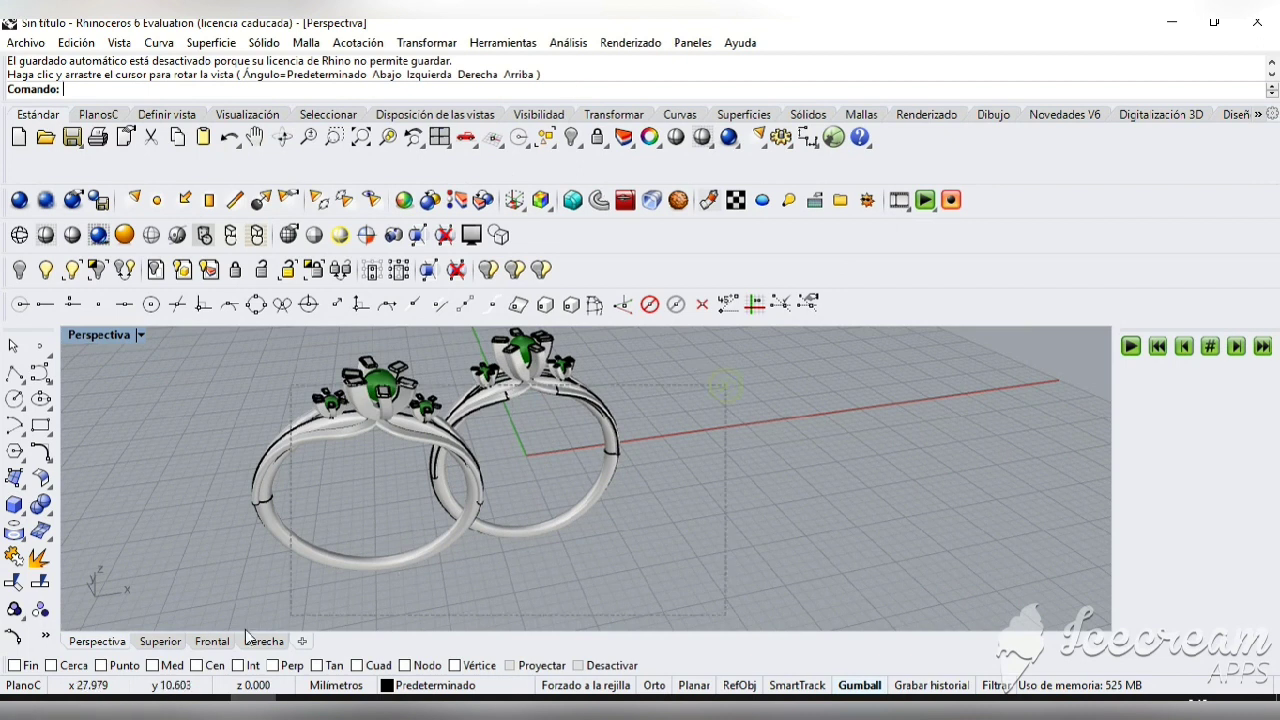
# - Select both finished rings, display them with a gold environment map surface analysis, and inspect them from another angle
pyautogui.moveTo(247, 636); pyautogui.dragTo(250, 632)
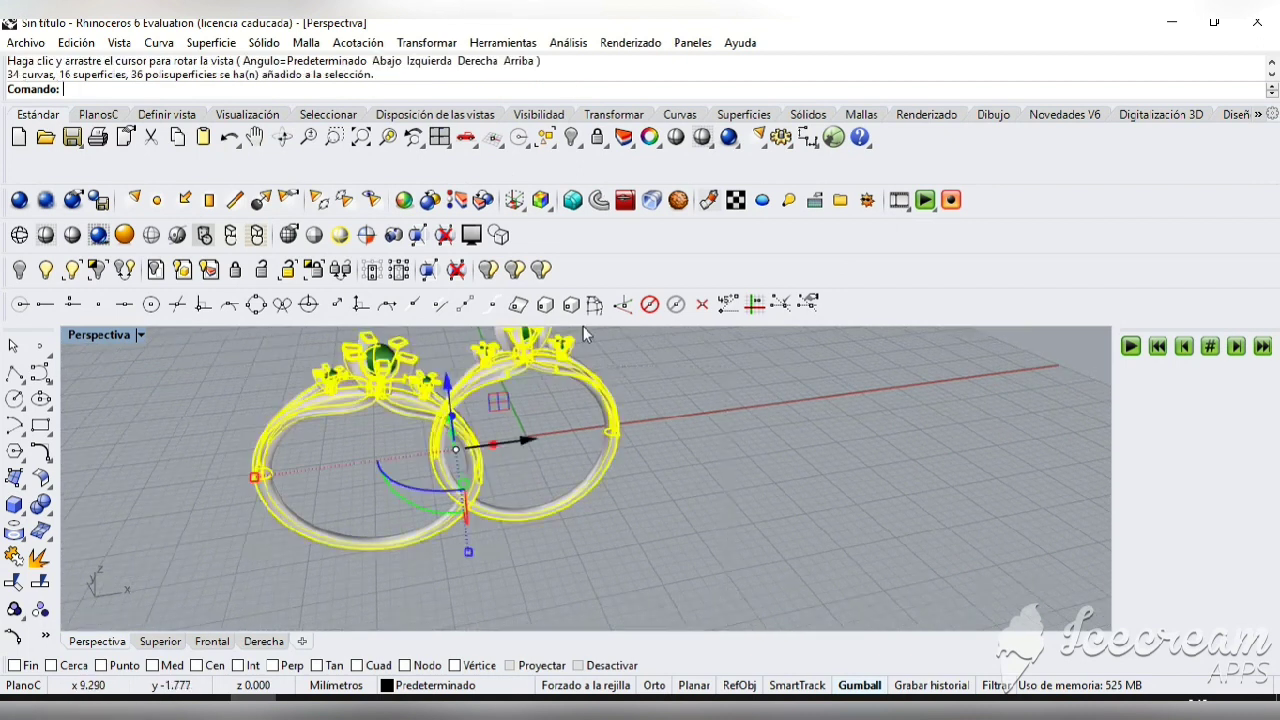
pyautogui.click(567, 44)
pyautogui.moveTo(610, 105)
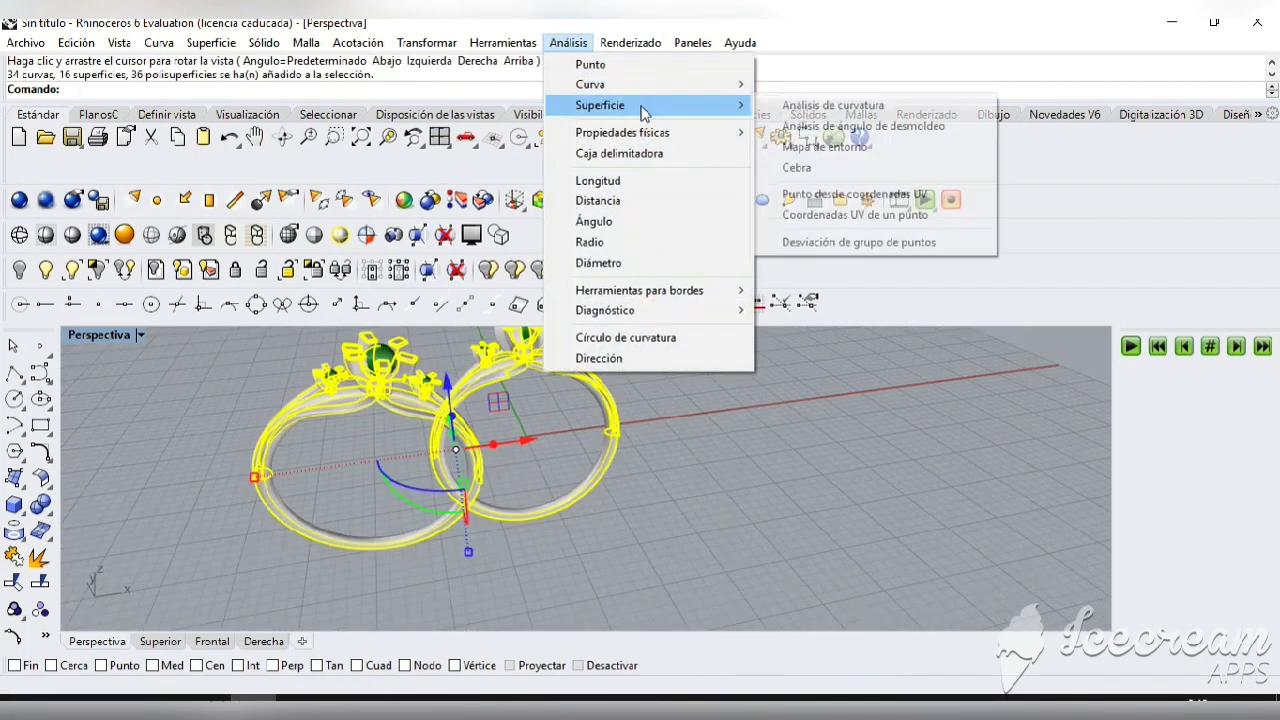
pyautogui.click(805, 147)
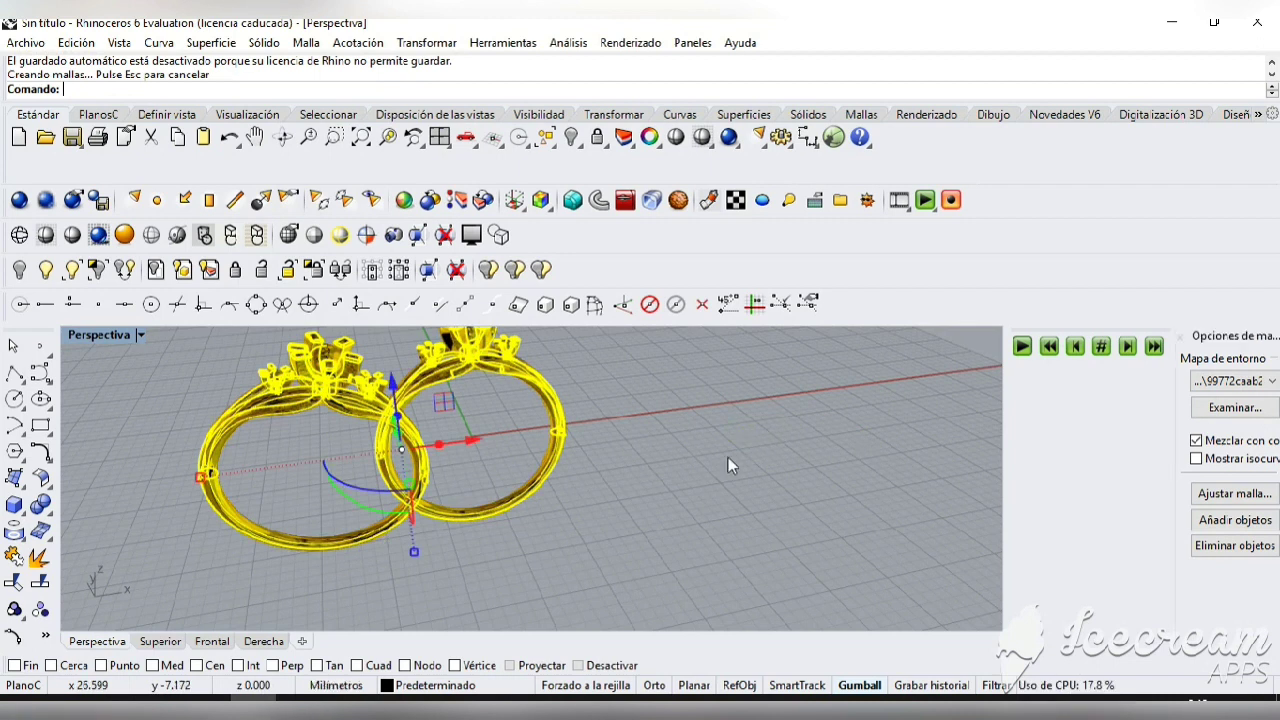
pyautogui.click(651, 523)
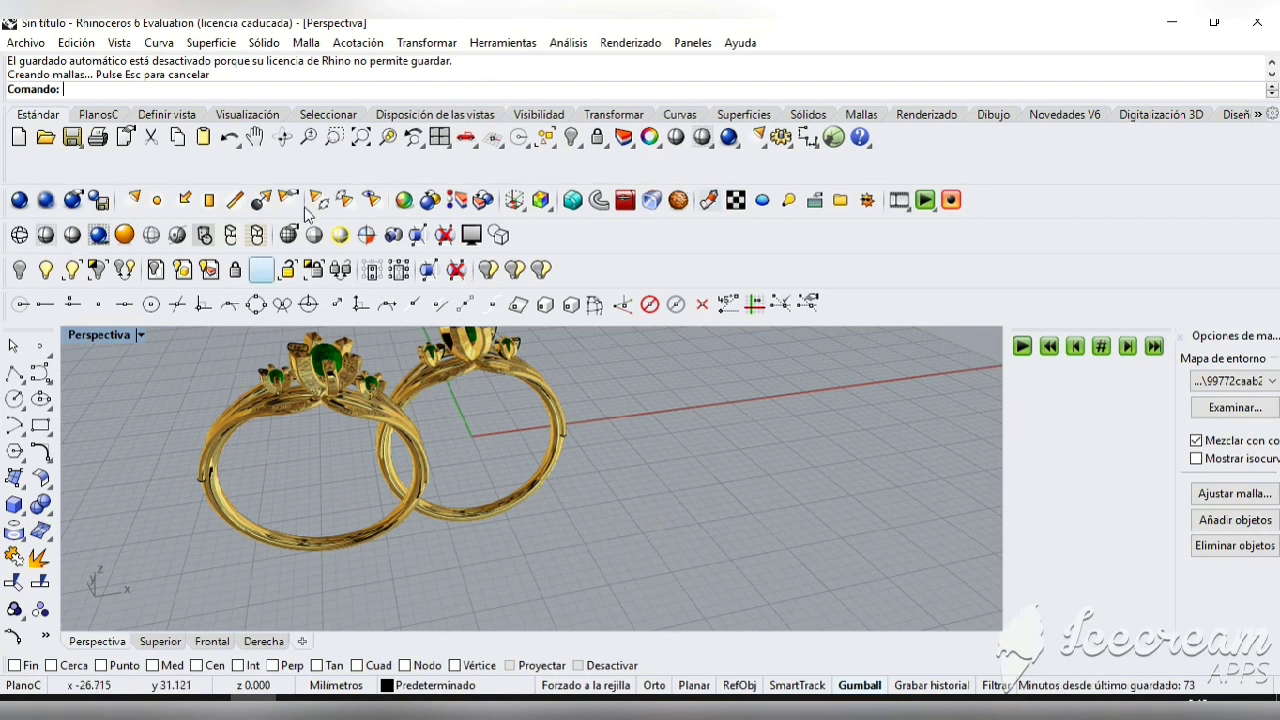
pyautogui.click(282, 137)
pyautogui.moveTo(686, 531); pyautogui.dragTo(656, 436)
pyautogui.press('Return')
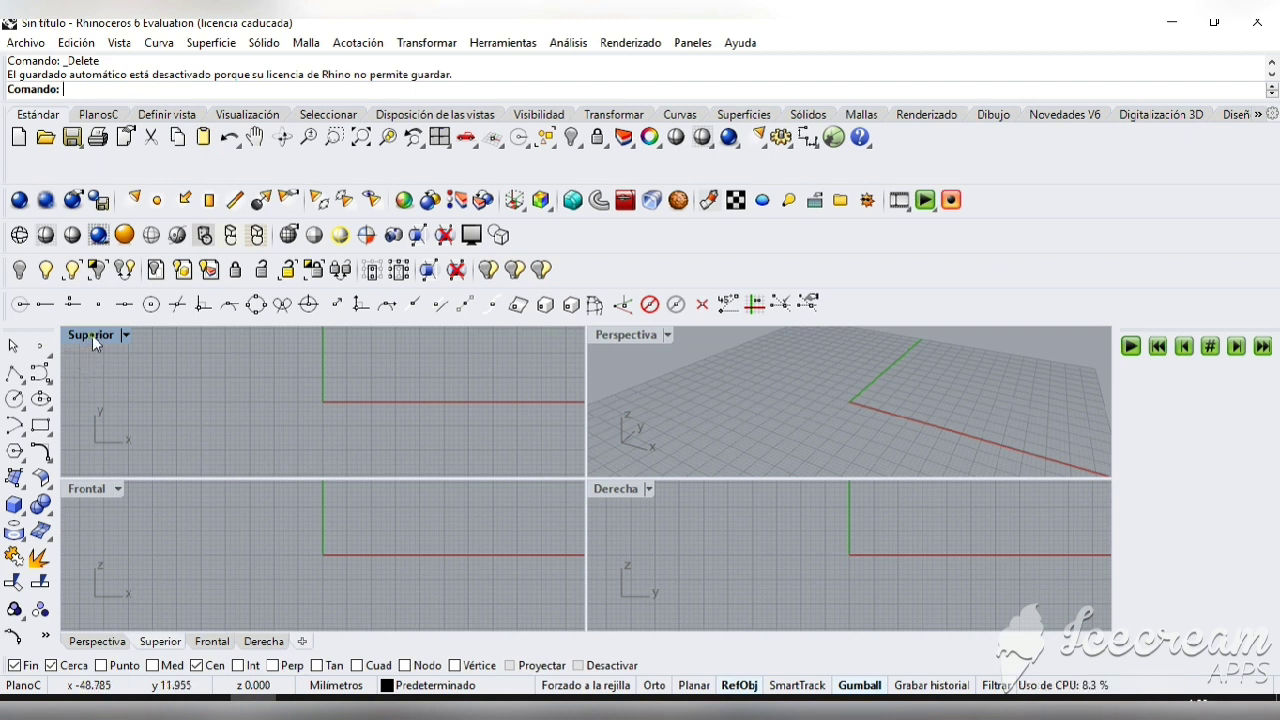
# - Draw a small solid sphere centred on the origin in the top view
pyautogui.doubleClick(92, 335)
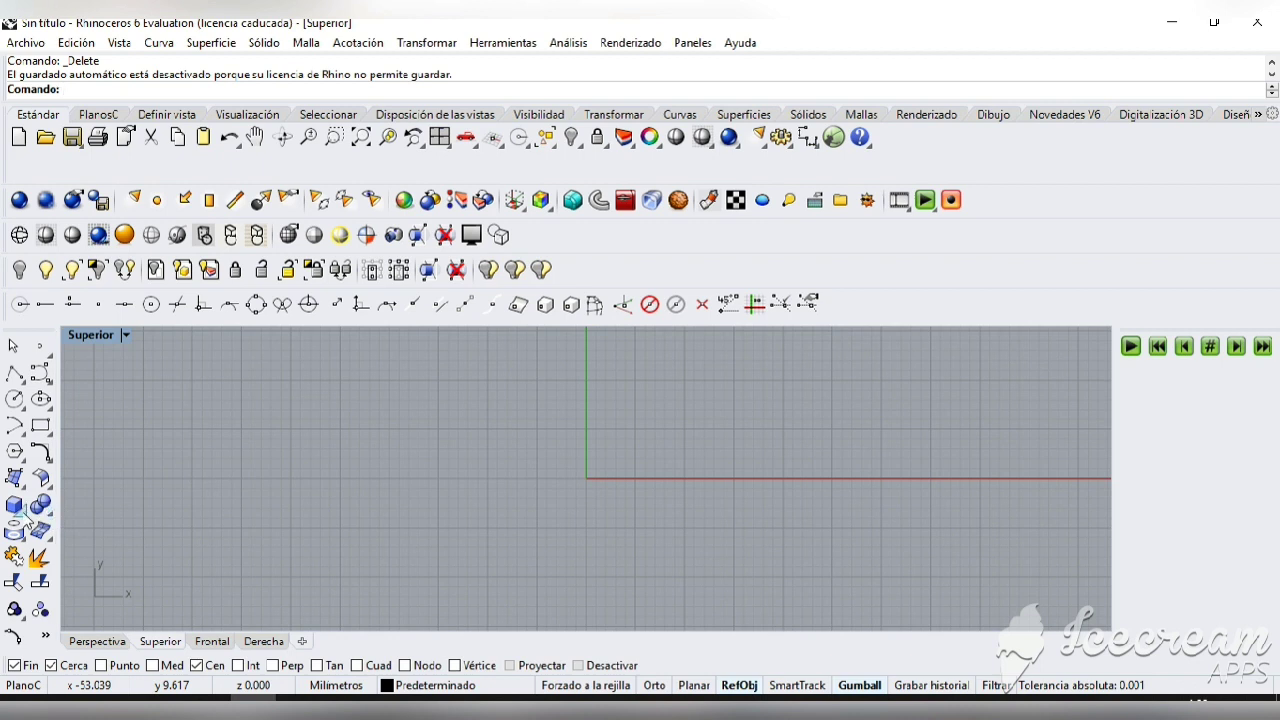
pyautogui.click(20, 512)
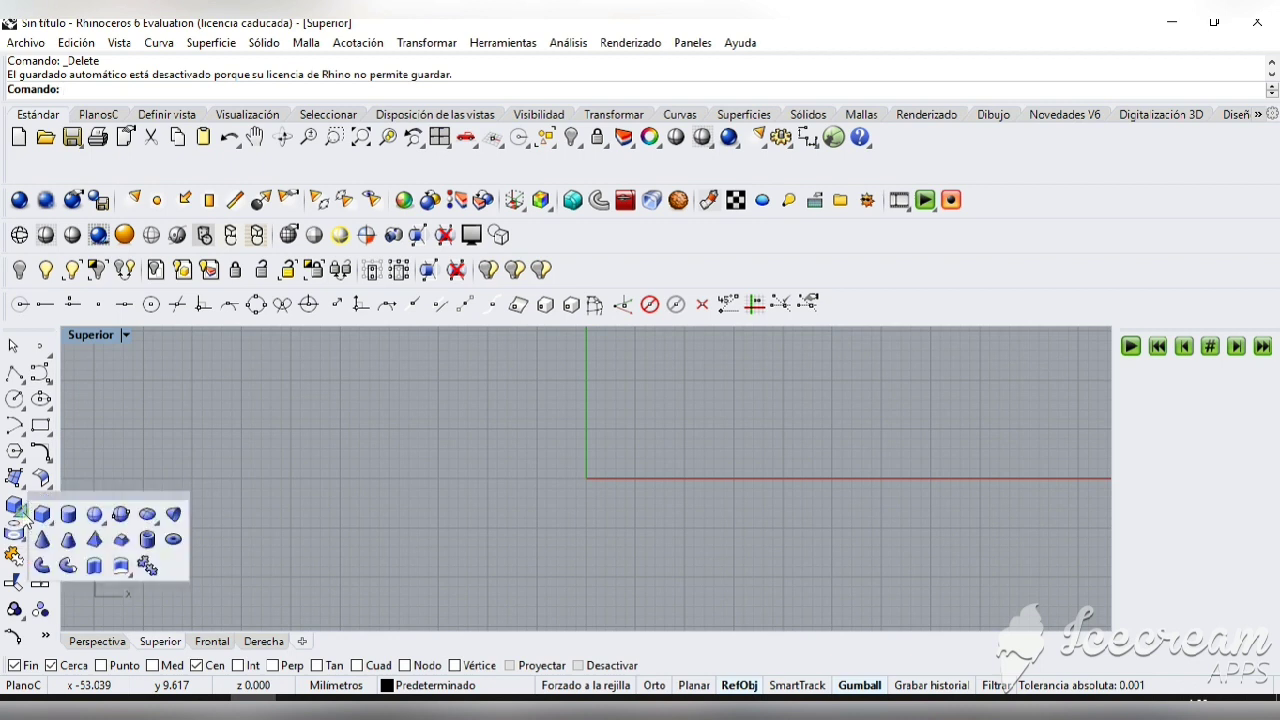
pyautogui.click(94, 514)
pyautogui.click(594, 482)
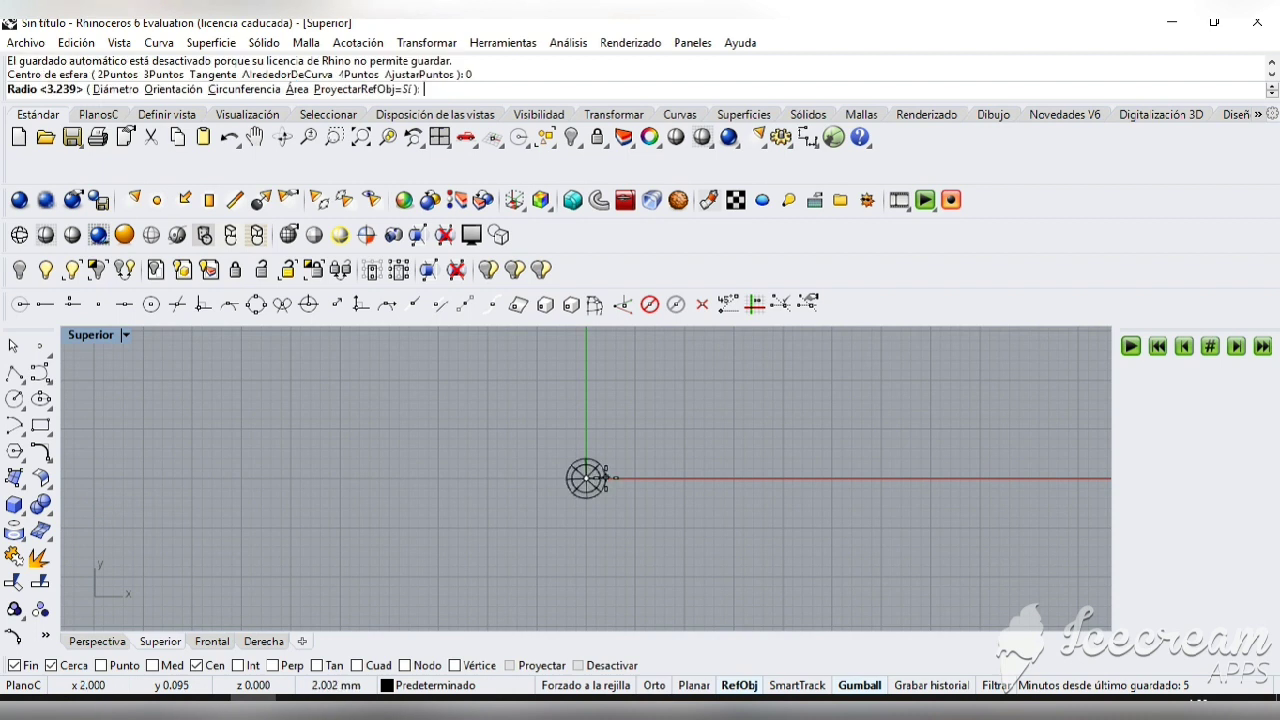
pyautogui.click(616, 478)
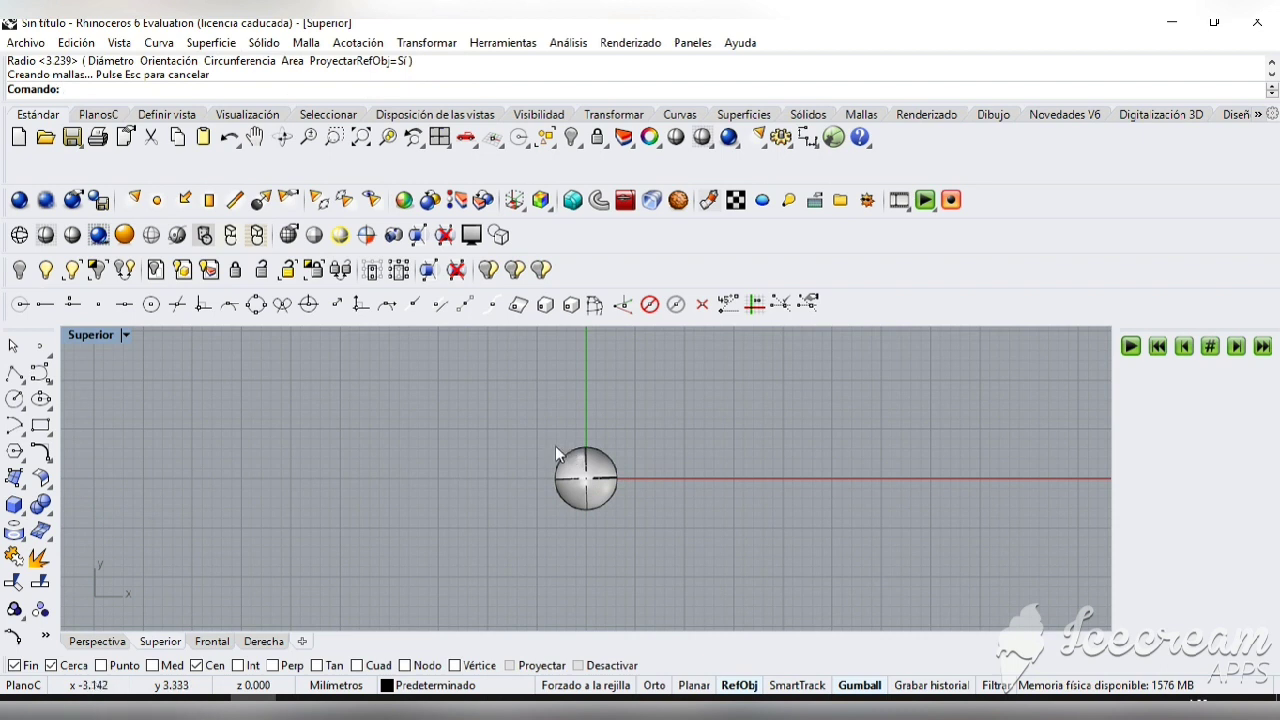
# - Draw a rounded rectangle by its centre on the X axis, just beside the sphere, with strongly rounded corners
pyautogui.click(48, 437)
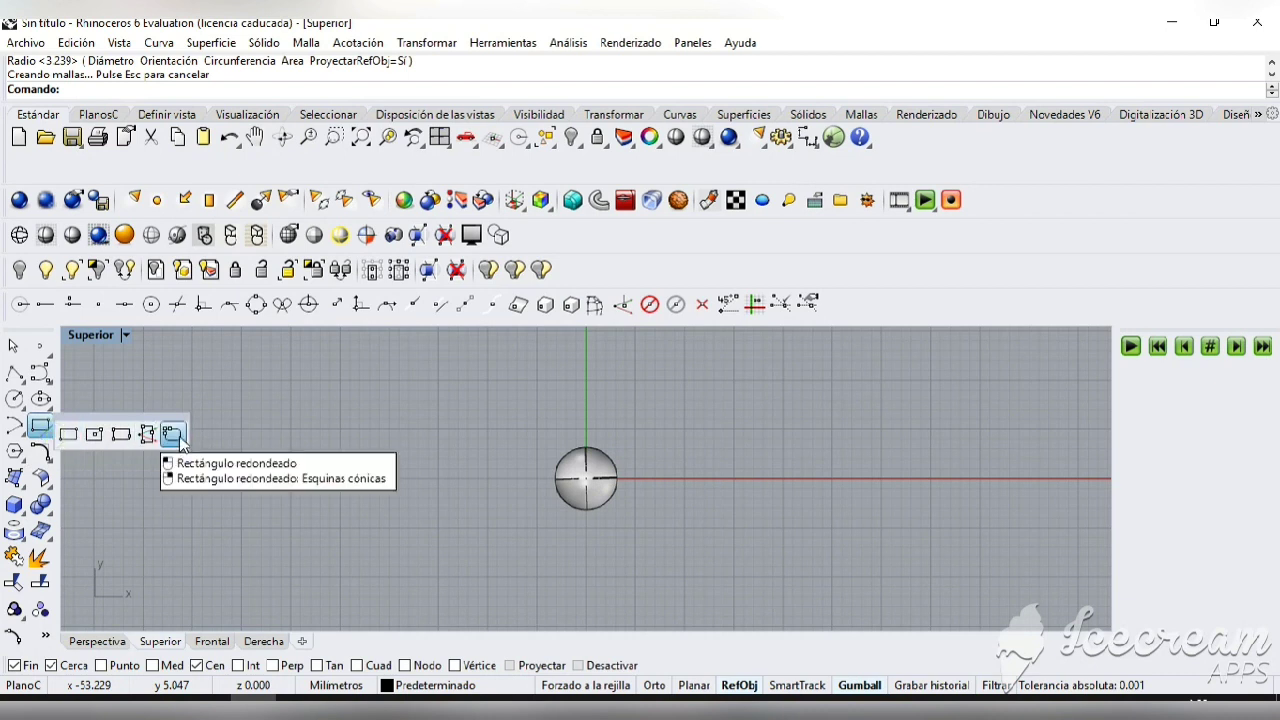
pyautogui.click(172, 435)
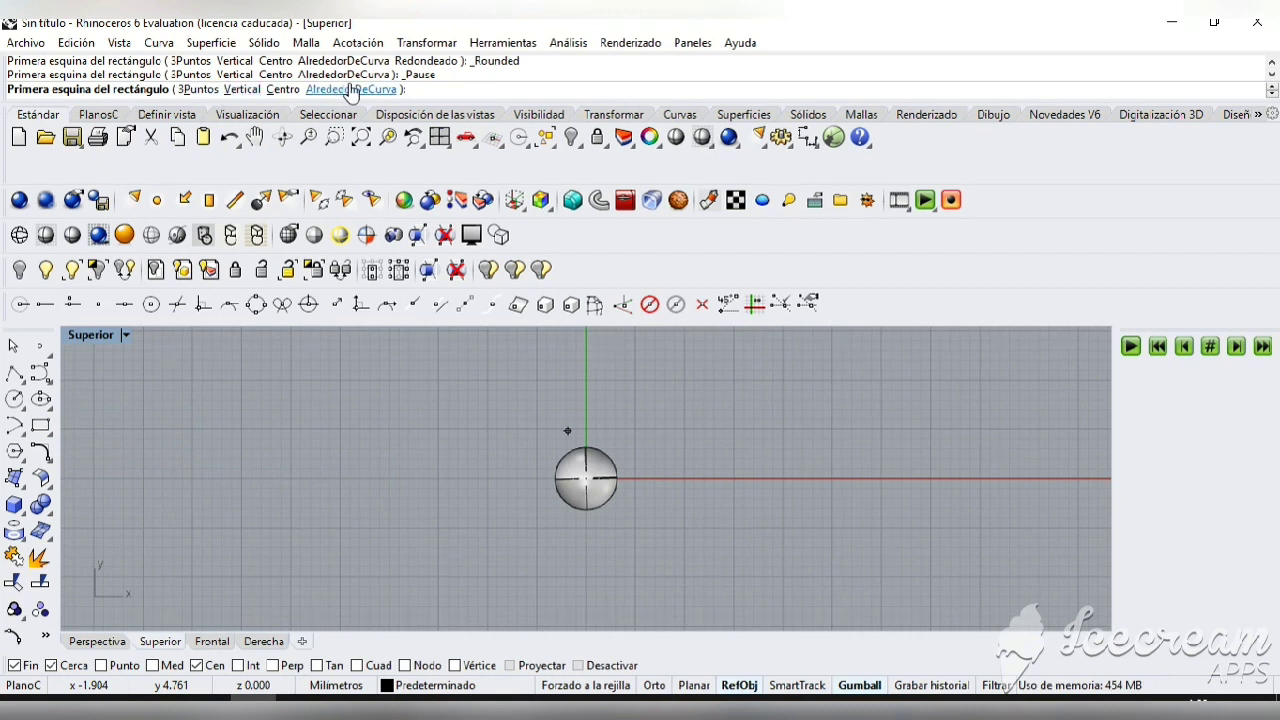
pyautogui.click(282, 89)
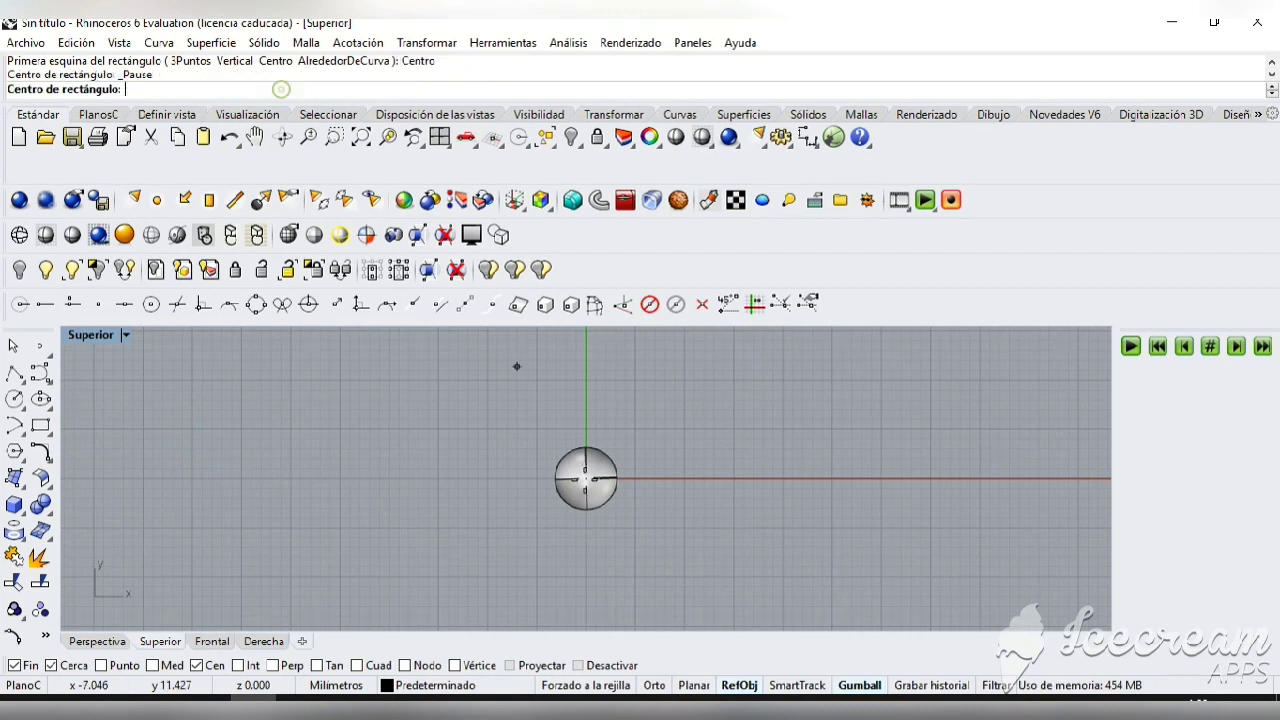
pyautogui.click(643, 479)
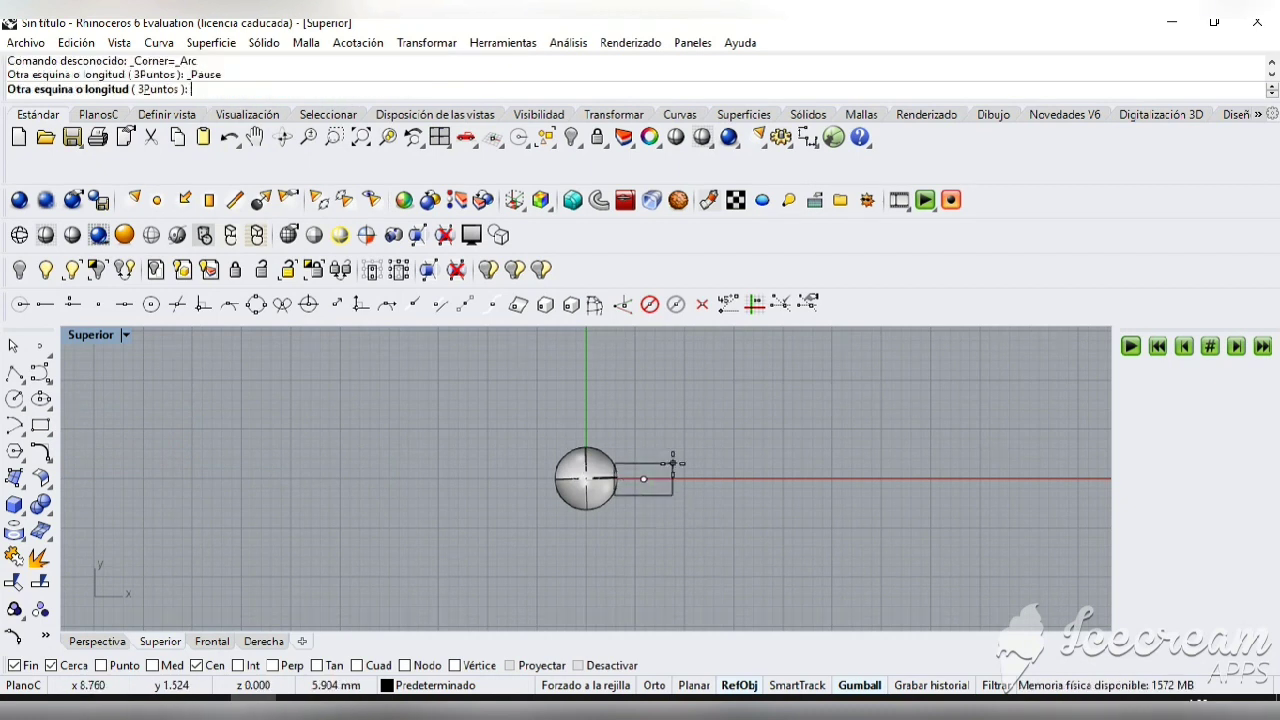
pyautogui.click(667, 457)
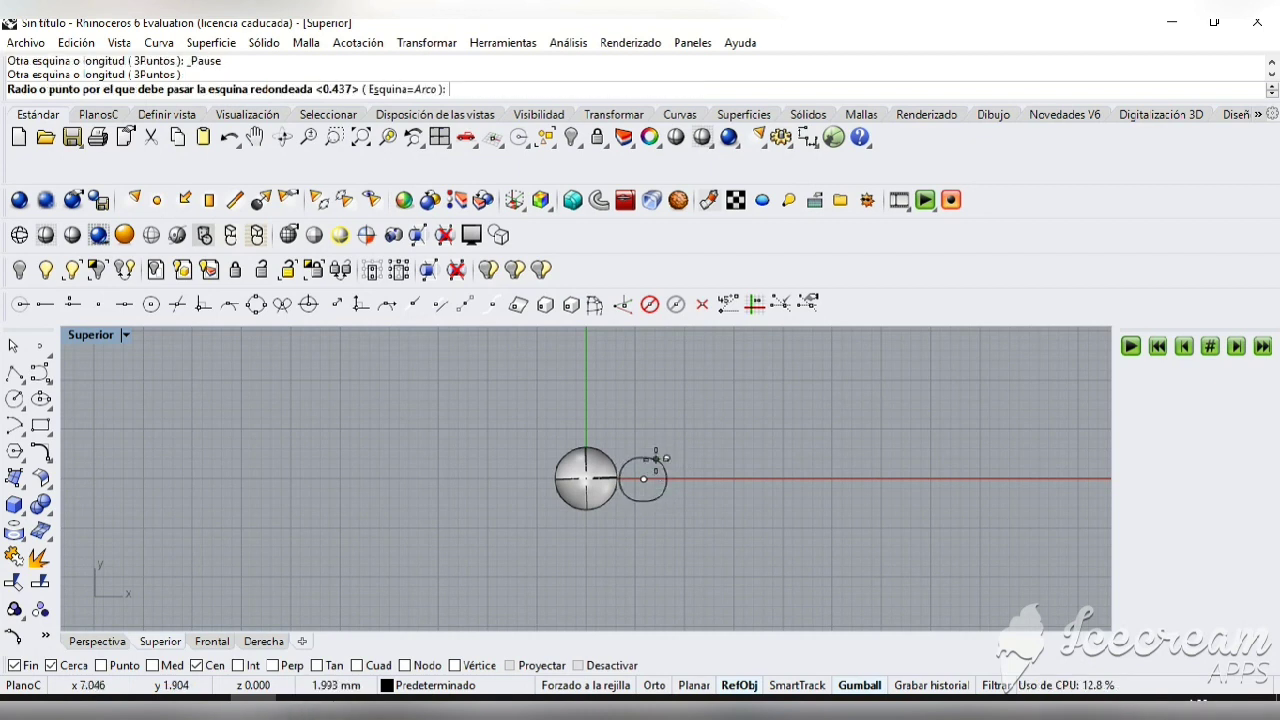
pyautogui.click(662, 456)
# - Shrink the rounded rectangle and shift it slightly above the X axis in the top view
pyautogui.click(660, 494)
pyautogui.moveTo(660, 494); pyautogui.dragTo(632, 460)
pyautogui.click(706, 516)
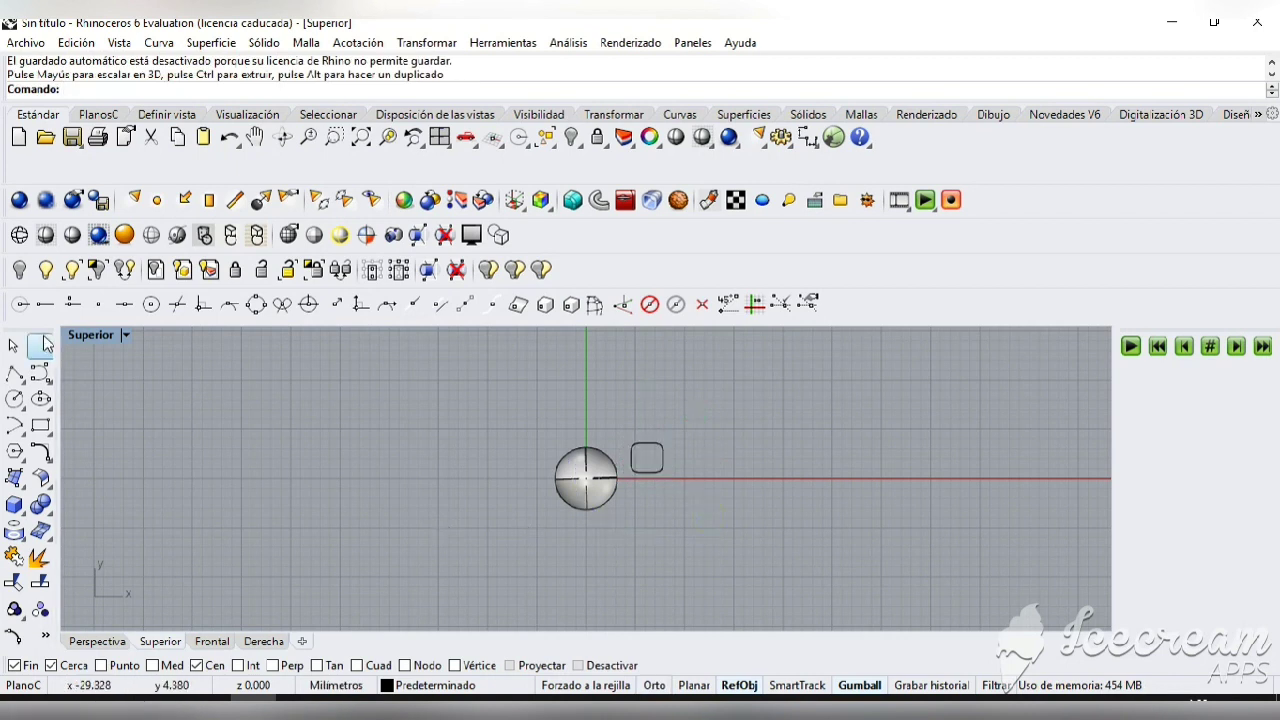
# - In the front view, raise the rounded rectangle to near the sphere's upper edge and shift it slightly towards the sphere
pyautogui.doubleClick(107, 336)
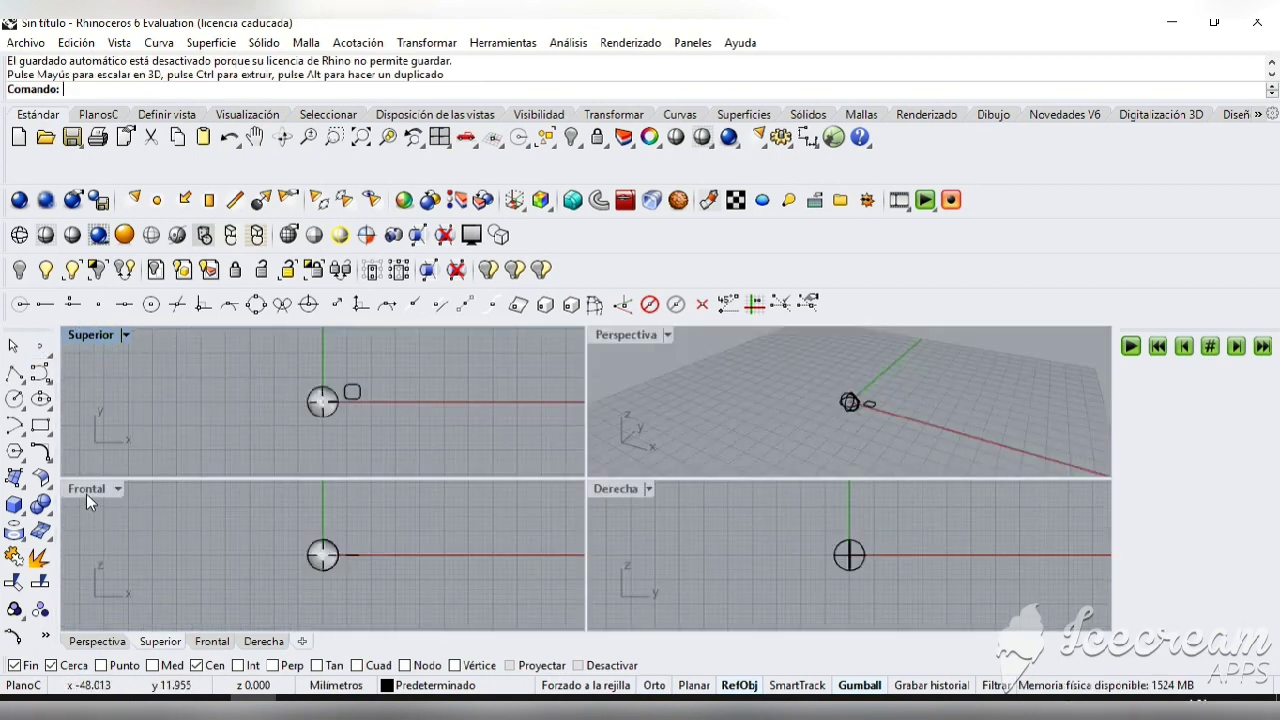
pyautogui.doubleClick(86, 493)
pyautogui.click(650, 479)
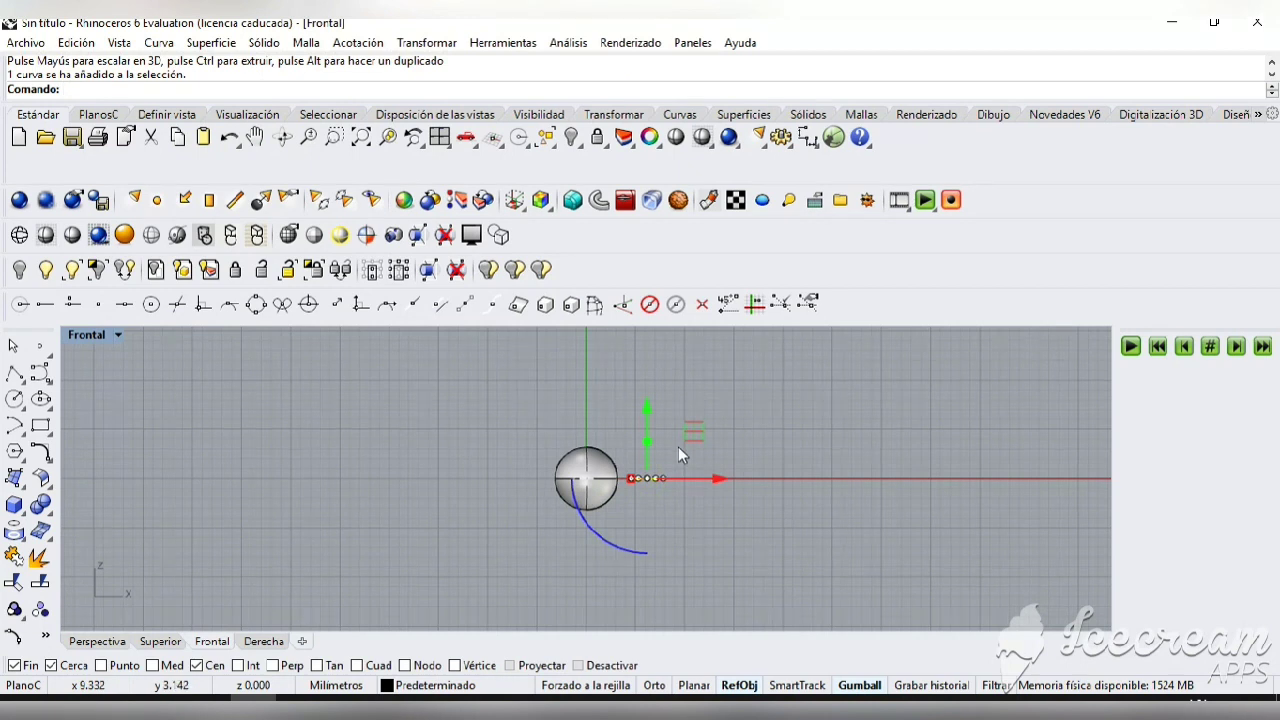
pyautogui.click(183, 537)
pyautogui.click(666, 477)
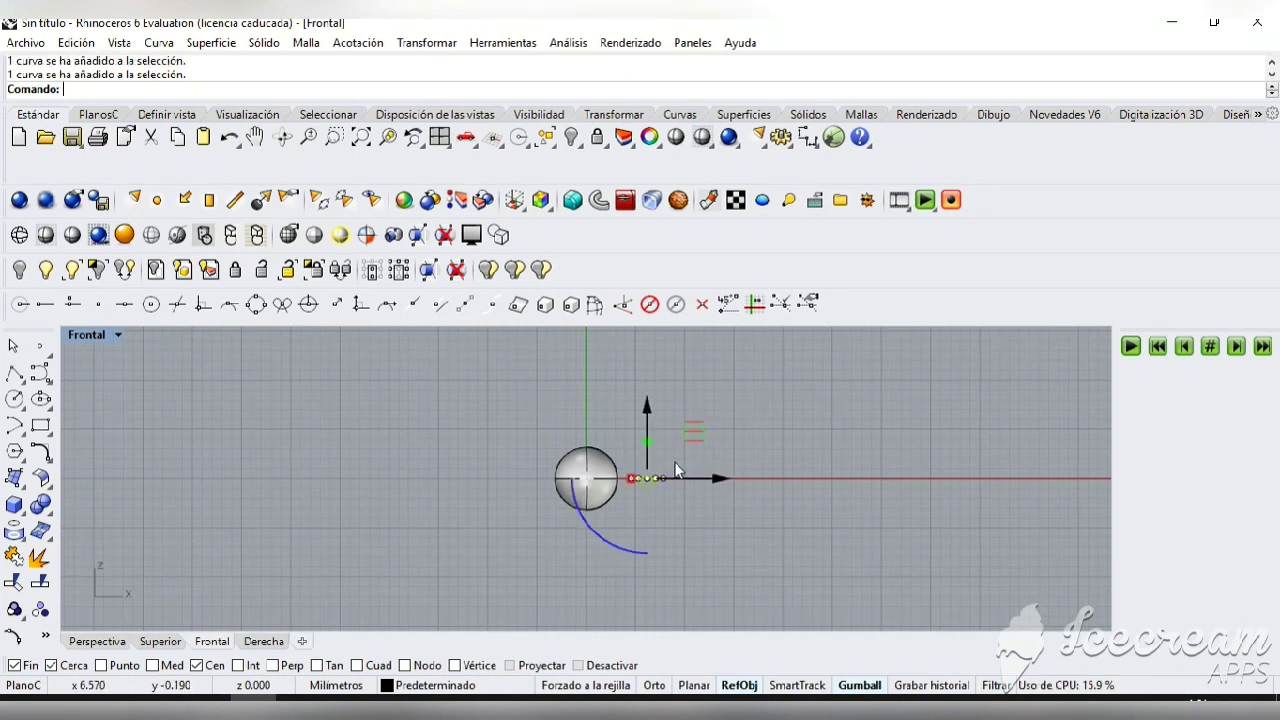
pyautogui.moveTo(695, 432); pyautogui.dragTo(689, 409)
pyautogui.click(786, 472)
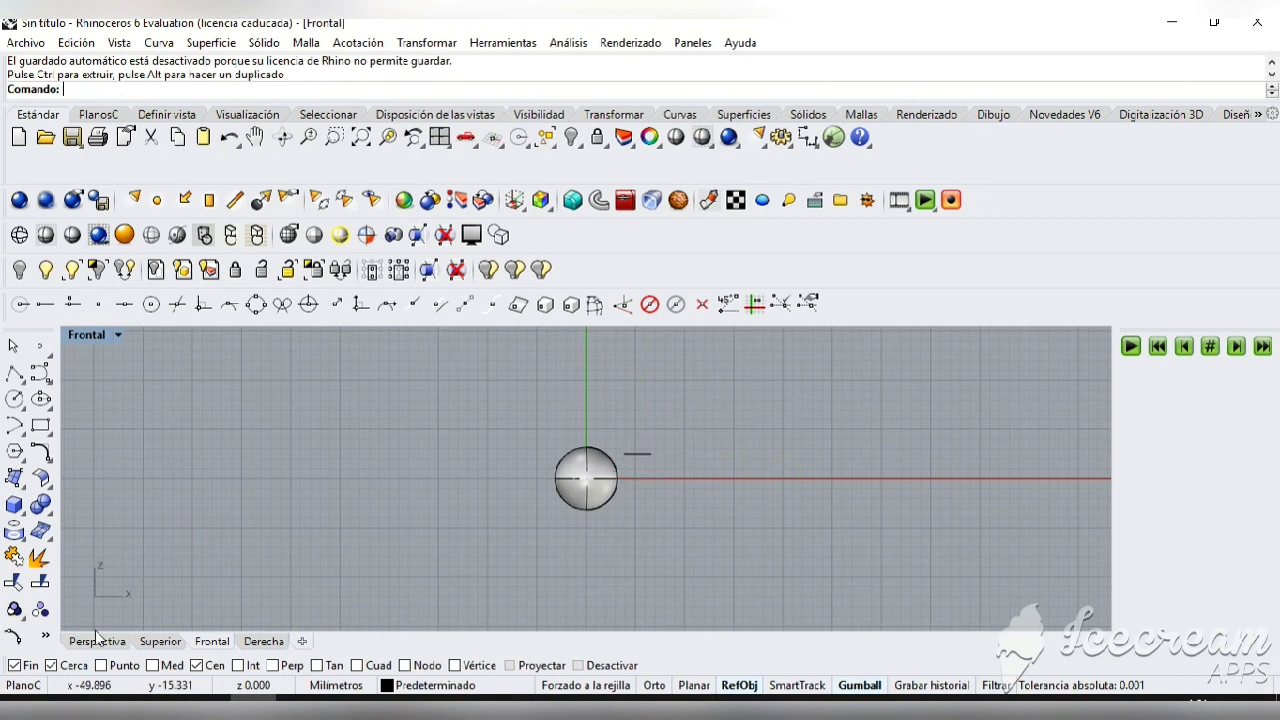
# - Copy the rounded rectangle to a point just below the sphere in the front view
pyautogui.click(45, 636)
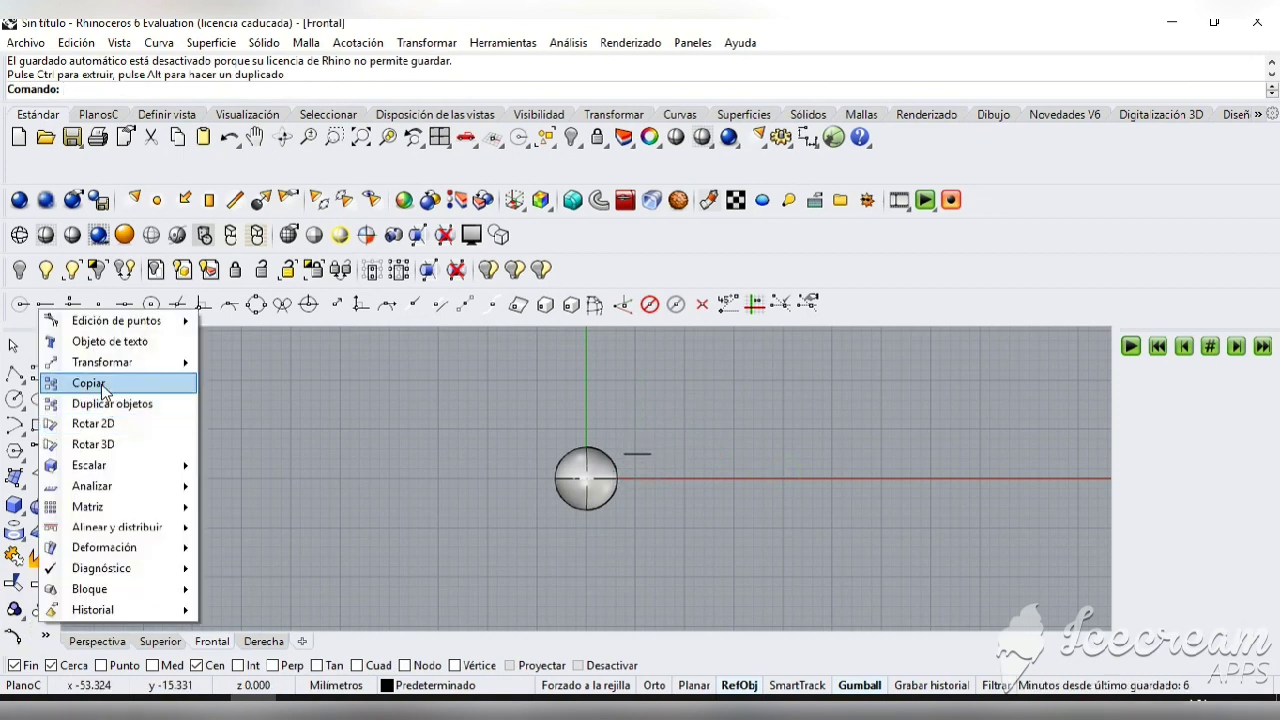
pyautogui.click(80, 385)
pyautogui.click(646, 455)
pyautogui.press('Return')
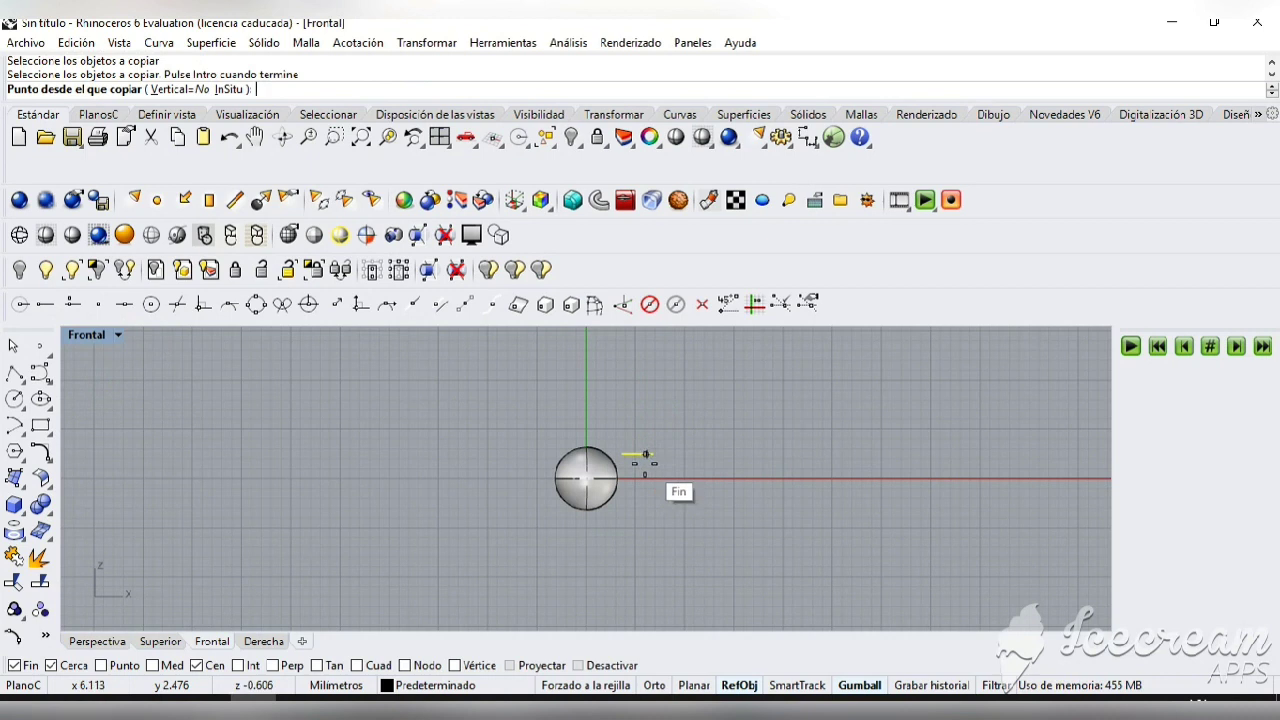
pyautogui.click(593, 548)
pyautogui.press('Return')
# - Rotate the lower copy upright in the front view and position it below the sphere's centre
pyautogui.click(591, 550)
pyautogui.moveTo(540, 602); pyautogui.dragTo(580, 548)
pyautogui.press('Escape')
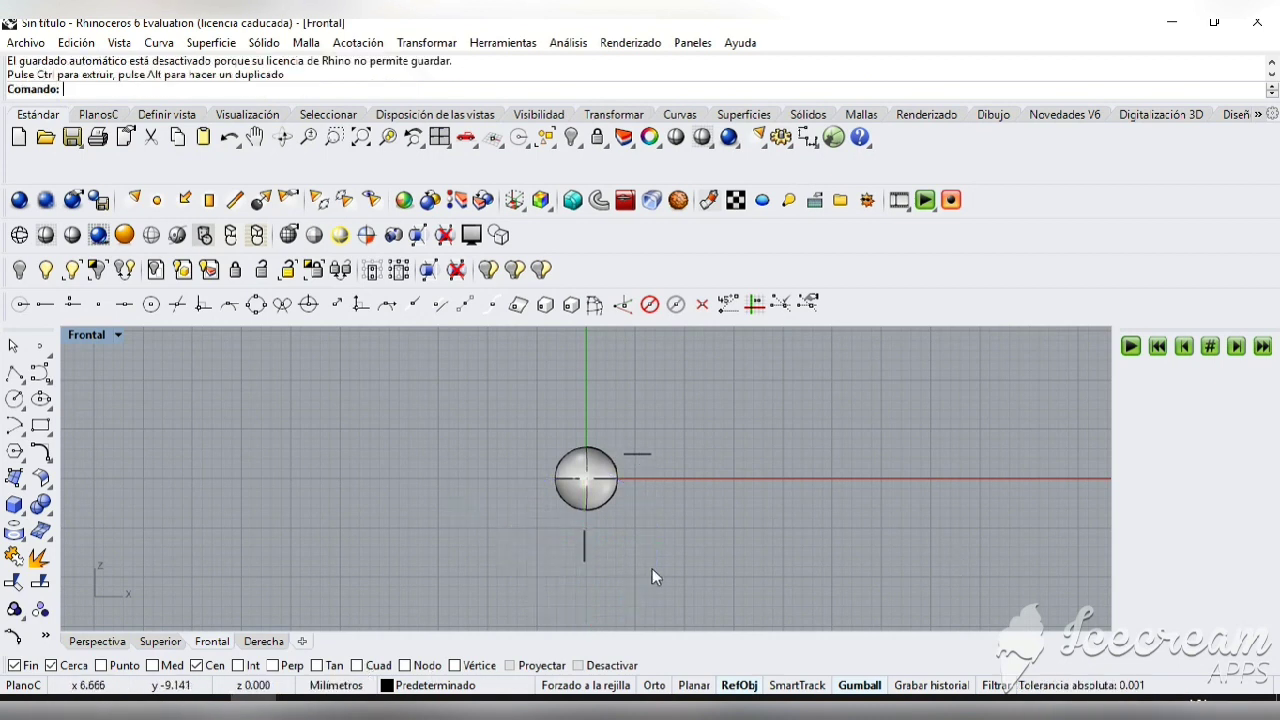
# - Enable intersection snapping and draw a degree 3 control-point curve from the upper profile's outer end to the lower profile's bottom end
pyautogui.click(239, 666)
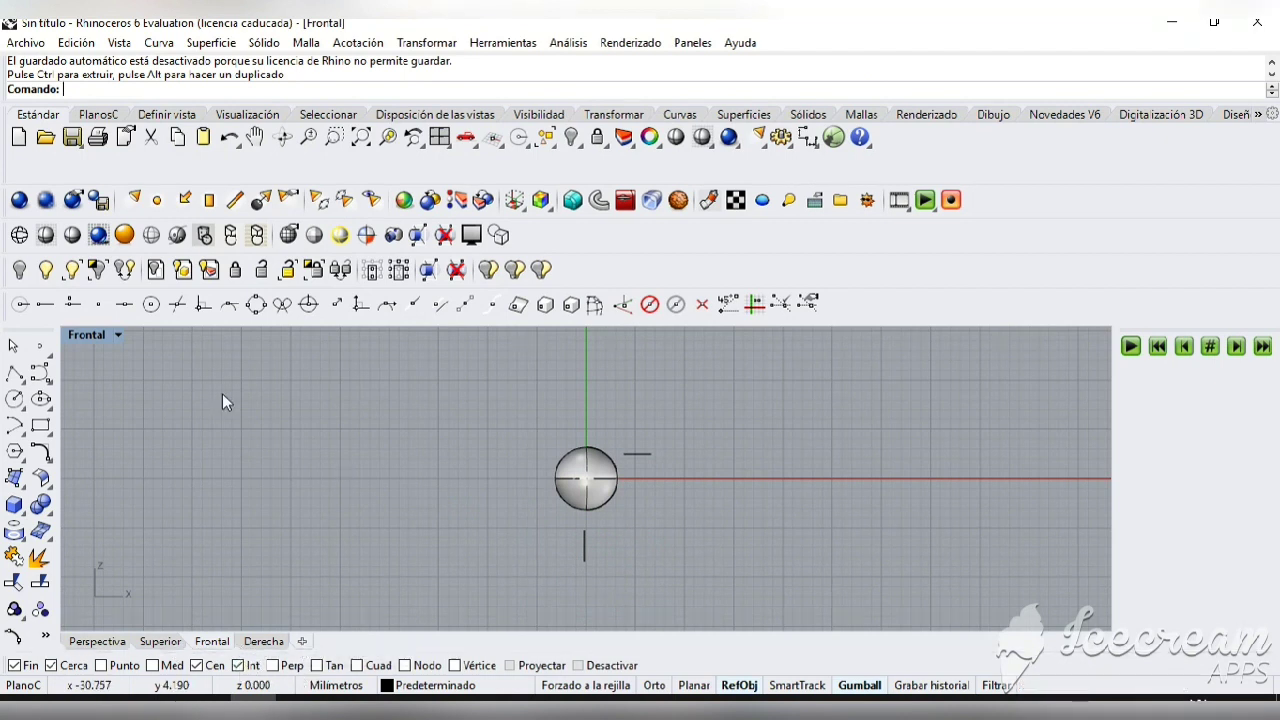
pyautogui.click(40, 374)
pyautogui.scroll(3, 686, 474)
pyautogui.click(626, 433)
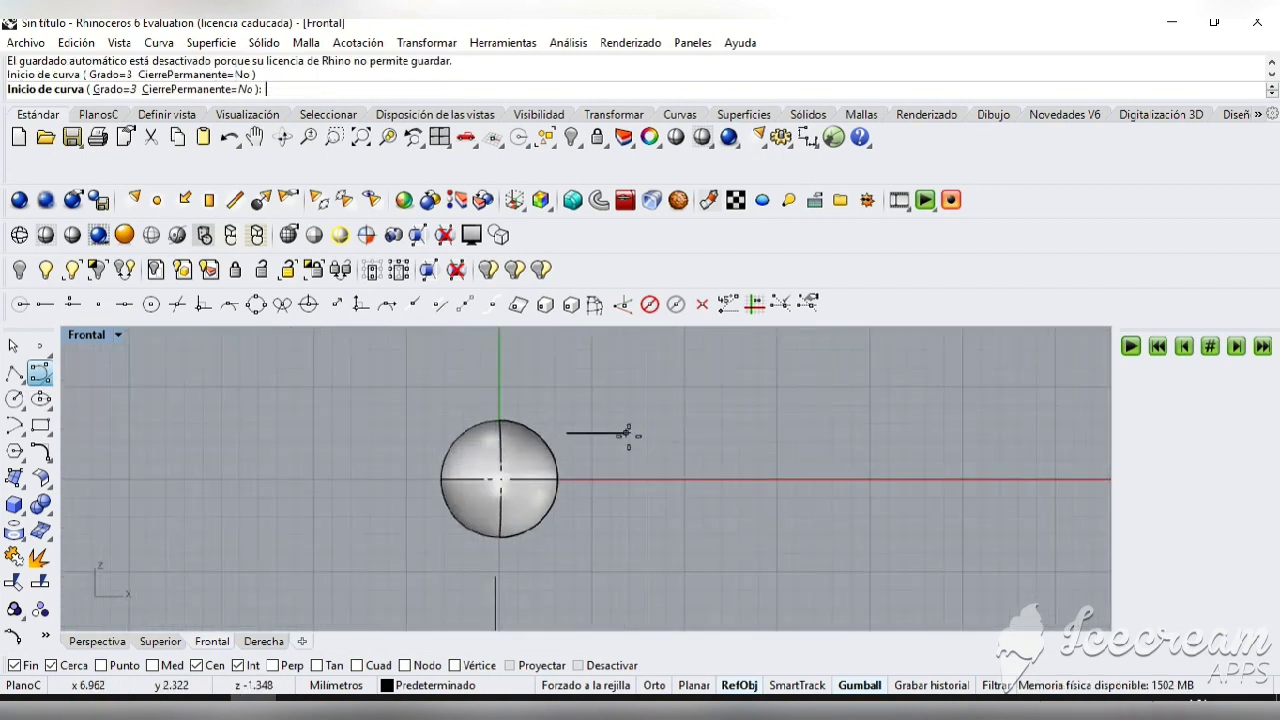
pyautogui.click(624, 533)
pyautogui.click(571, 604)
pyautogui.click(255, 137)
pyautogui.moveTo(309, 451); pyautogui.dragTo(306, 440)
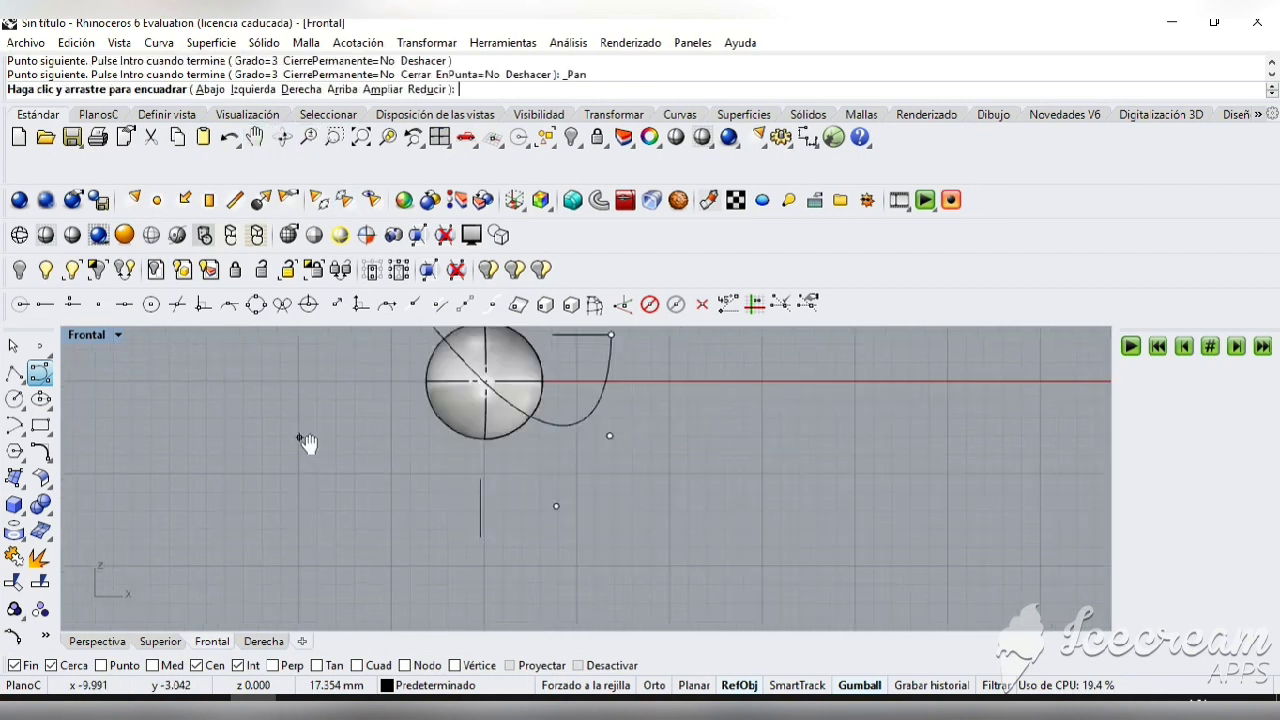
pyautogui.click(480, 535)
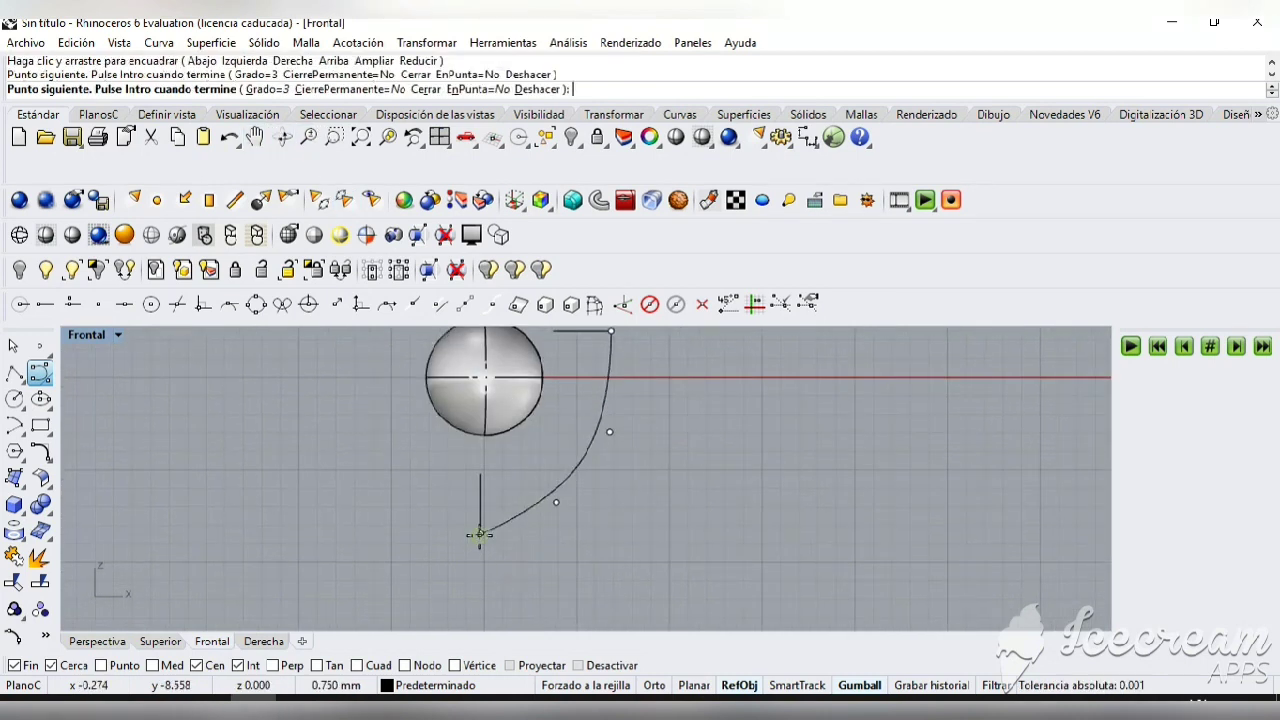
pyautogui.press('Return')
pyautogui.scroll(-1, 603, 528)
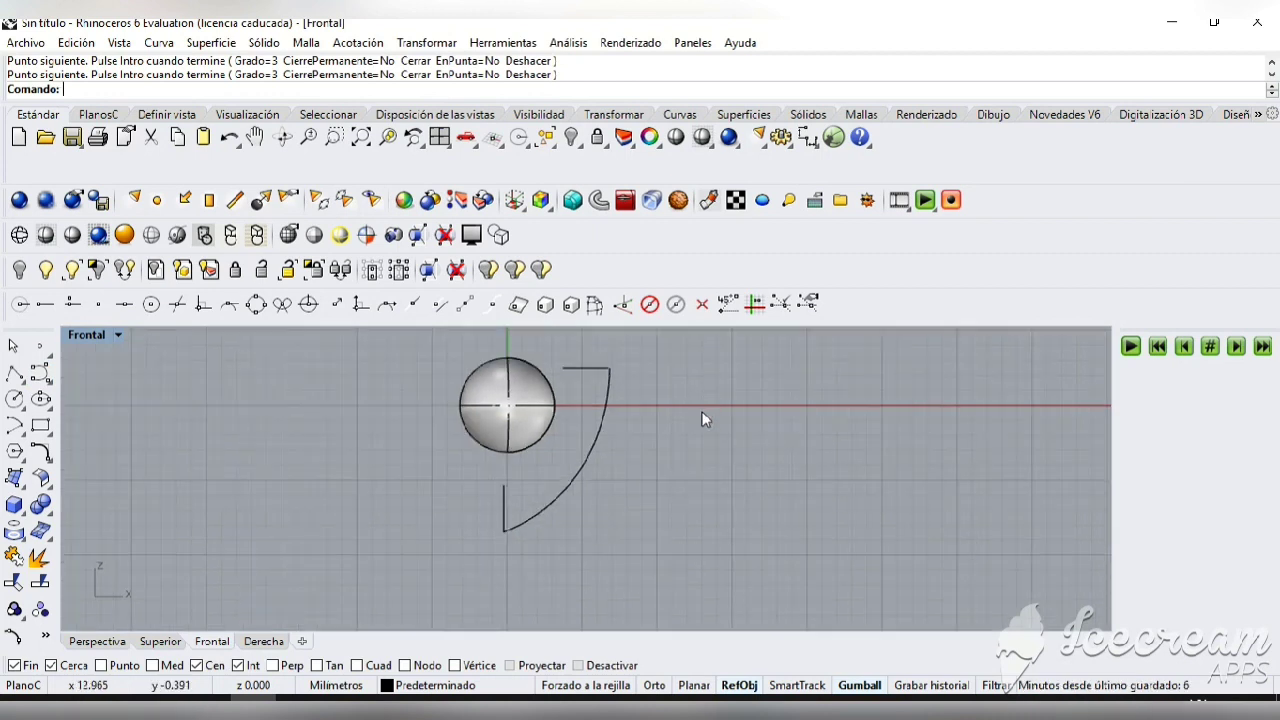
# - Sweep both rounded rectangles along the curved rail with a one-rail sweep, using freeform frame style and unchanged cross sections
pyautogui.click(211, 42)
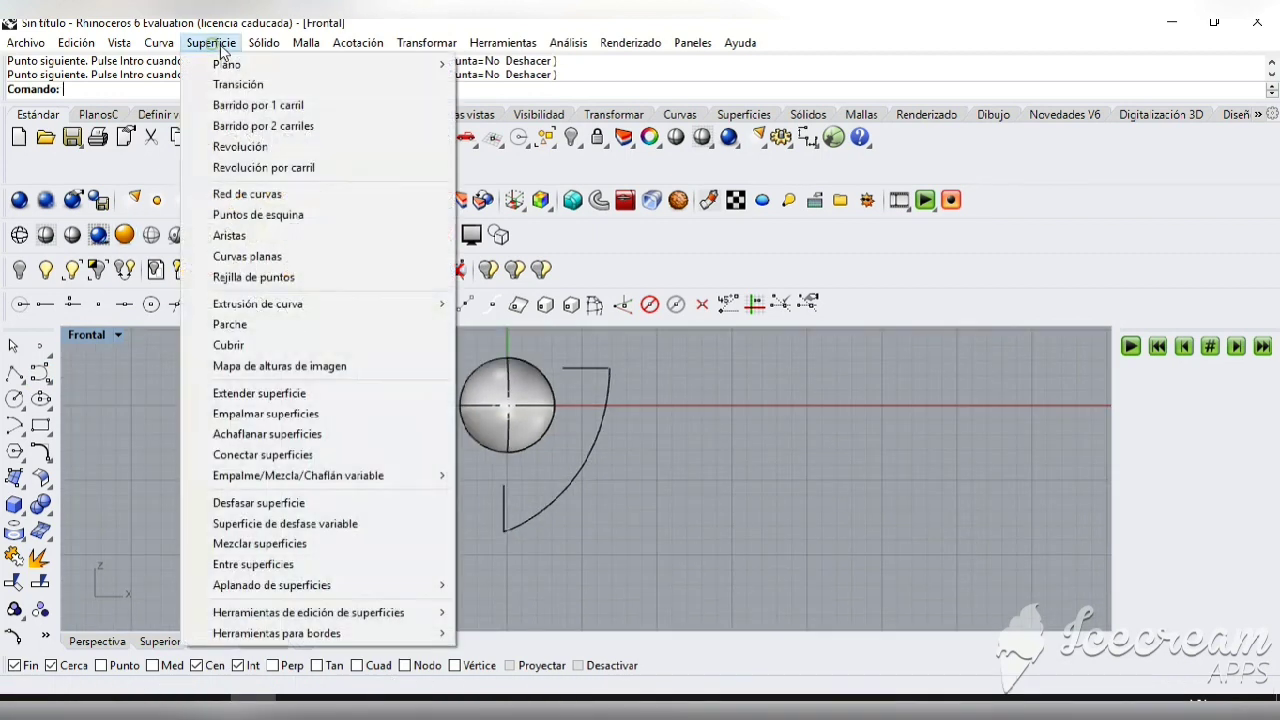
pyautogui.click(258, 105)
pyautogui.click(604, 400)
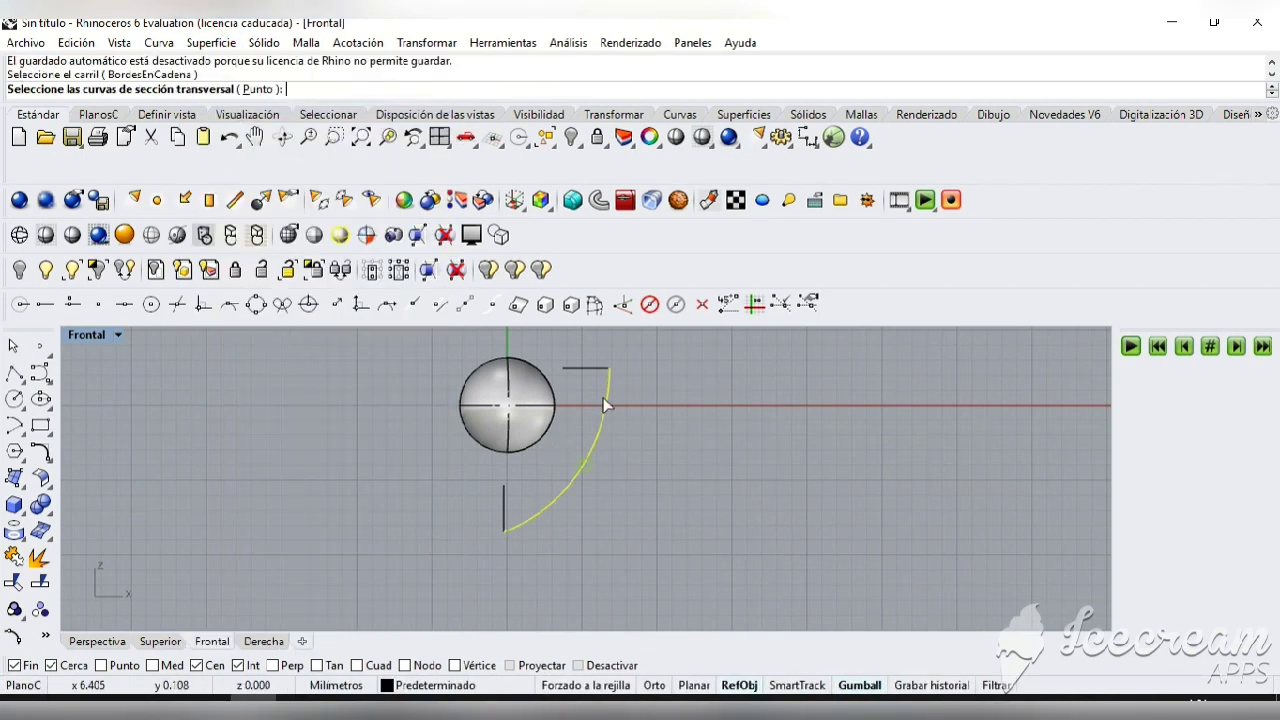
pyautogui.click(599, 370)
pyautogui.click(505, 508)
pyautogui.press('Return')
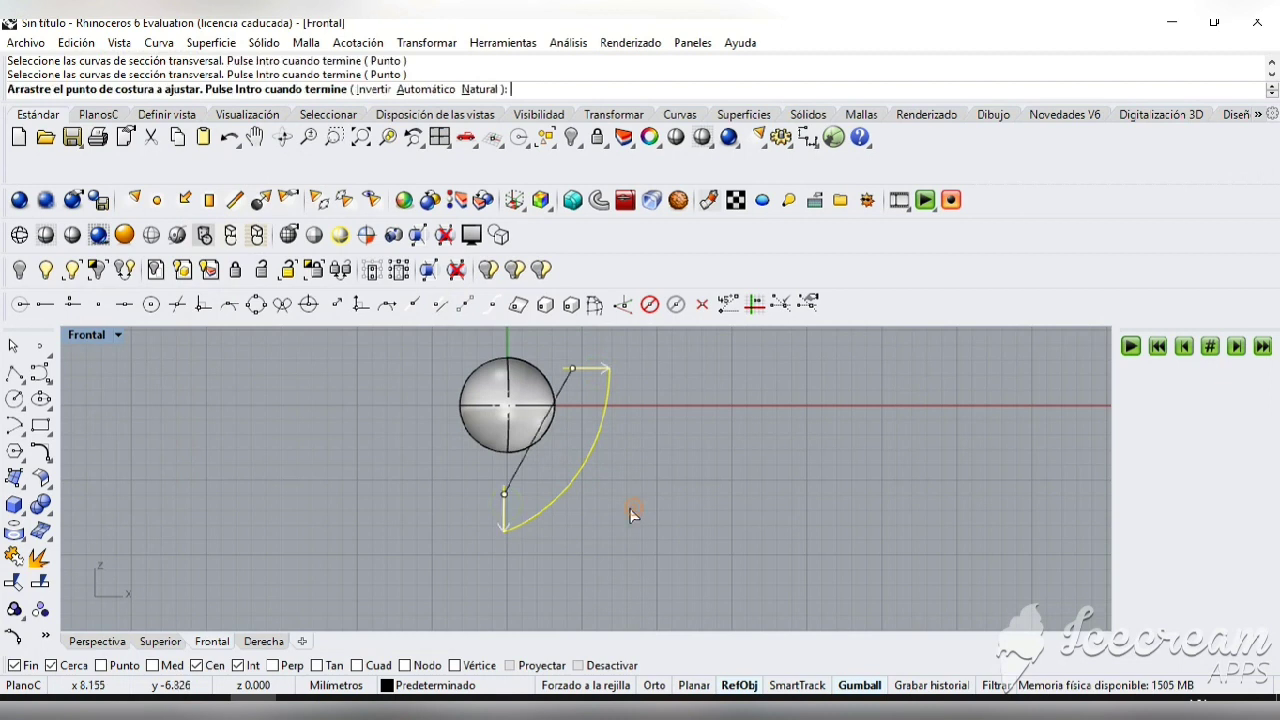
pyautogui.press('Return')
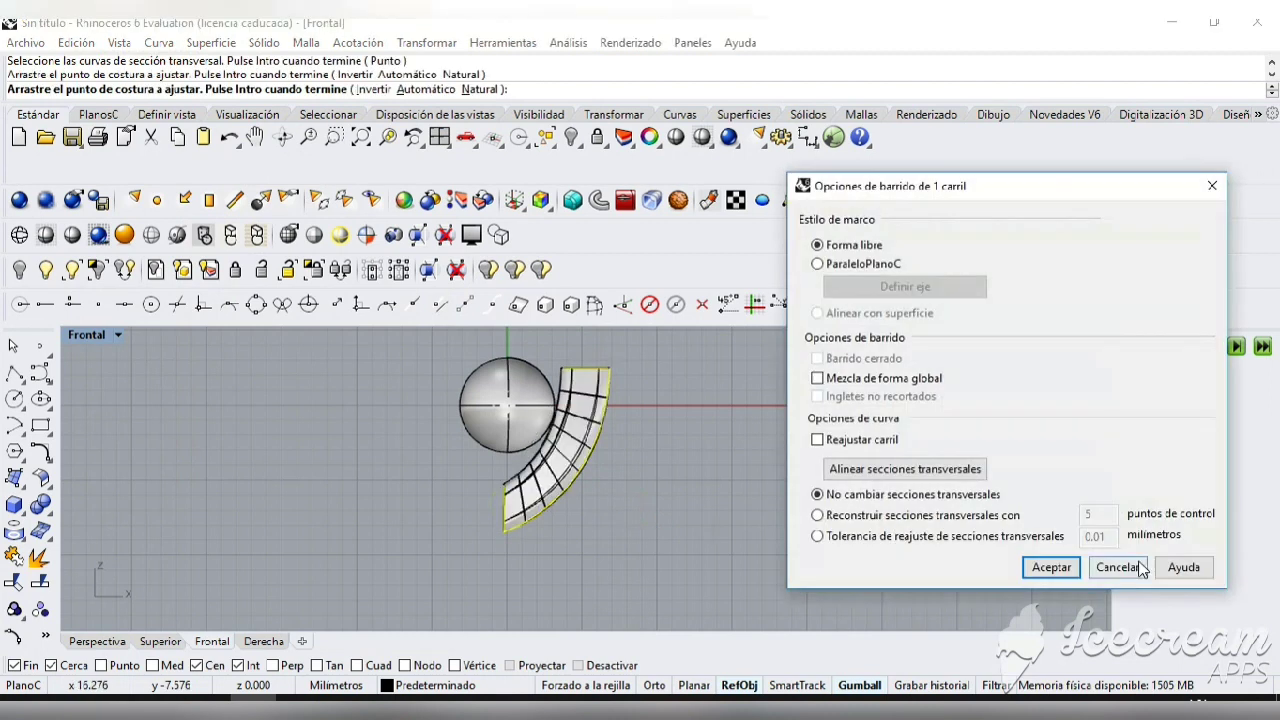
pyautogui.click(1051, 567)
# - Cap both open ends of the swept prong so it becomes a closed solid
pyautogui.click(283, 137)
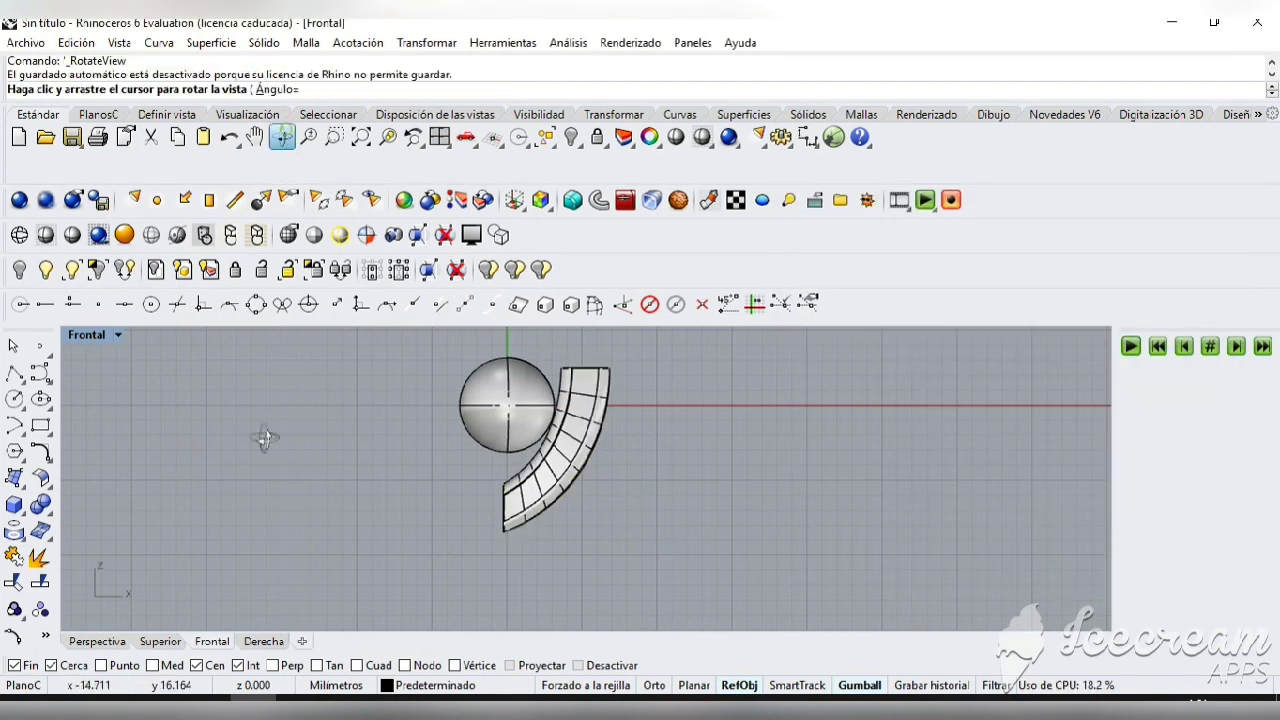
pyautogui.moveTo(263, 437); pyautogui.dragTo(330, 420)
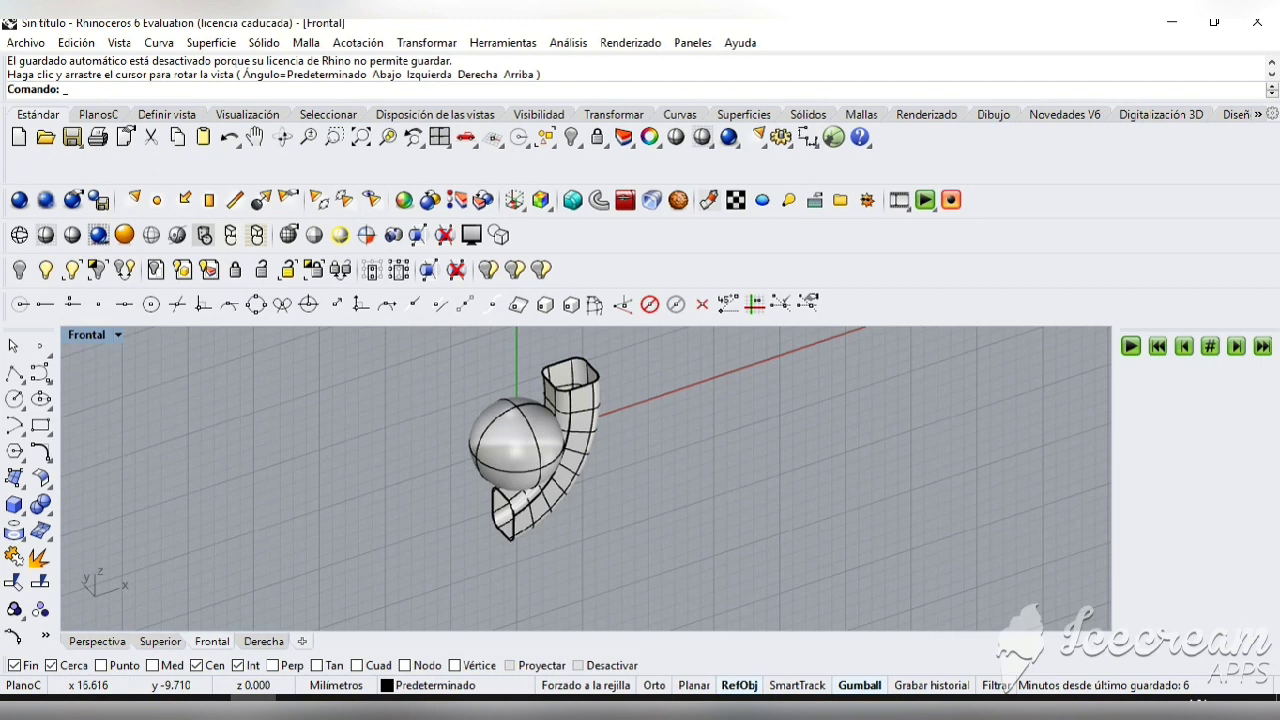
pyautogui.write('ap')
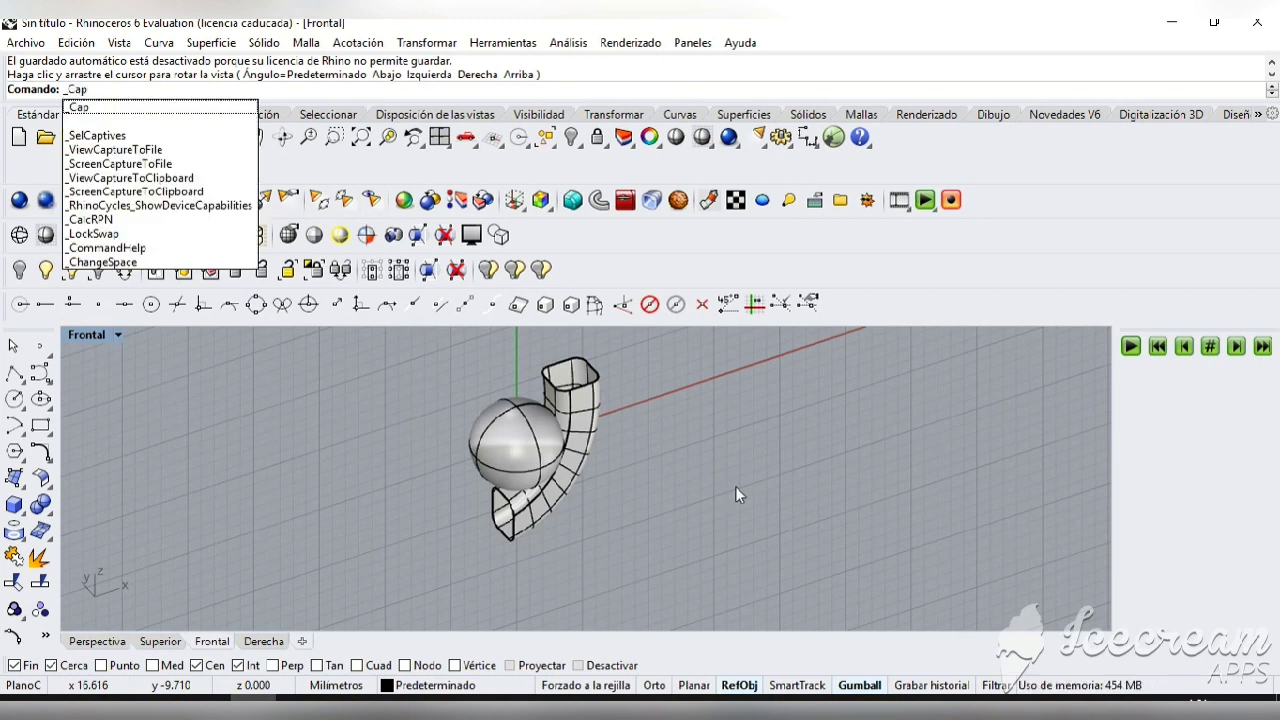
pyautogui.click(177, 110)
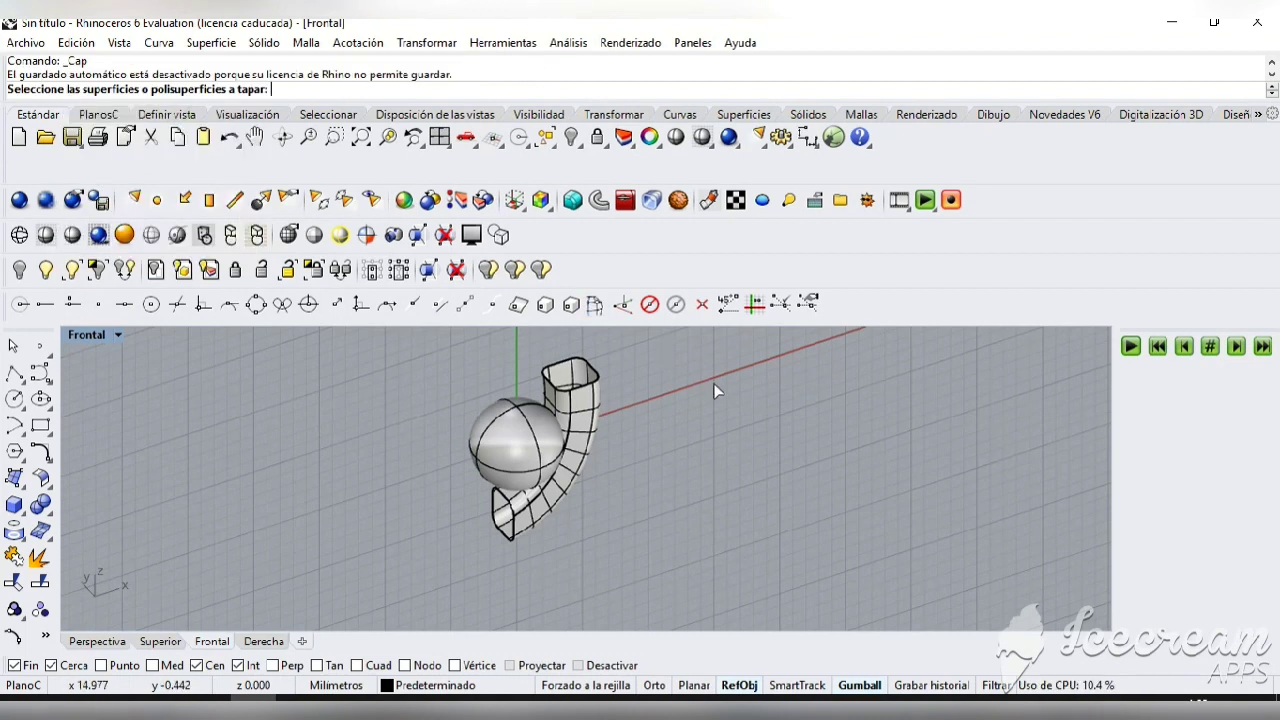
pyautogui.click(593, 381)
pyautogui.press('Return')
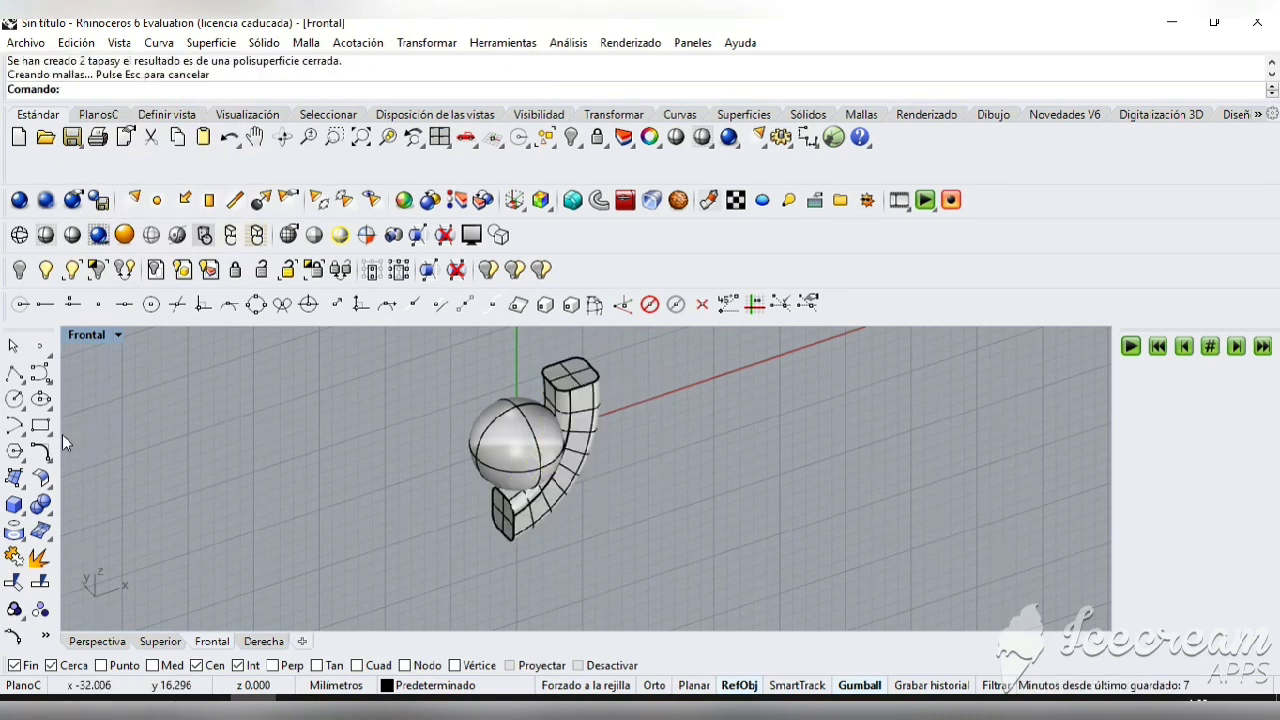
# - Fillet the rim edge at the prong's upper end with a radius of 0.3
pyautogui.click(47, 510)
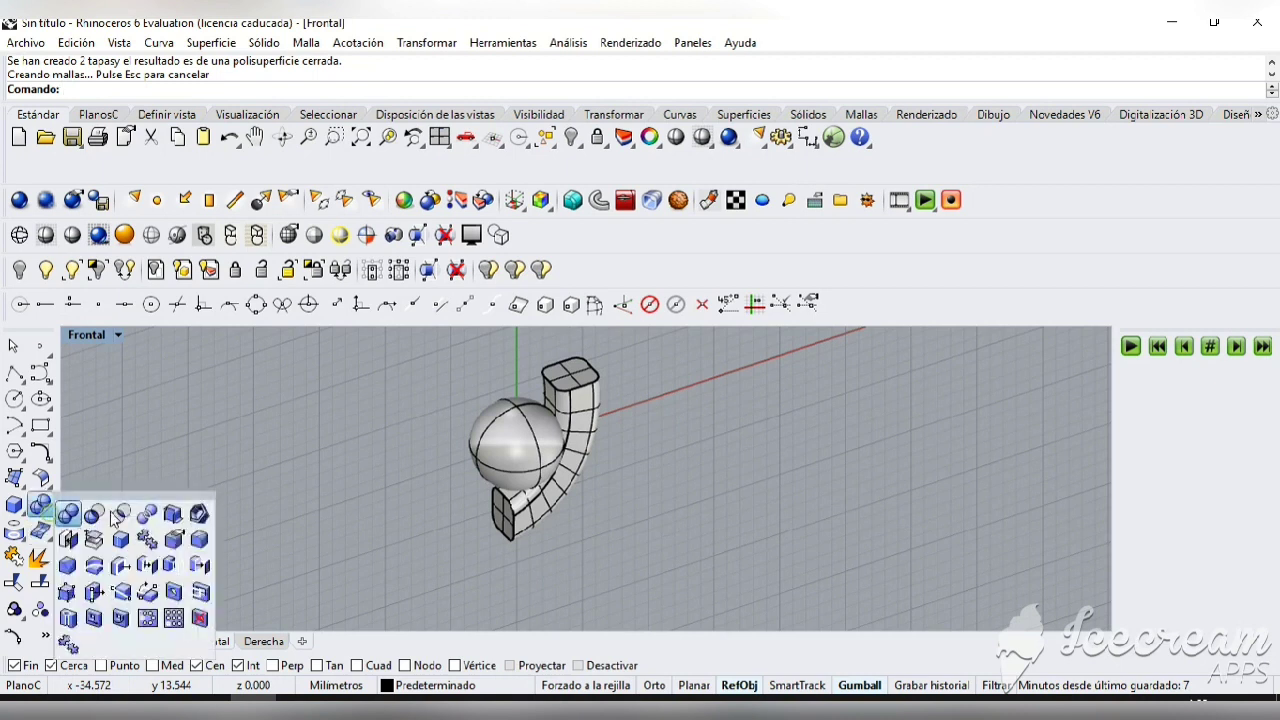
pyautogui.click(203, 535)
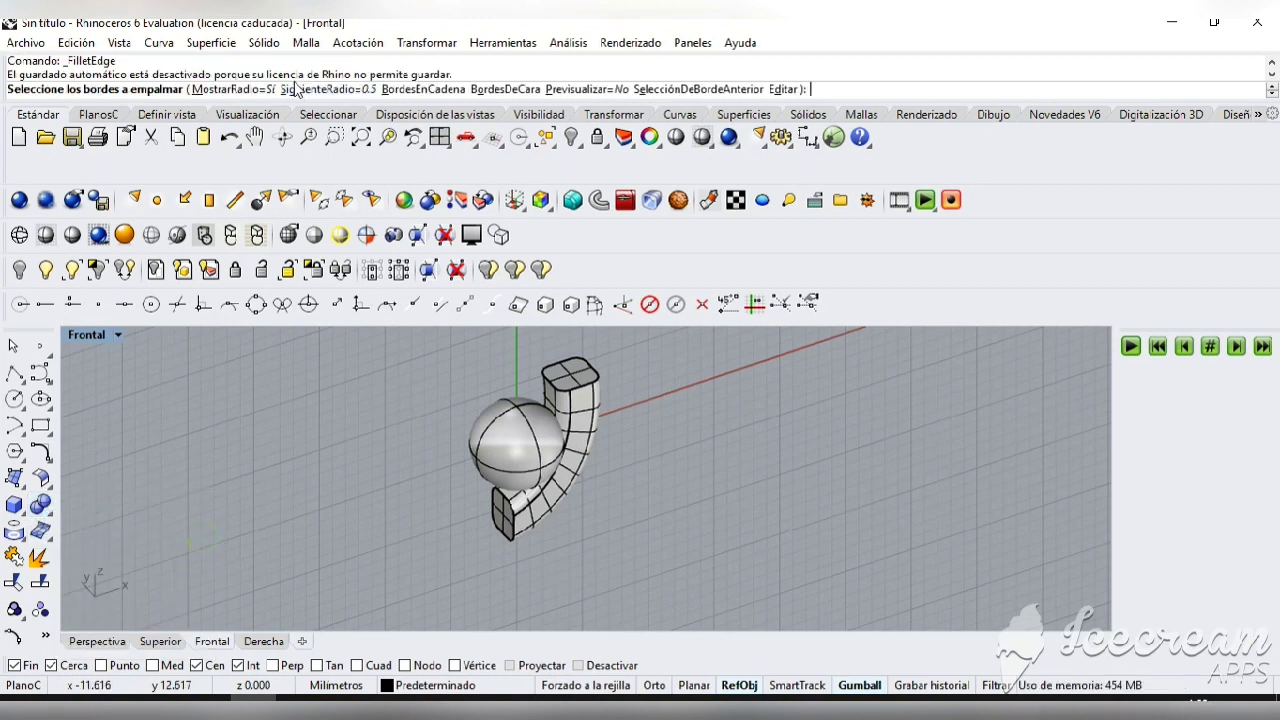
pyautogui.click(326, 90)
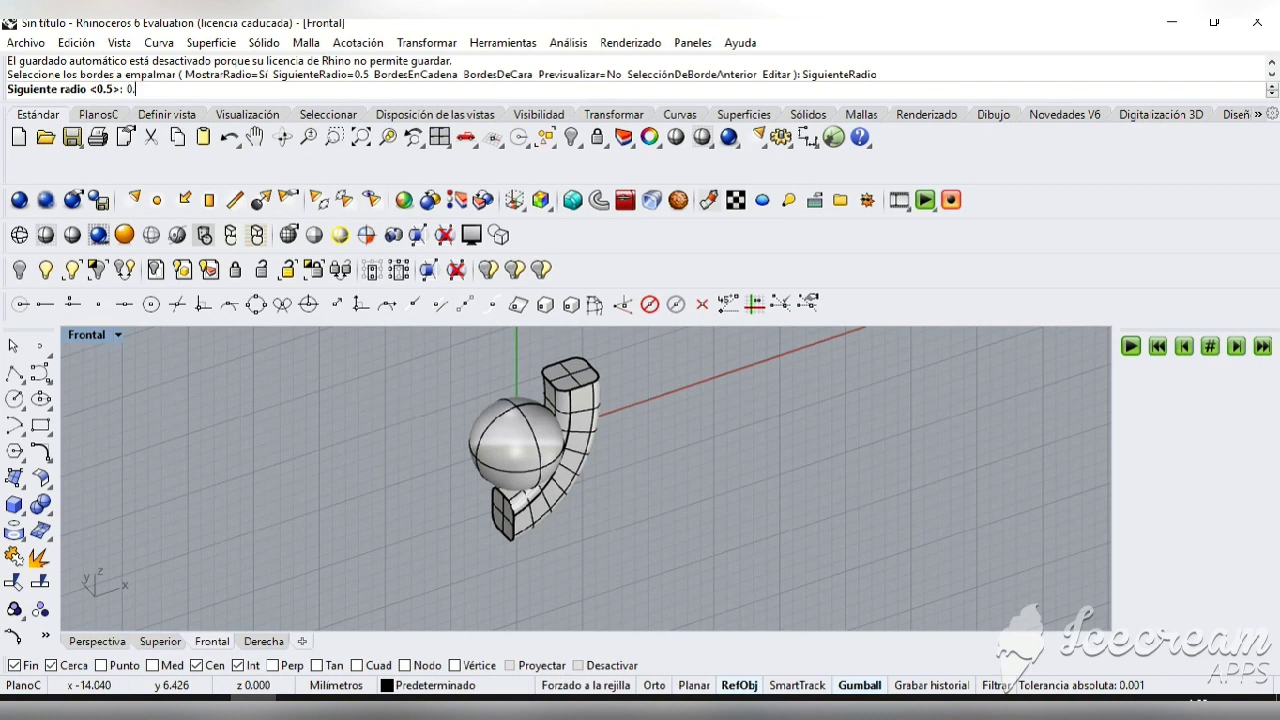
pyautogui.press('Return')
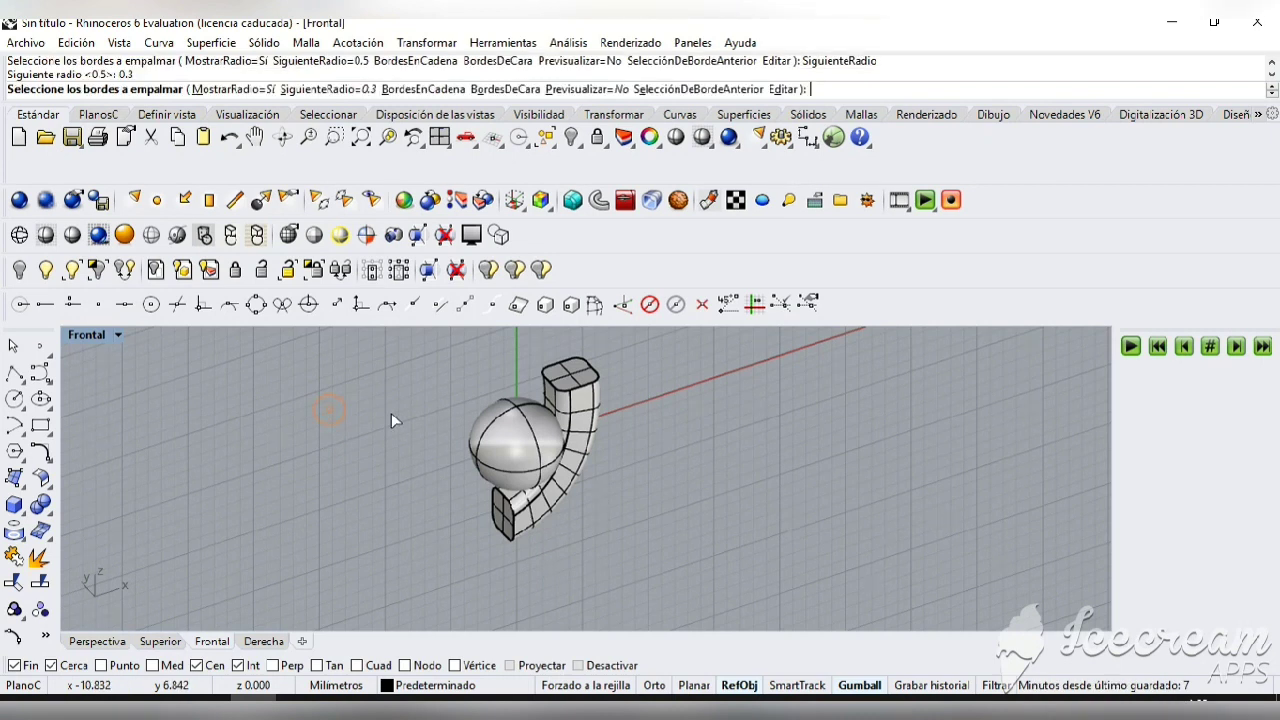
pyautogui.scroll(1, 588, 393)
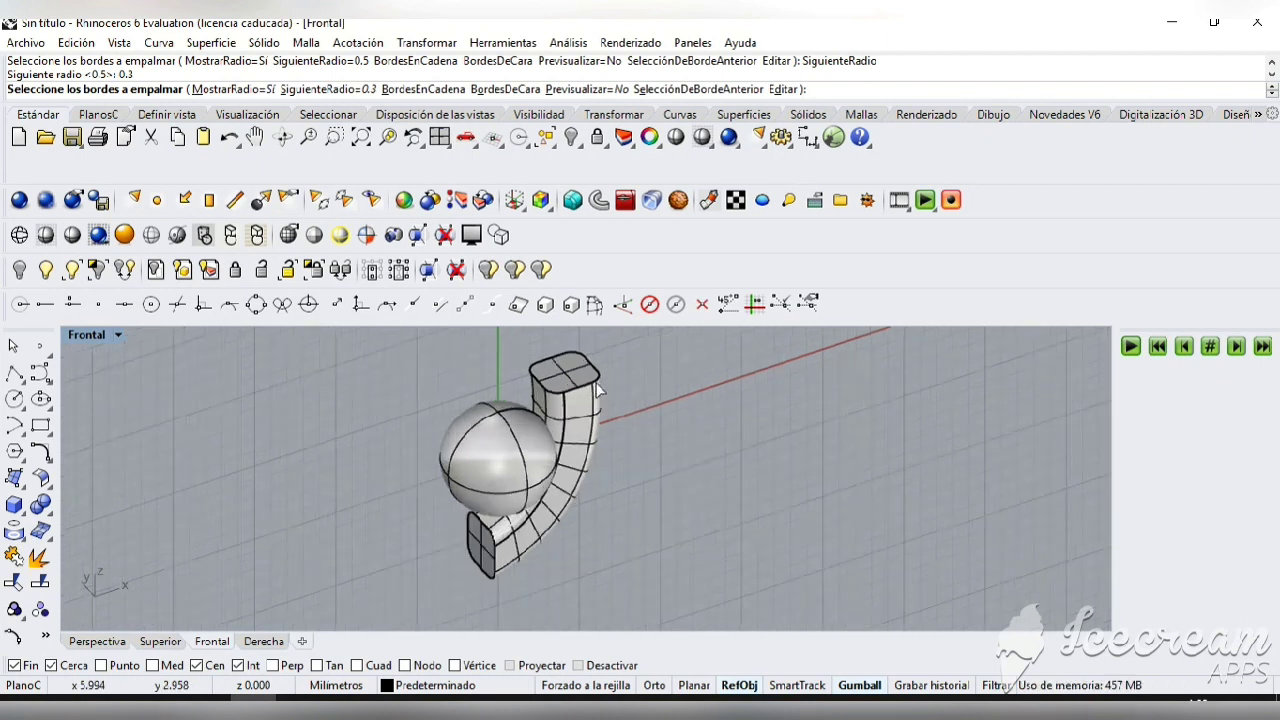
pyautogui.click(597, 388)
pyautogui.press('Return')
pyautogui.press('Return')
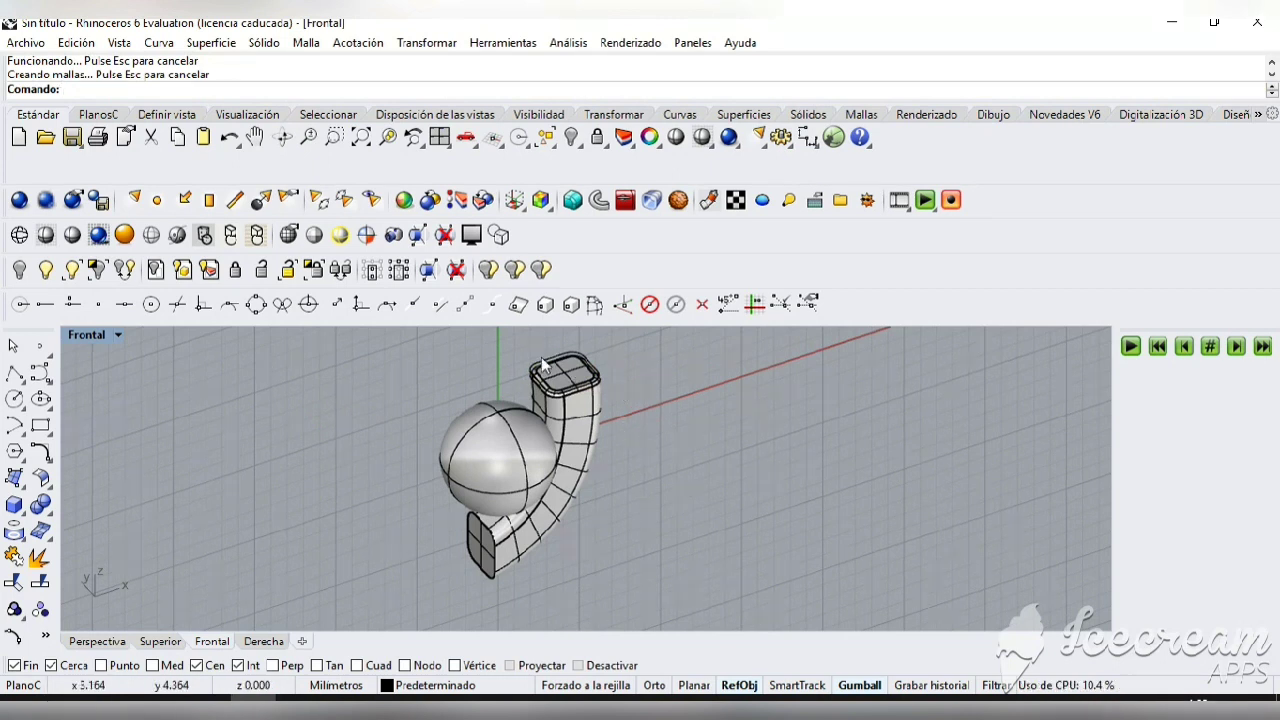
# - Return to the four-view layout and set the perspective view to shaded display (Sombreado)
pyautogui.click(440, 137)
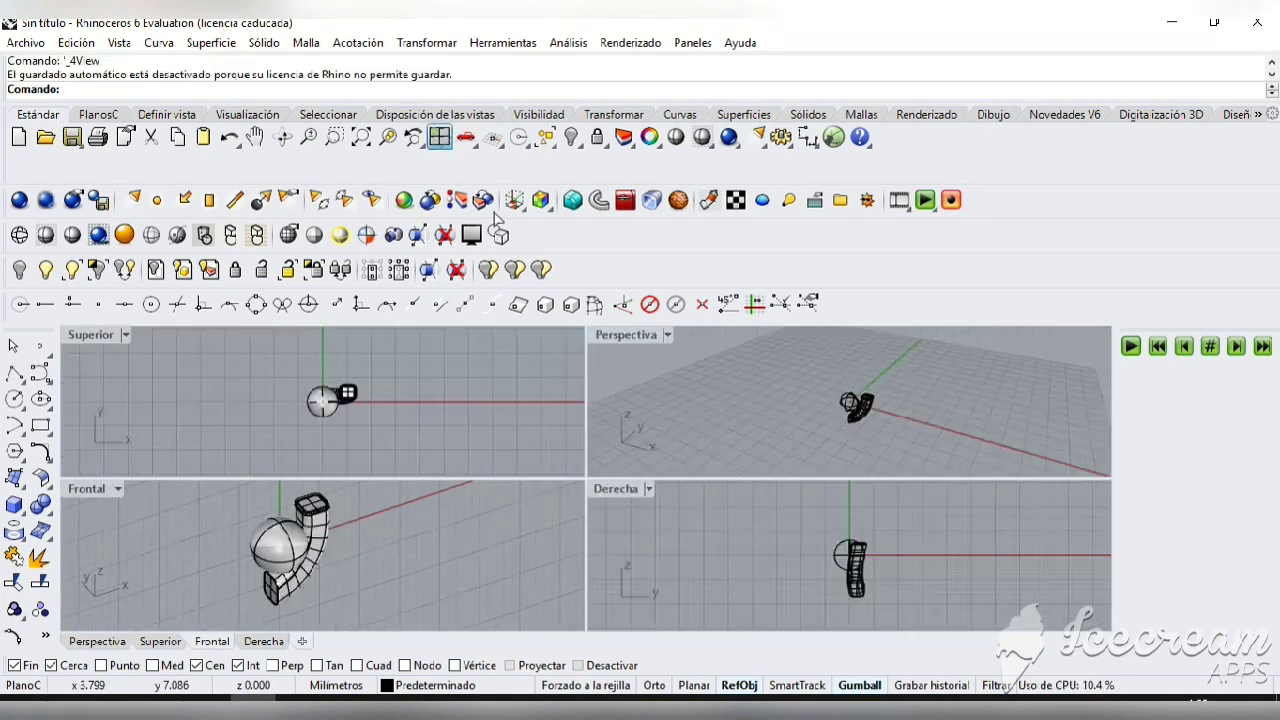
pyautogui.doubleClick(82, 339)
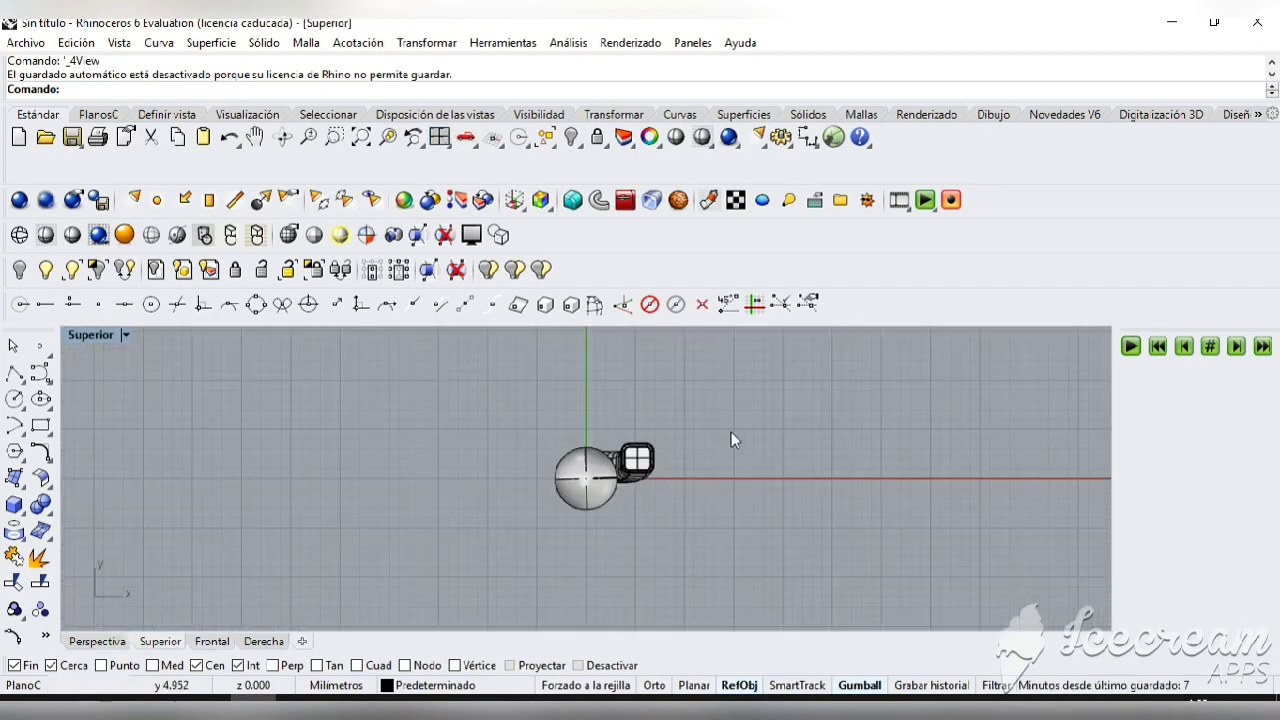
pyautogui.scroll(-1, 717, 426)
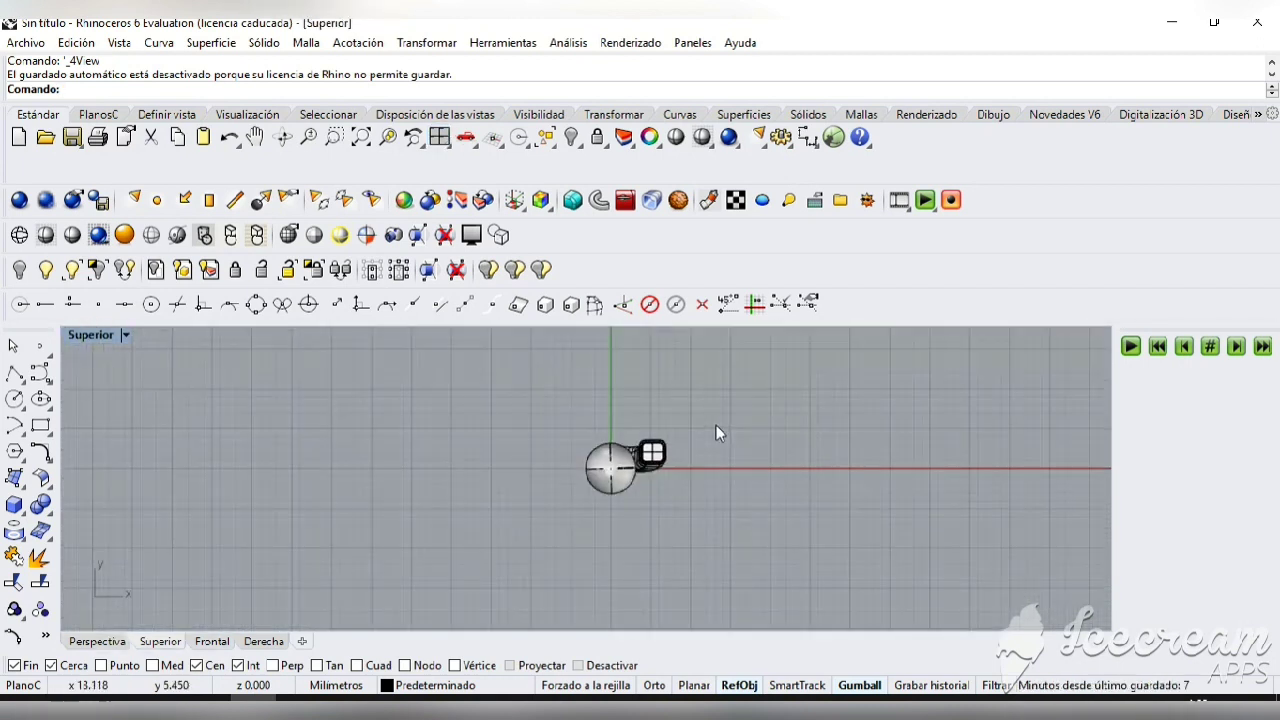
pyautogui.doubleClick(103, 337)
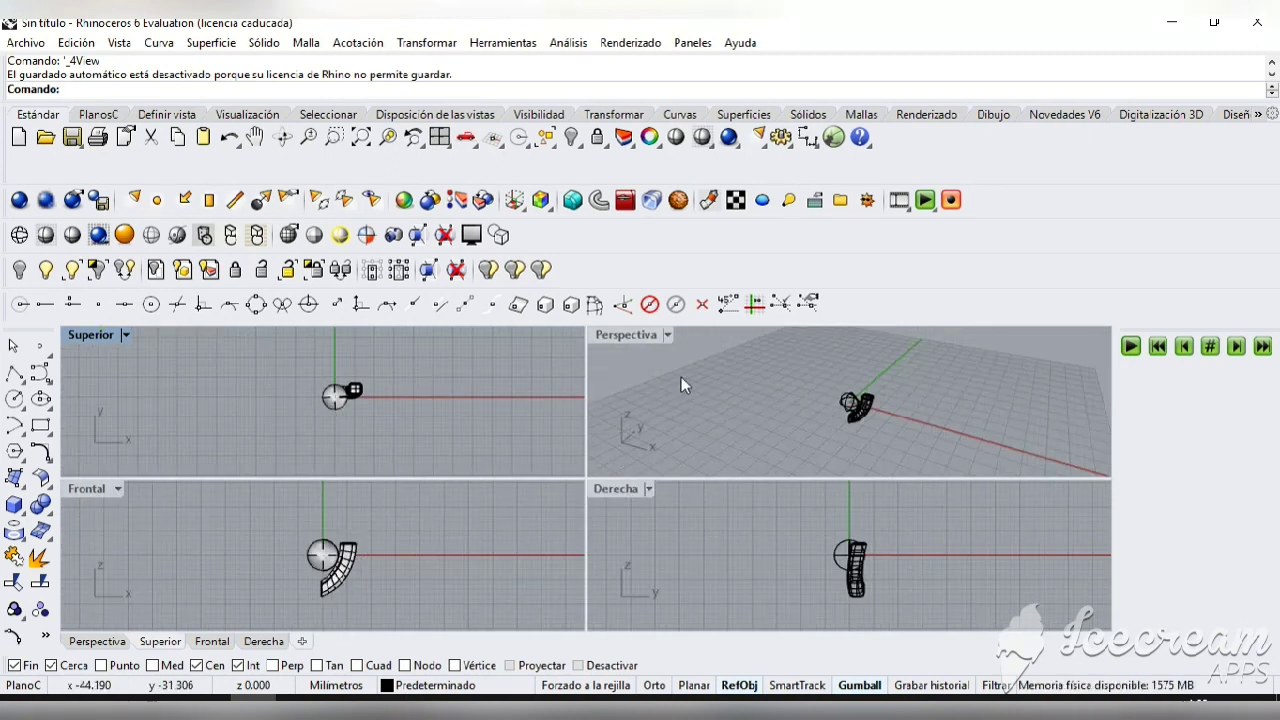
pyautogui.click(664, 337)
pyautogui.click(667, 335)
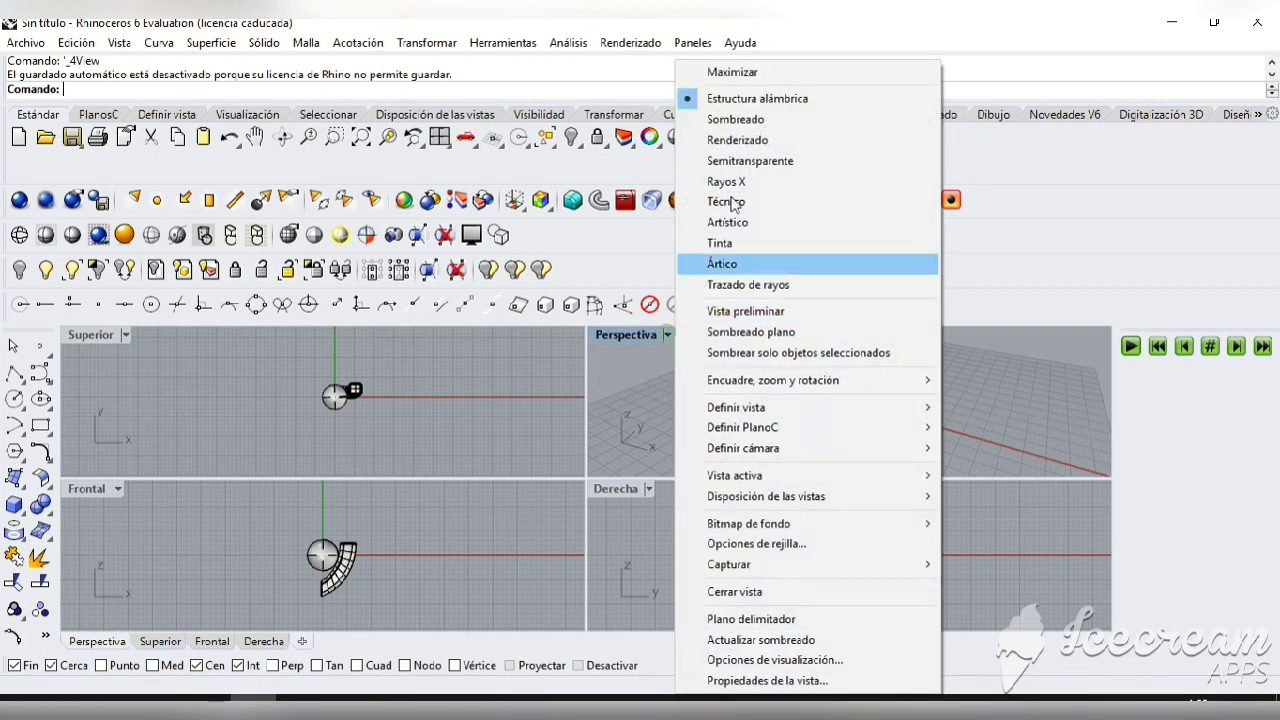
pyautogui.click(746, 117)
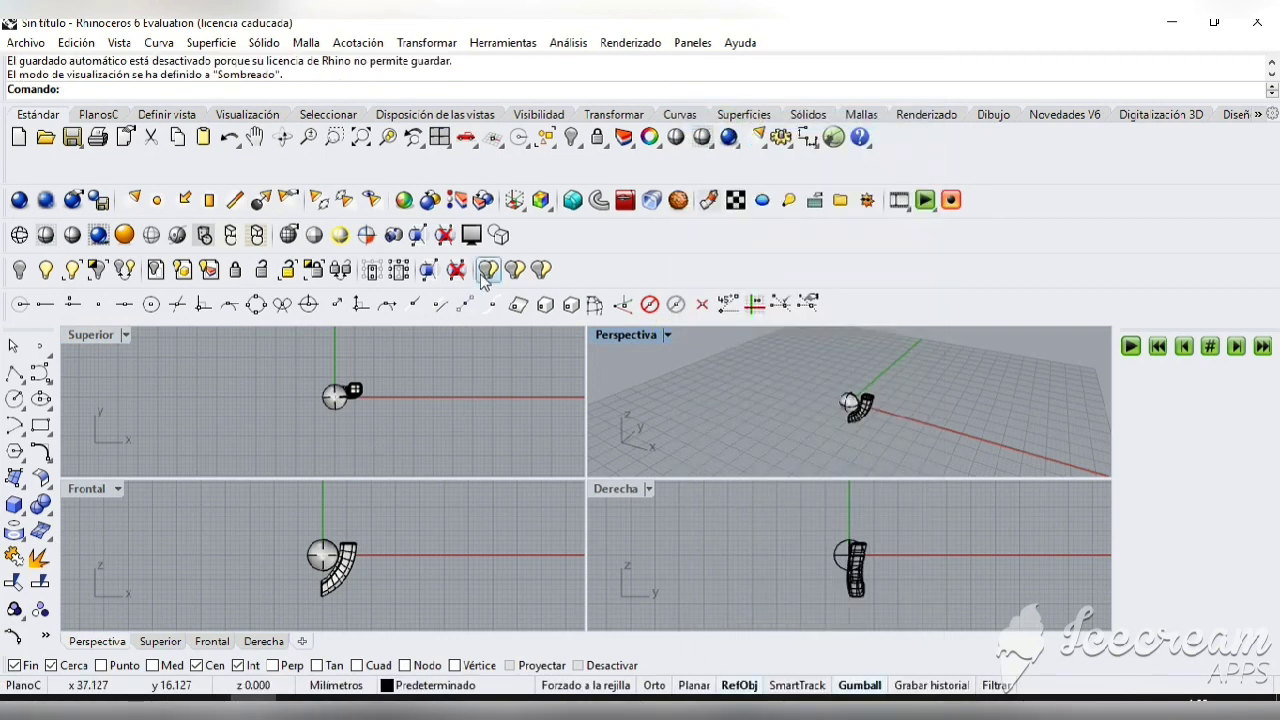
pyautogui.click(430, 43)
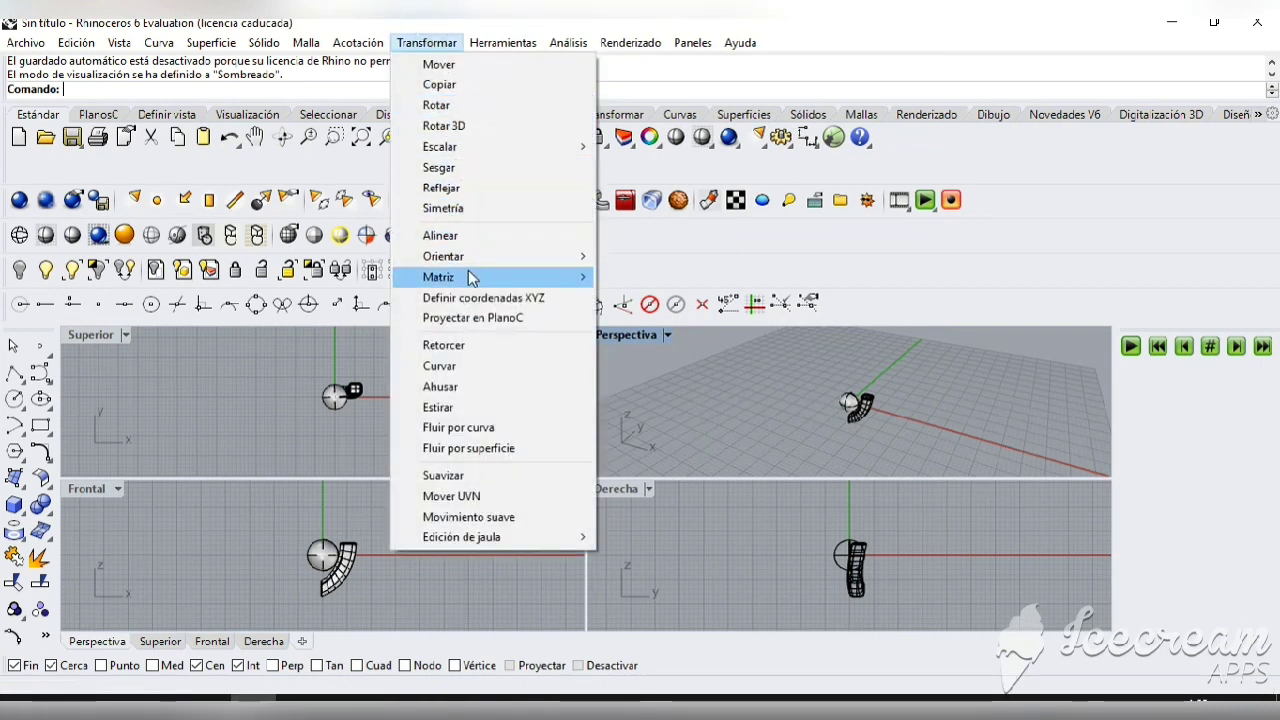
pyautogui.moveTo(472, 280)
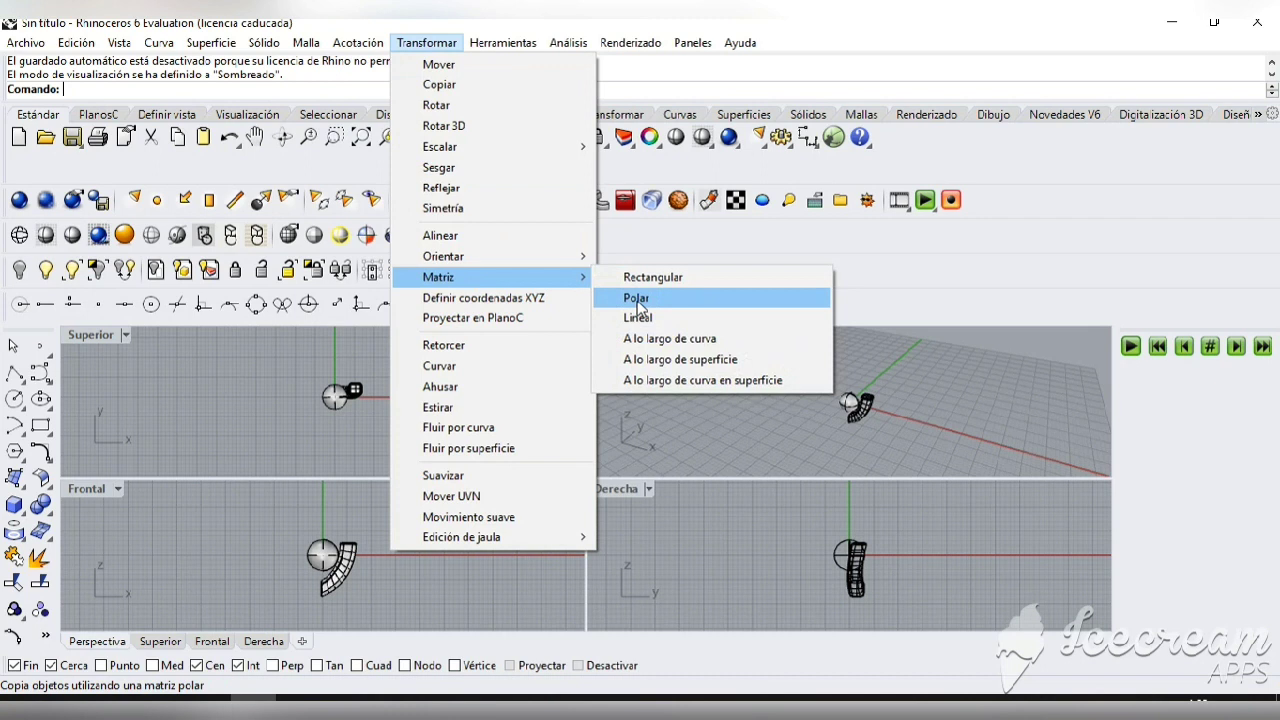
pyautogui.click(279, 395)
pyautogui.click(45, 636)
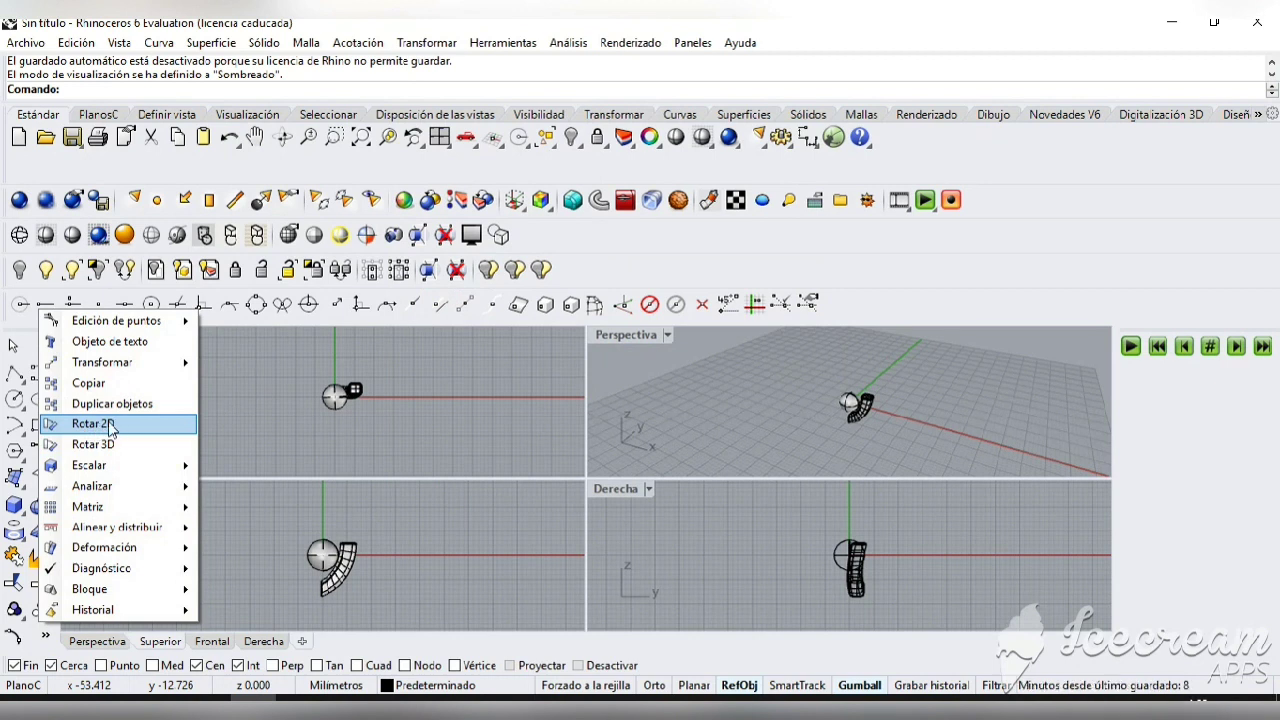
pyautogui.click(420, 440)
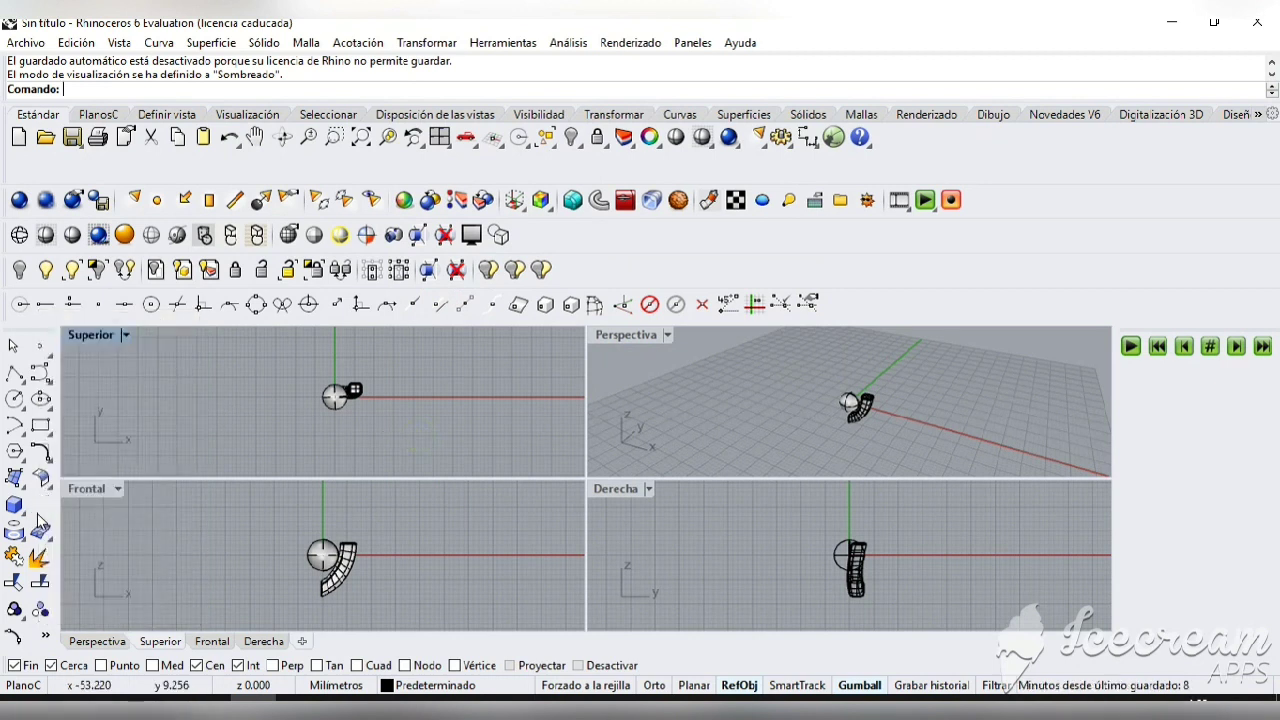
# - Try a polar array of six prongs around the origin in the front view, filling about -324 degrees, and undo it
pyautogui.doubleClick(87, 489)
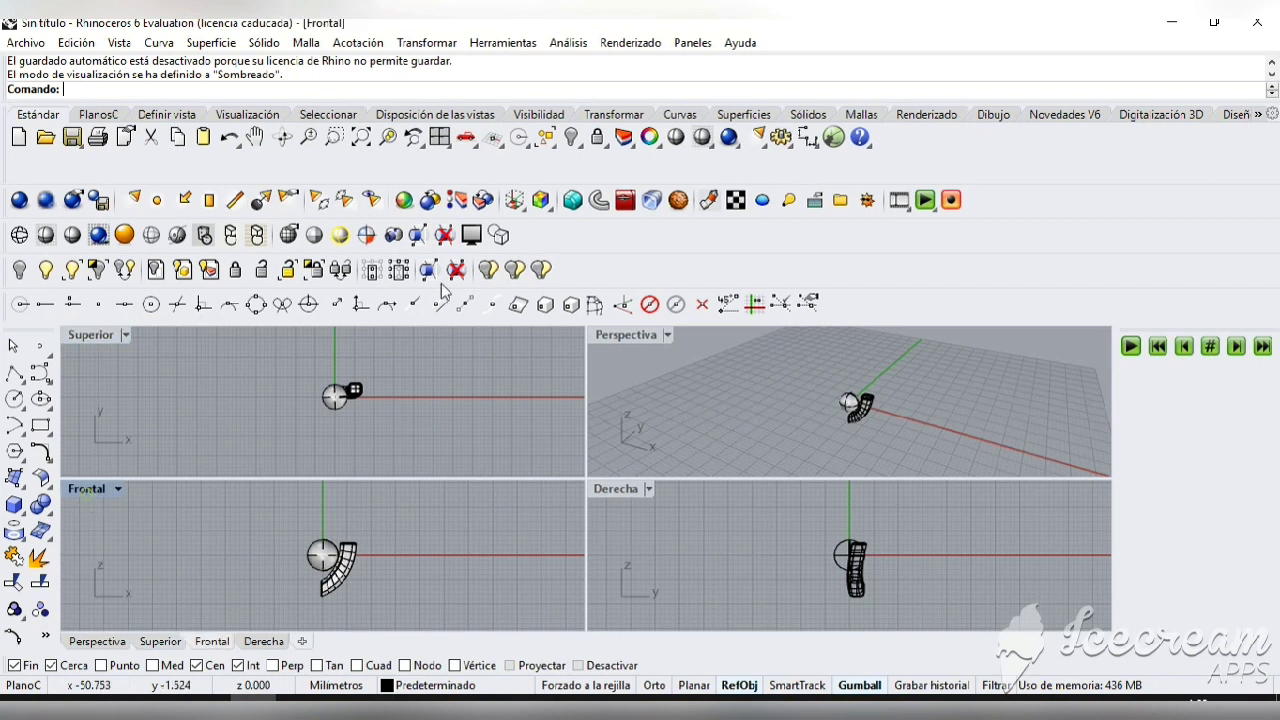
pyautogui.click(424, 44)
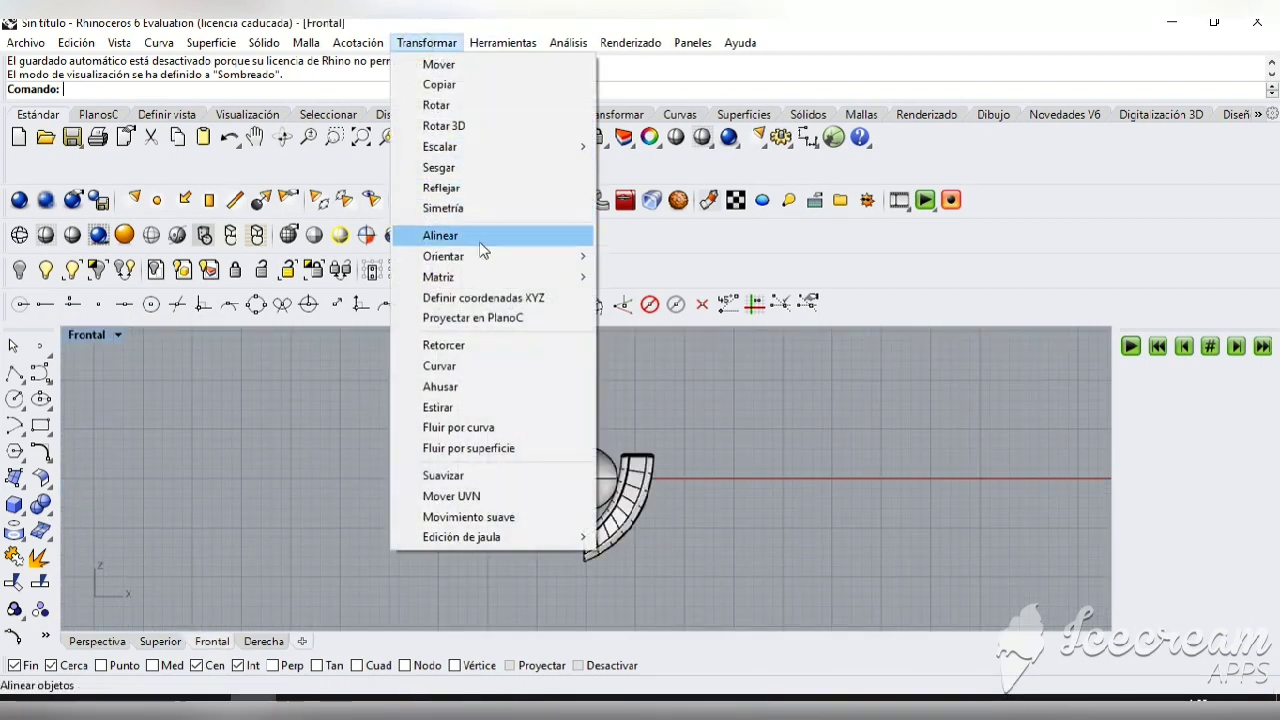
pyautogui.moveTo(490, 281)
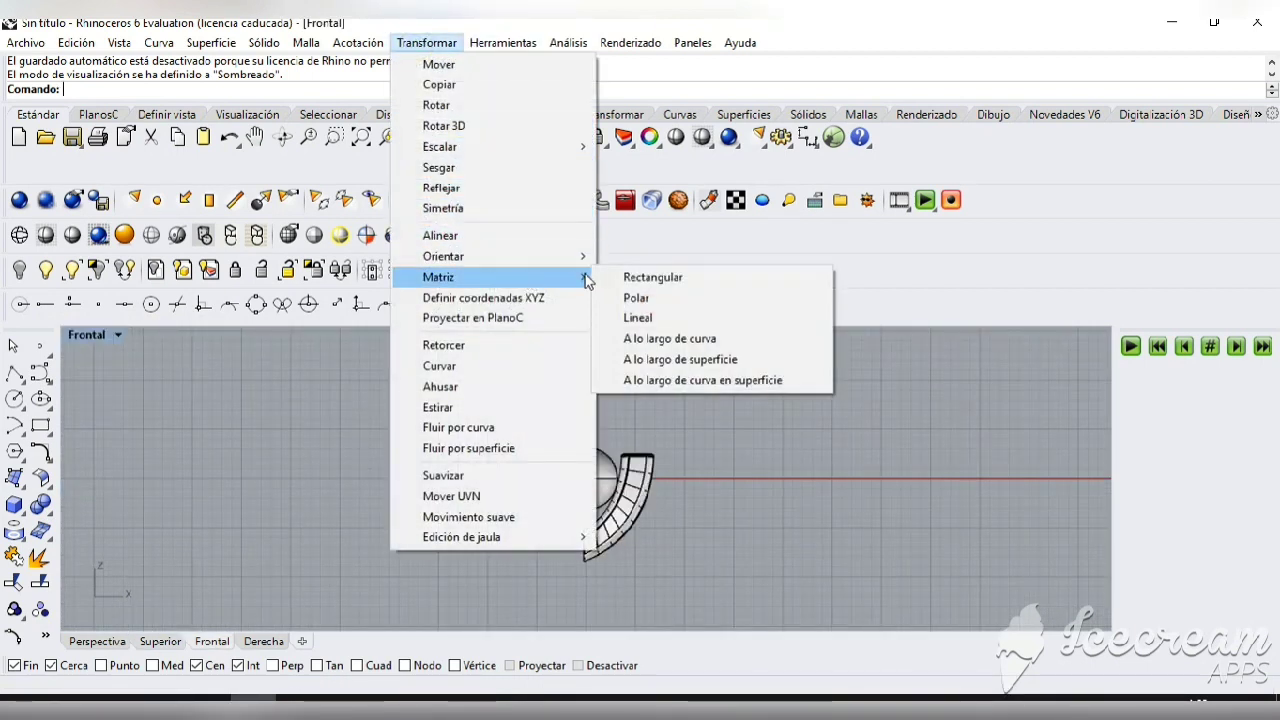
pyautogui.click(636, 298)
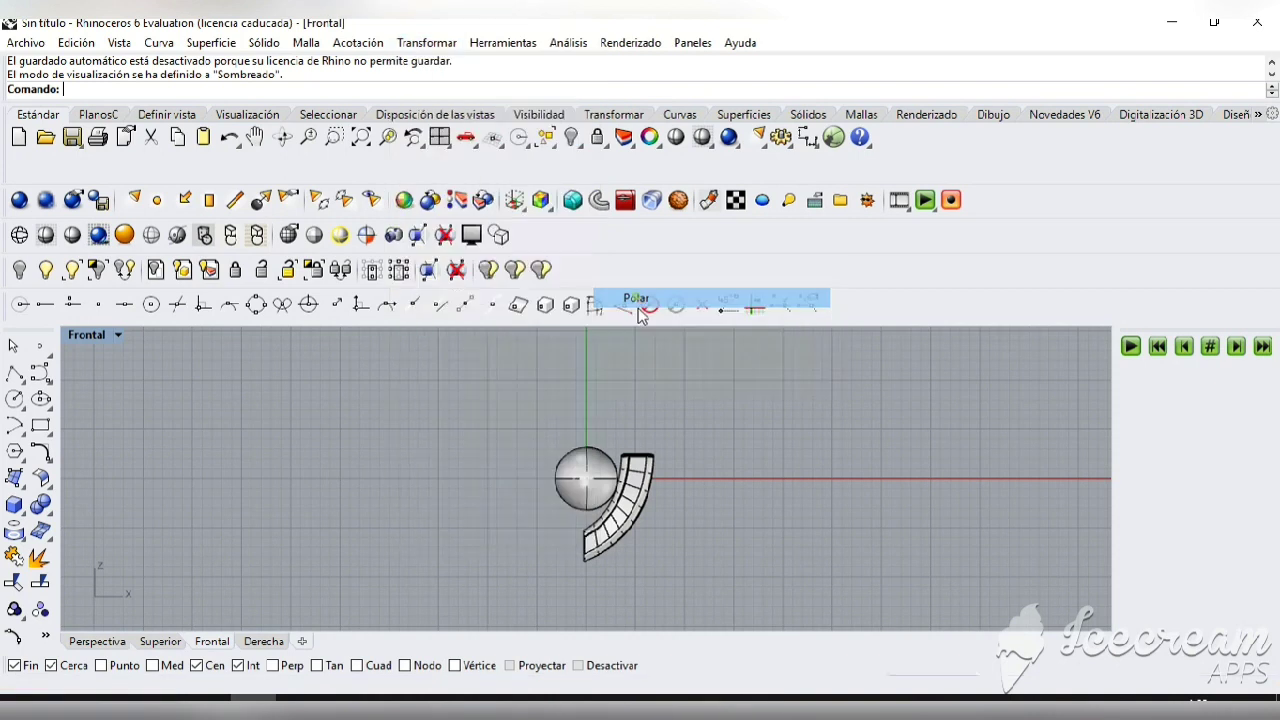
pyautogui.click(646, 497)
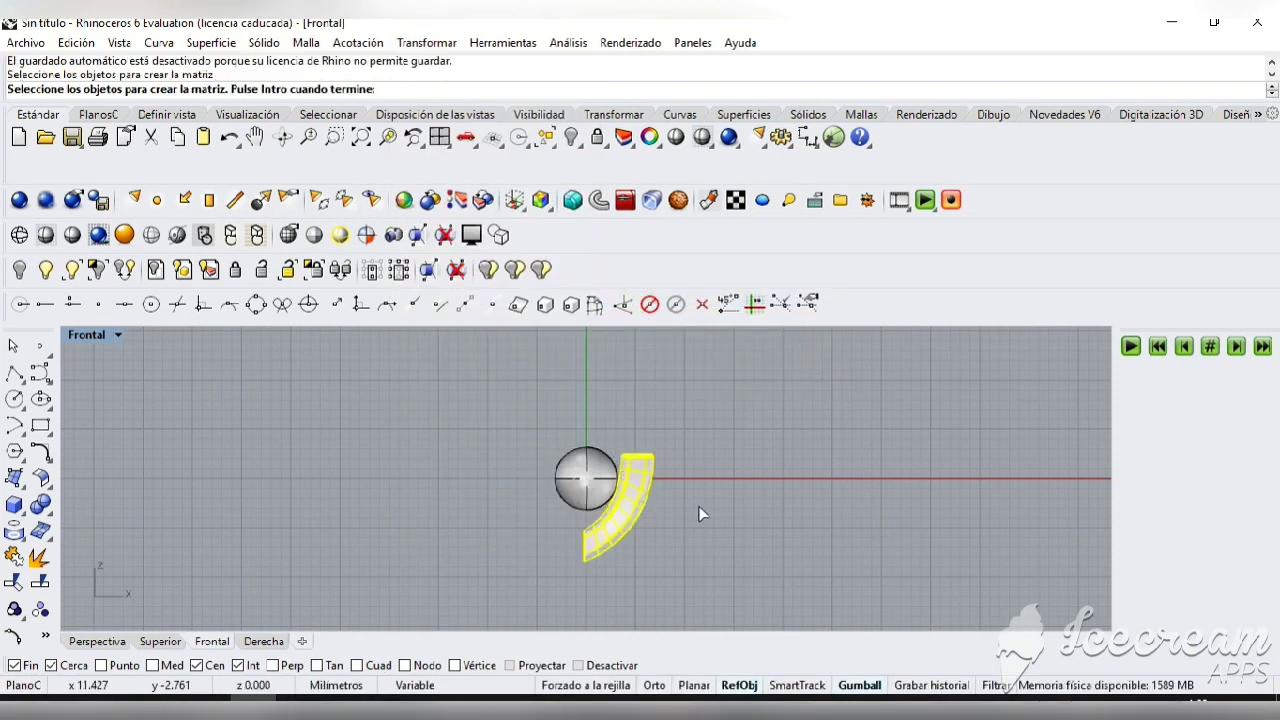
pyautogui.press('Return')
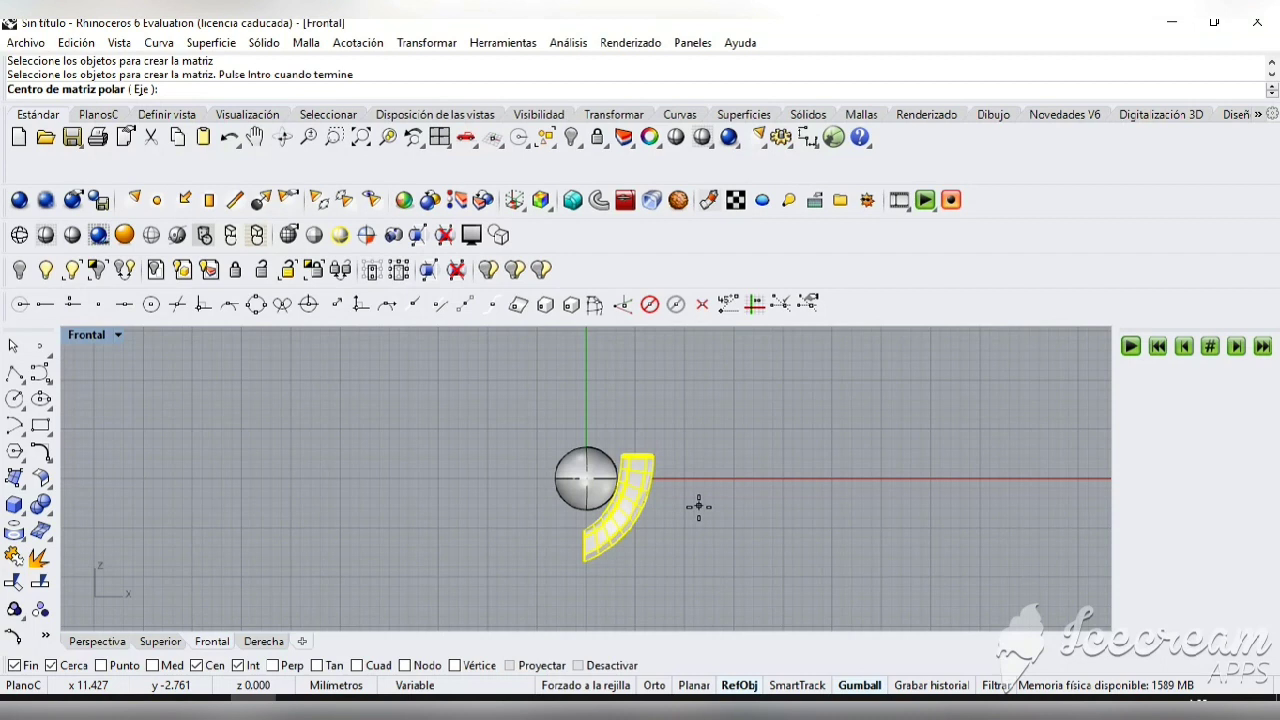
pyautogui.write('0')
pyautogui.press('Return')
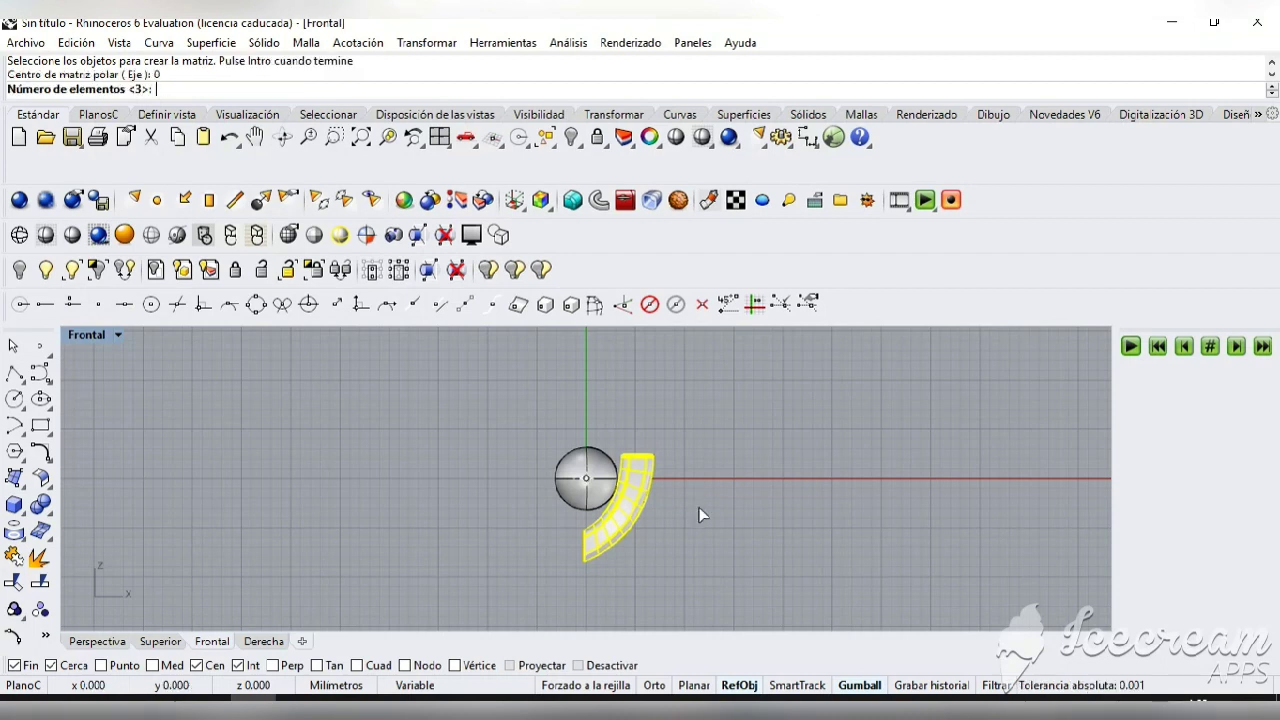
pyautogui.write('6')
pyautogui.press('Return')
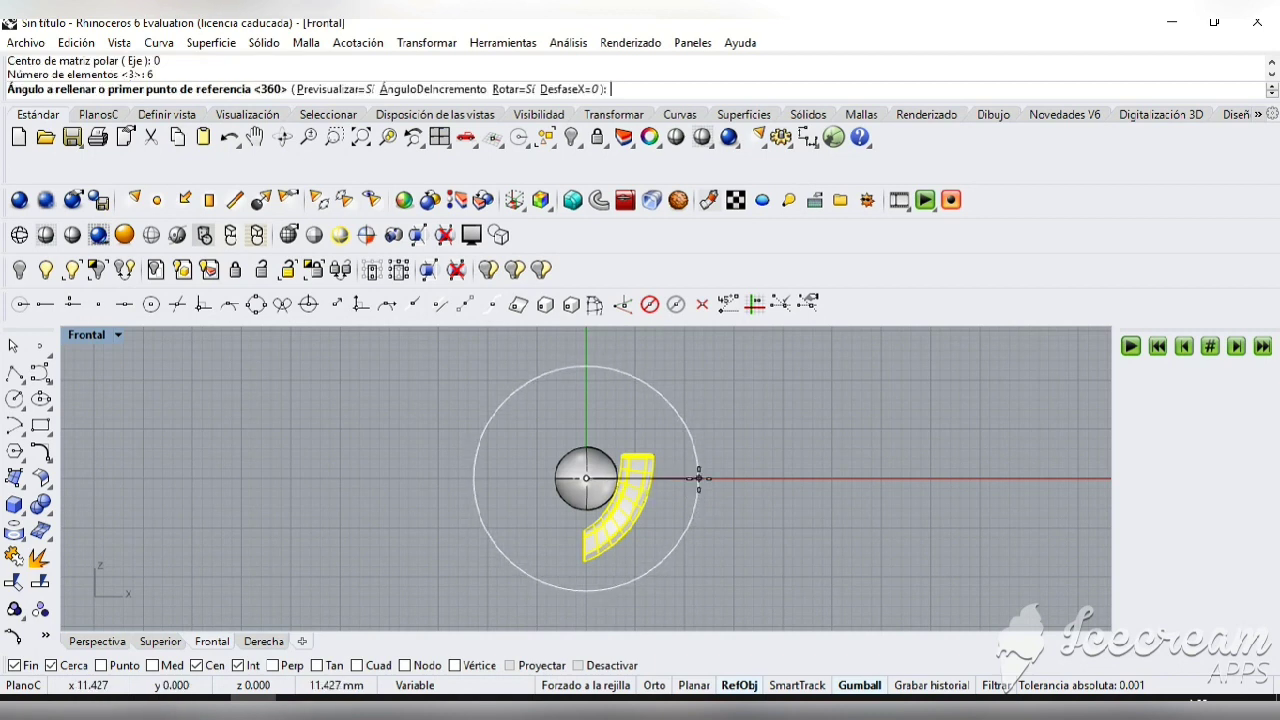
pyautogui.click(698, 478)
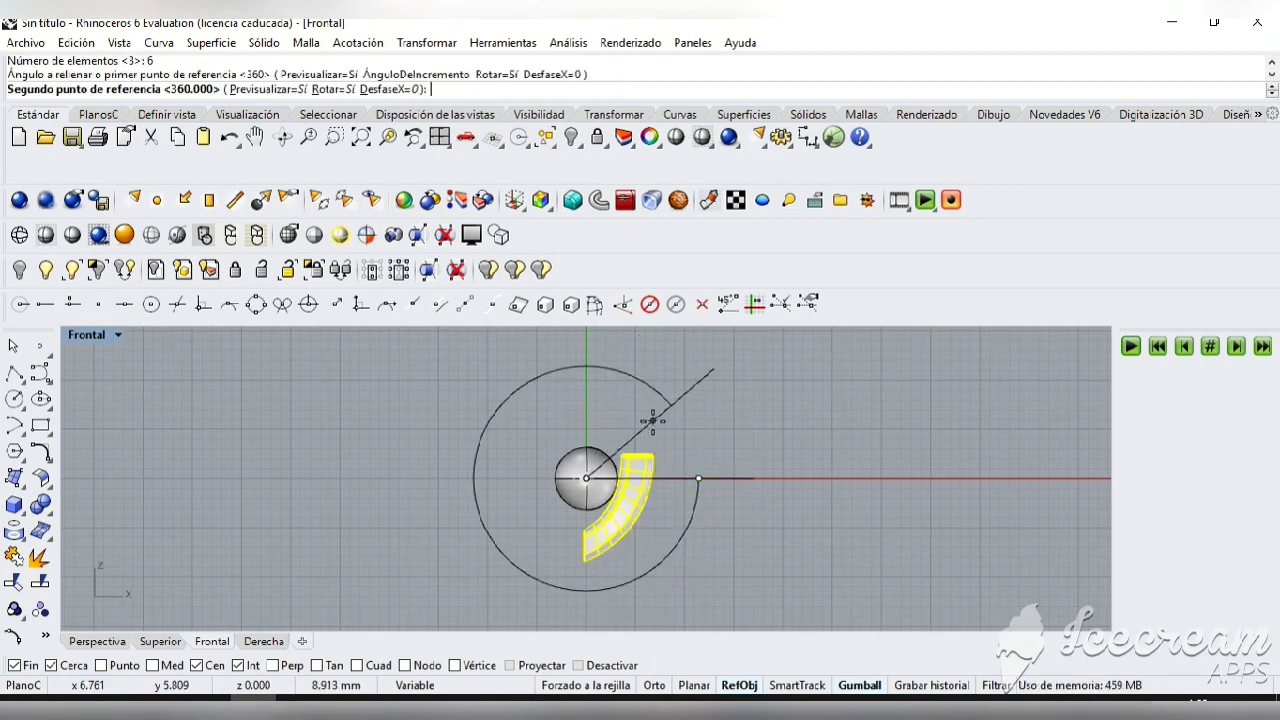
pyautogui.click(659, 425)
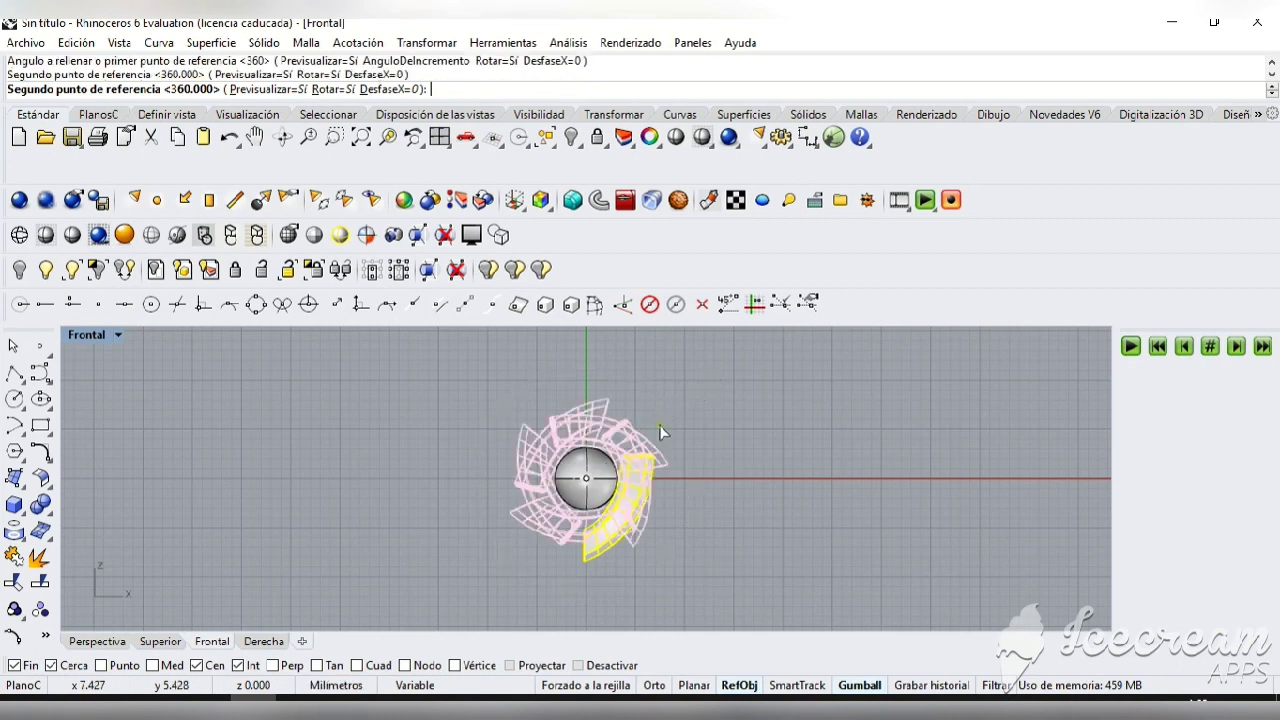
pyautogui.press('Return')
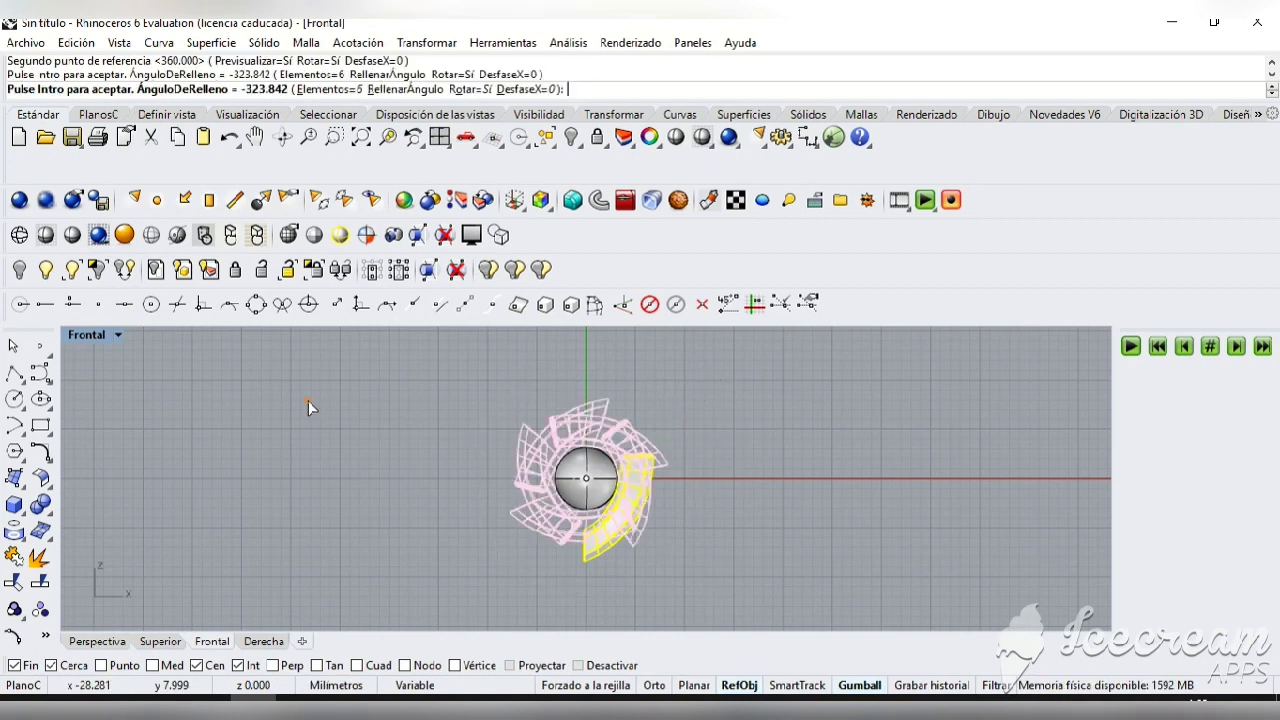
pyautogui.click(439, 137)
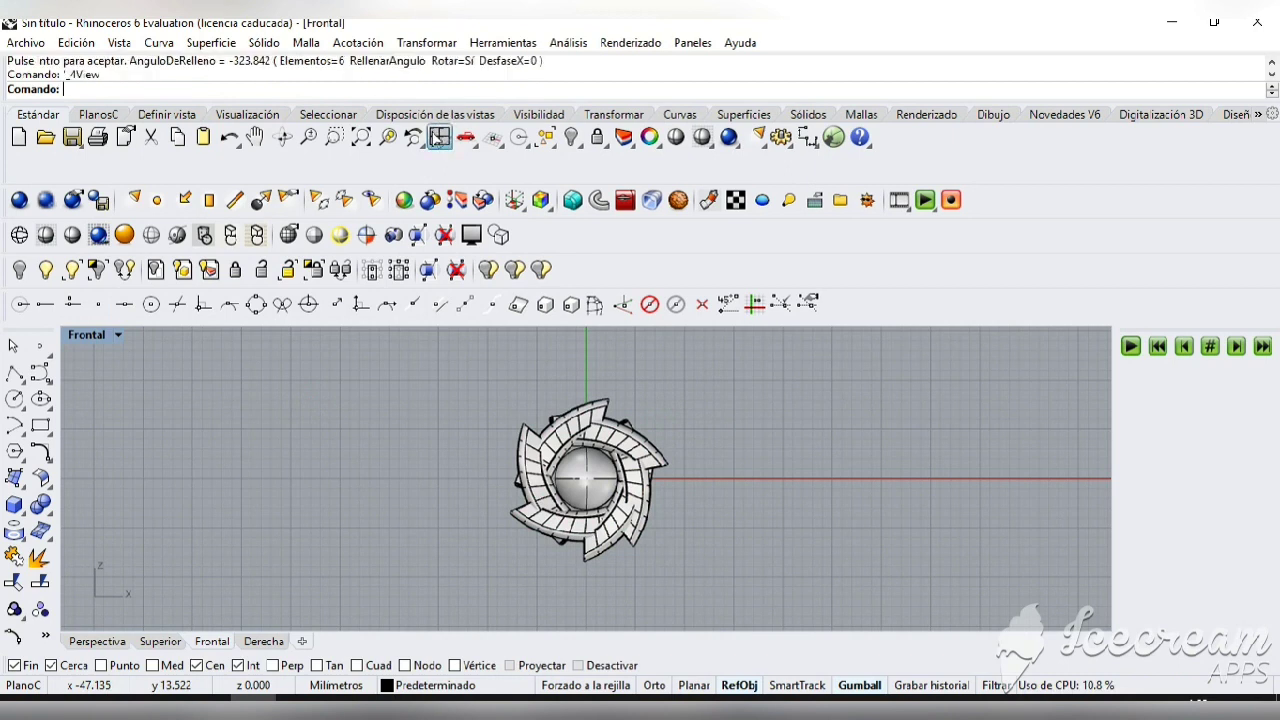
pyautogui.hotkey('ctrl', 'z')
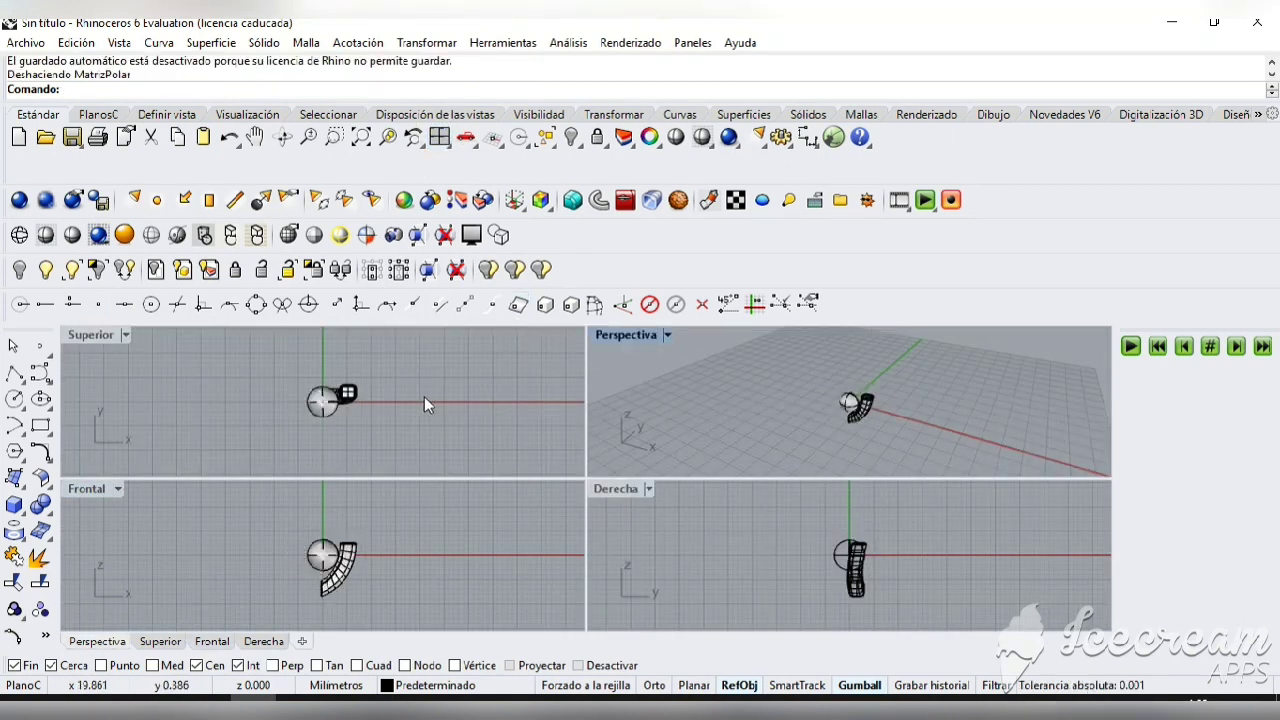
# - Create a polar array of six prongs around the origin in the top view, filling about -315.5 degrees
pyautogui.doubleClick(93, 335)
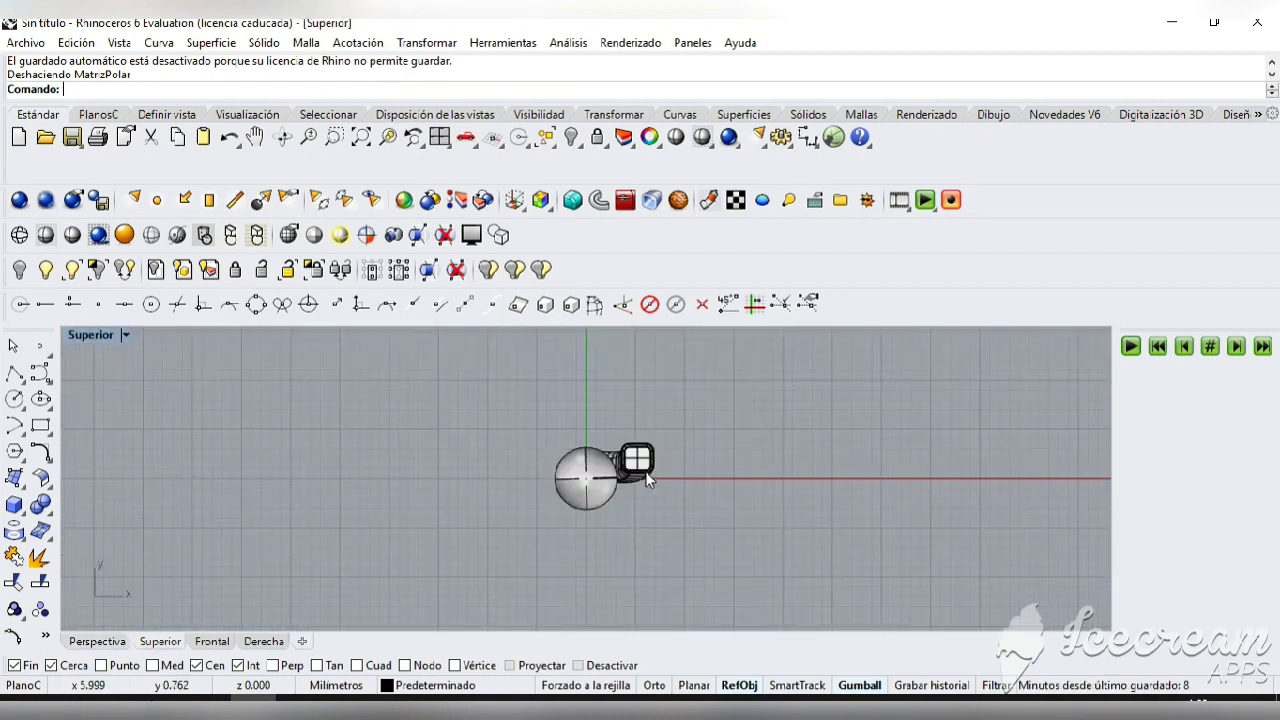
pyautogui.hotkey('ctrl', 'F5')
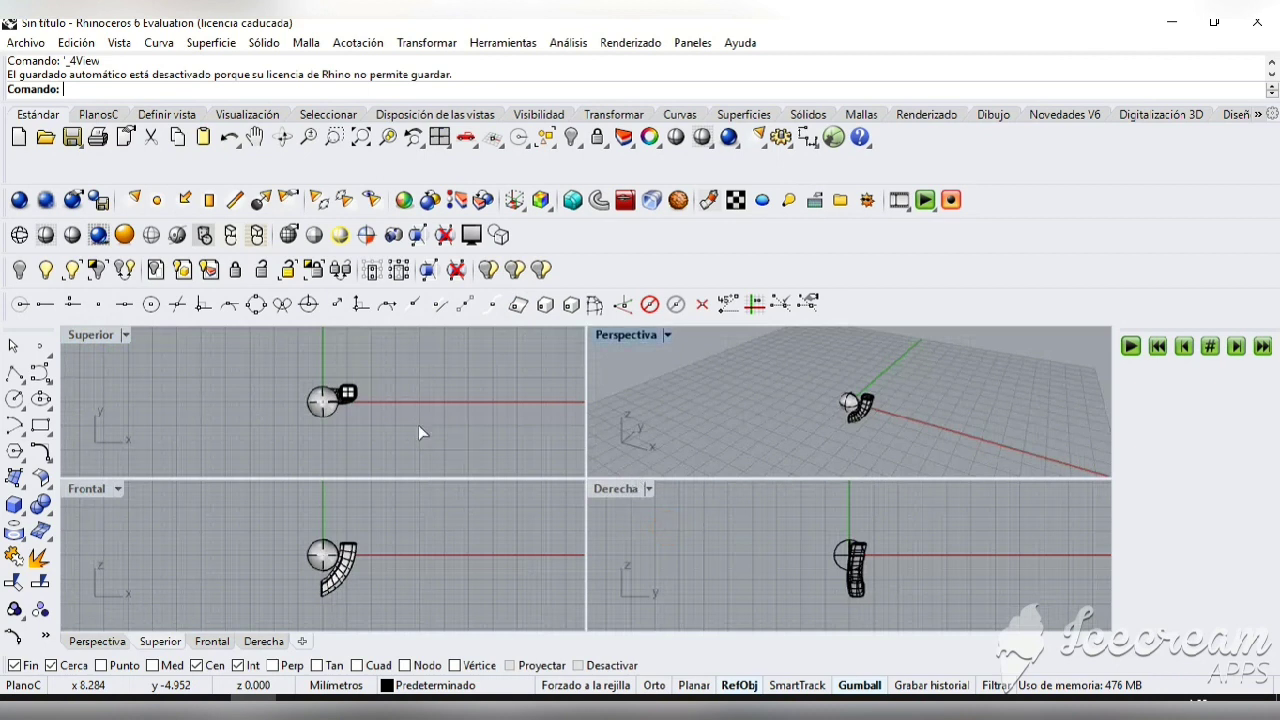
pyautogui.doubleClick(91, 336)
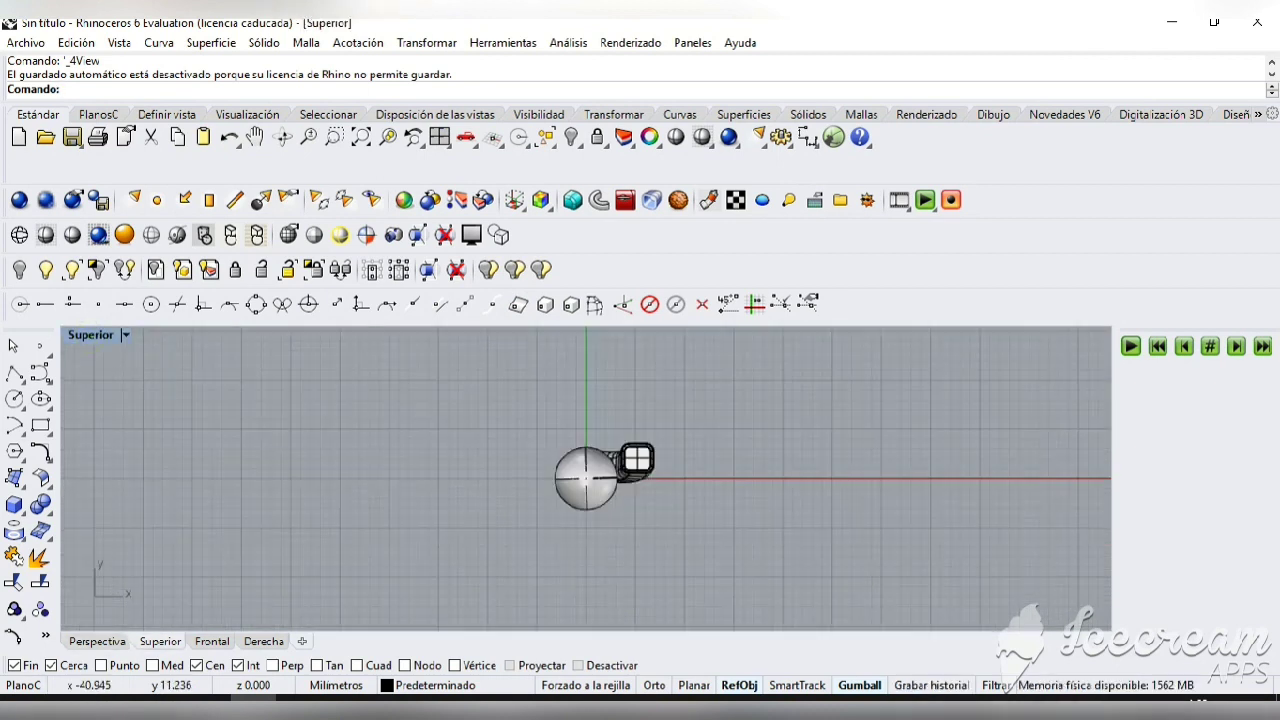
pyautogui.click(429, 43)
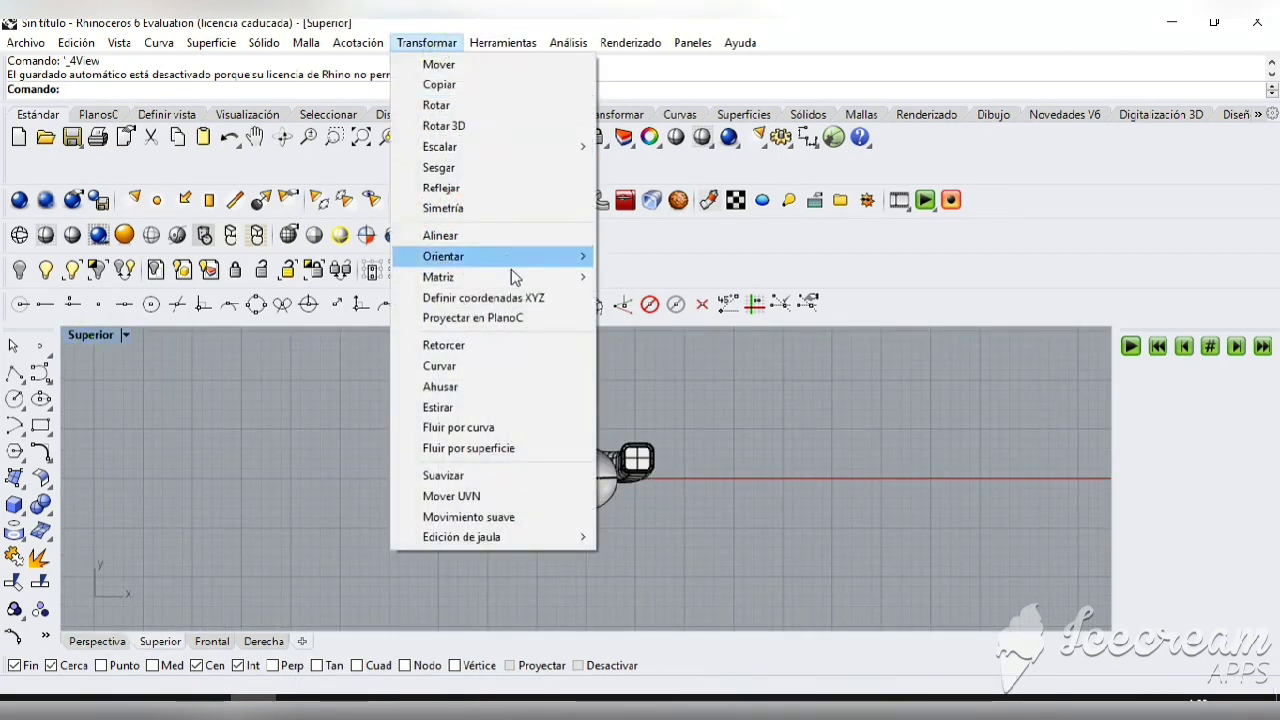
pyautogui.moveTo(518, 281)
pyautogui.click(664, 297)
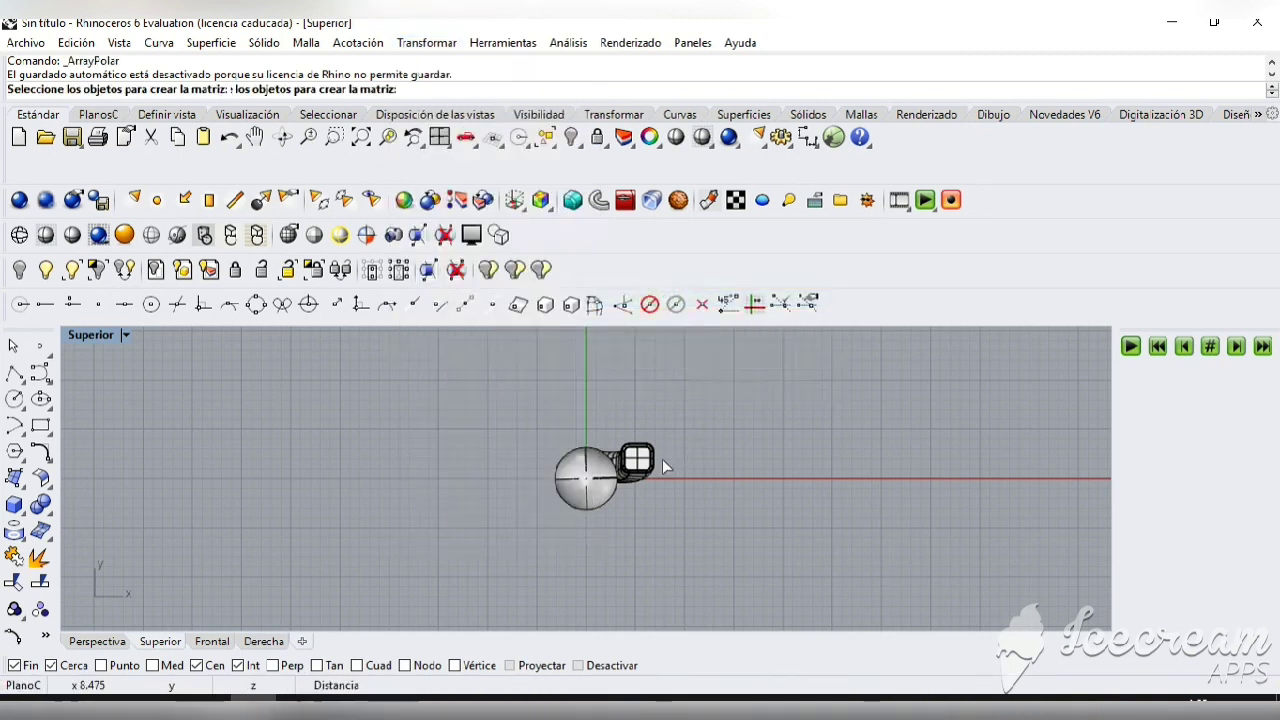
pyautogui.click(637, 460)
pyautogui.press('Return')
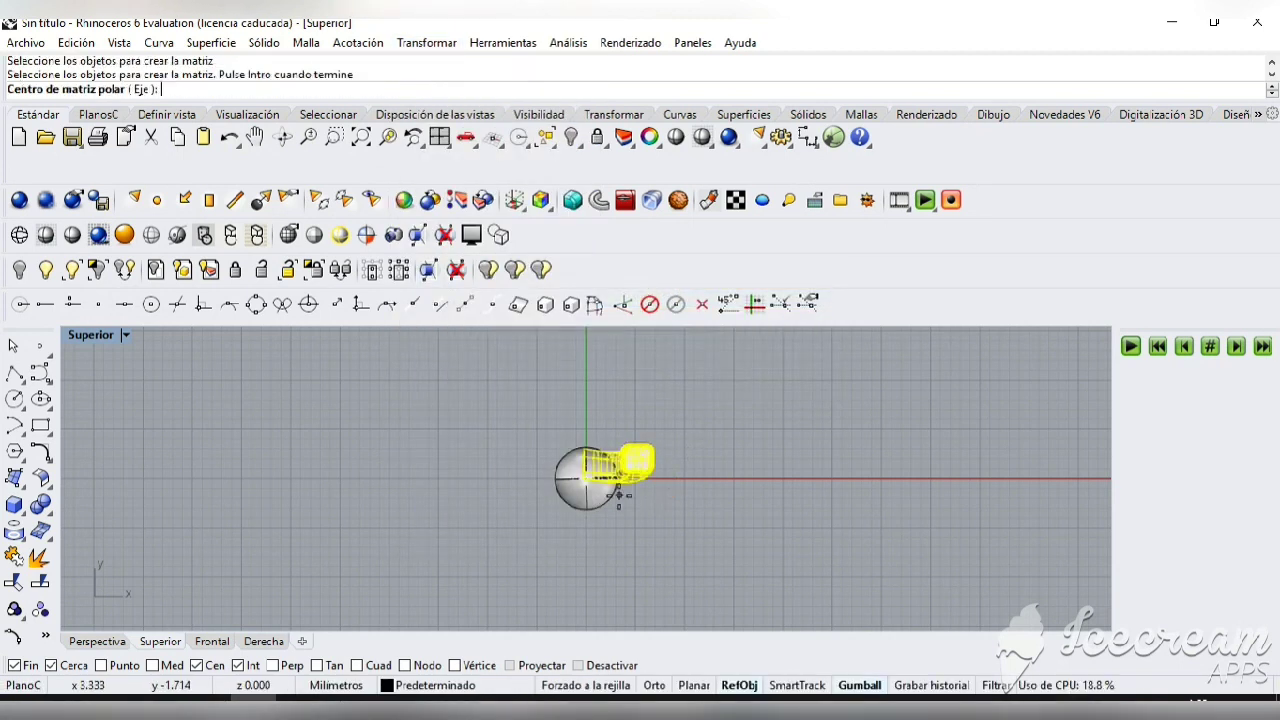
pyautogui.write('0')
pyautogui.press('Return')
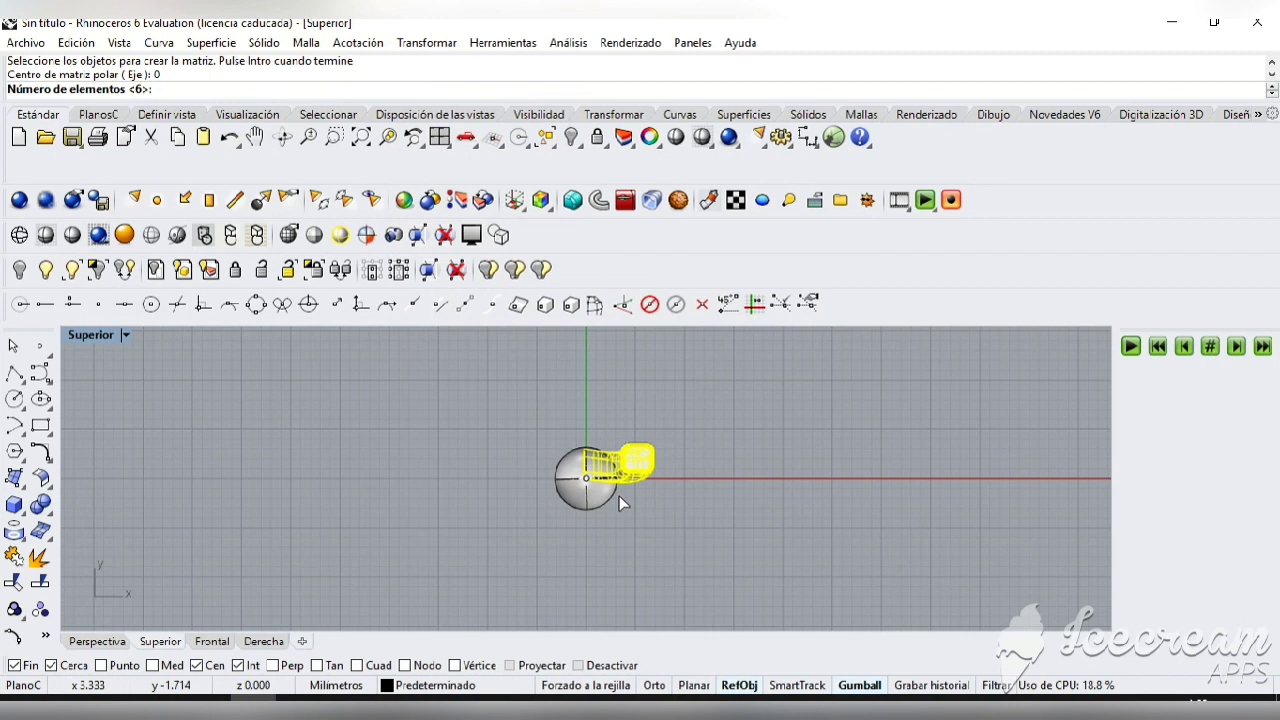
pyautogui.write('6')
pyautogui.press('Return')
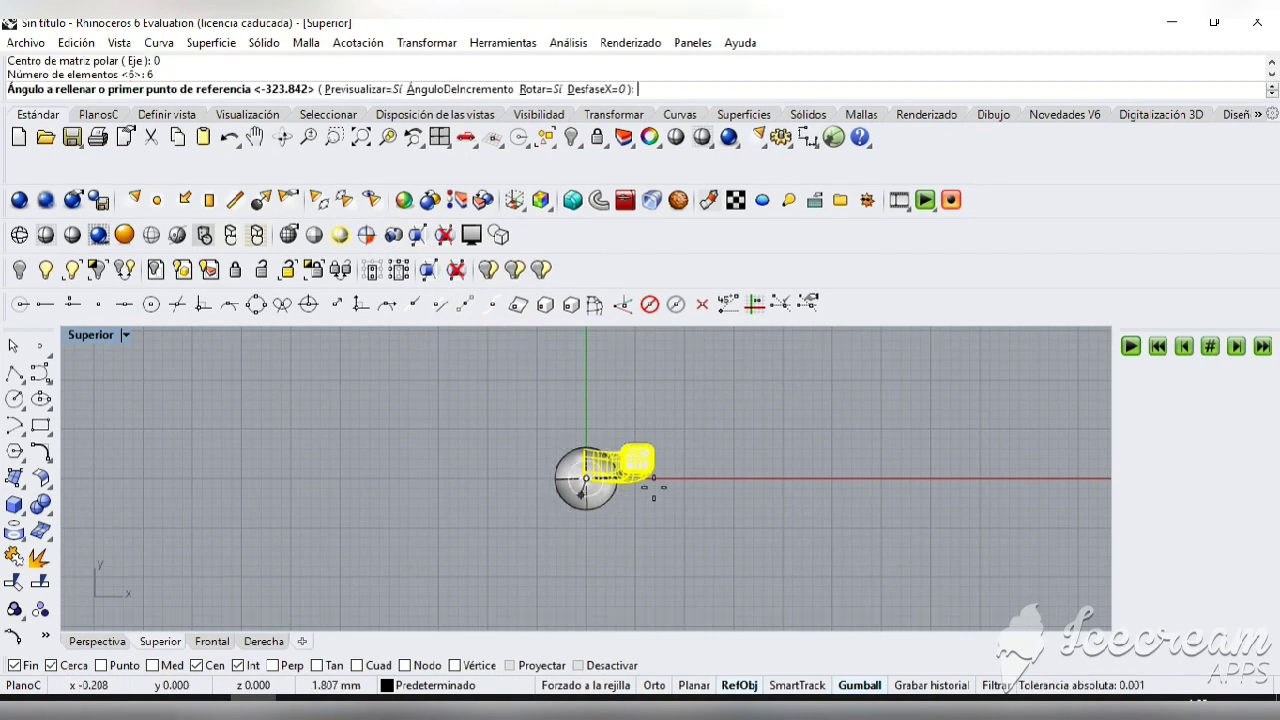
pyautogui.click(691, 477)
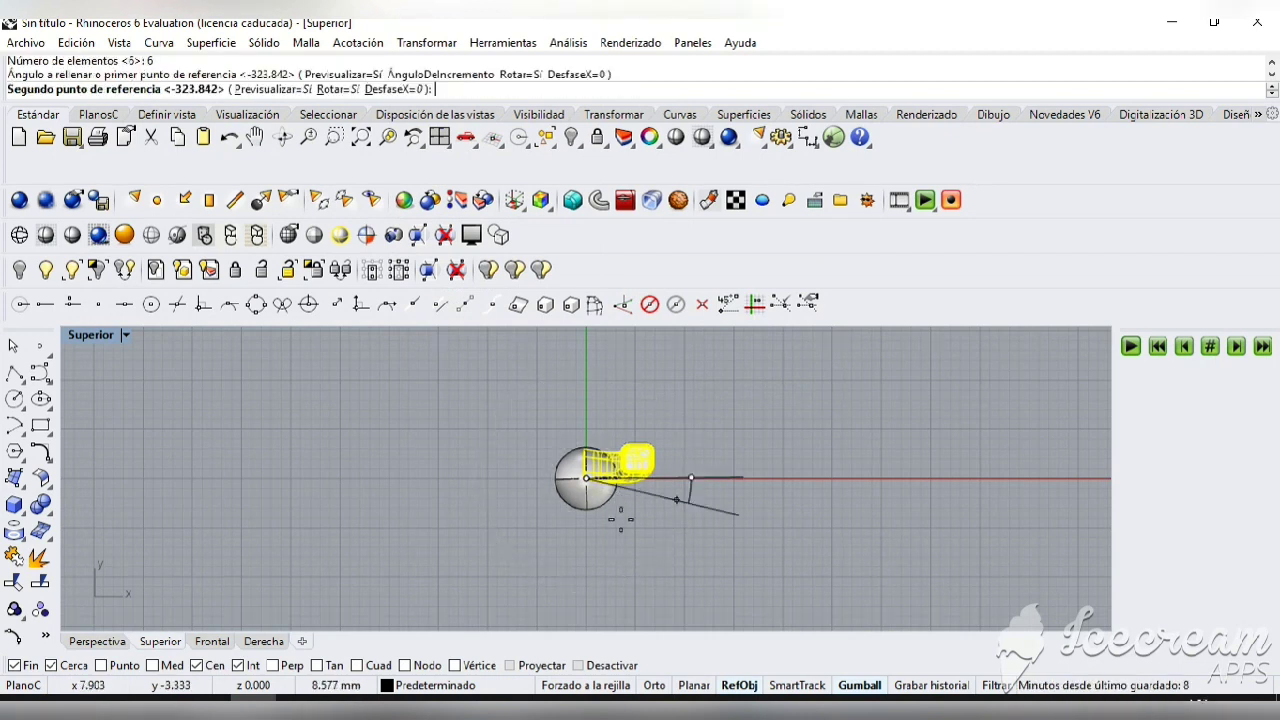
pyautogui.click(655, 409)
pyautogui.press('Return')
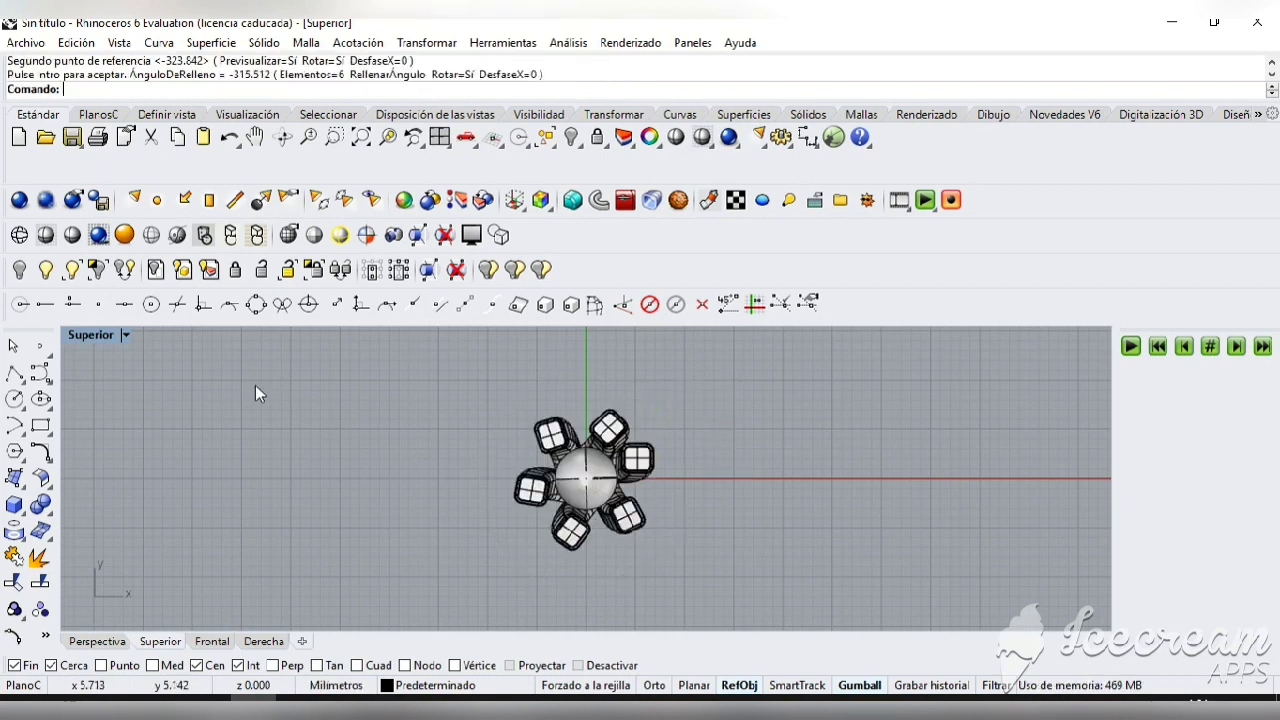
# - Set the display colour of the stone sphere to dark green (Verde oscuro)
pyautogui.click(440, 137)
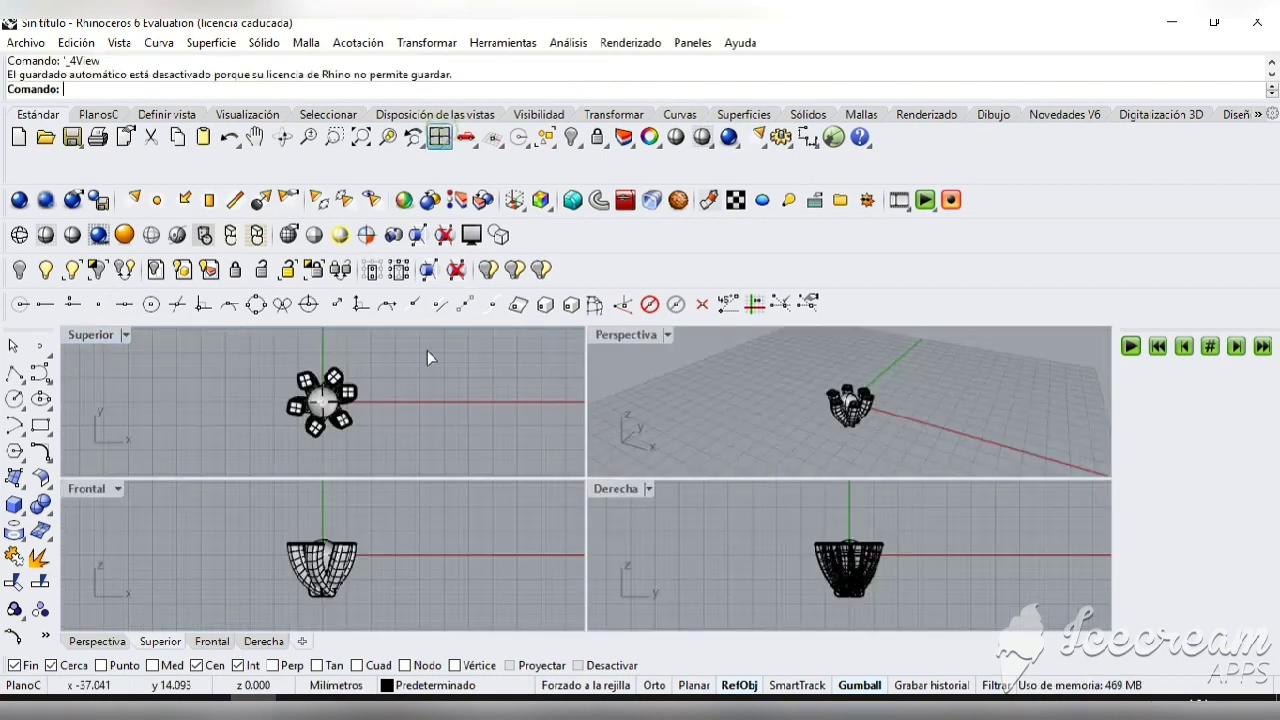
pyautogui.doubleClick(86, 489)
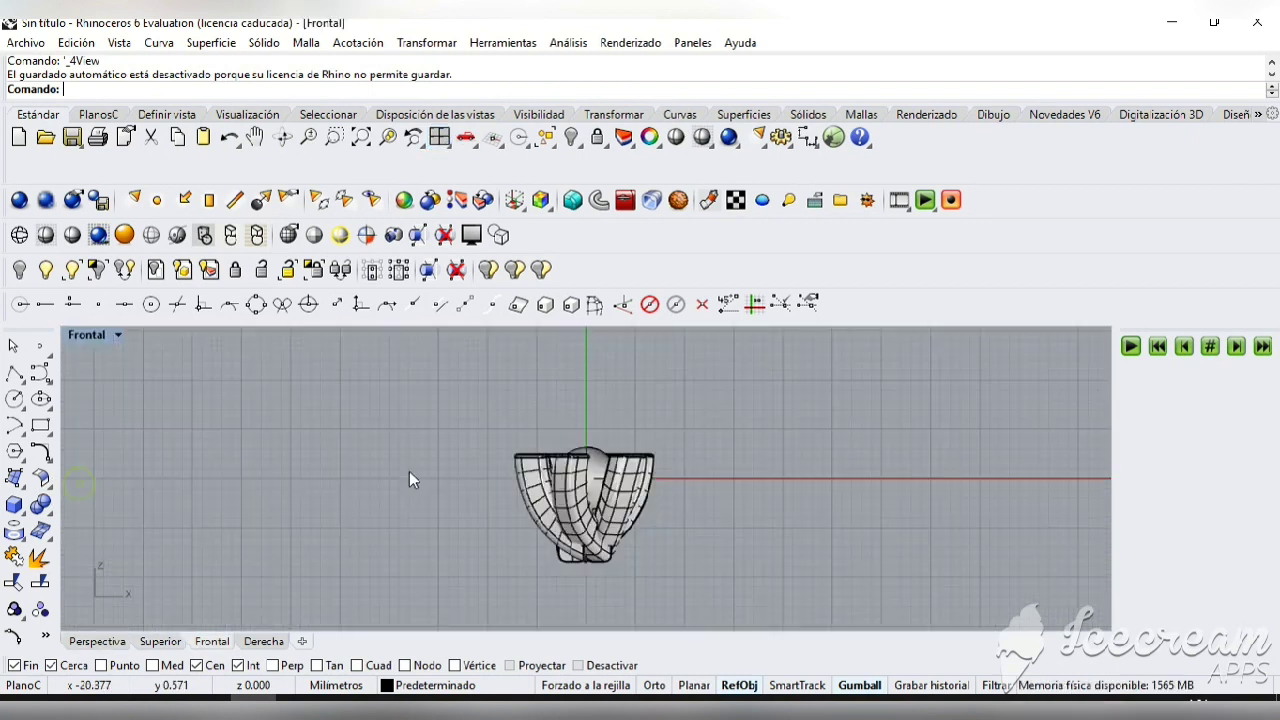
pyautogui.click(595, 476)
pyautogui.click(570, 418)
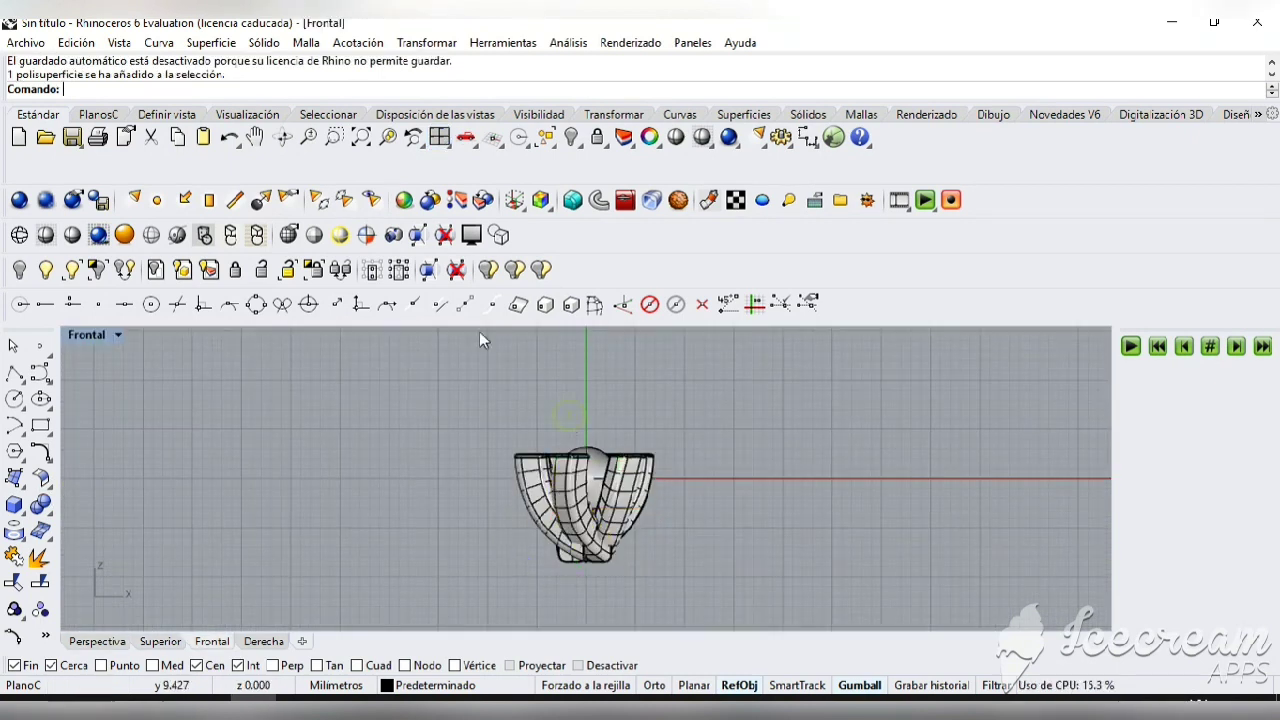
pyautogui.click(345, 199)
pyautogui.moveTo(560, 480); pyautogui.dragTo(598, 478)
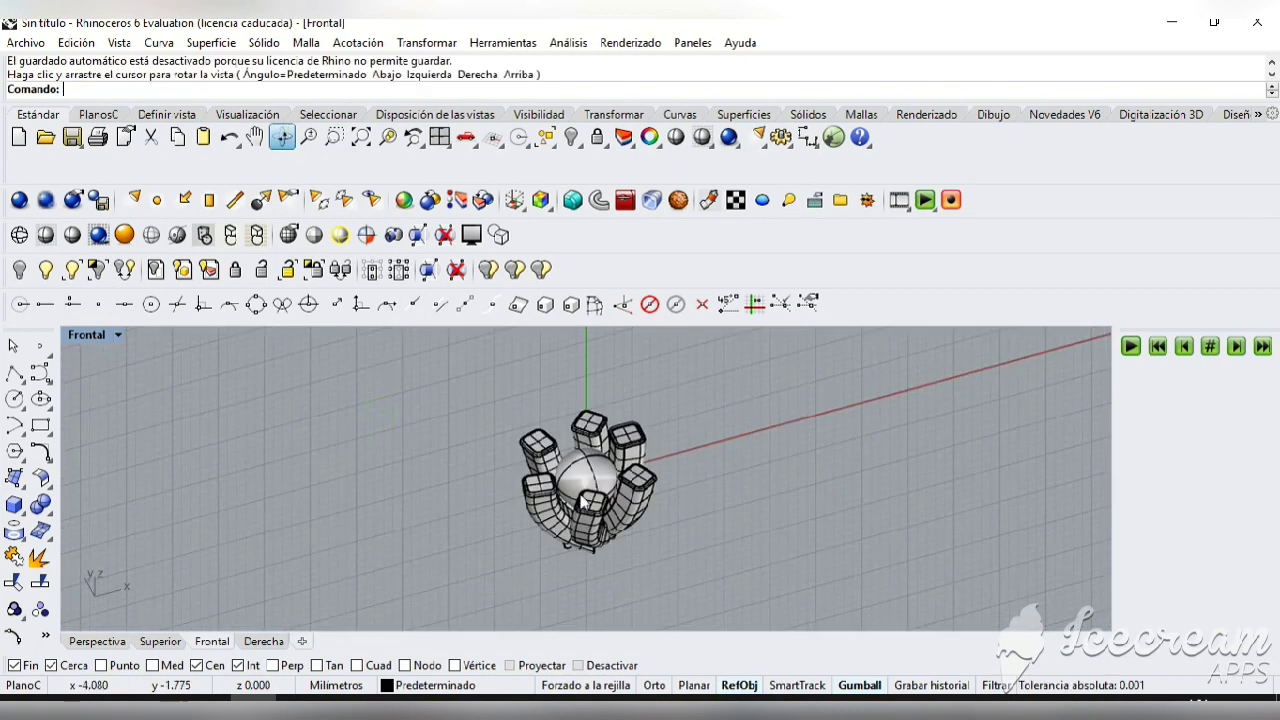
pyautogui.click(598, 478)
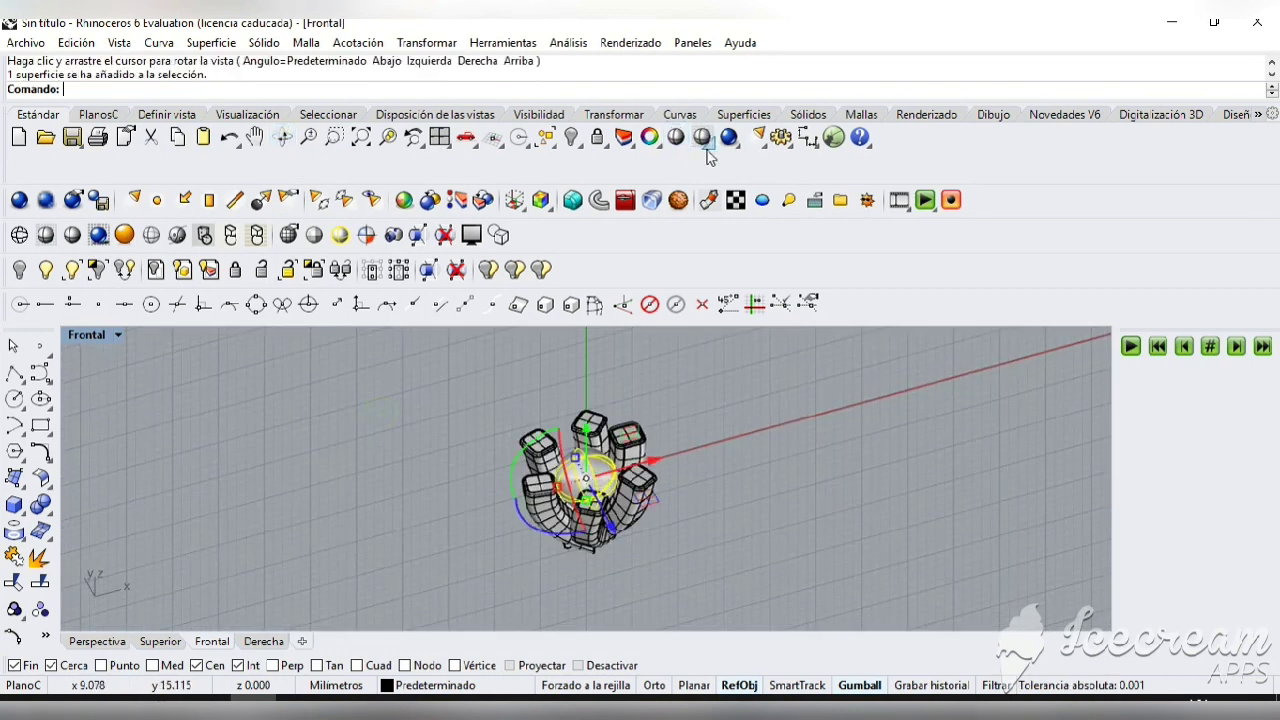
pyautogui.click(648, 138)
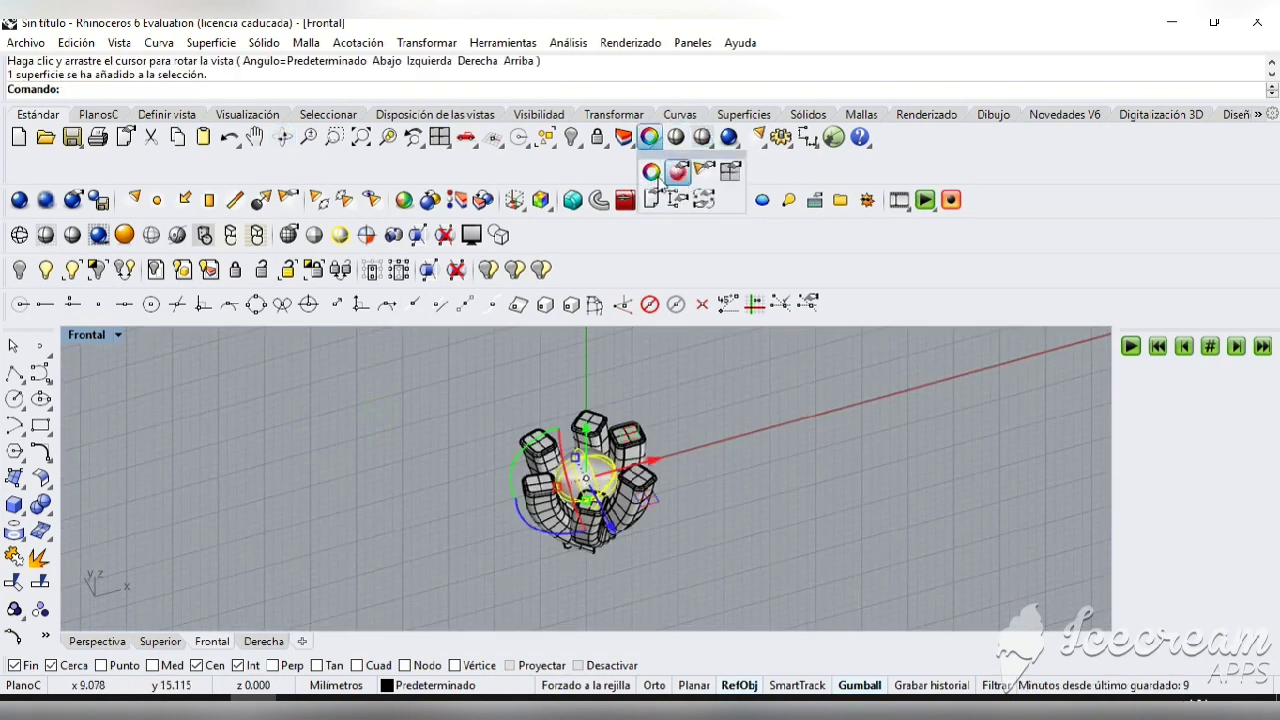
pyautogui.click(655, 176)
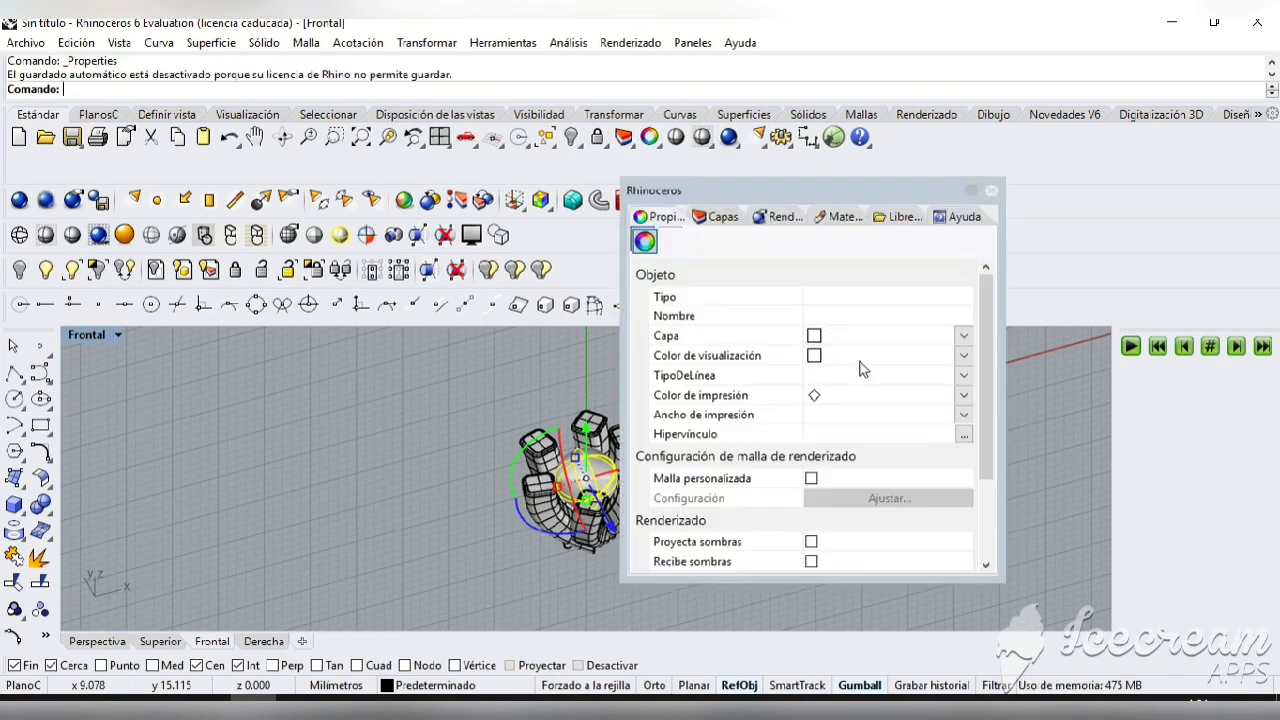
pyautogui.click(962, 356)
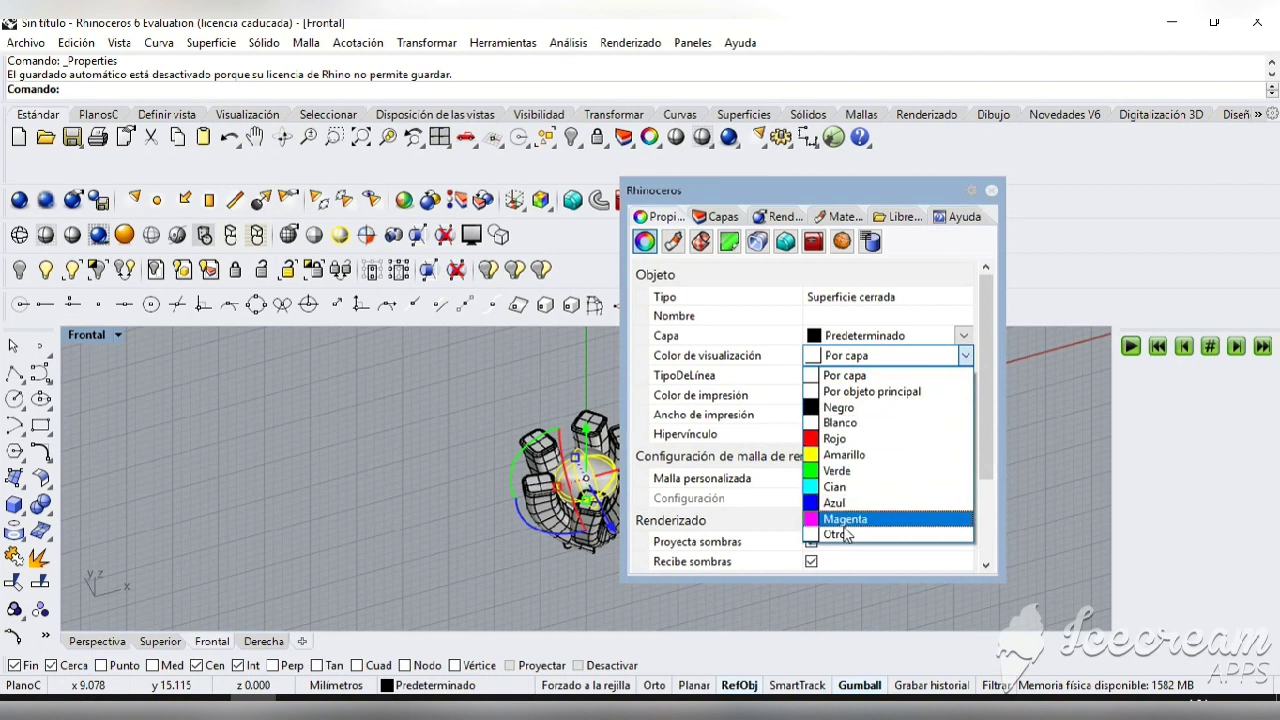
pyautogui.click(845, 535)
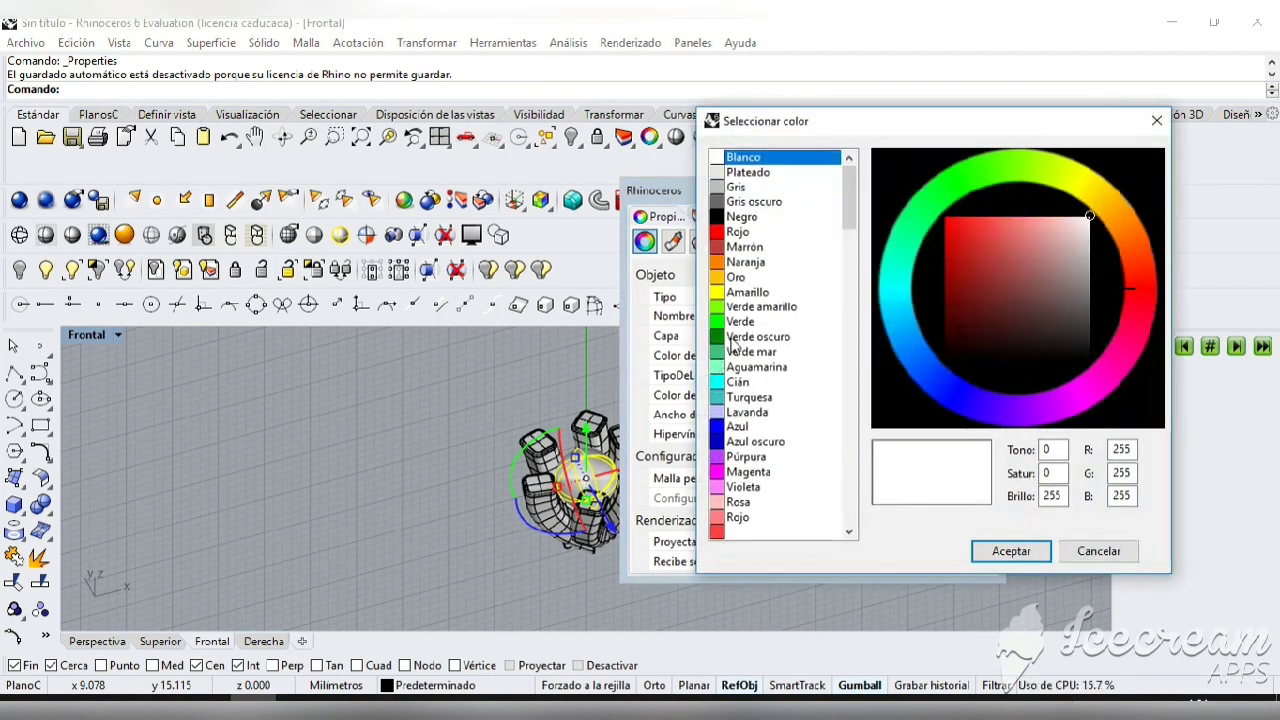
pyautogui.click(740, 337)
pyautogui.click(1012, 553)
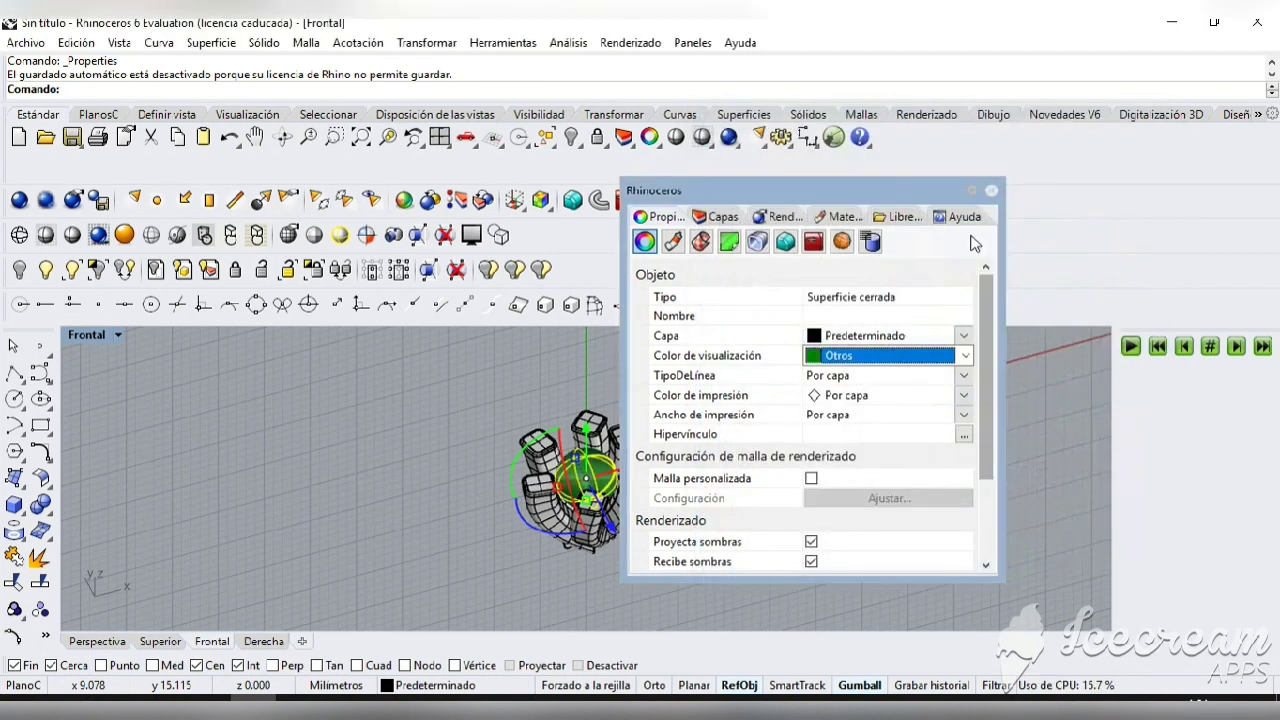
# - Turn off the sphere's surface isocurve display and close its properties
pyautogui.scroll(-3, 951, 396)
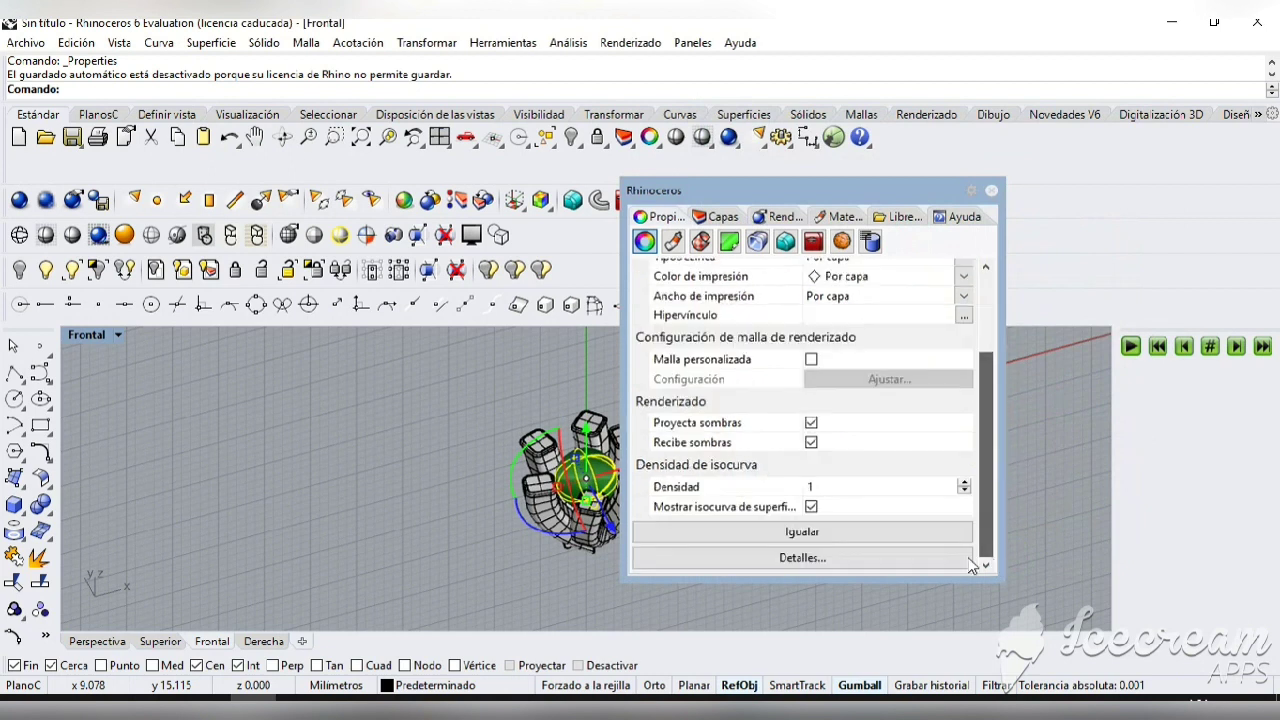
pyautogui.click(811, 507)
pyautogui.click(991, 190)
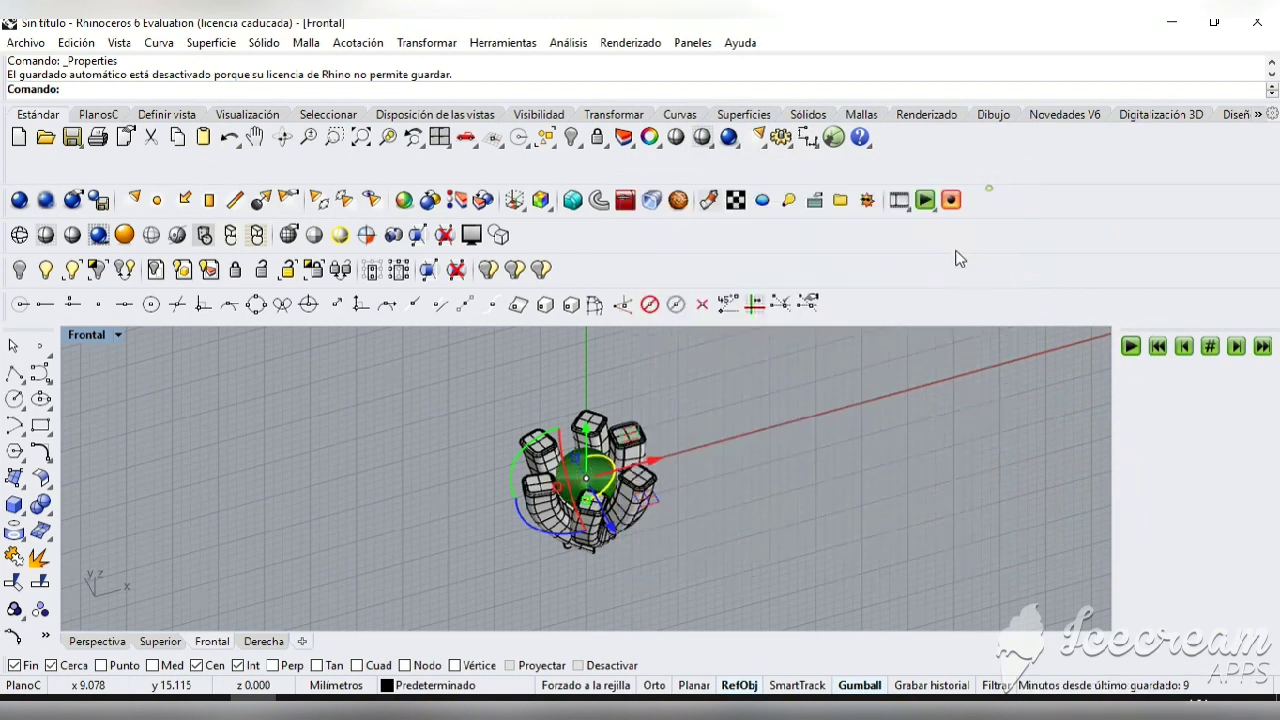
pyautogui.moveTo(736, 396); pyautogui.dragTo(470, 578)
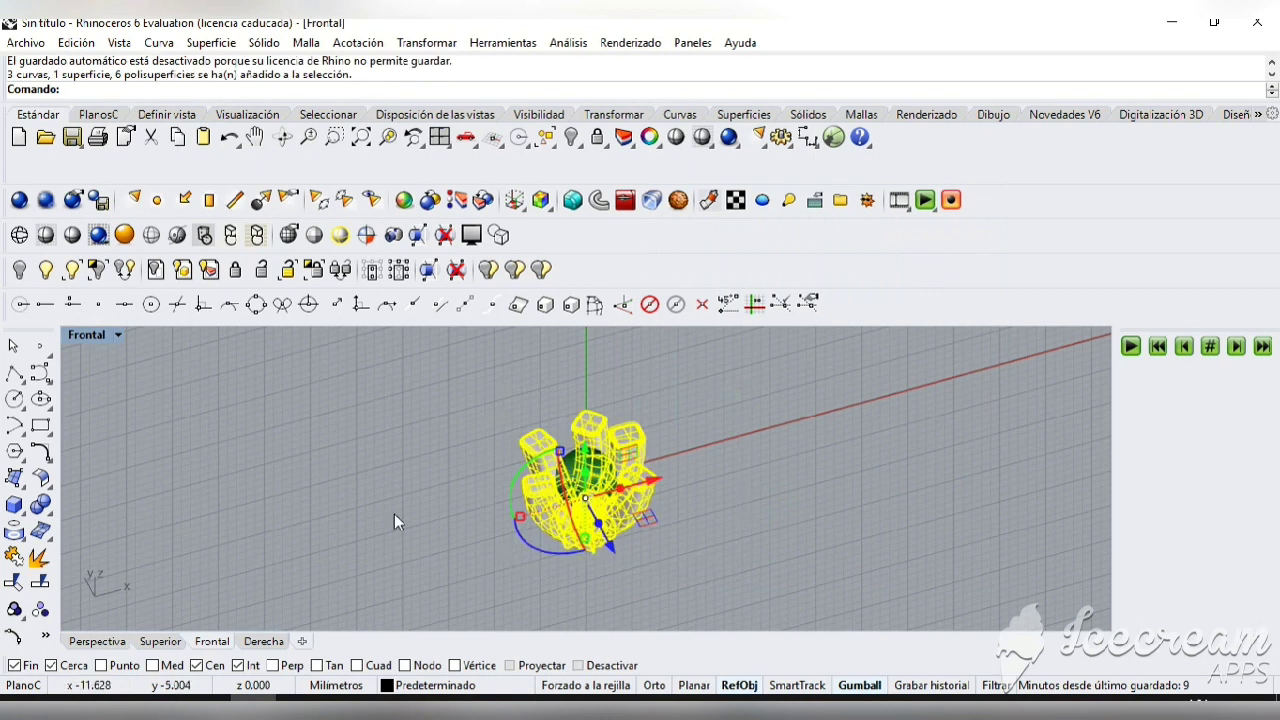
pyautogui.click(14, 556)
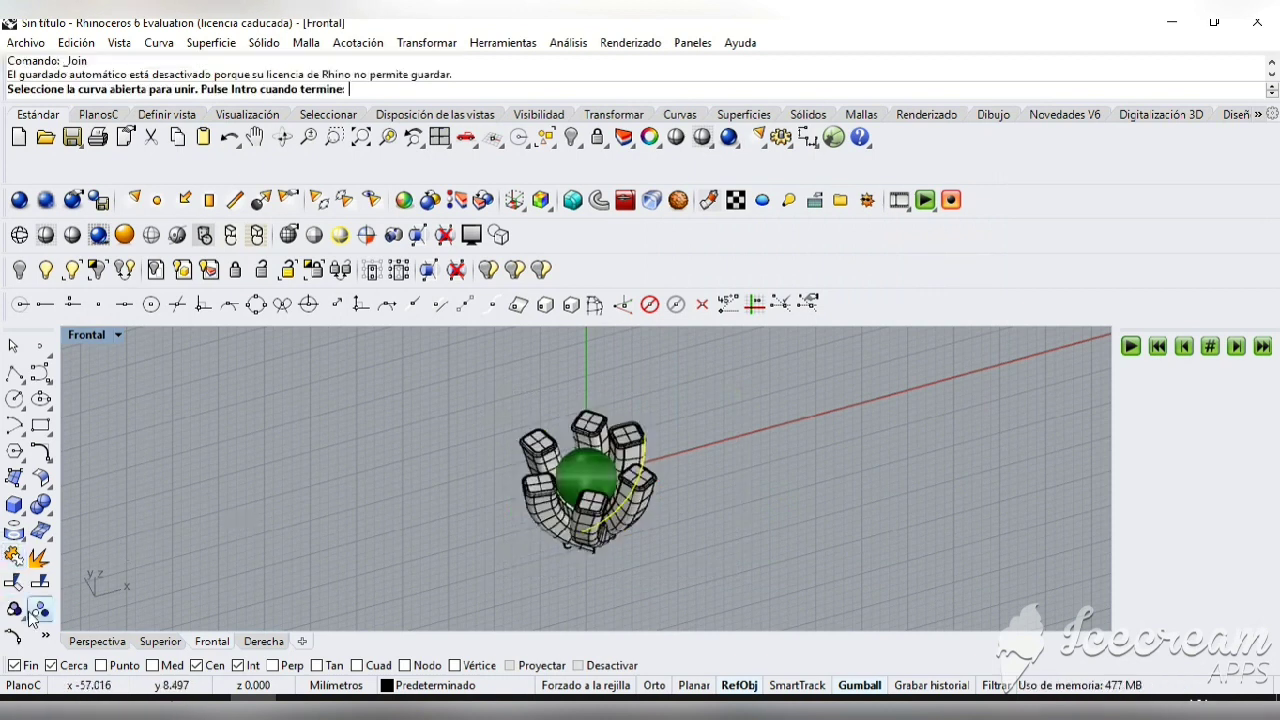
pyautogui.rightClick(108, 520)
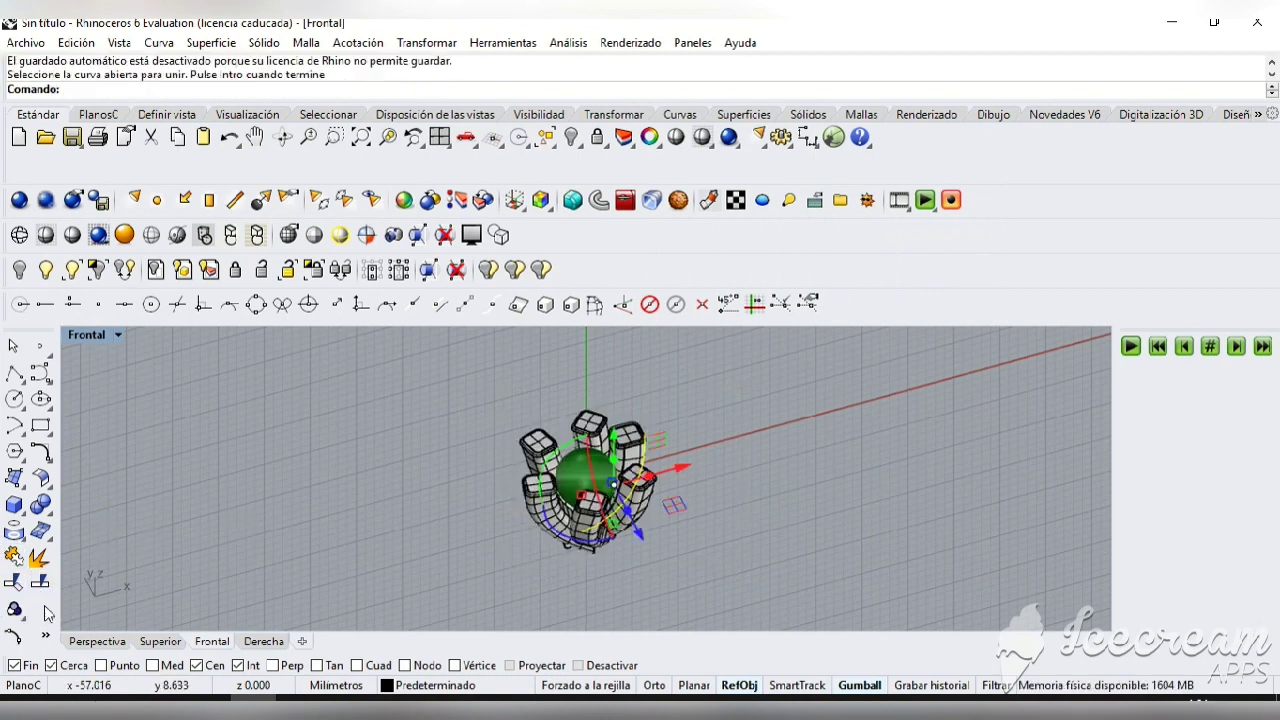
# - Group the sphere, the six prongs and their construction curves, then return to the four-view layout with nothing selected
pyautogui.click(770, 396)
pyautogui.moveTo(752, 378); pyautogui.dragTo(447, 572)
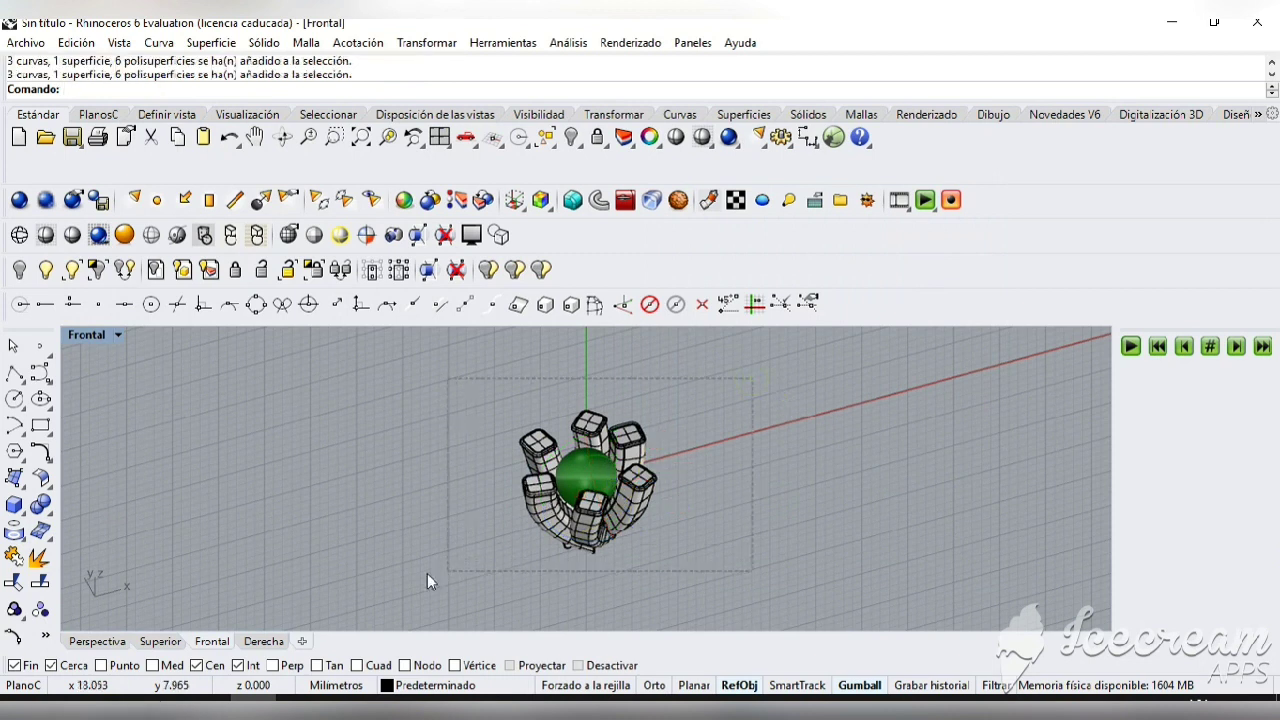
pyautogui.click(14, 608)
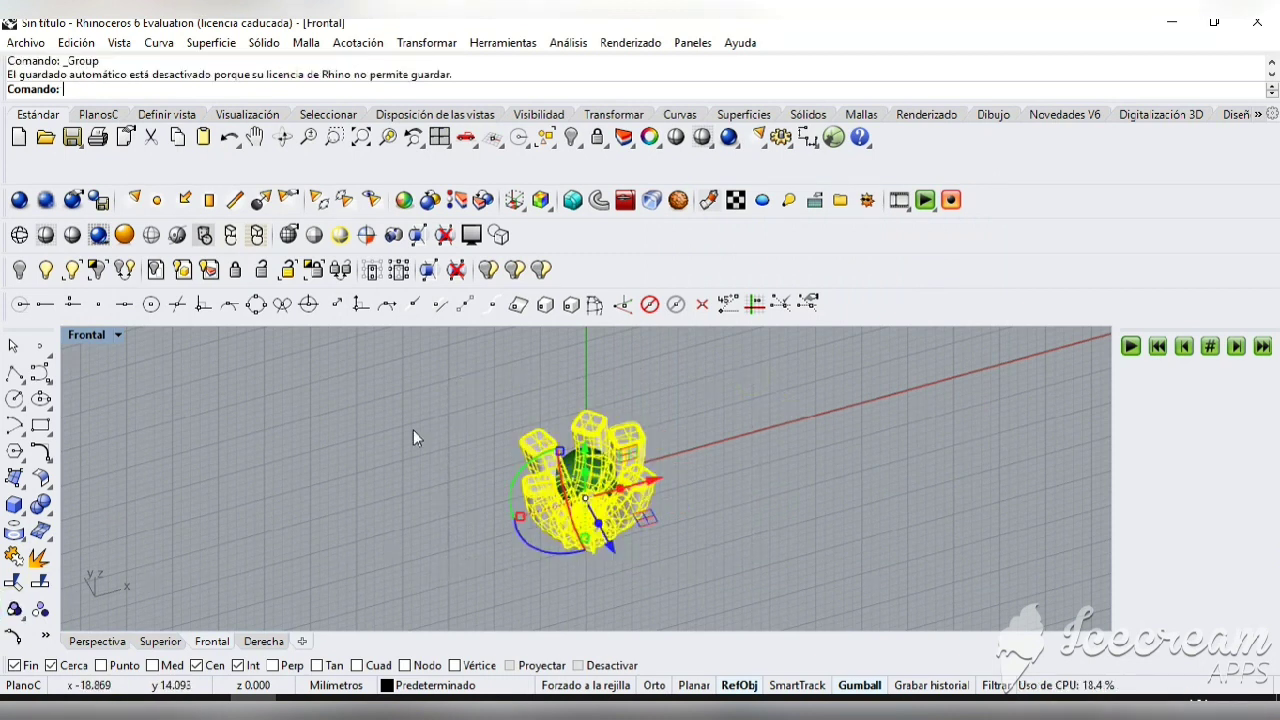
pyautogui.click(440, 137)
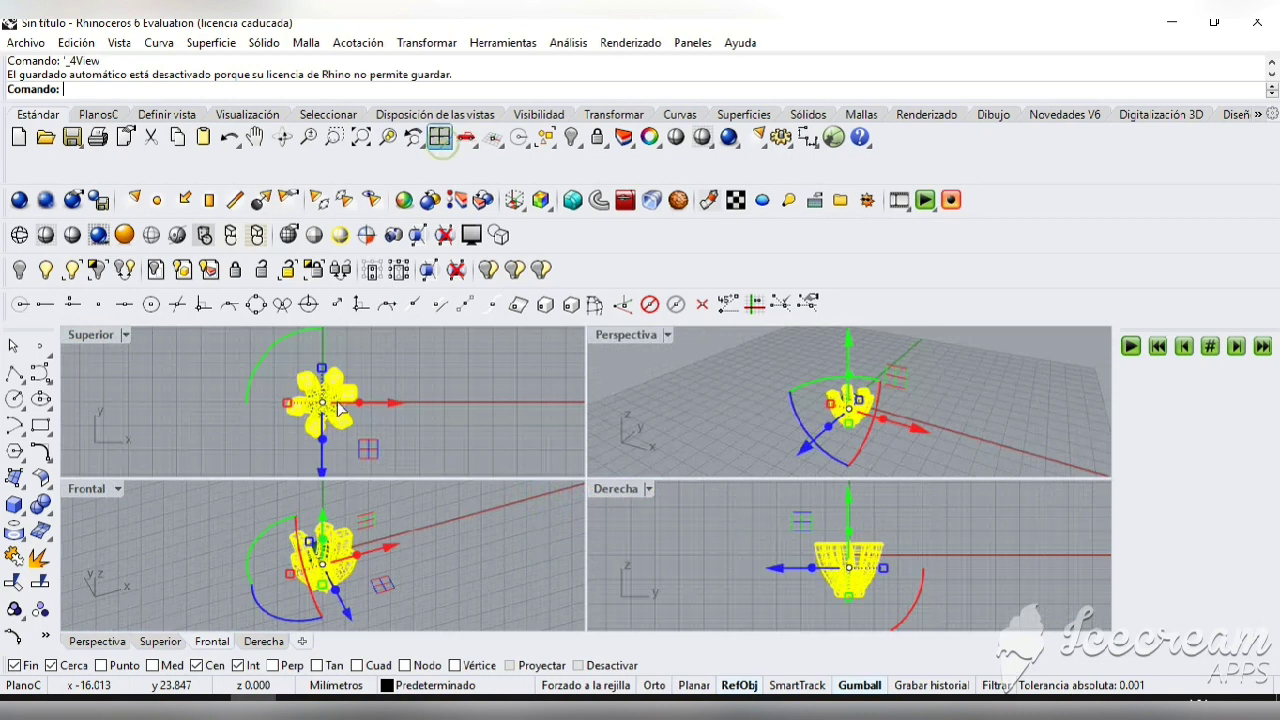
pyautogui.click(536, 428)
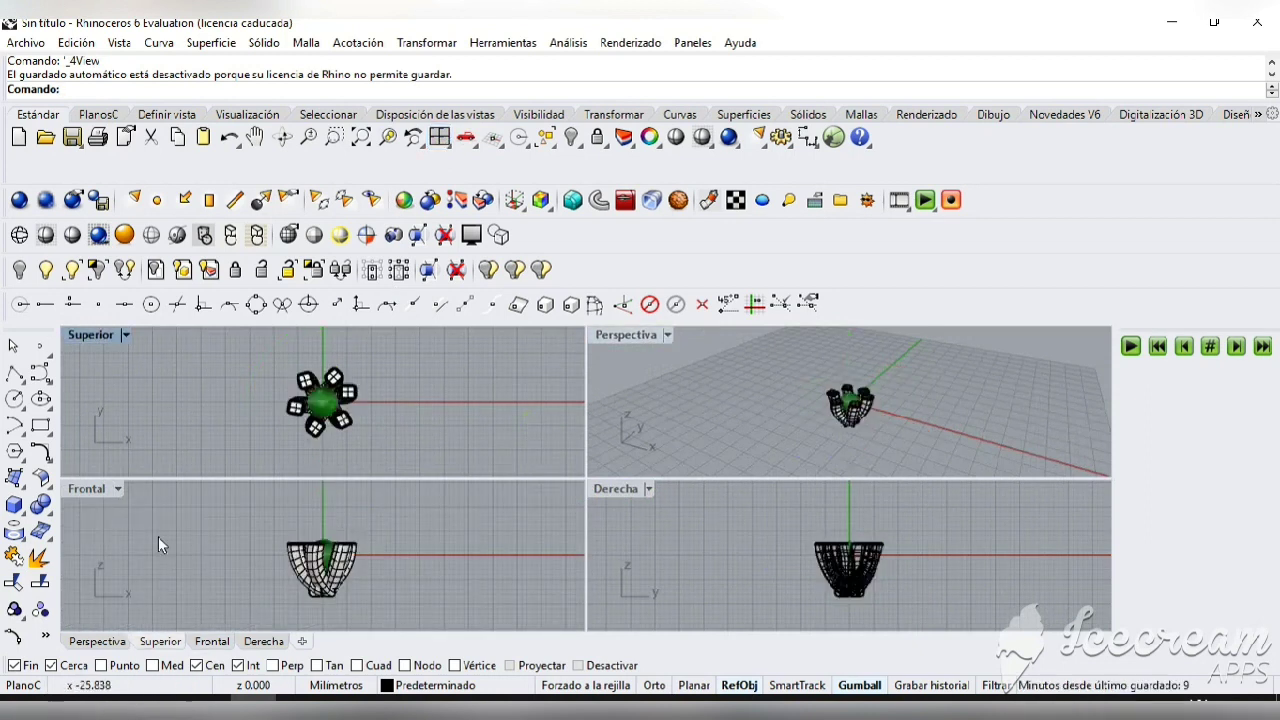
# - Draw an 18 mm diameter circle centred on the origin in the front view and move it clear of the prongs along negative X
pyautogui.doubleClick(100, 488)
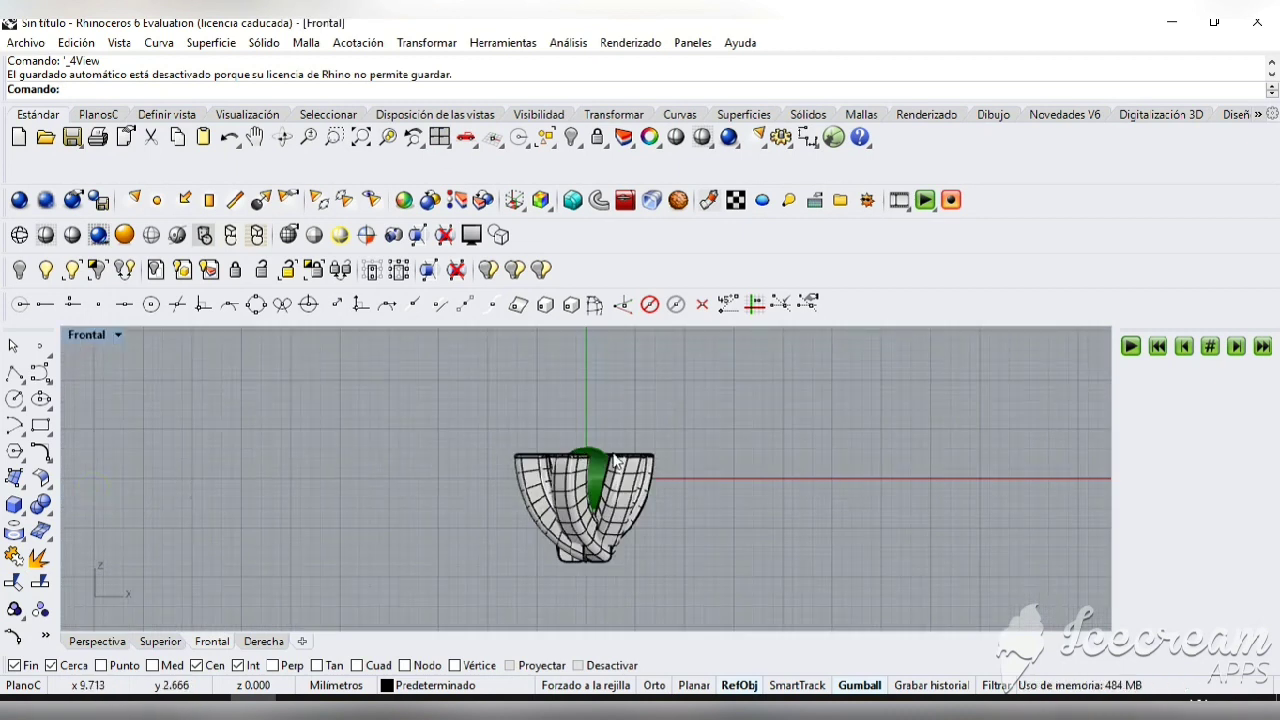
pyautogui.click(14, 399)
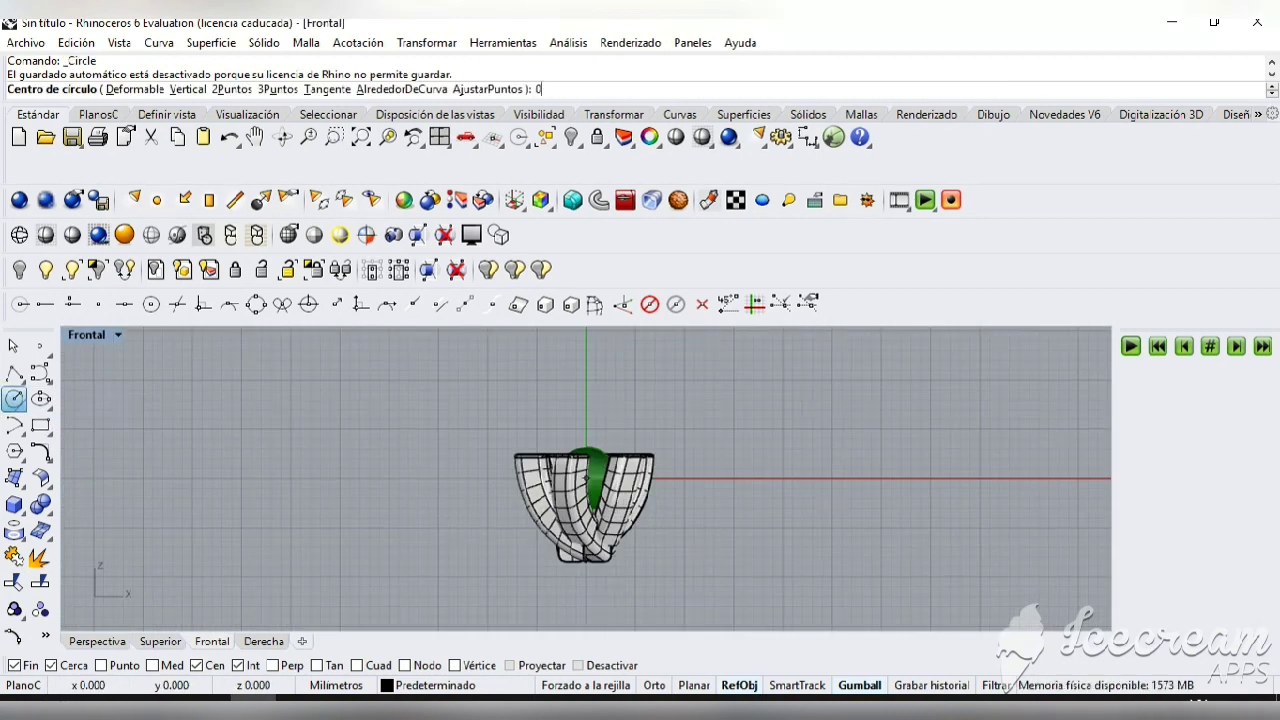
pyautogui.click(586, 478)
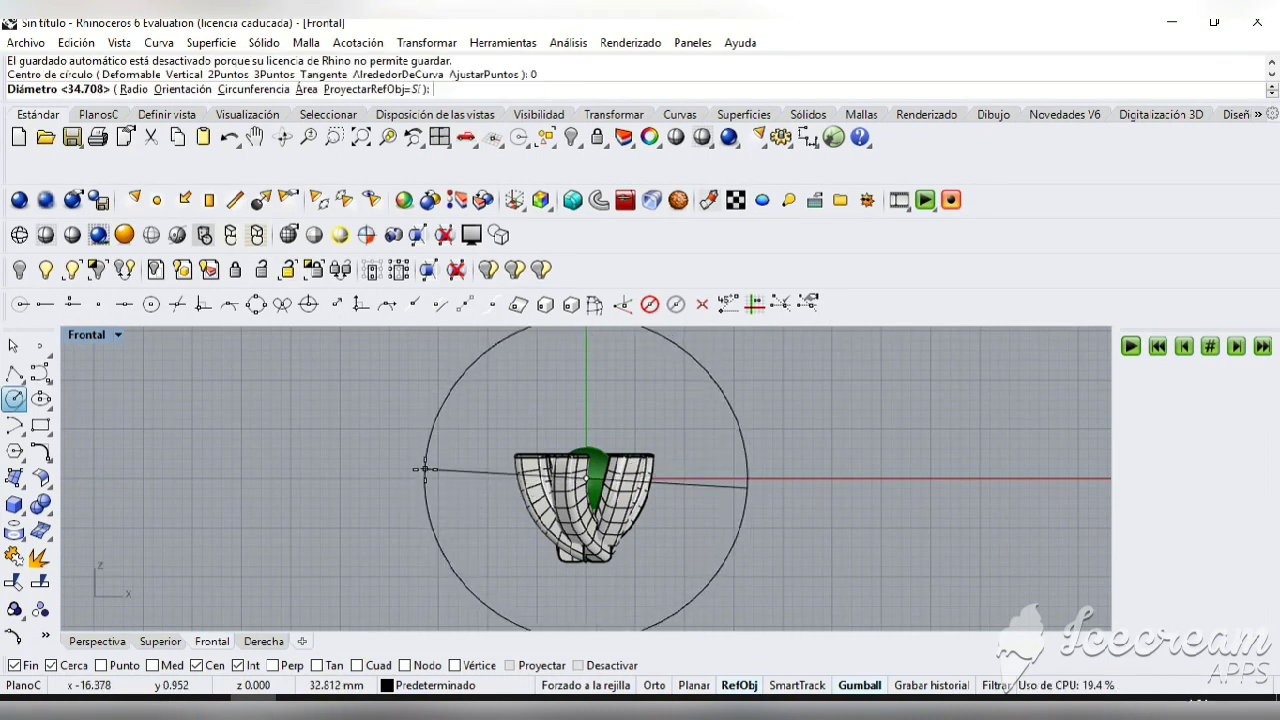
pyautogui.write('18')
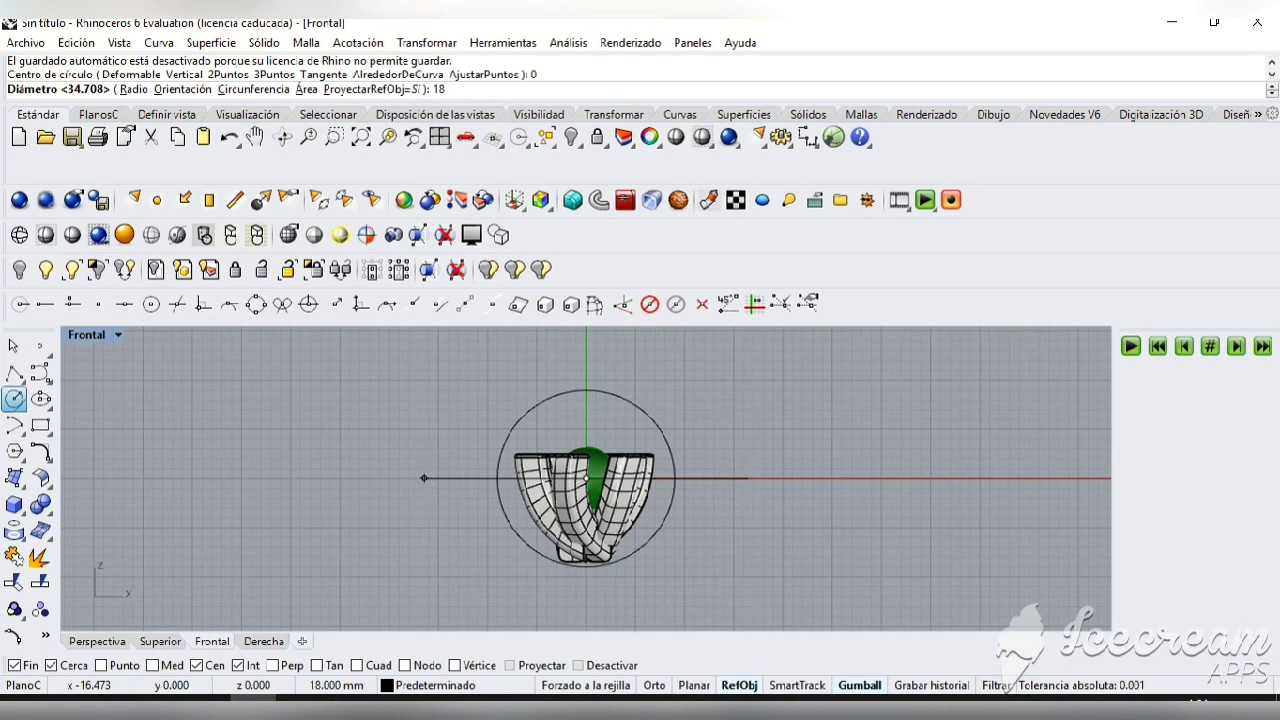
pyautogui.press('Return')
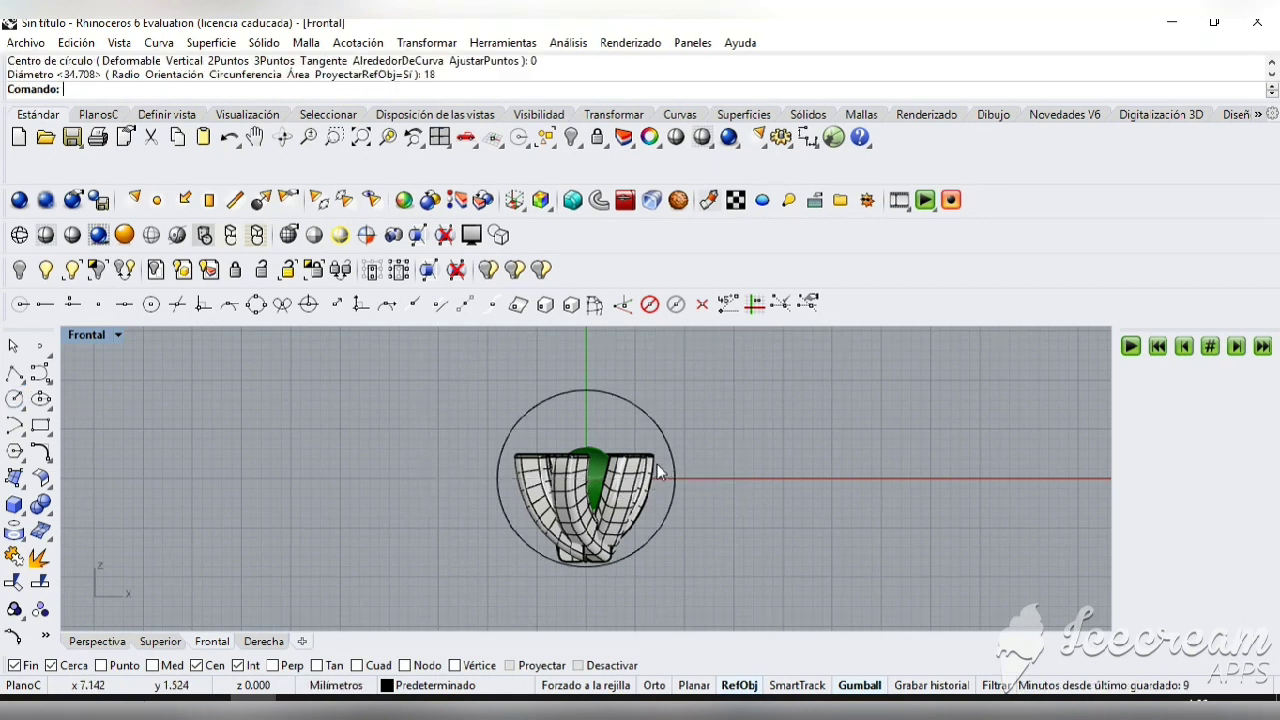
pyautogui.click(664, 476)
pyautogui.moveTo(662, 478); pyautogui.dragTo(412, 479)
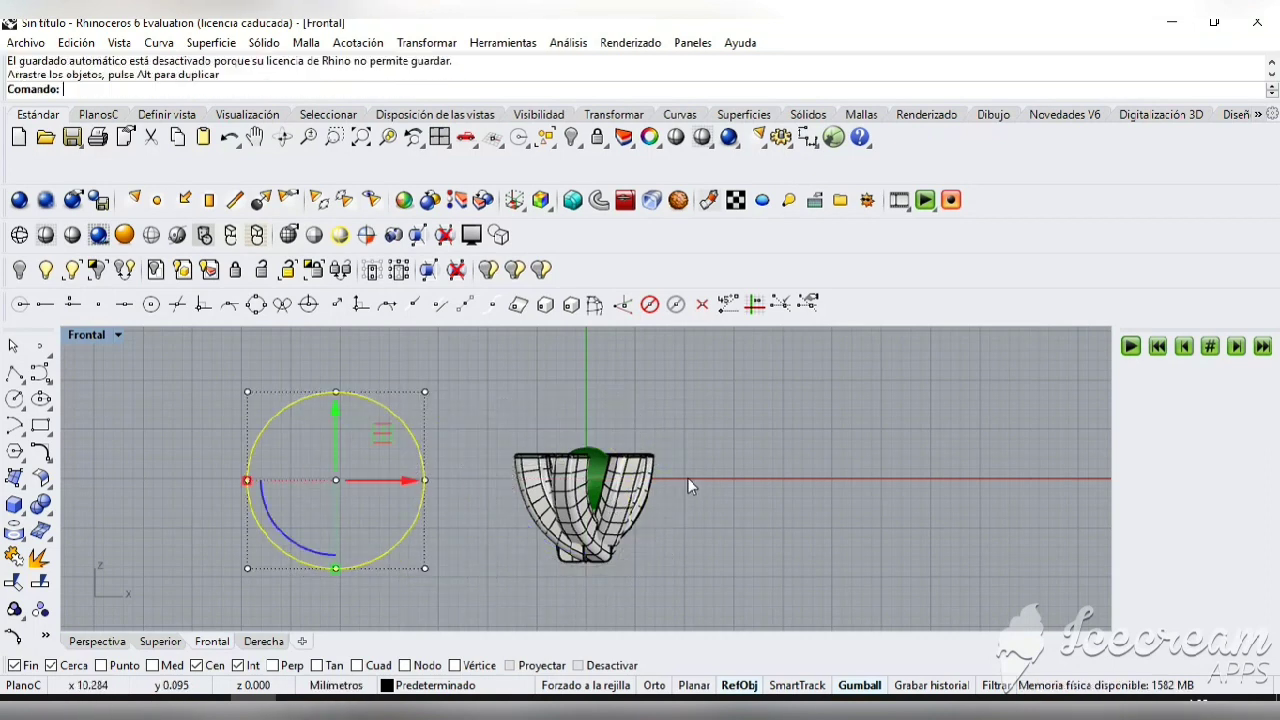
# - Undo the circle's move and scale the stone-and-prong group down uniformly to about a third of its size
pyautogui.hotkey('ctrl', 'z')
pyautogui.click(598, 520)
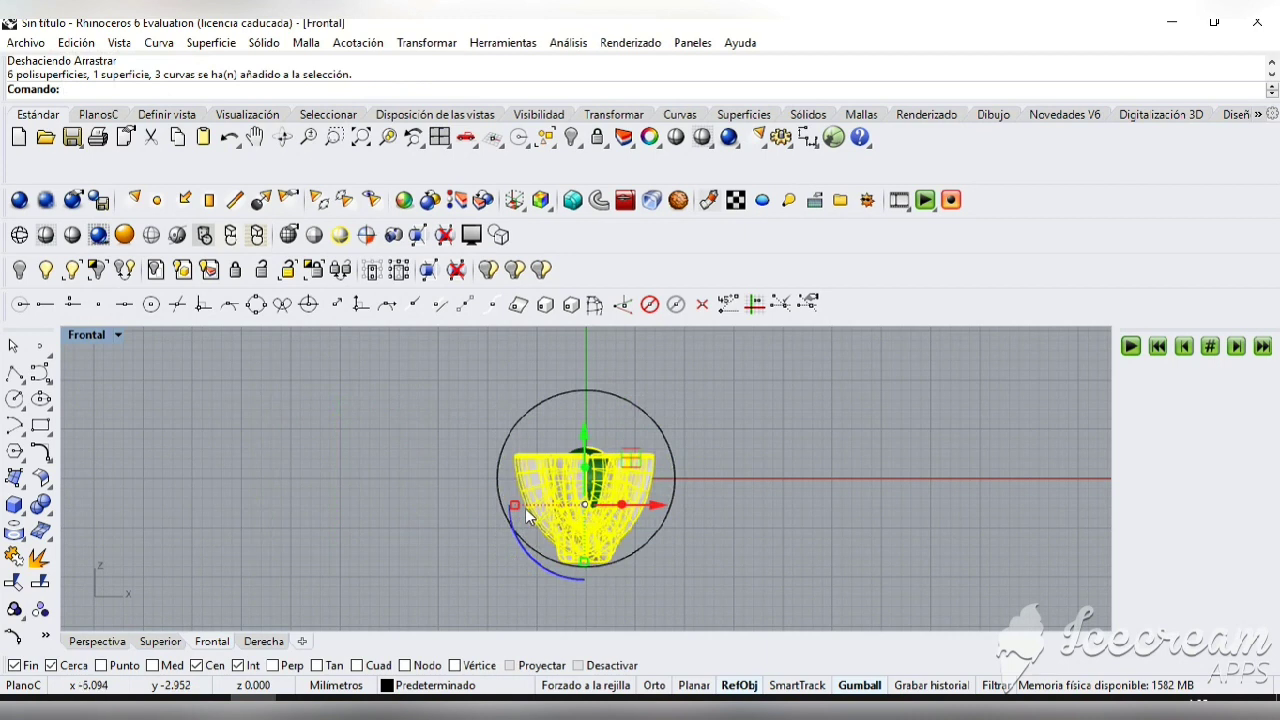
pyautogui.moveTo(514, 503); pyautogui.dragTo(568, 510)
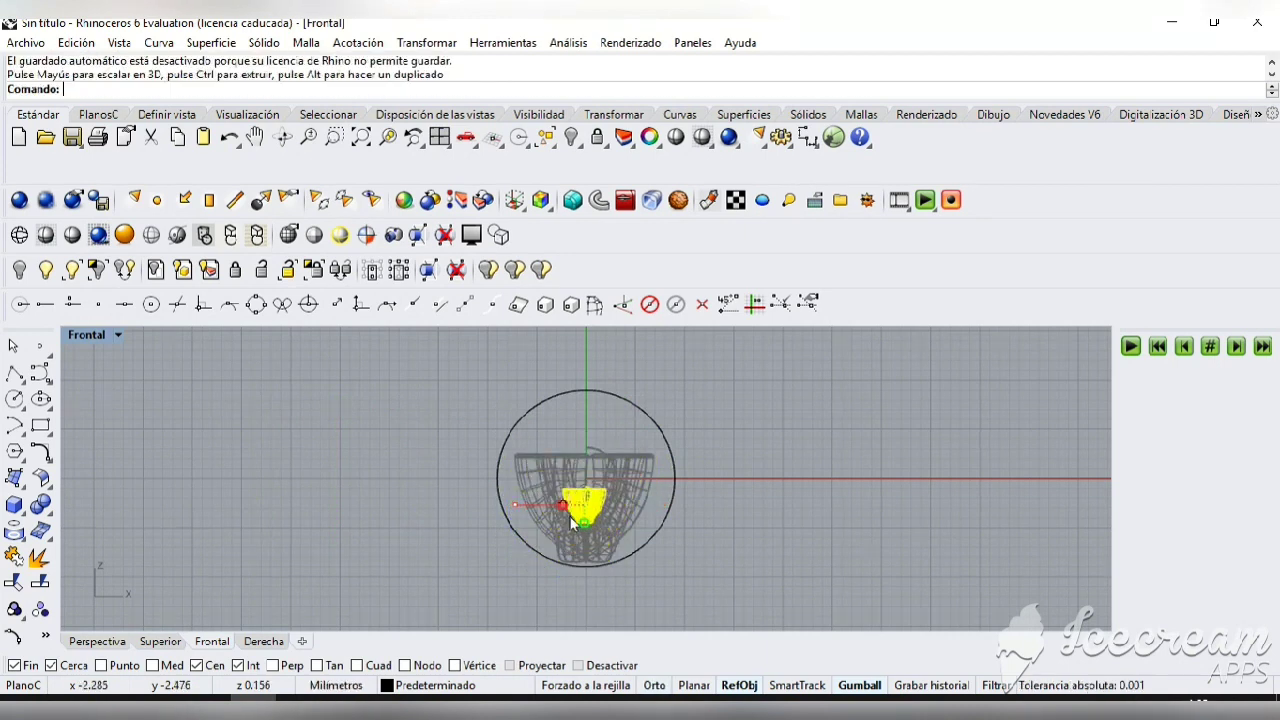
# - Move the stone-and-prong group straight up along Z so its base rests on the top of the circle
pyautogui.click(596, 512)
pyautogui.moveTo(631, 464); pyautogui.dragTo(631, 336)
pyautogui.click(651, 446)
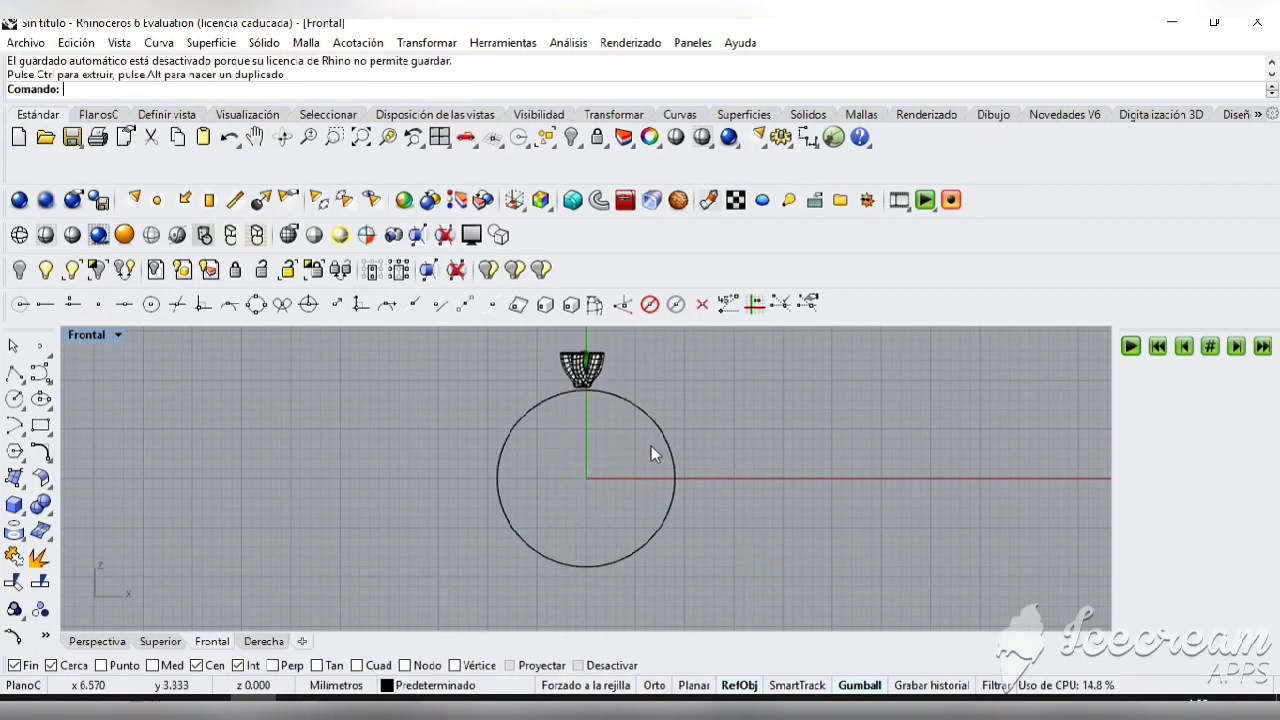
# - Hide the stone-and-prong group in the front view, leaving only the 18 mm circle
pyautogui.click(282, 137)
pyautogui.moveTo(470, 520); pyautogui.dragTo(403, 432)
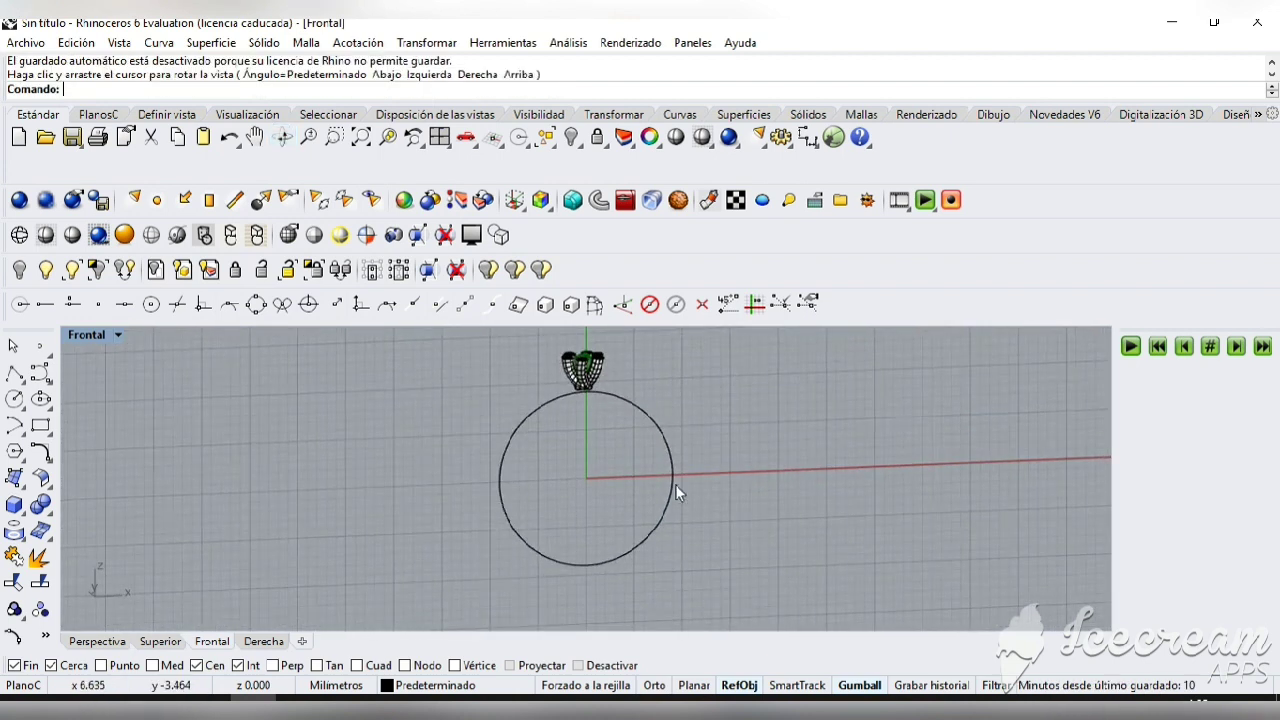
pyautogui.click(440, 137)
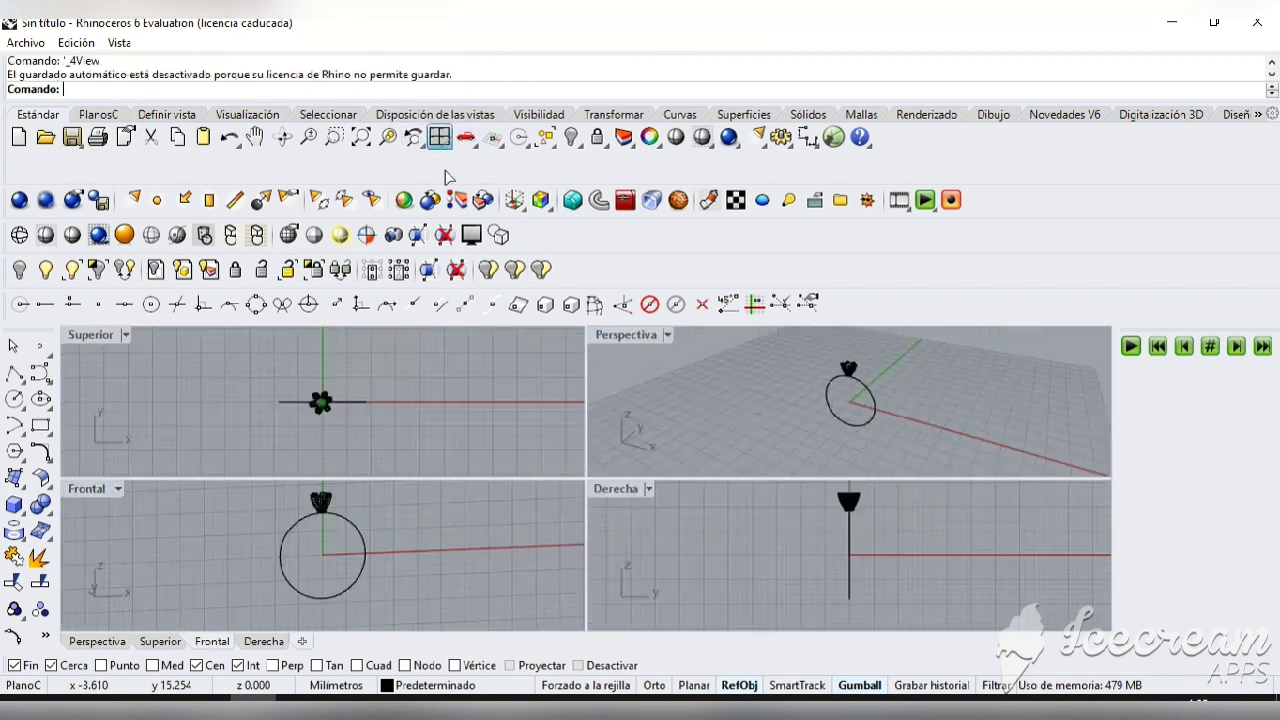
pyautogui.doubleClick(86, 490)
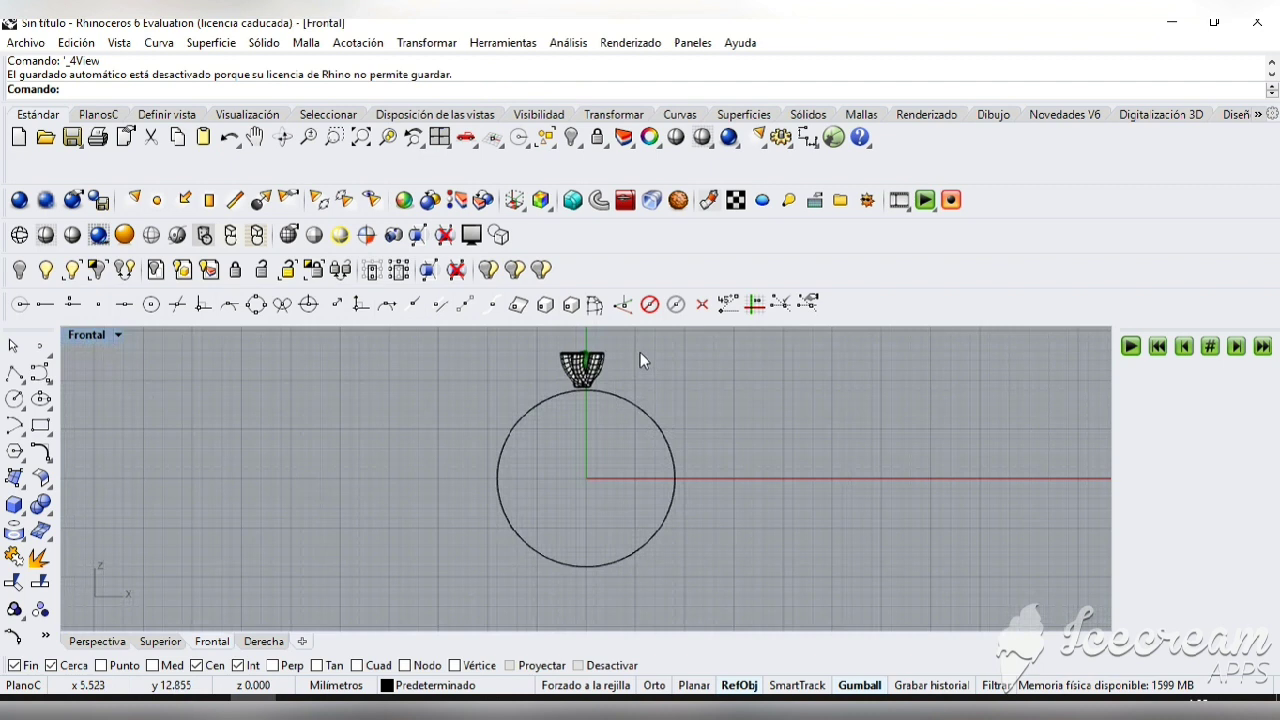
pyautogui.moveTo(531, 391); pyautogui.dragTo(530, 393)
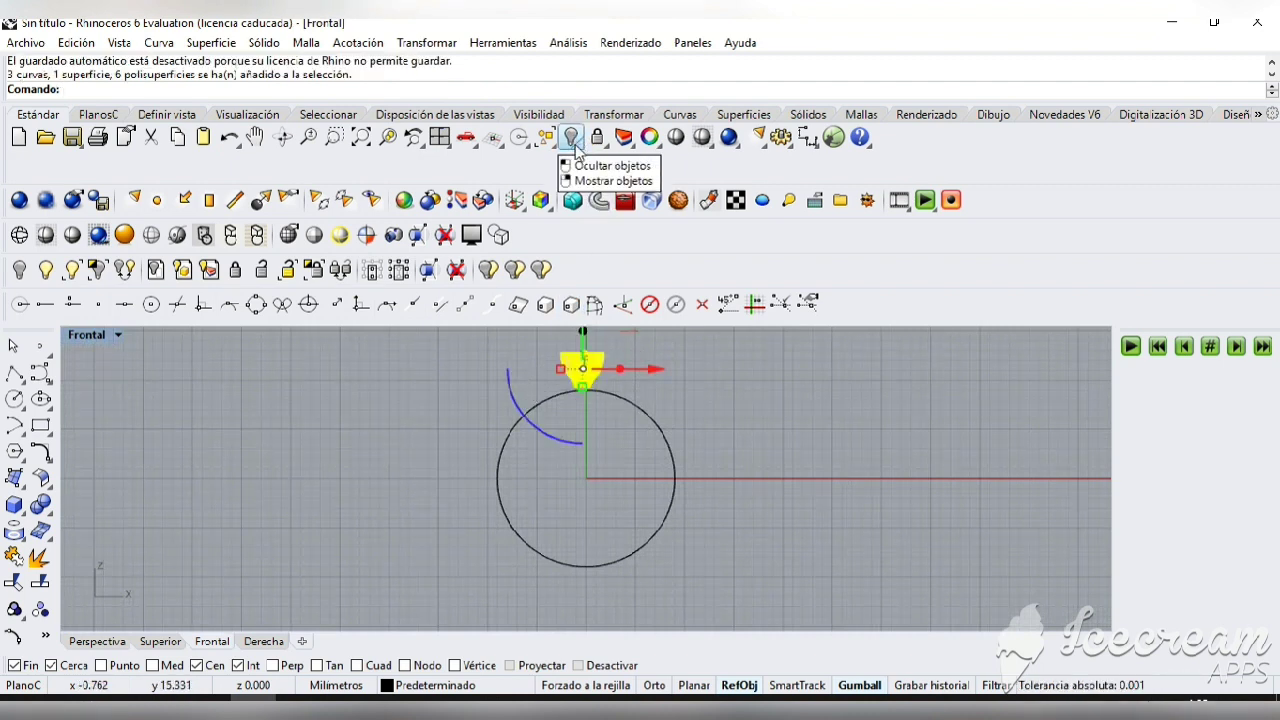
pyautogui.click(584, 149)
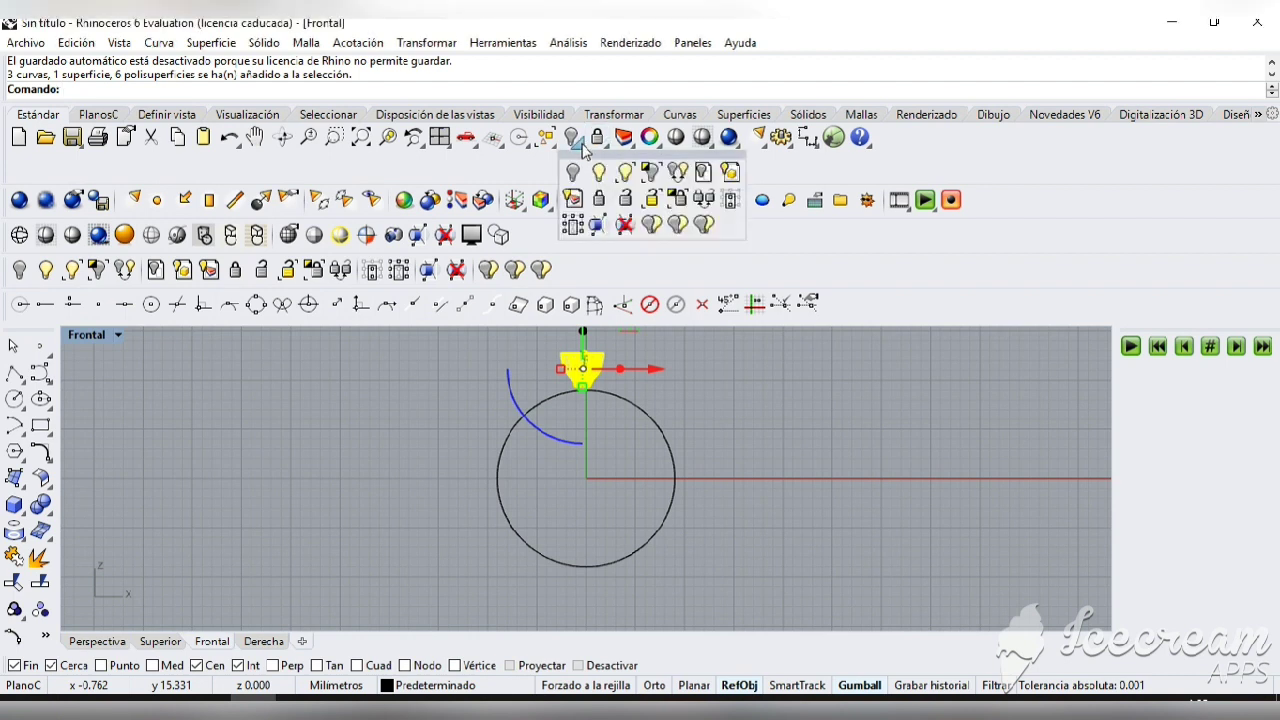
pyautogui.click(573, 172)
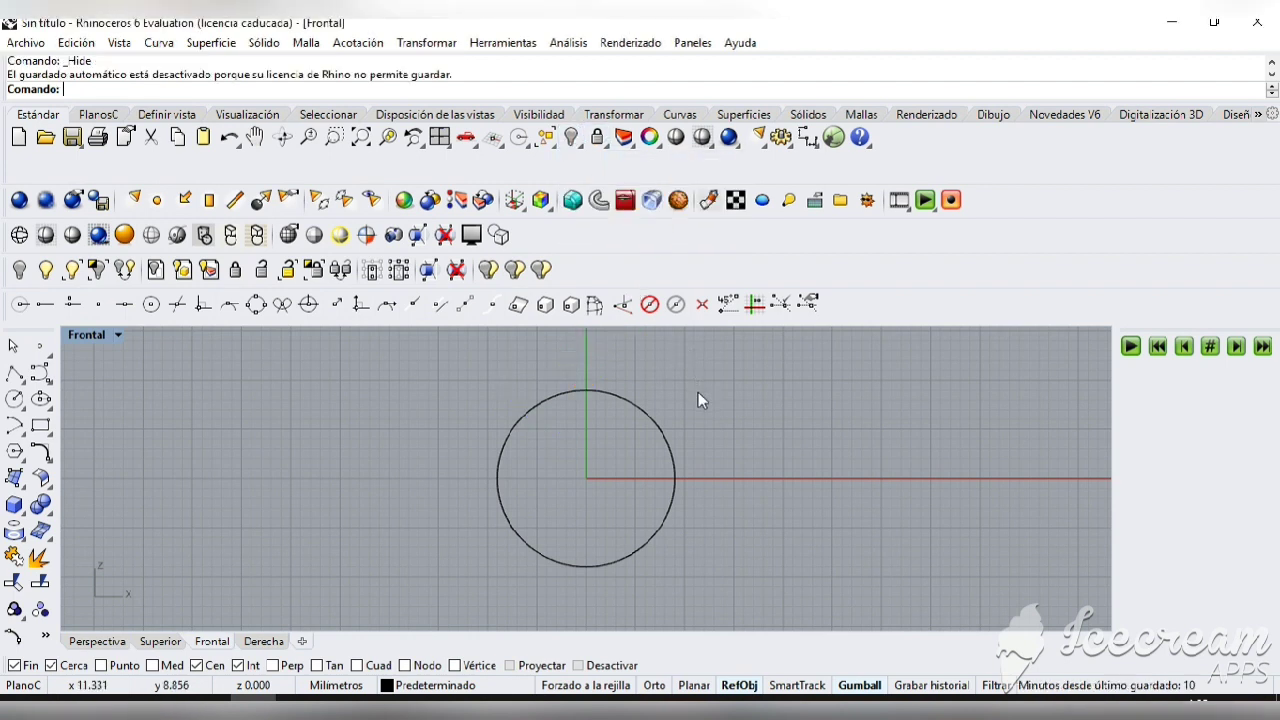
# - In the top view, start an arc and limit the object snaps to Med and Int, disabling Fin, Cerca and Cen
pyautogui.doubleClick(93, 336)
pyautogui.doubleClick(101, 335)
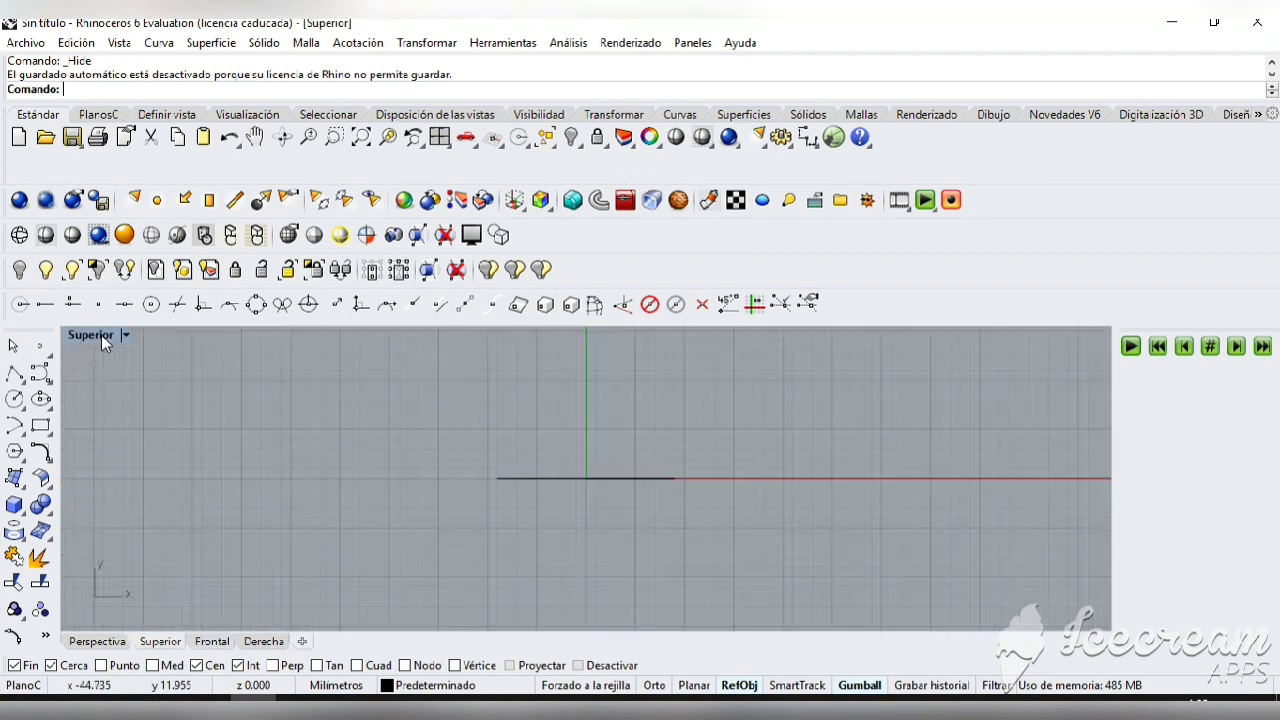
pyautogui.click(15, 428)
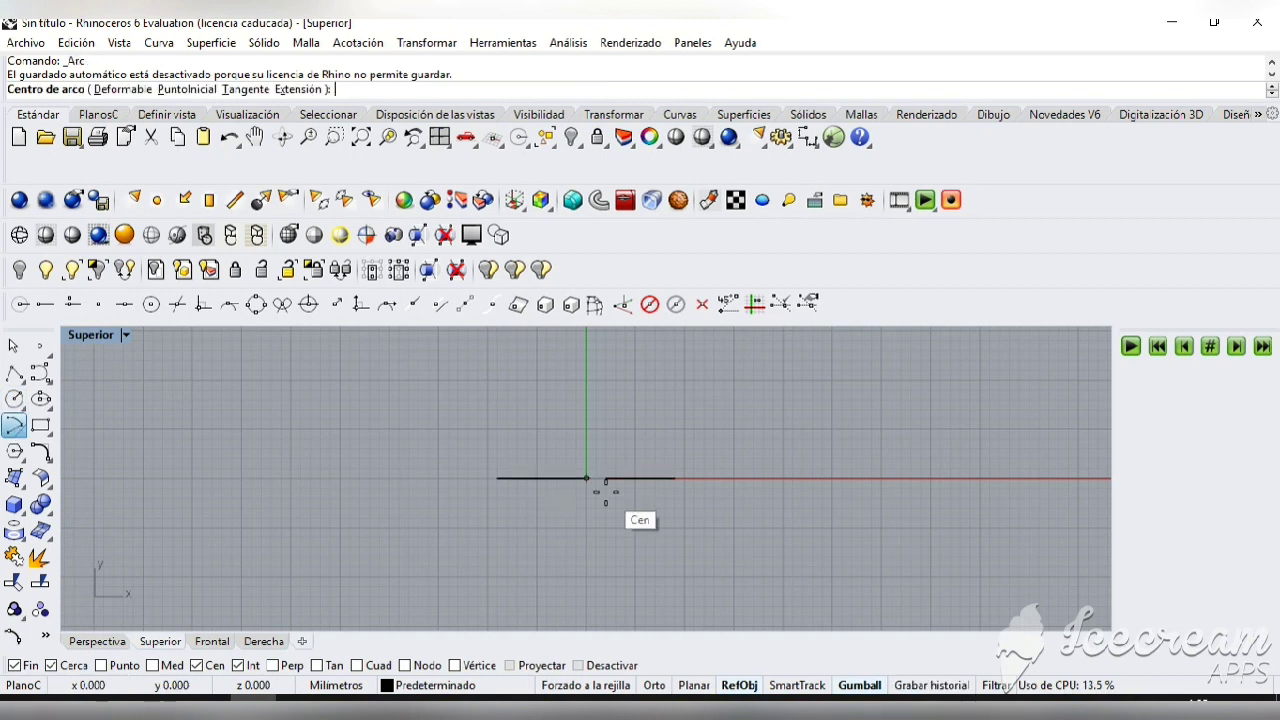
pyautogui.scroll(2, 598, 505)
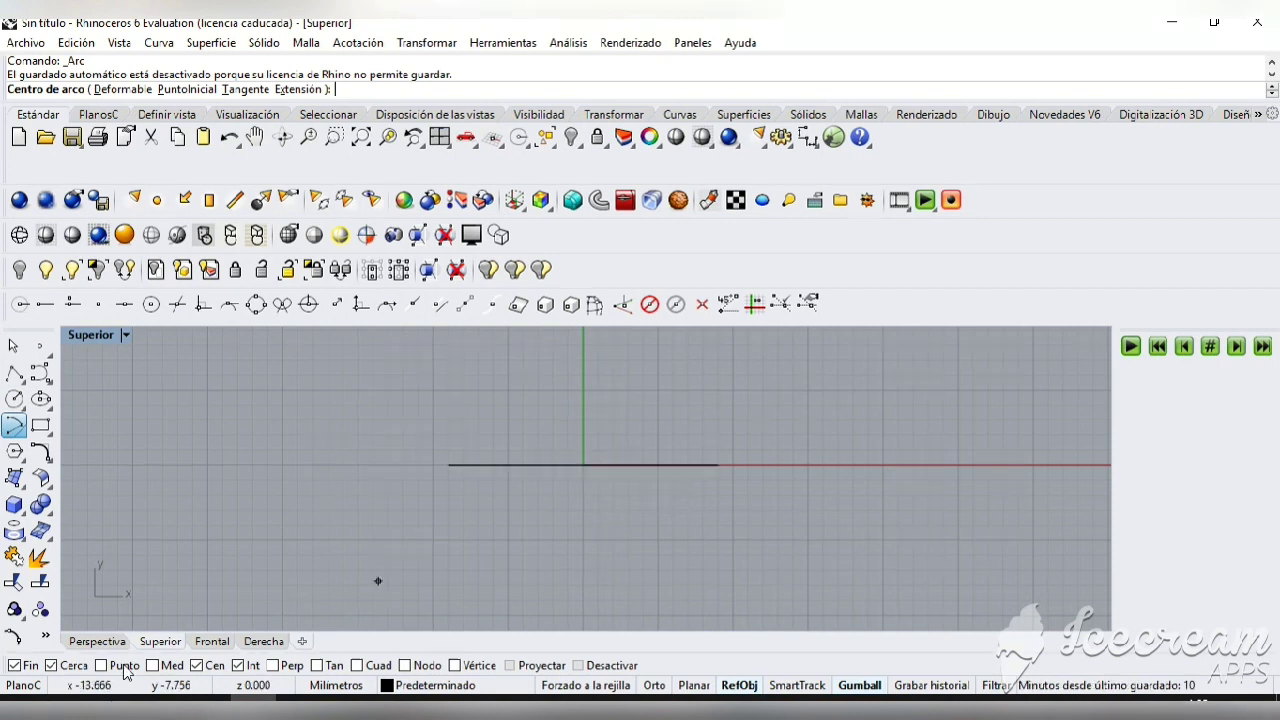
pyautogui.click(51, 665)
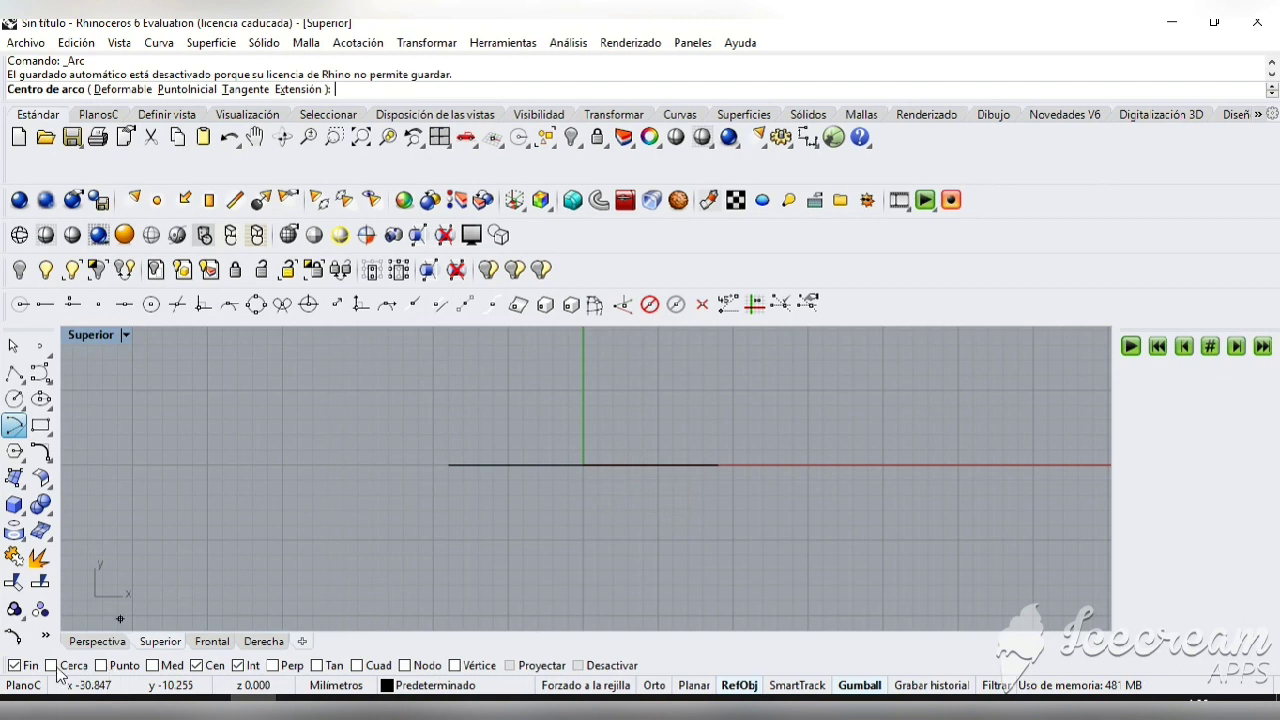
pyautogui.click(24, 665)
pyautogui.click(165, 665)
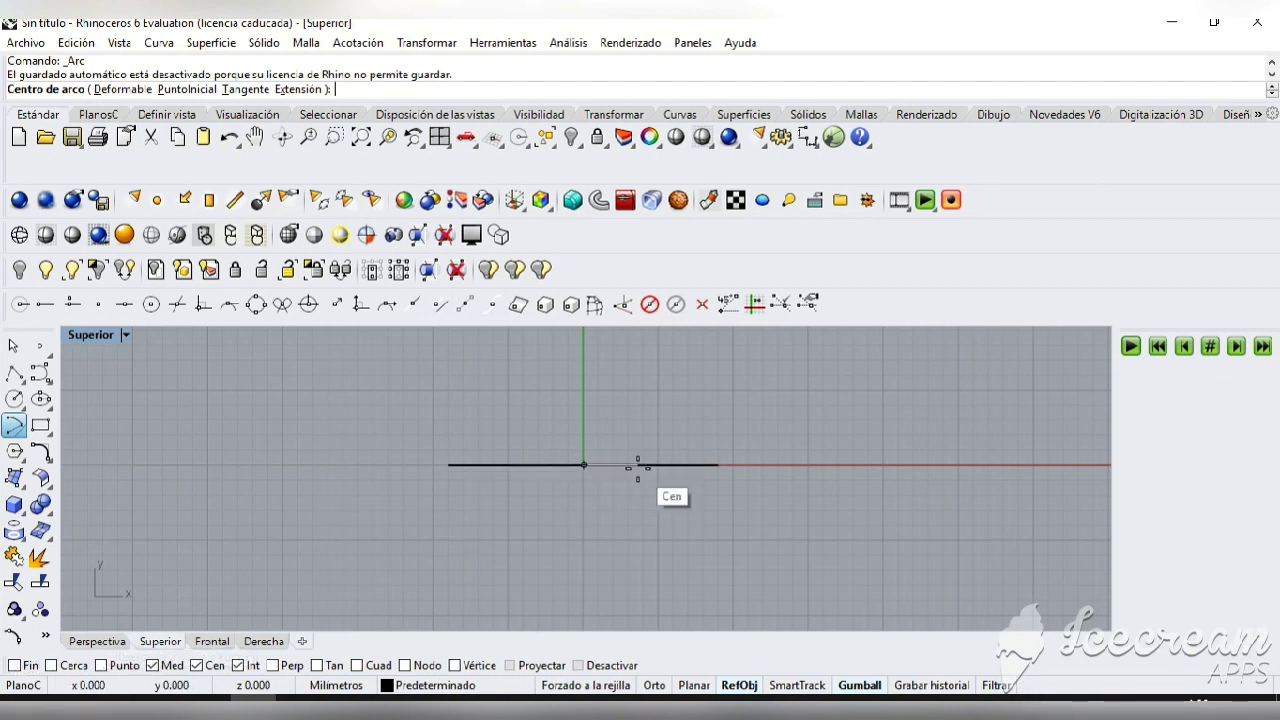
pyautogui.click(196, 665)
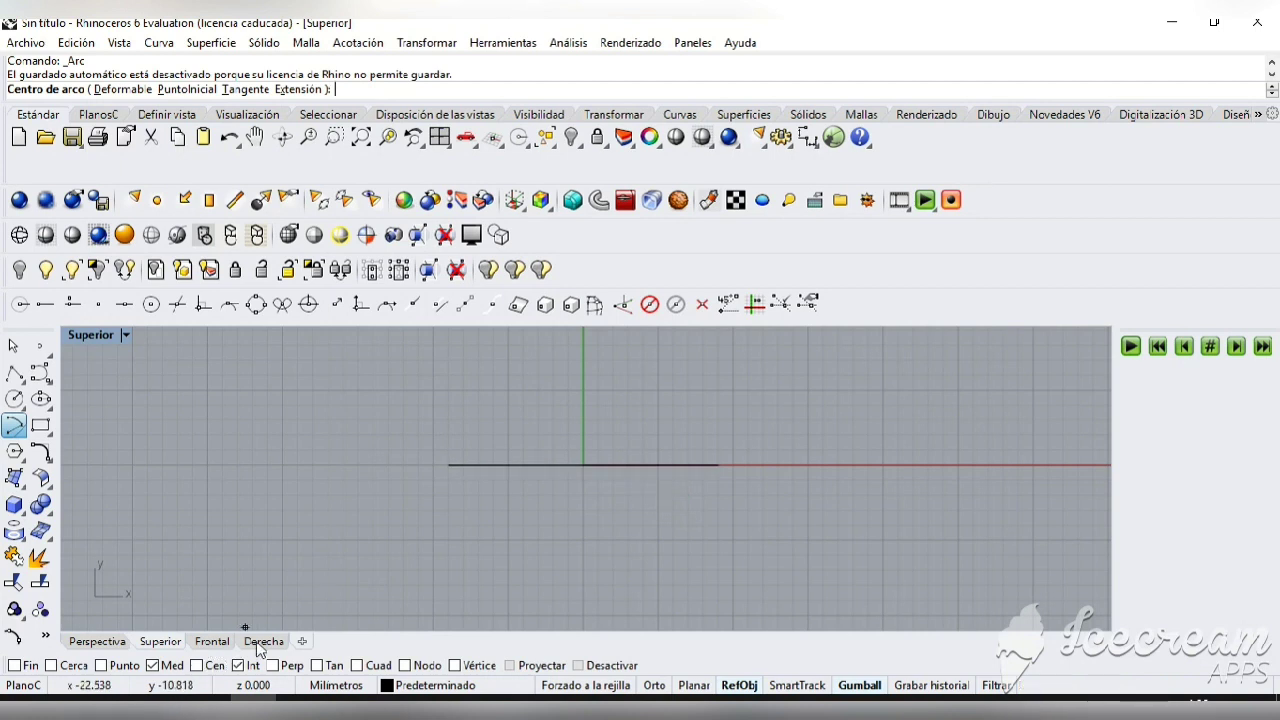
pyautogui.scroll(3, 638, 465)
pyautogui.click(637, 464)
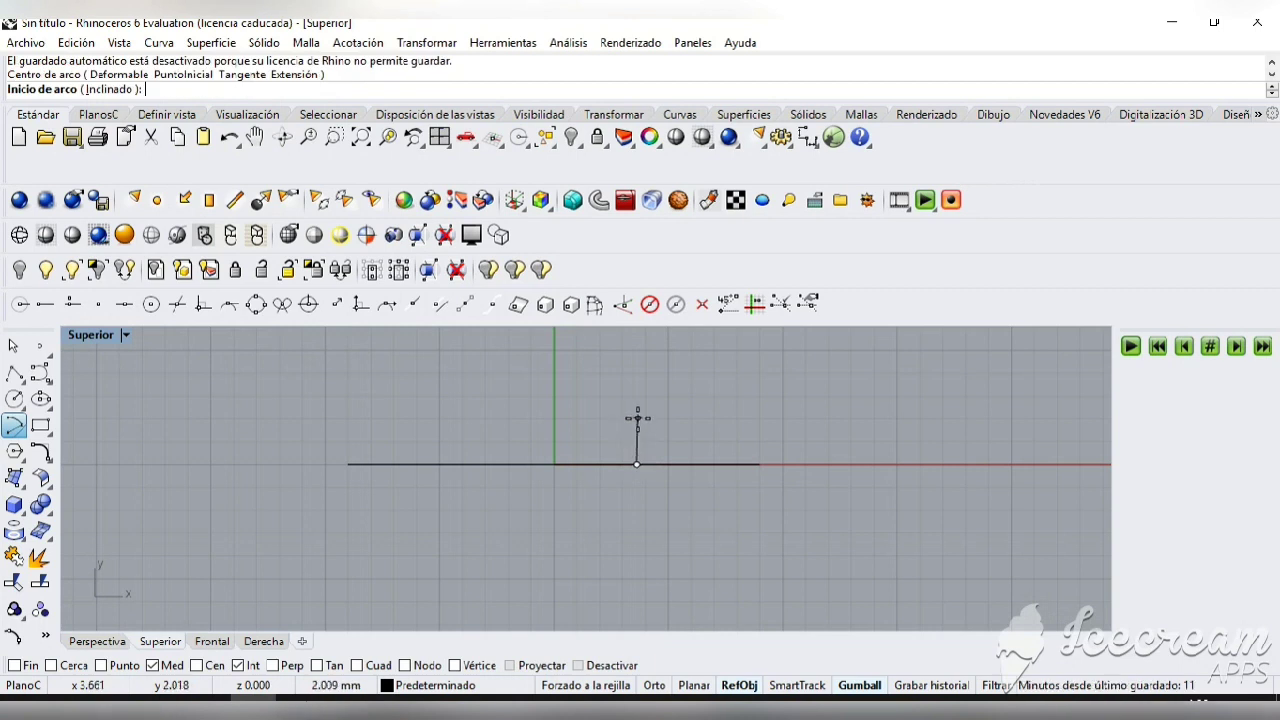
pyautogui.click(637, 418)
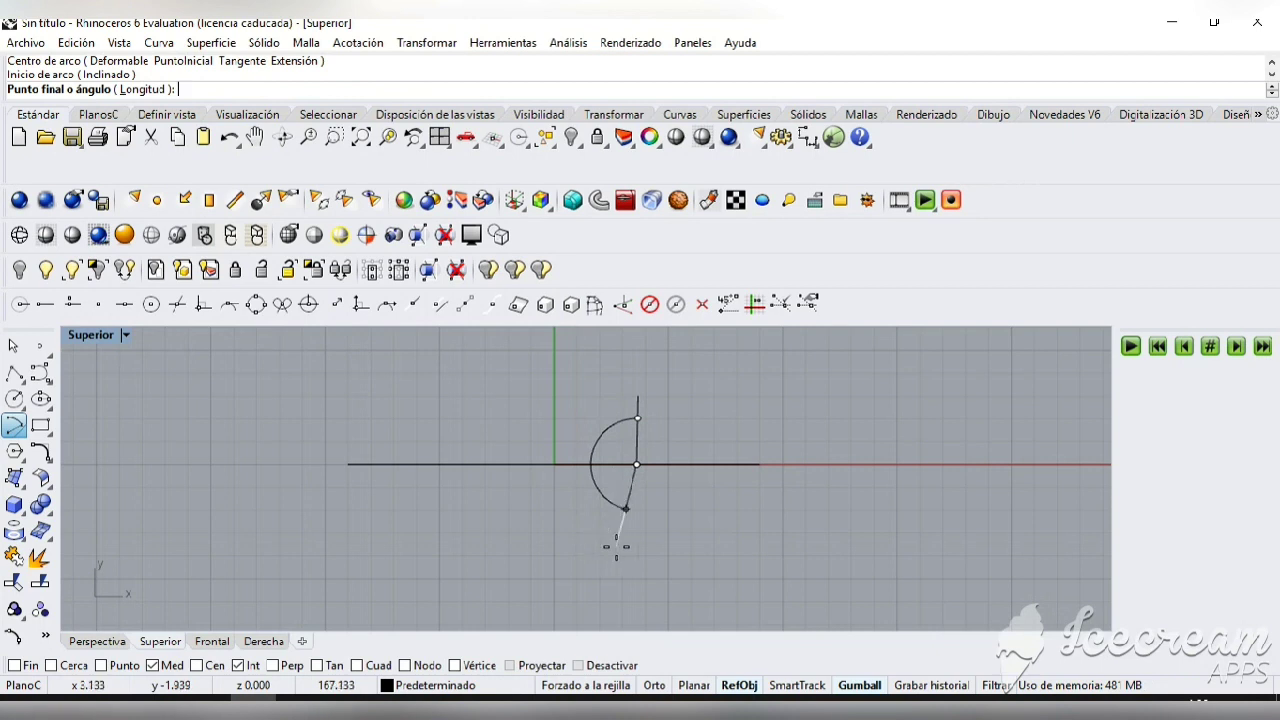
pyautogui.press('Escape')
pyautogui.press('Return')
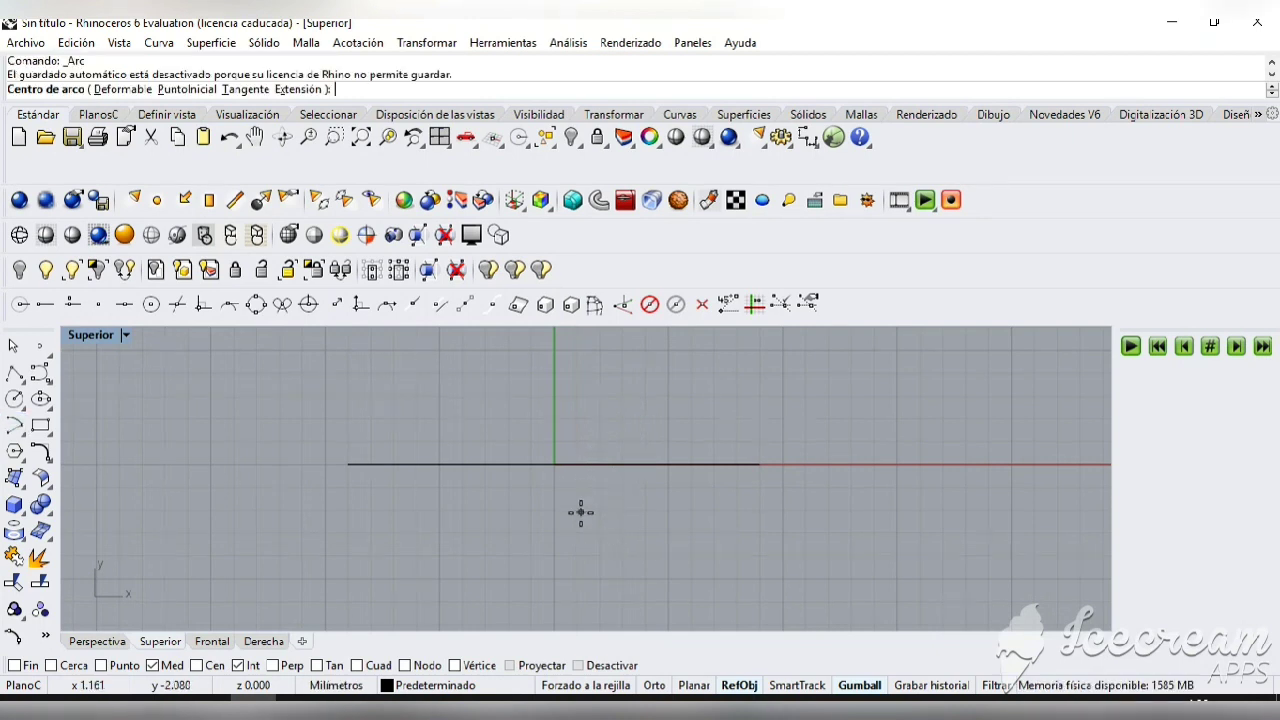
pyautogui.click(607, 464)
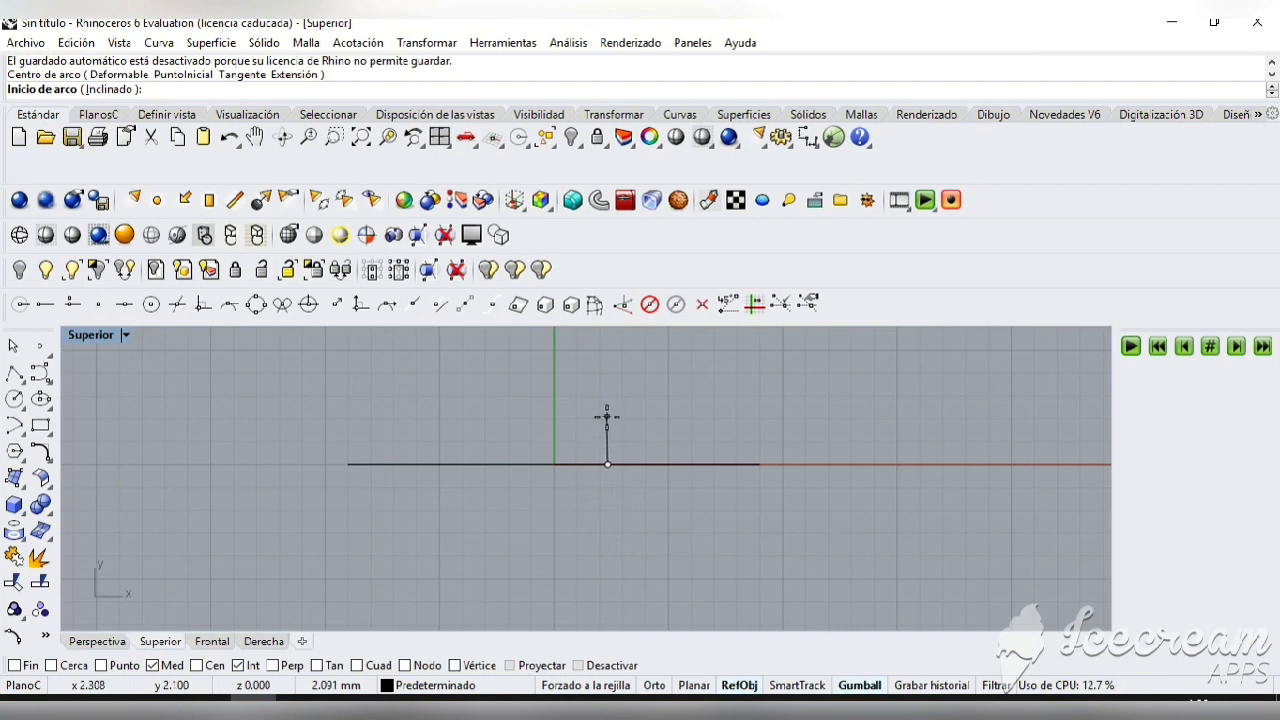
pyautogui.click(607, 416)
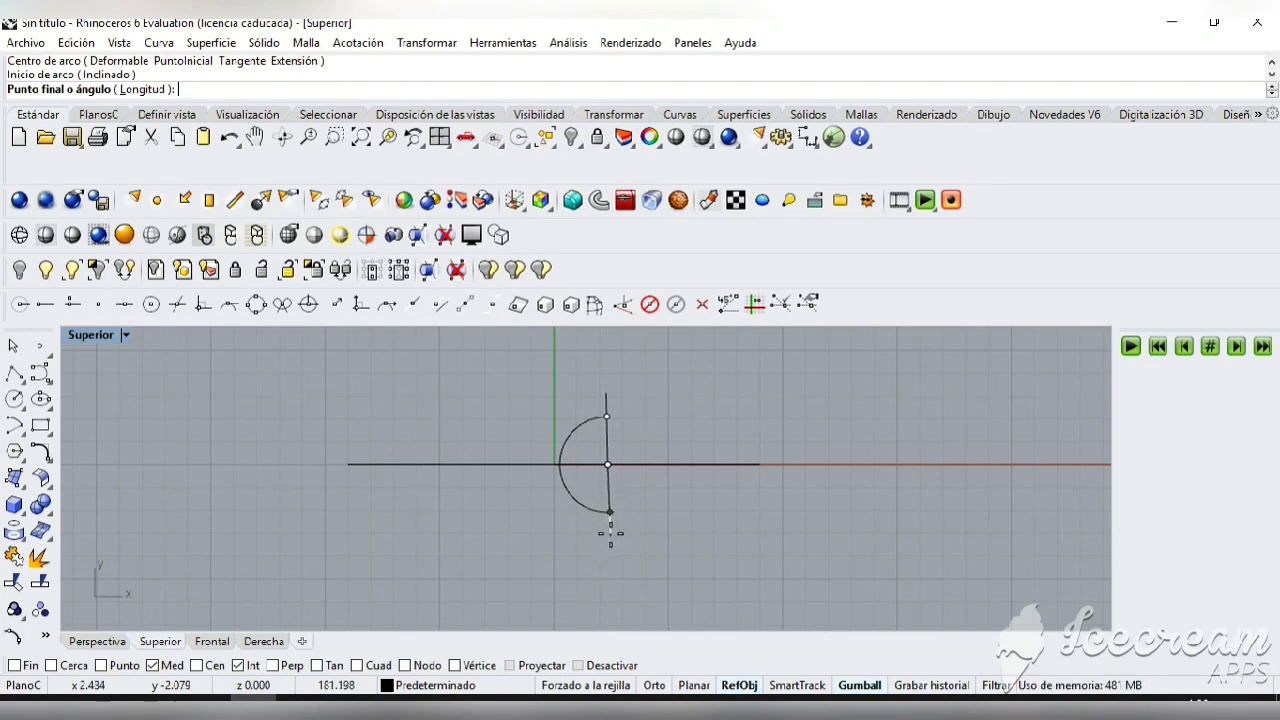
pyautogui.press('Escape')
# - Draw a semicircular arc of about 2 mm radius, centred on the X axis about 2 mm from the origin and opening toward positive X
pyautogui.press('Return')
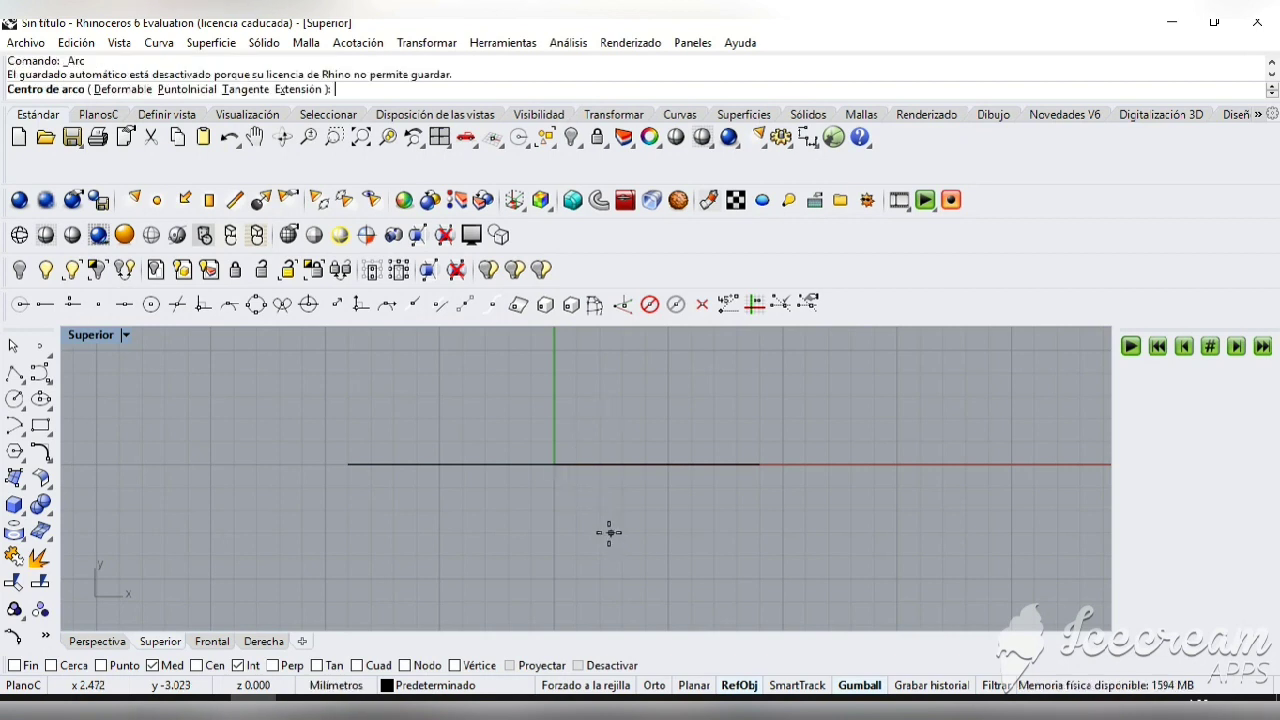
pyautogui.click(603, 463)
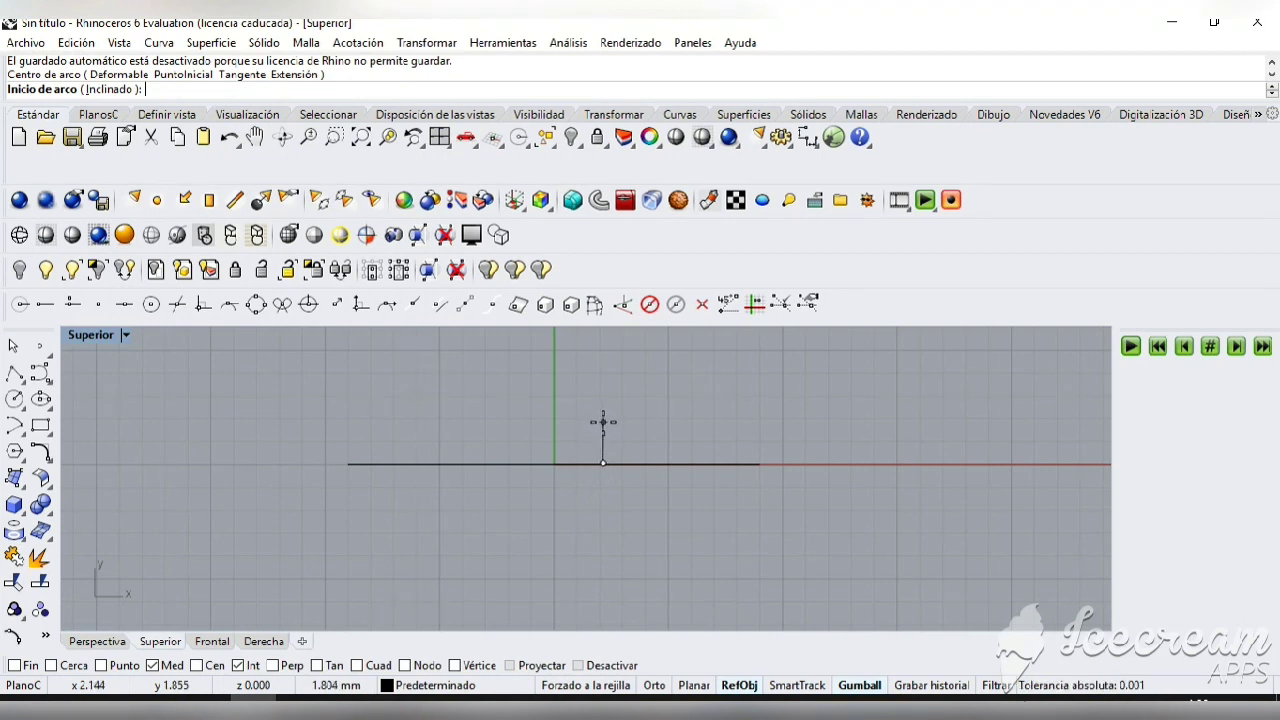
pyautogui.click(603, 417)
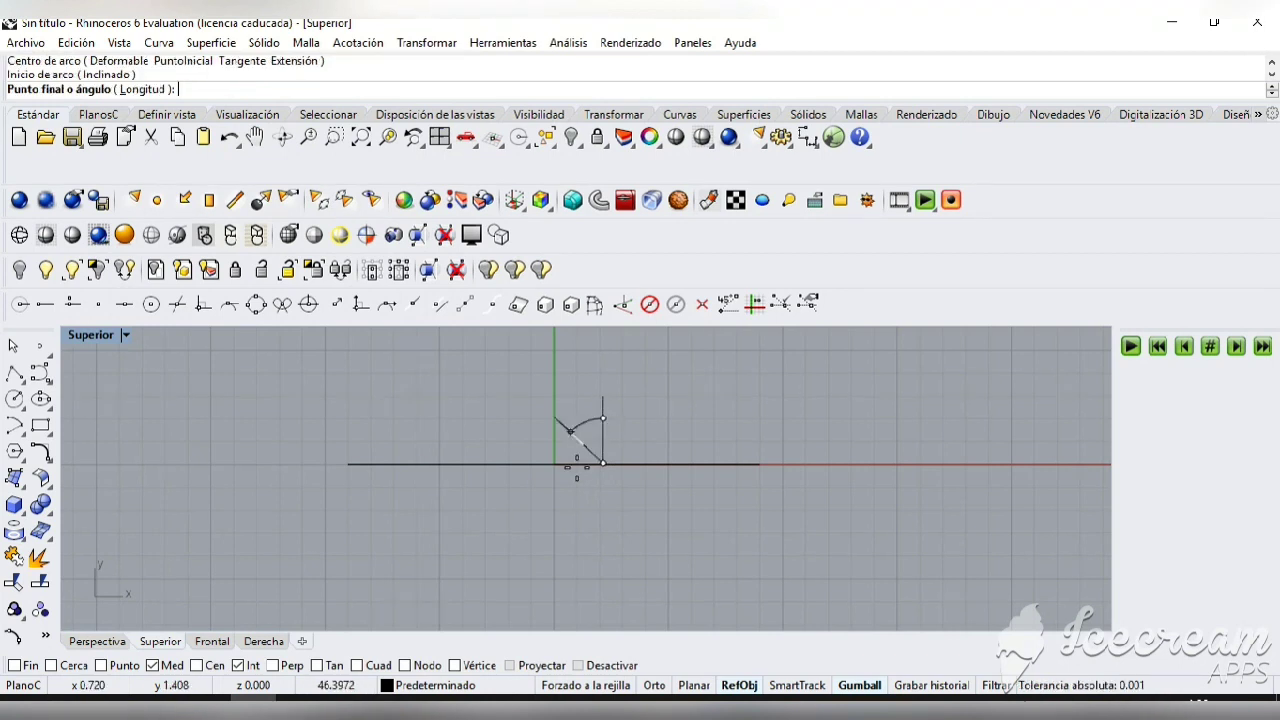
pyautogui.click(603, 530)
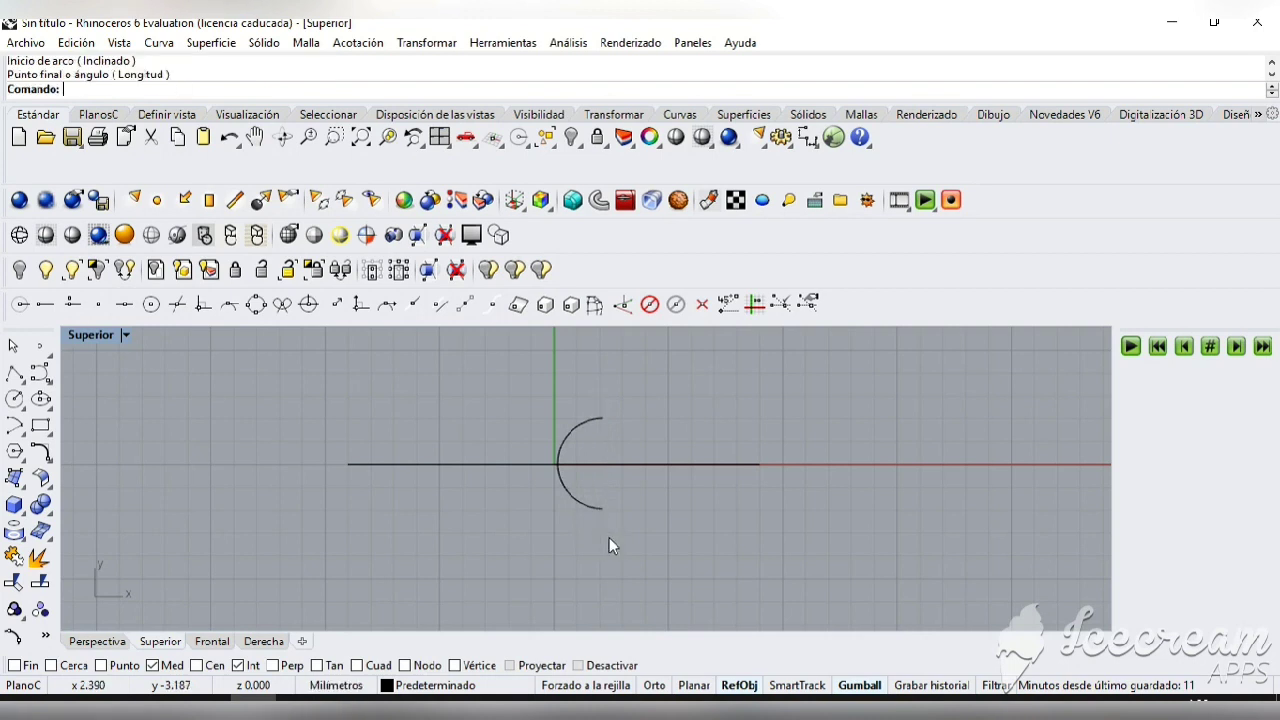
pyautogui.click(597, 512)
pyautogui.click(658, 537)
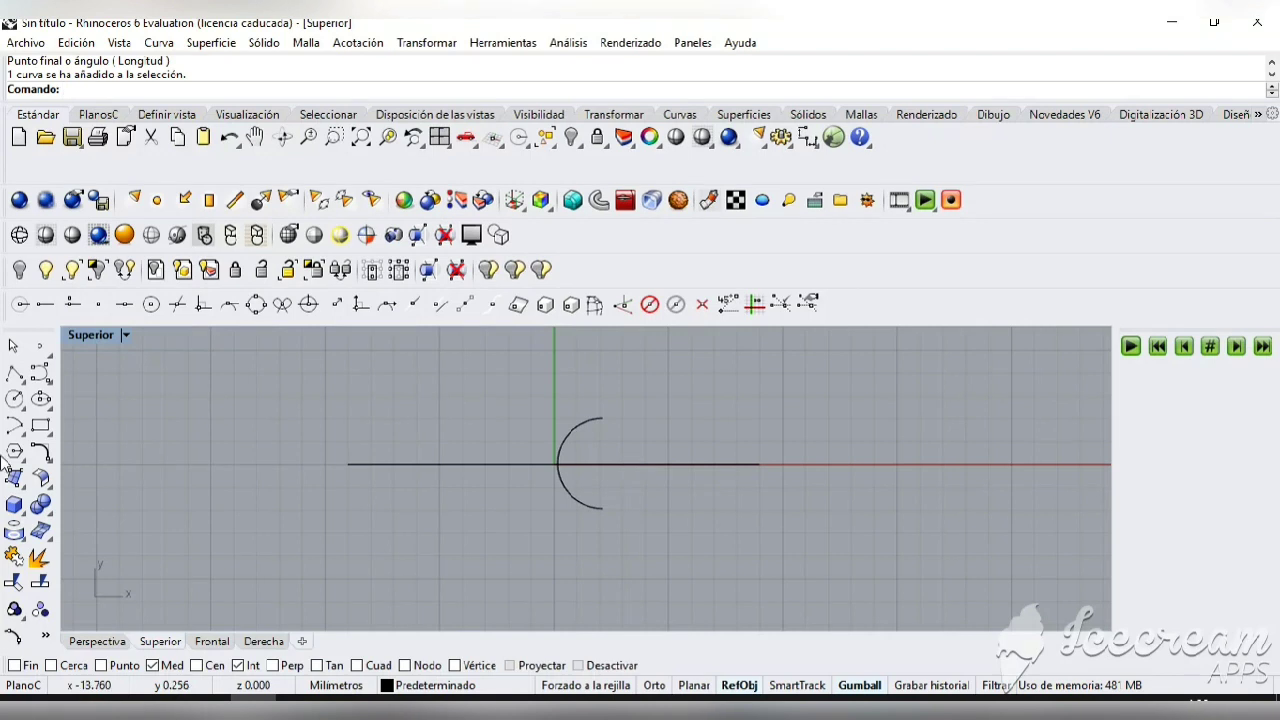
# - Draw a horizontal line about 1 mm long in the top view, starting about 1 mm above the circle's positive X end
pyautogui.doubleClick(102, 335)
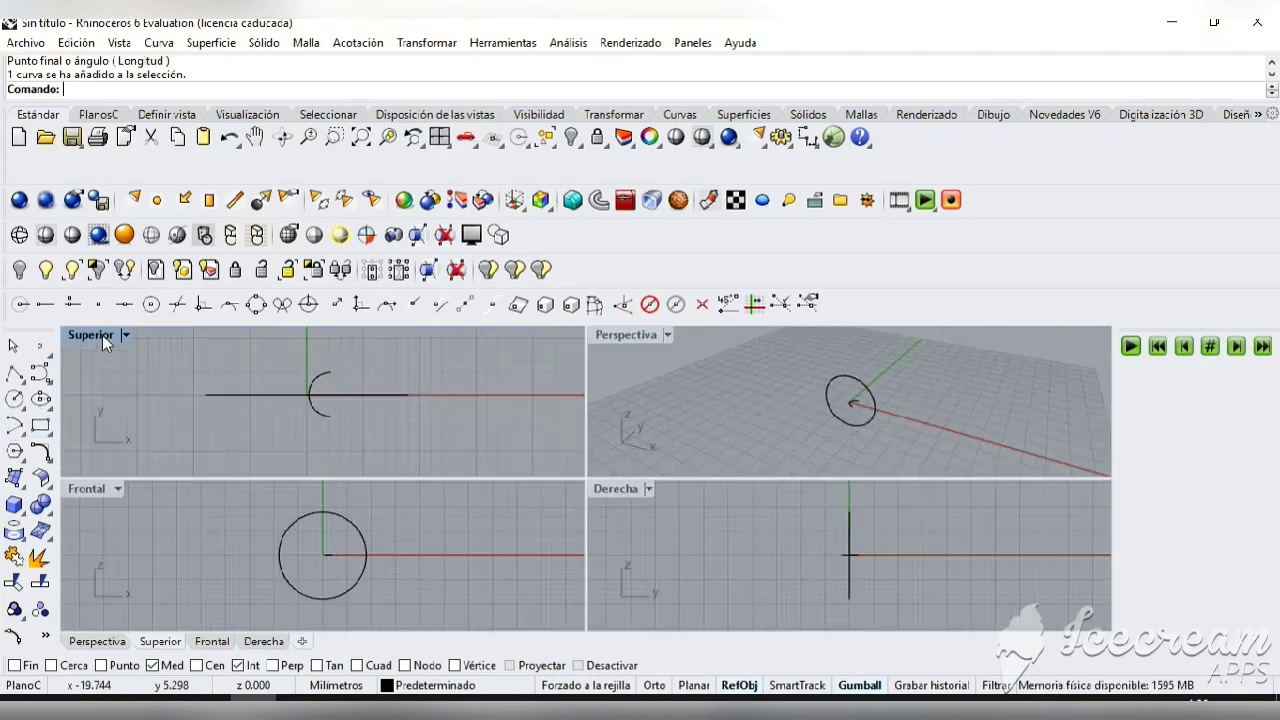
pyautogui.doubleClick(97, 334)
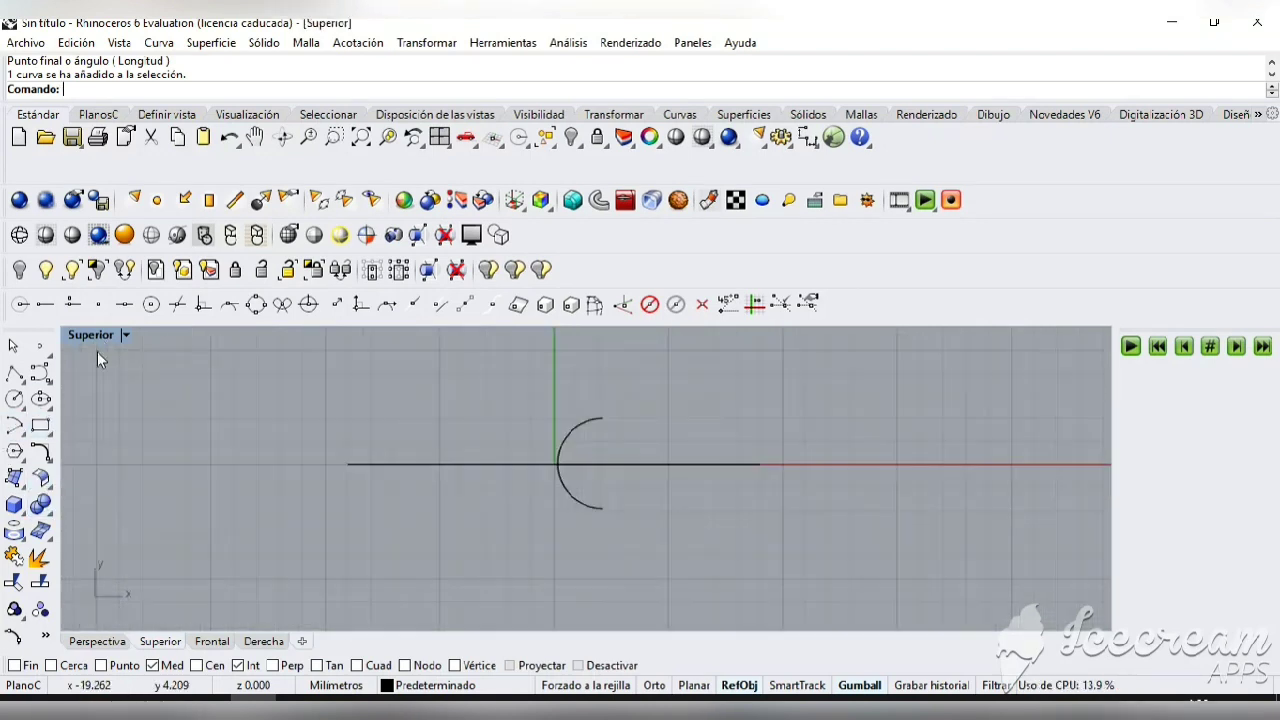
pyautogui.click(14, 373)
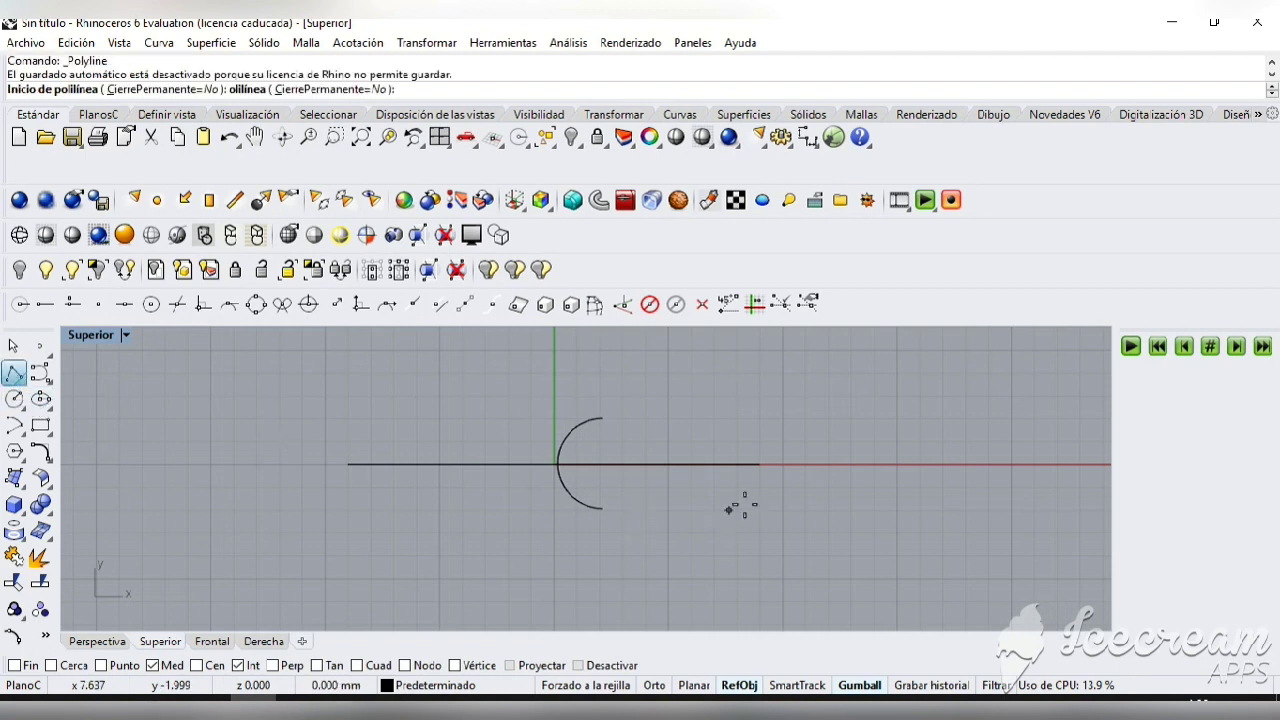
pyautogui.scroll(2, 740, 506)
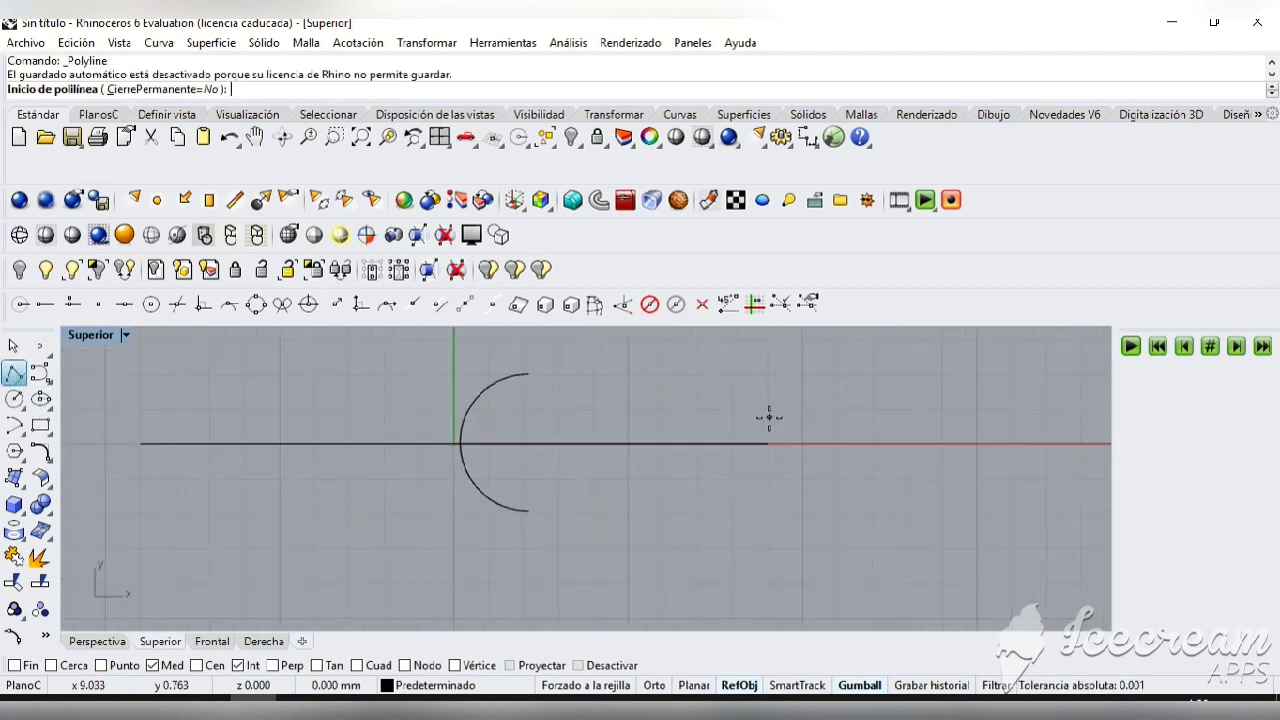
pyautogui.click(769, 411)
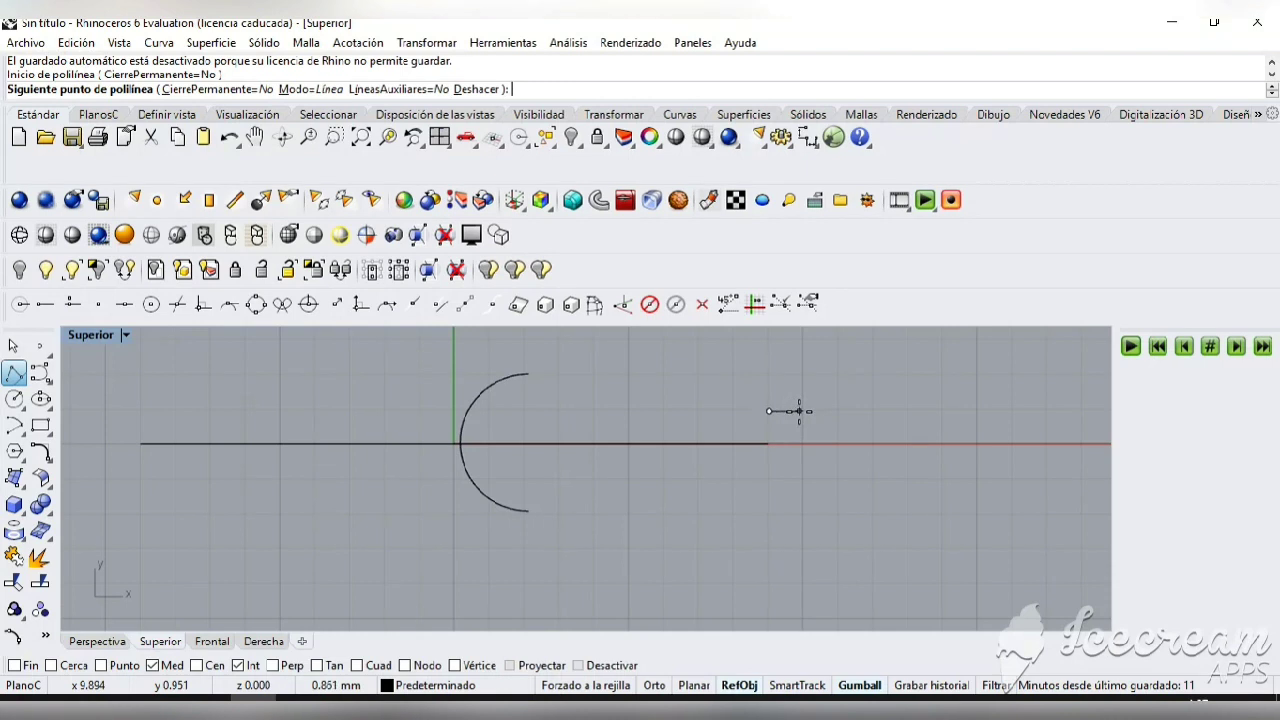
pyautogui.click(802, 411)
pyautogui.press('Return')
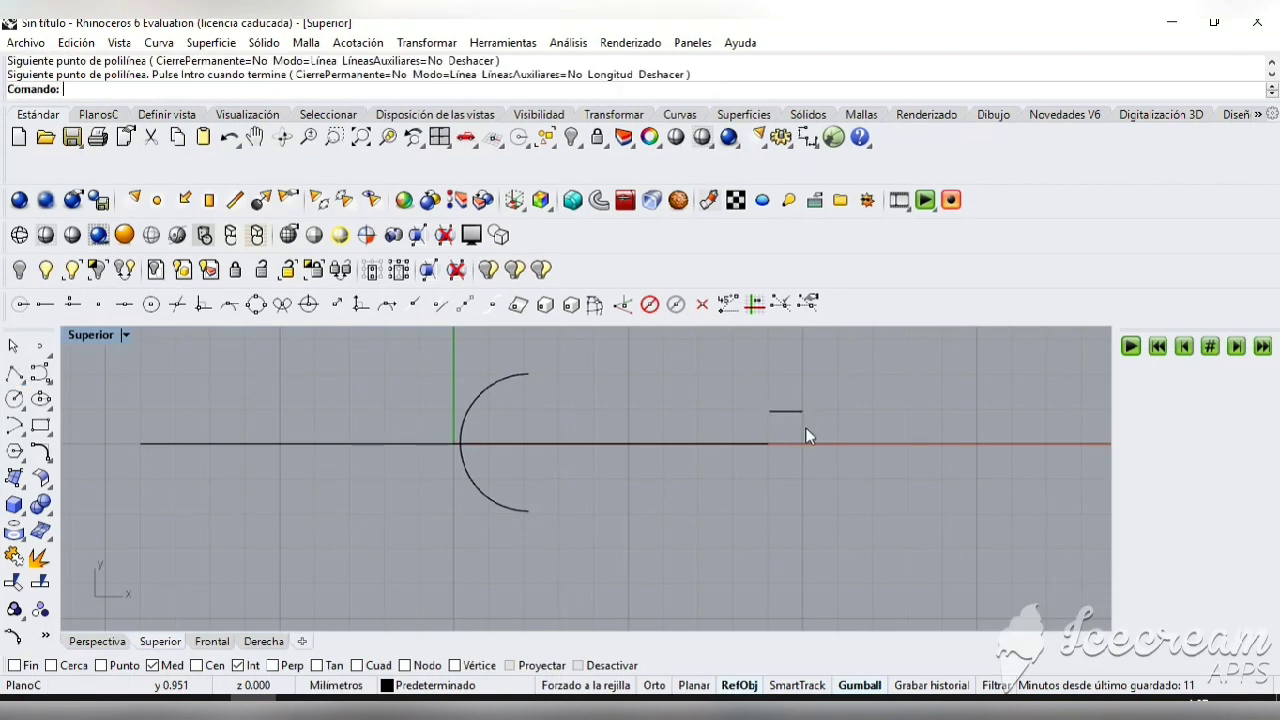
# - Create an adjustable curve blend from the arc's upper end to the short line's inner end, with Curvatura continuity at both ends
pyautogui.click(45, 455)
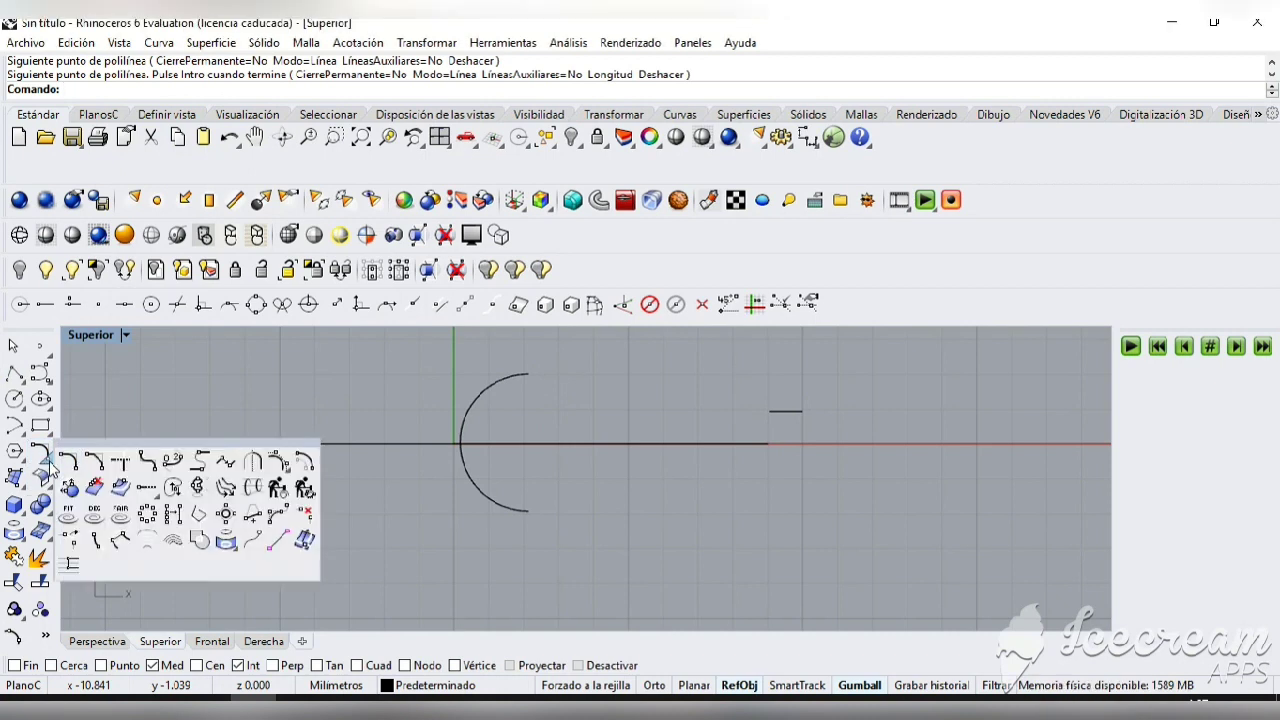
pyautogui.click(171, 466)
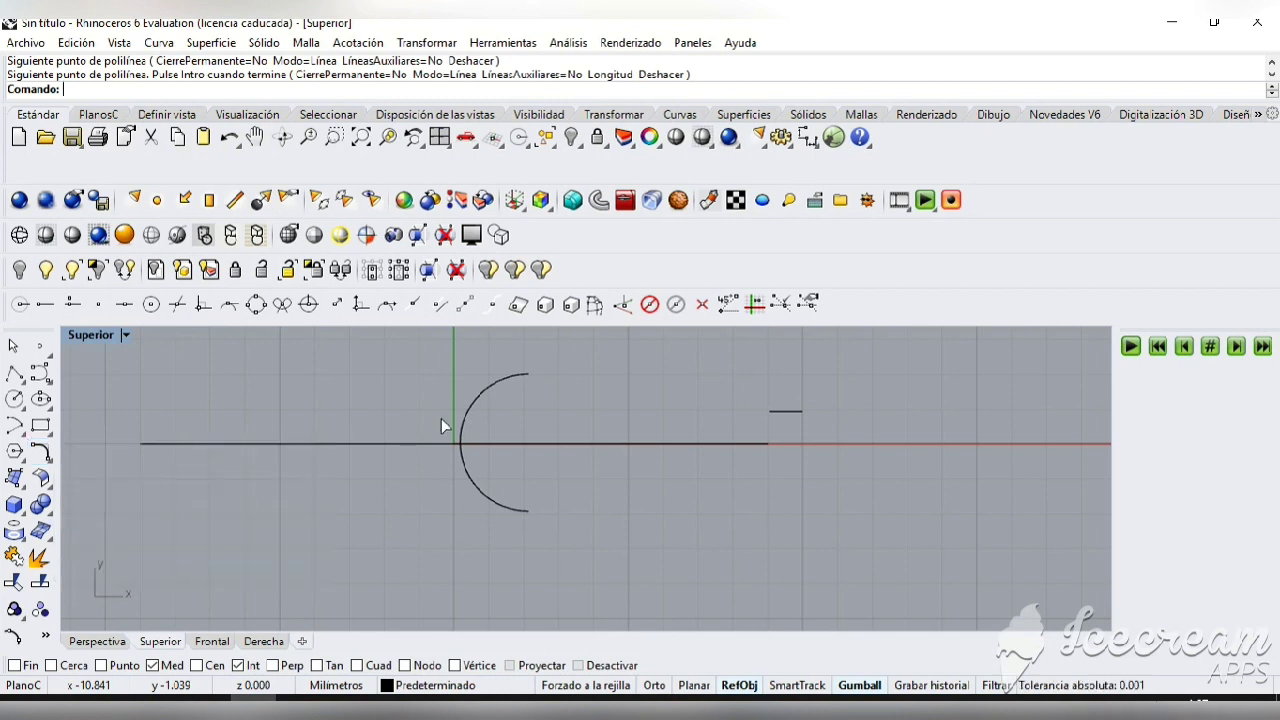
pyautogui.click(527, 378)
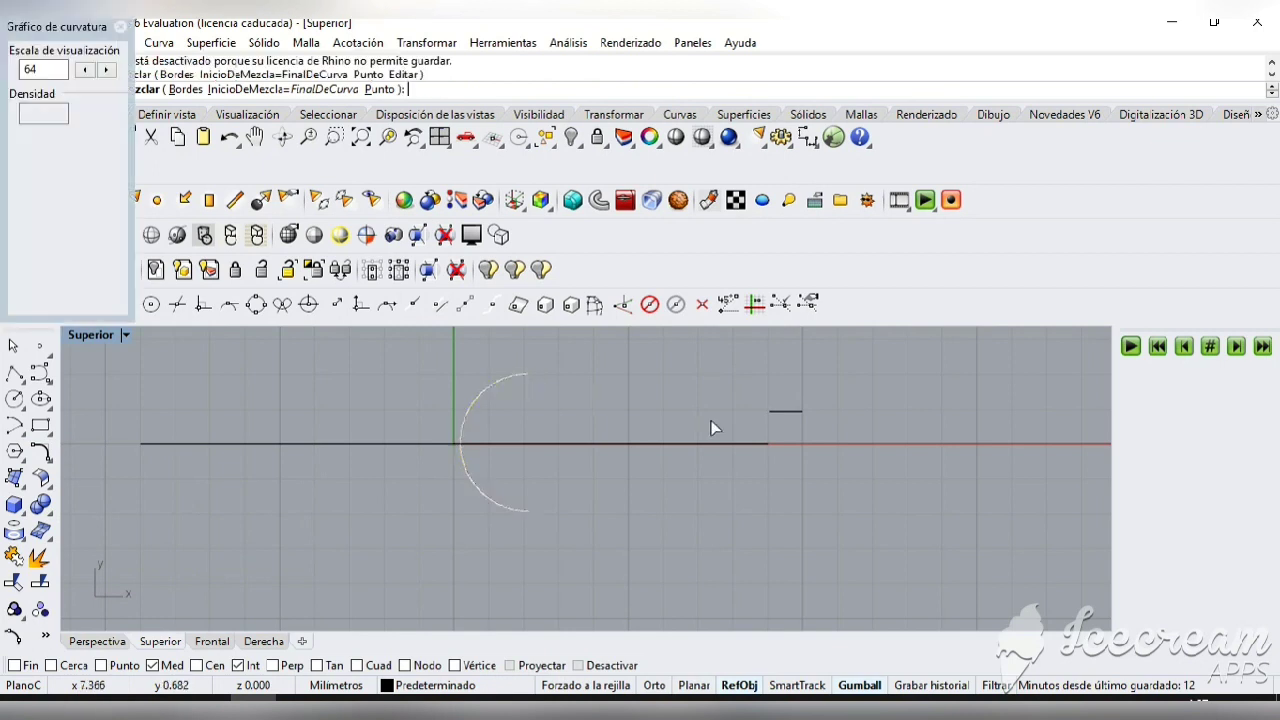
pyautogui.click(765, 412)
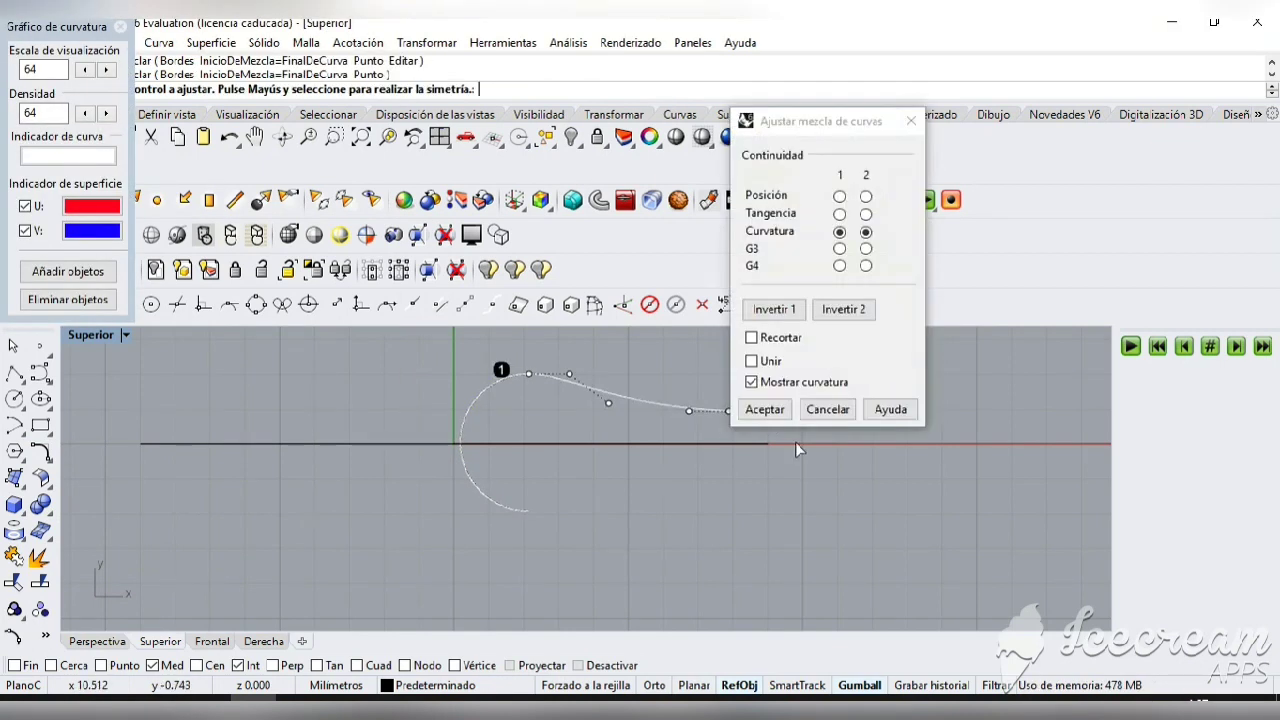
pyautogui.click(766, 409)
pyautogui.click(661, 411)
pyautogui.click(700, 536)
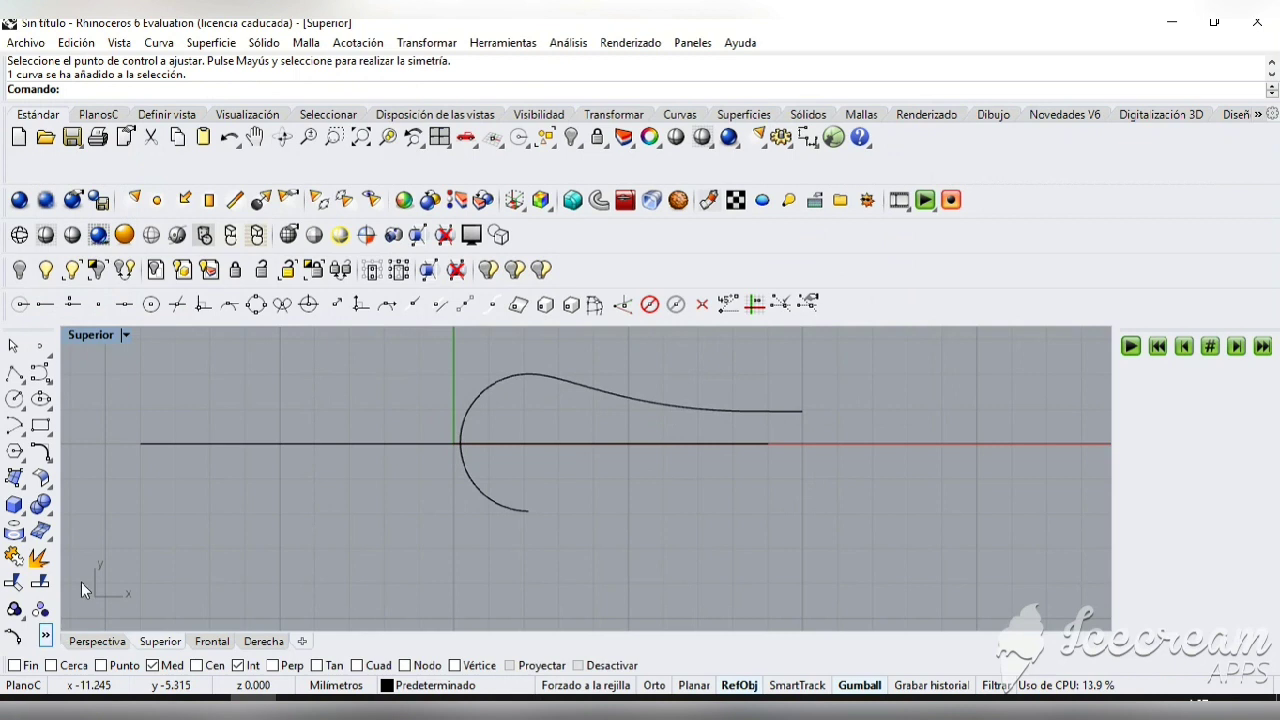
# - Mirror a copy of the blend curve across the X axis, starting the symmetry line at the arc's intersection with the axis
pyautogui.click(45, 636)
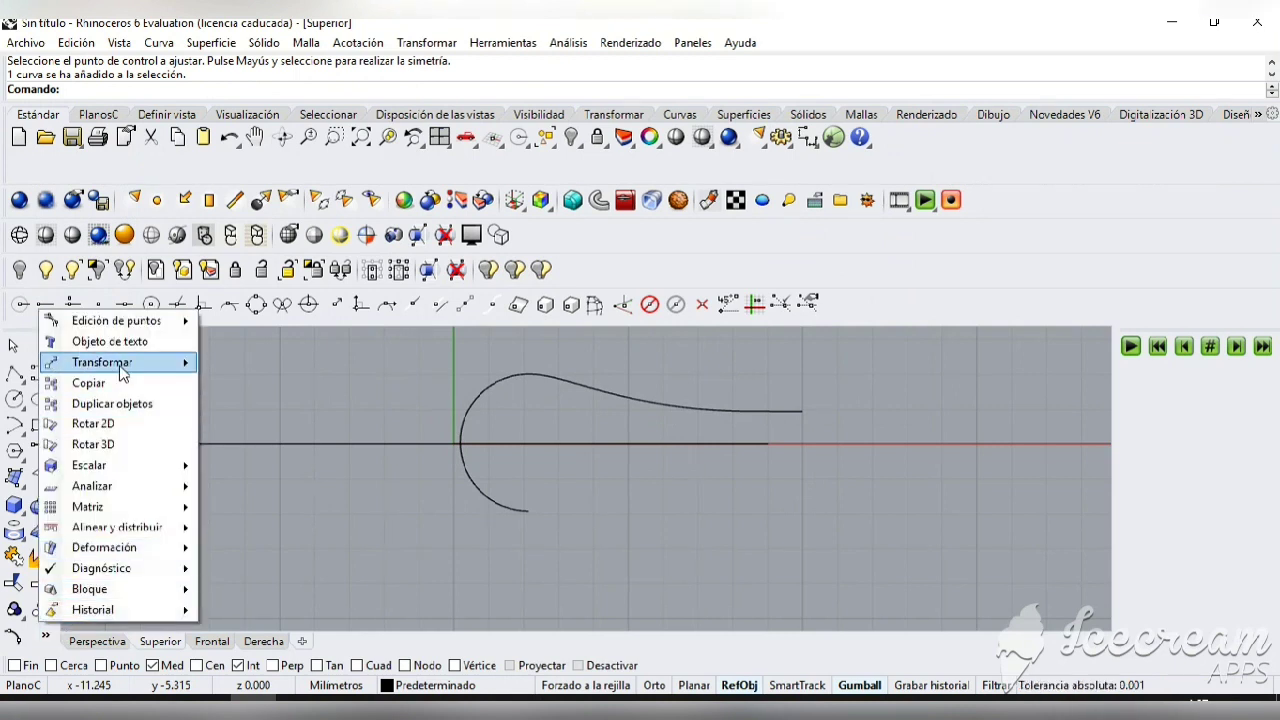
pyautogui.moveTo(133, 370)
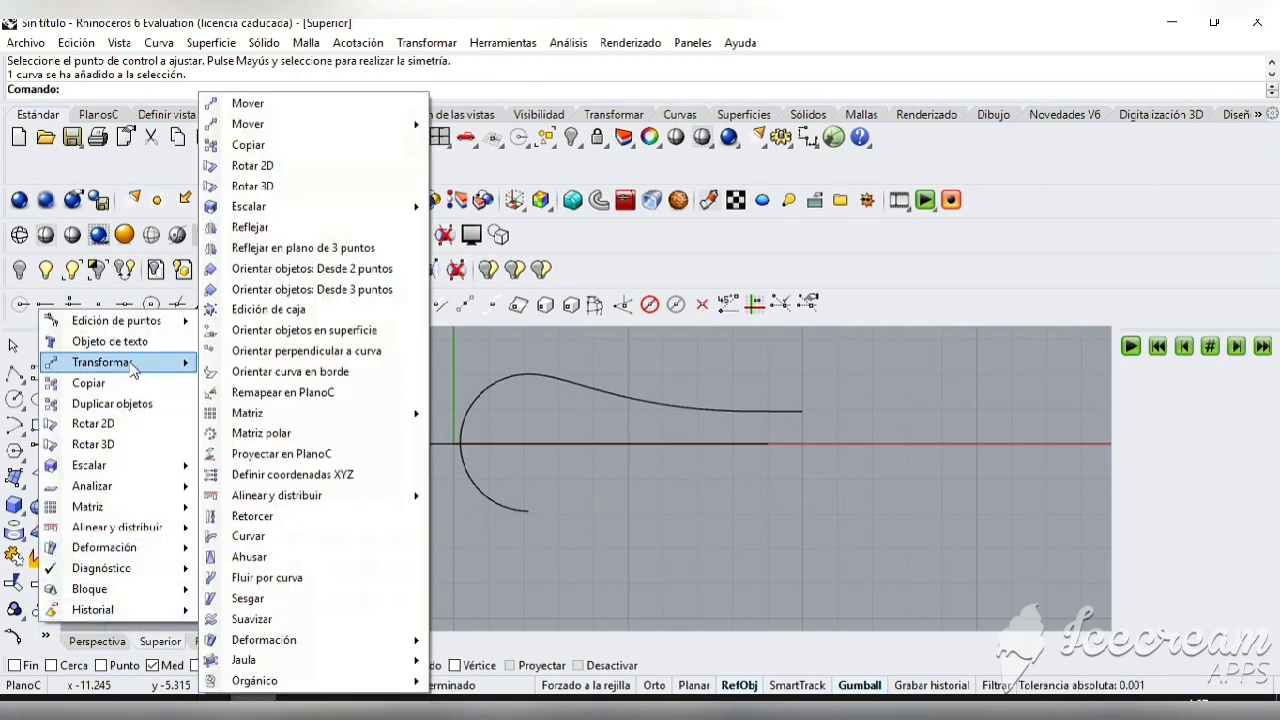
pyautogui.click(252, 228)
pyautogui.click(609, 397)
pyautogui.press('Return')
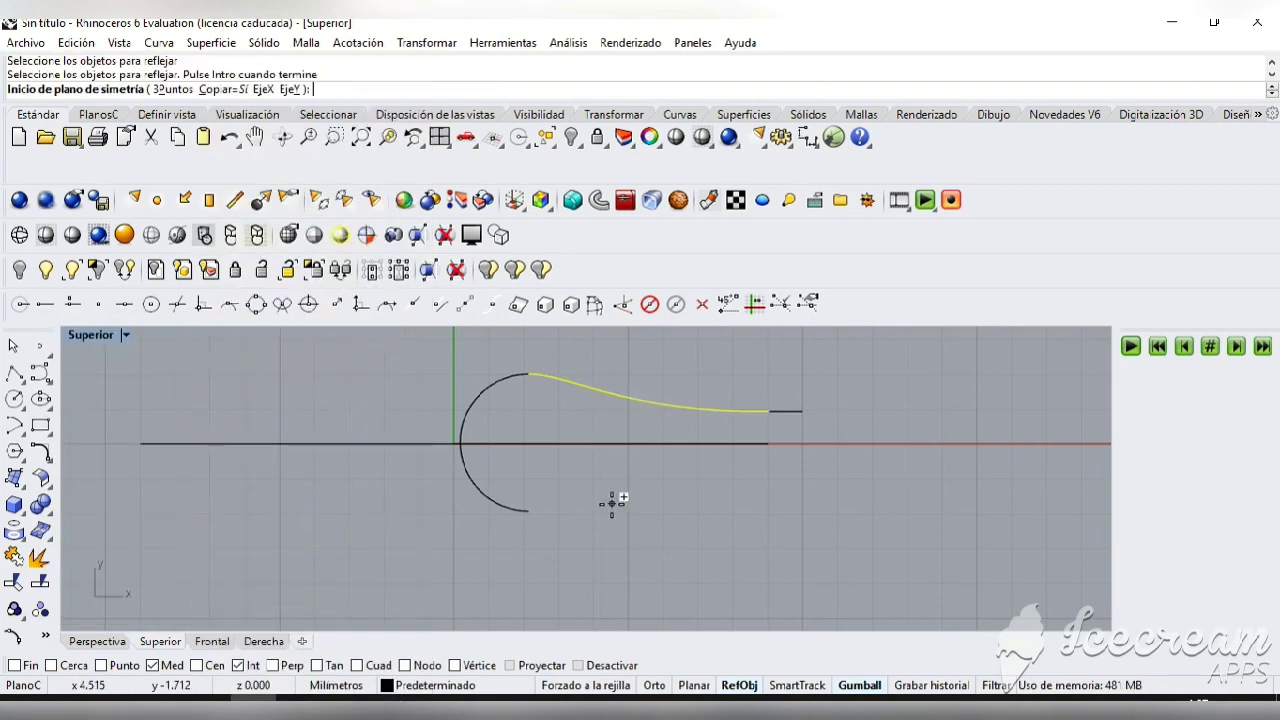
pyautogui.scroll(2, 462, 442)
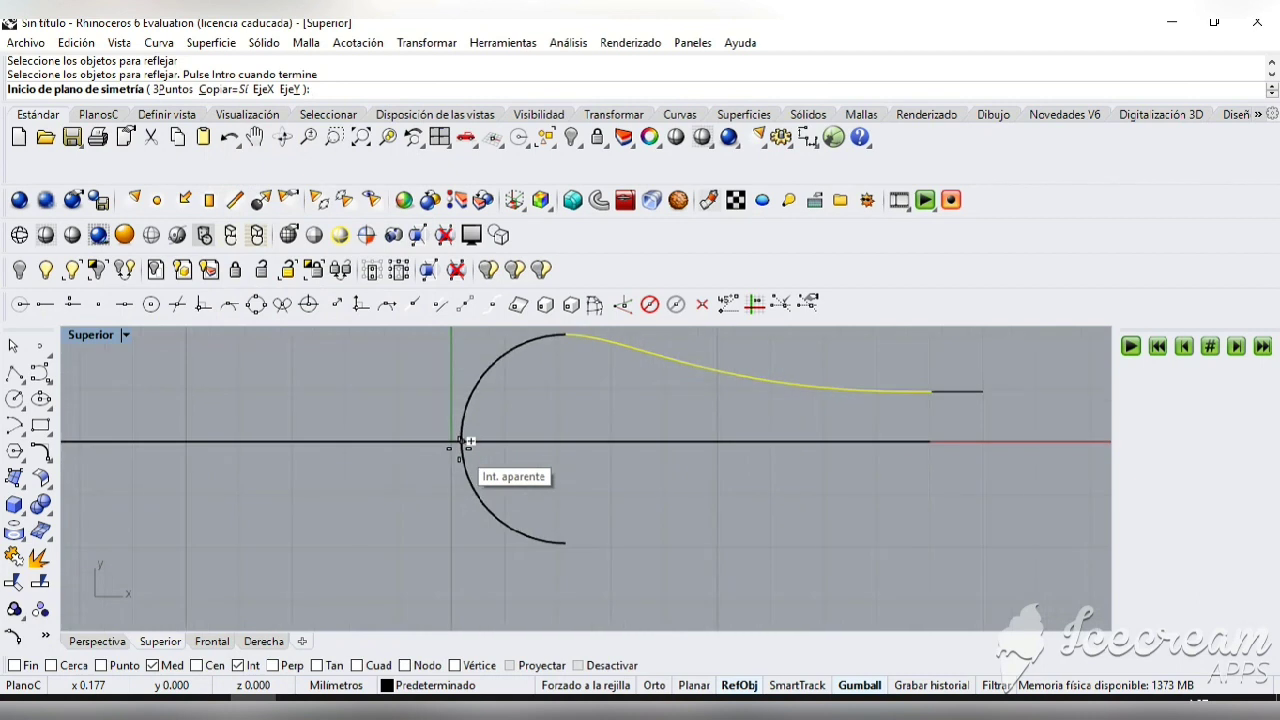
pyautogui.click(462, 442)
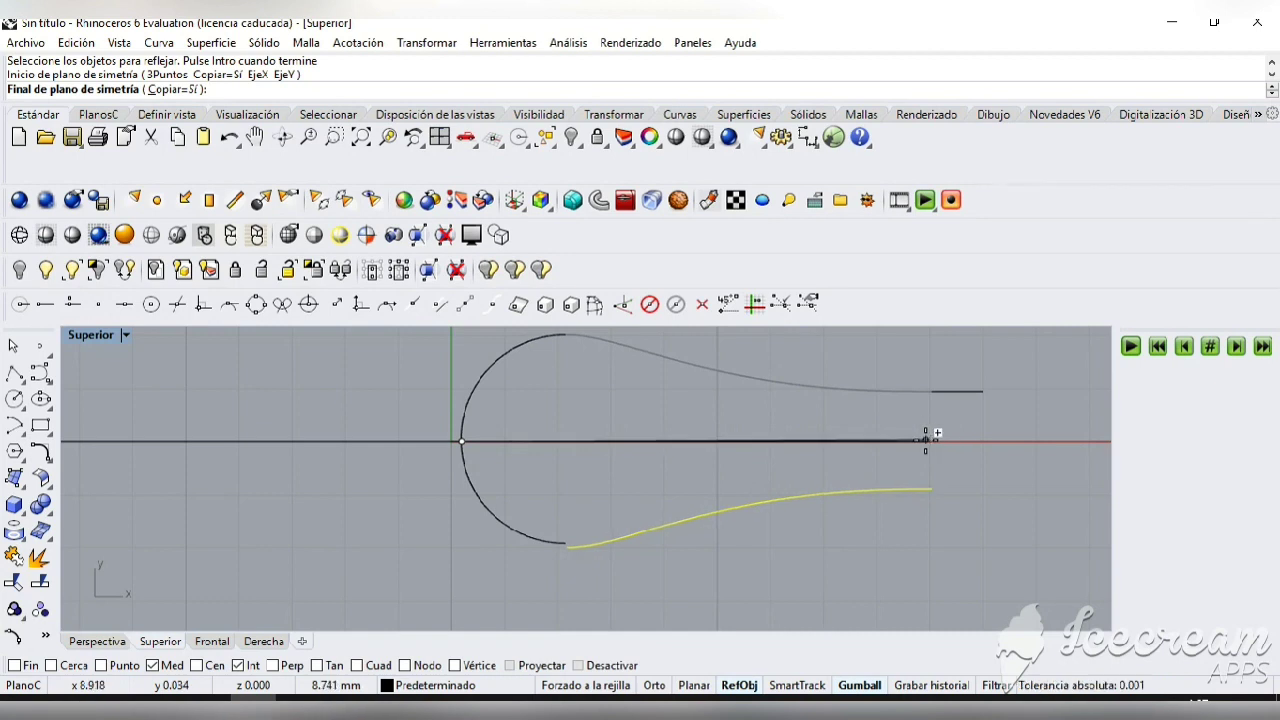
pyautogui.press('Escape')
pyautogui.press('Escape')
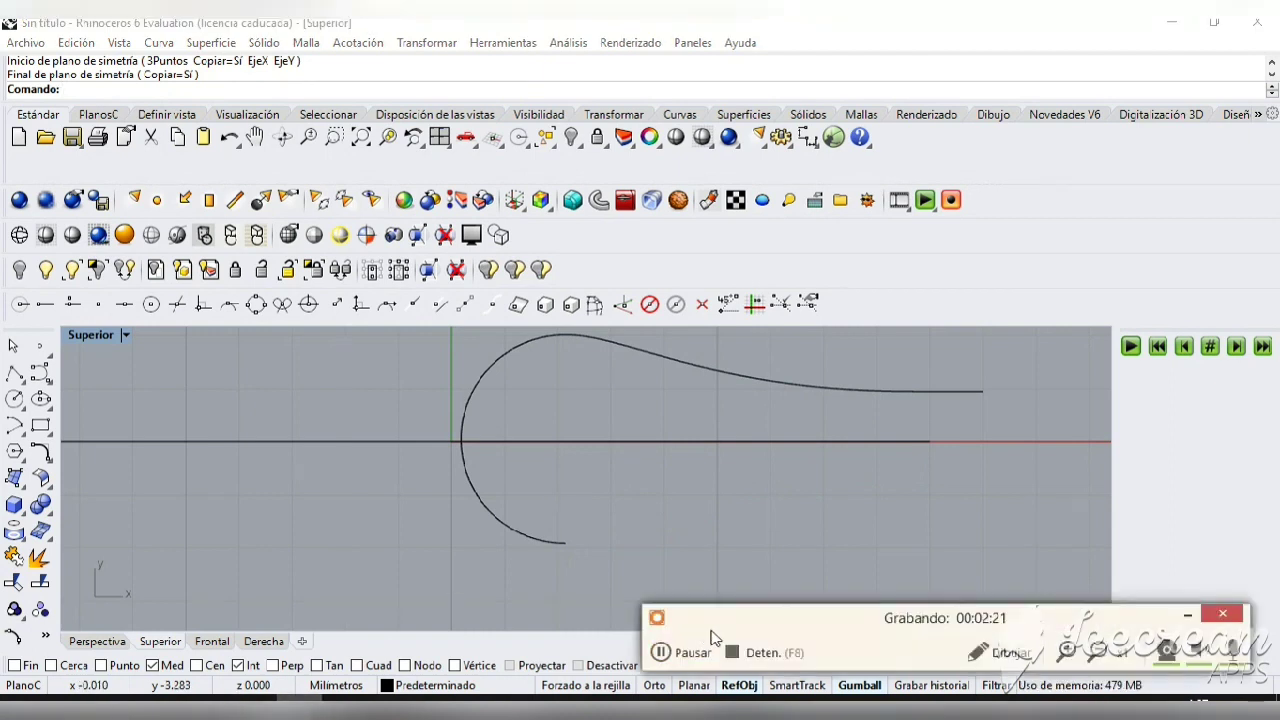
pyautogui.click(663, 652)
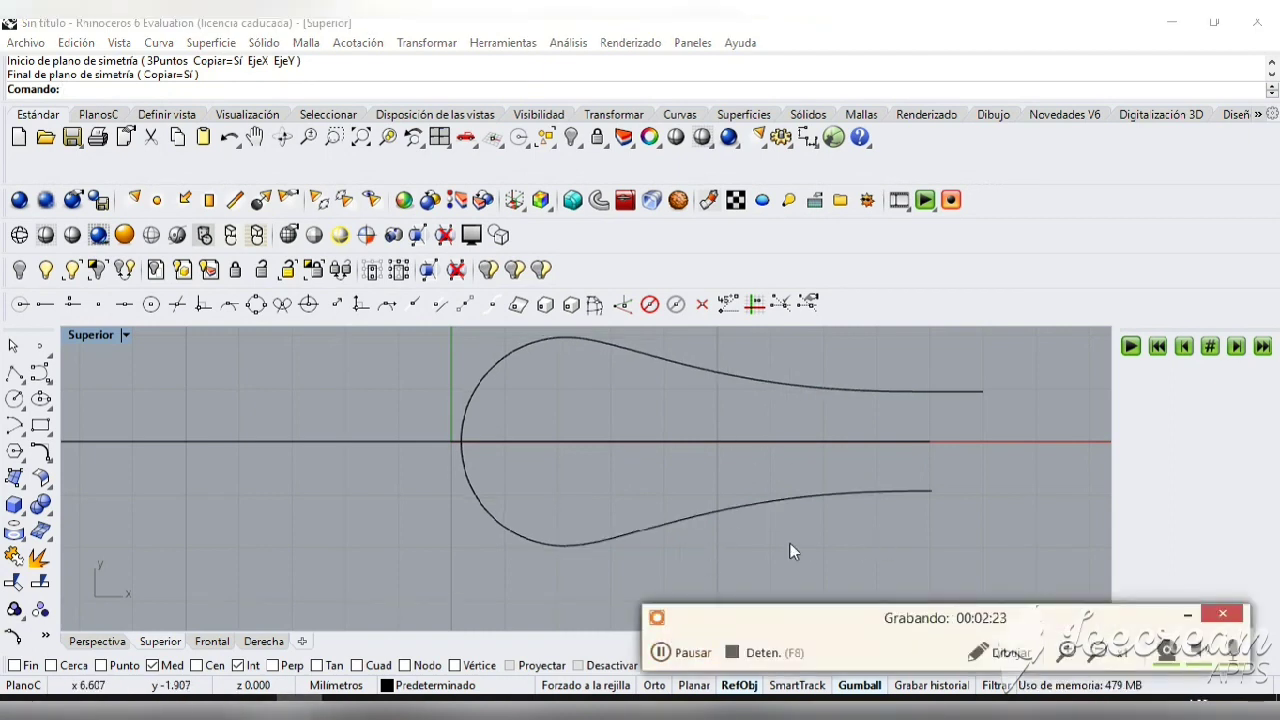
# - Examine the separate profile curves, first in the top view and then in the maximised perspective view
pyautogui.click(683, 362)
pyautogui.click(676, 528)
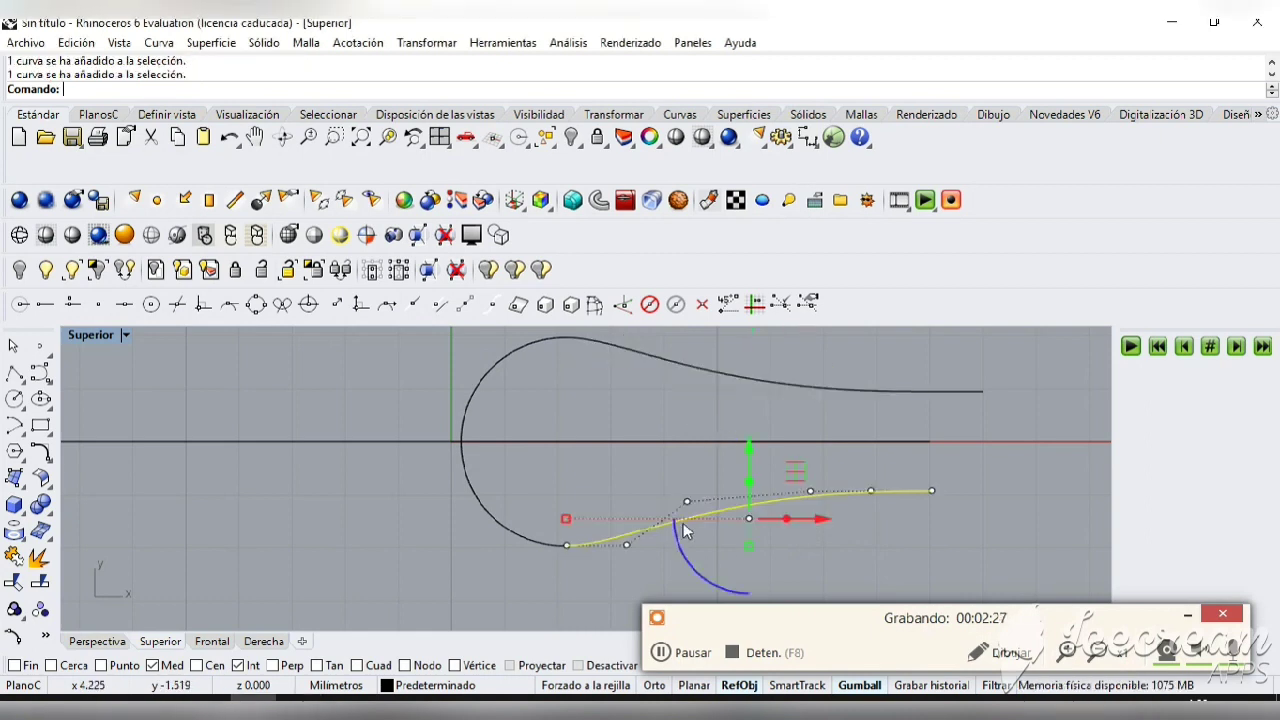
pyautogui.click(742, 569)
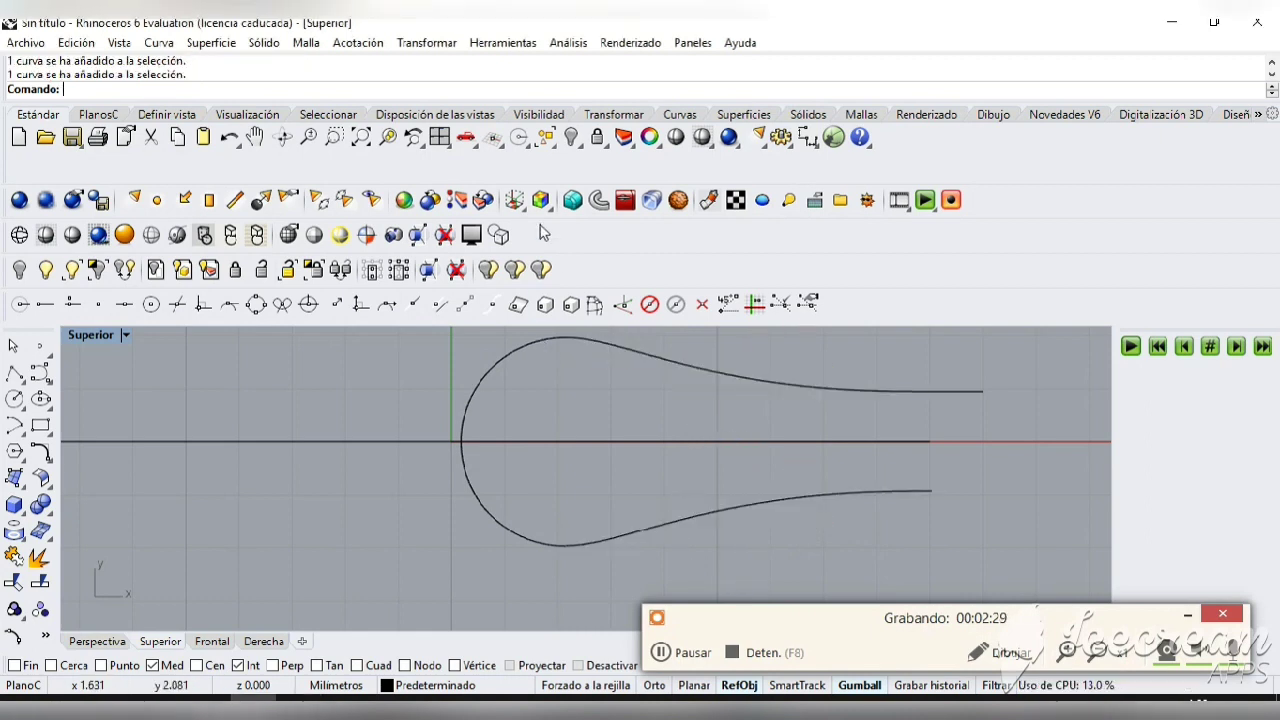
pyautogui.click(440, 137)
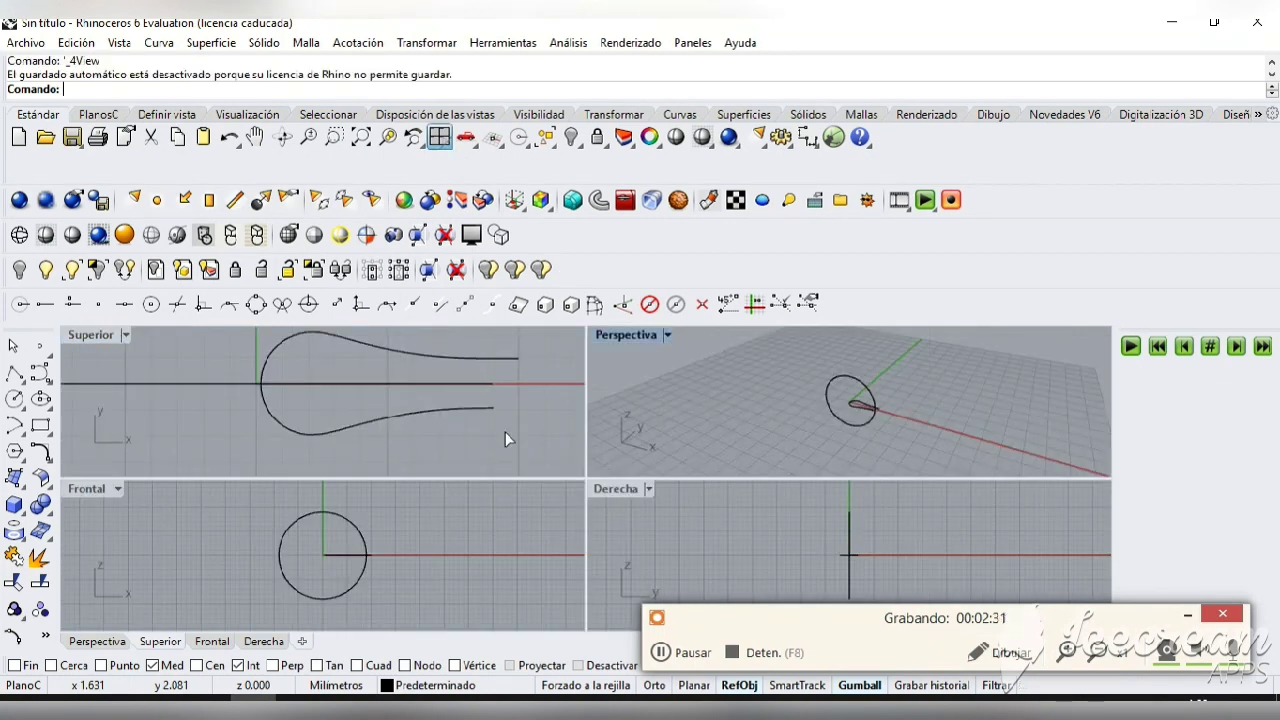
pyautogui.scroll(-5, 352, 440)
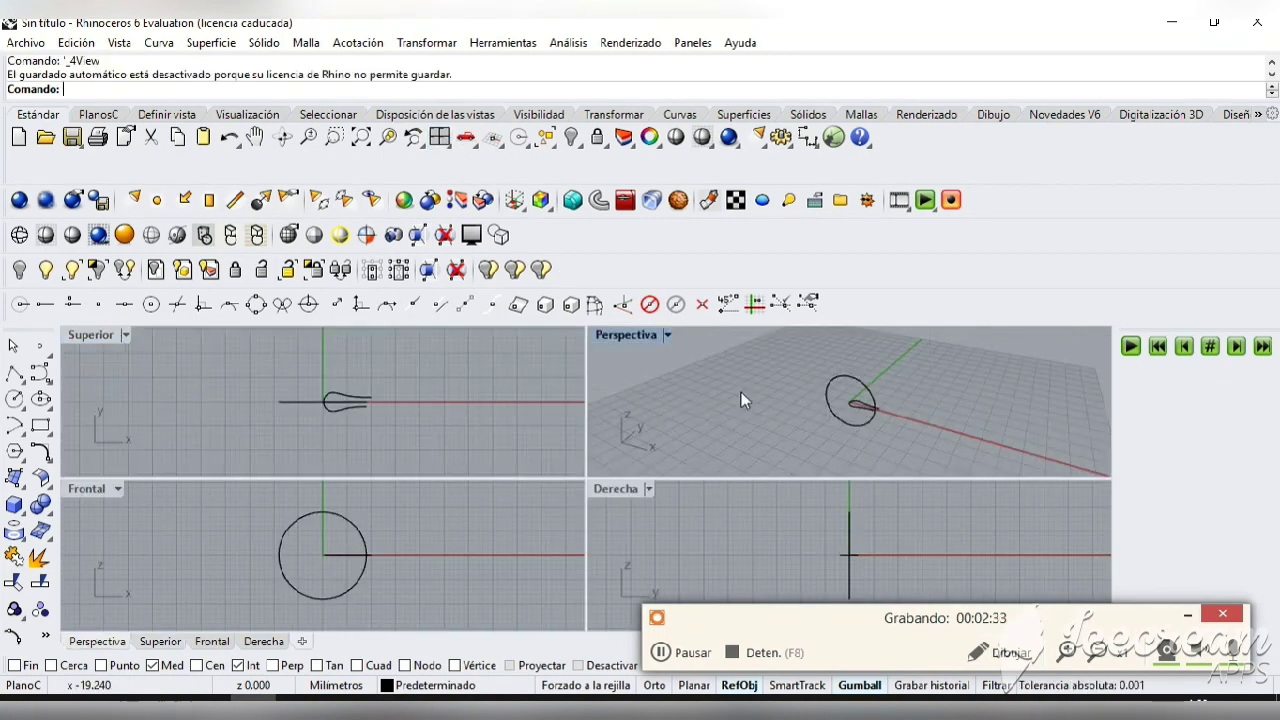
pyautogui.doubleClick(640, 336)
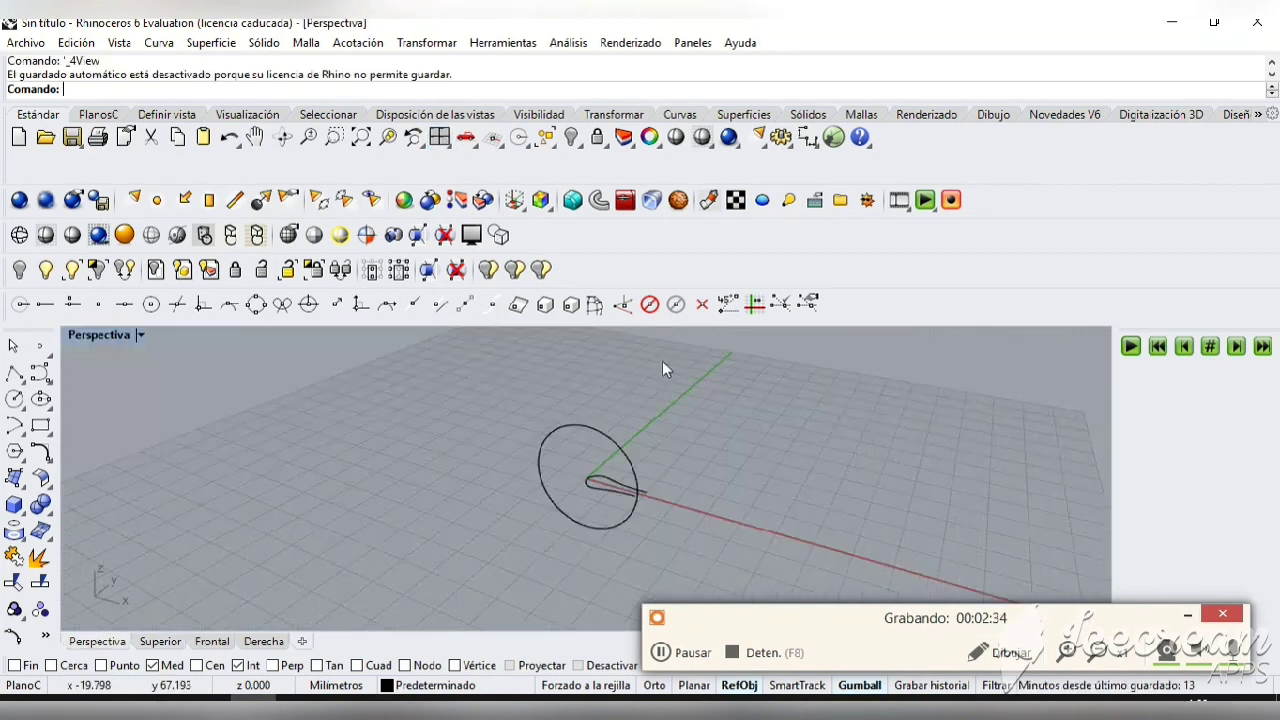
pyautogui.click(616, 495)
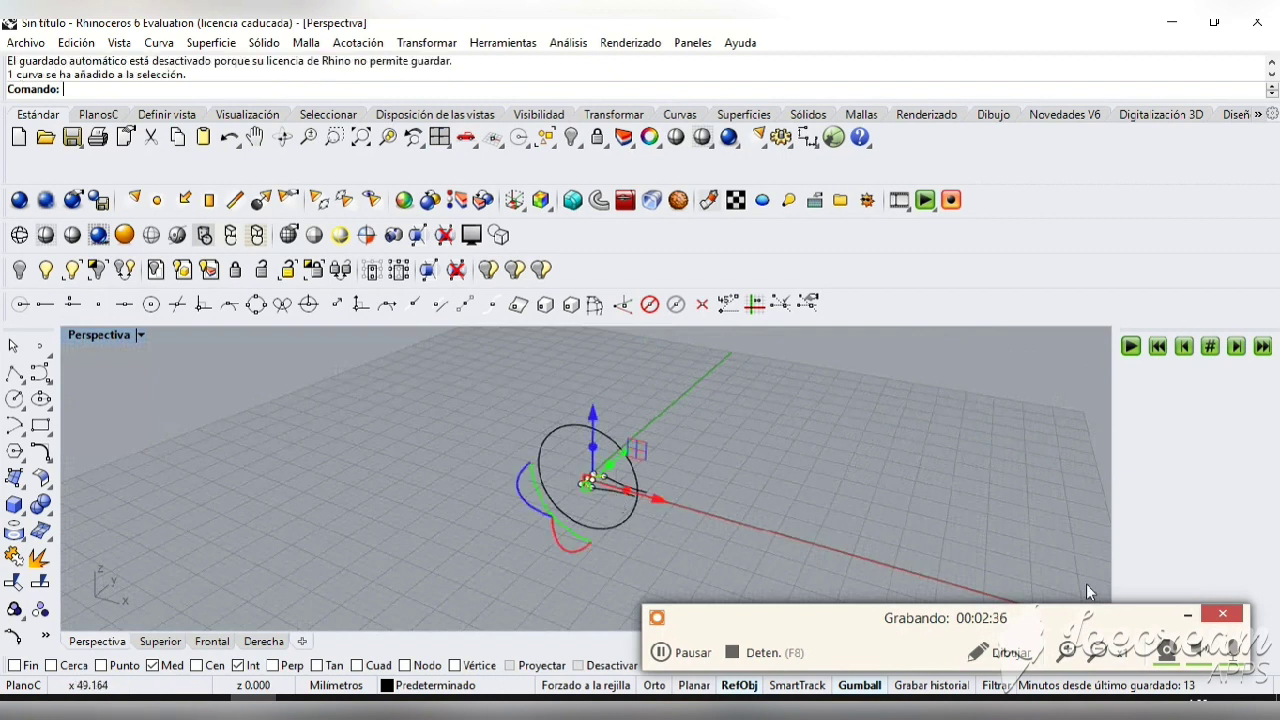
pyautogui.click(1184, 616)
pyautogui.click(727, 553)
pyautogui.scroll(3, 629, 502)
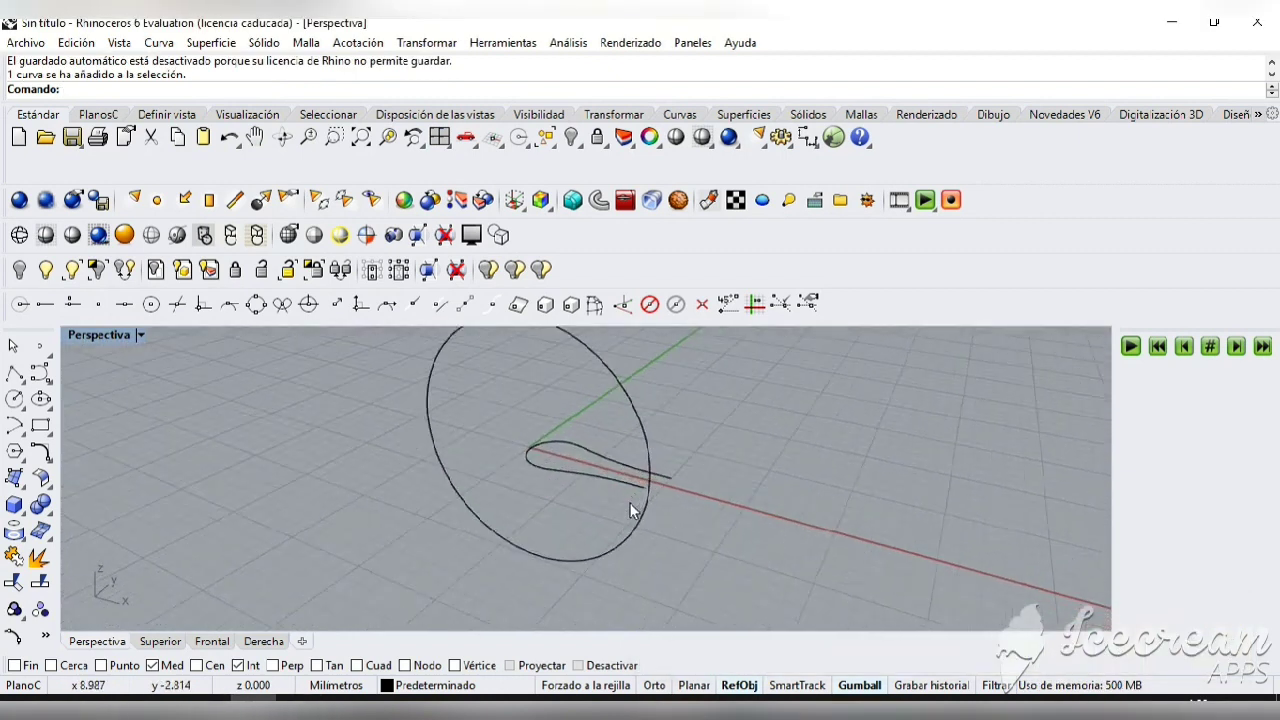
# - Join the selected arc, upper blend curve and mirrored lower blend curve
pyautogui.moveTo(488, 390); pyautogui.dragTo(627, 516)
pyautogui.click(620, 516)
pyautogui.click(605, 476)
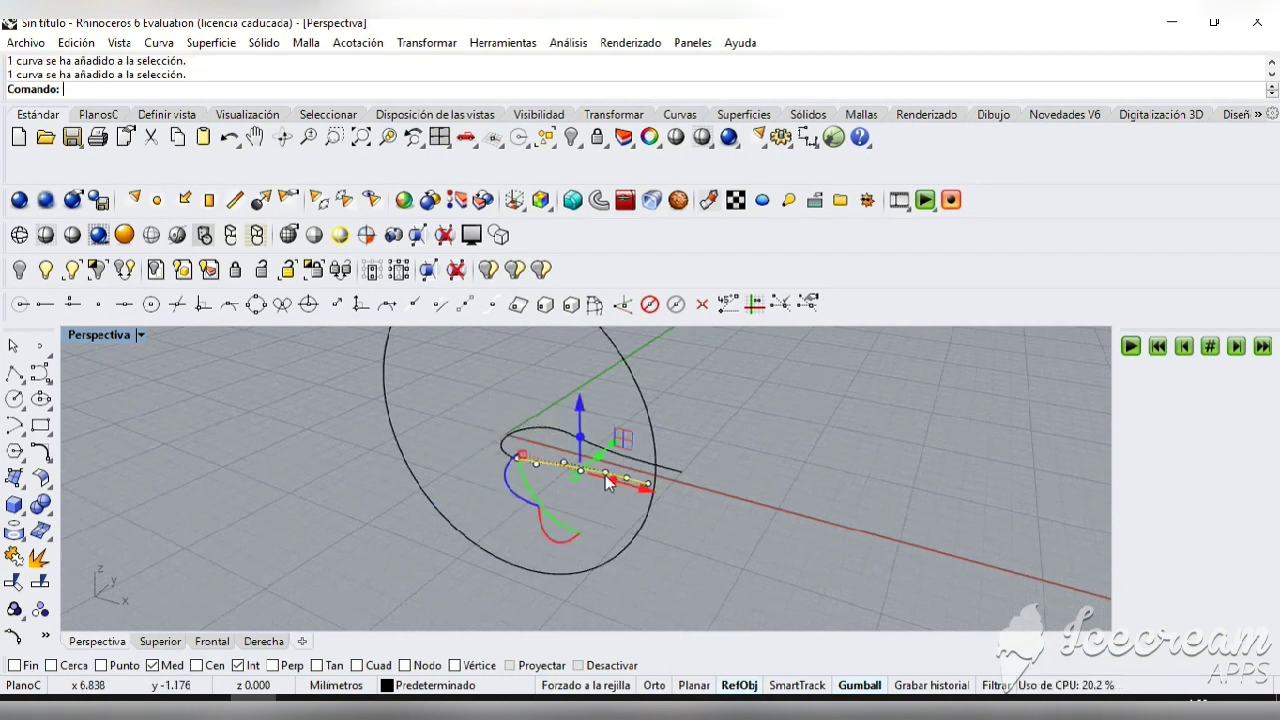
pyautogui.keyDown('shift'); pyautogui.click(521, 434); pyautogui.keyUp('shift')
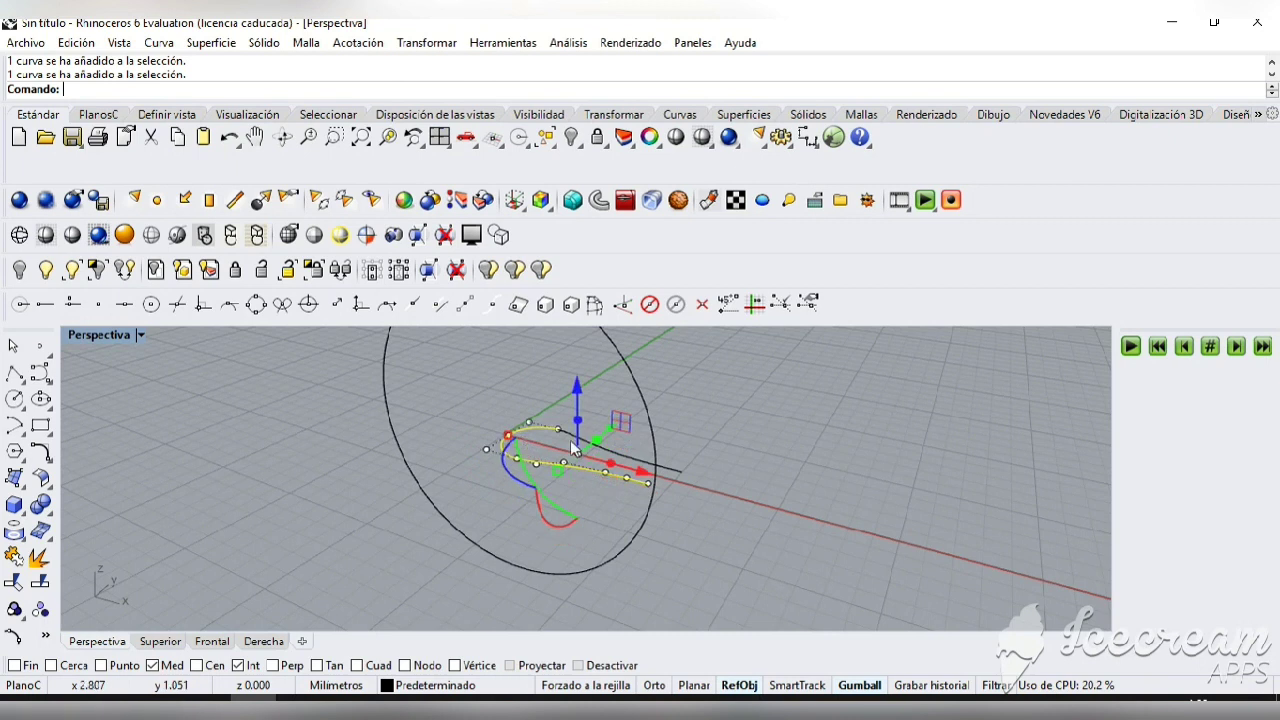
pyautogui.keyDown('shift'); pyautogui.click(618, 458); pyautogui.keyUp('shift')
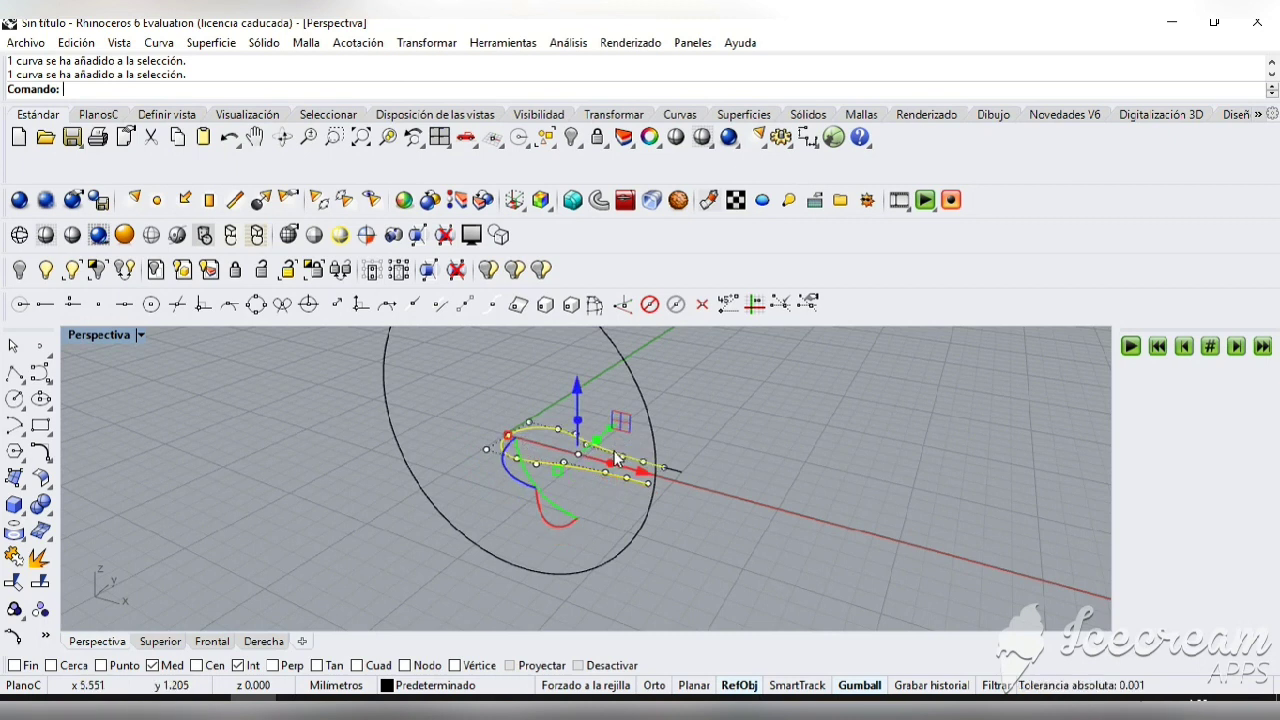
pyautogui.click(14, 558)
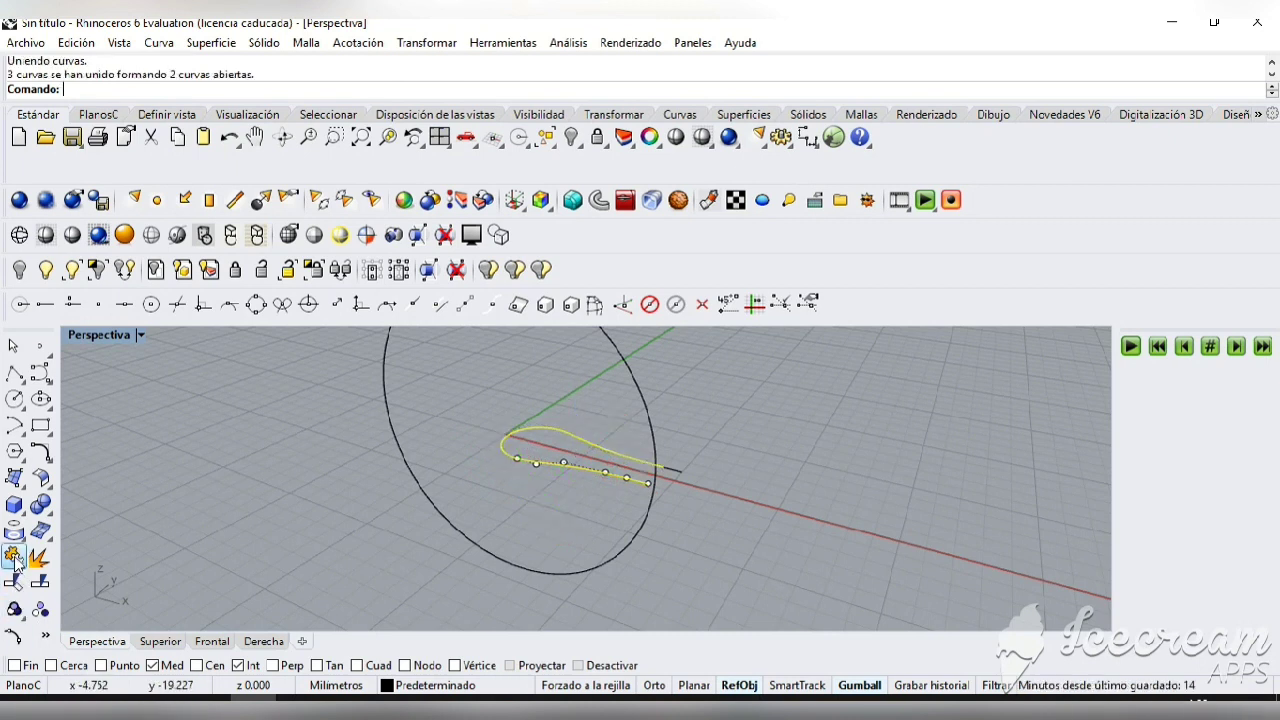
pyautogui.click(14, 558)
pyautogui.click(310, 482)
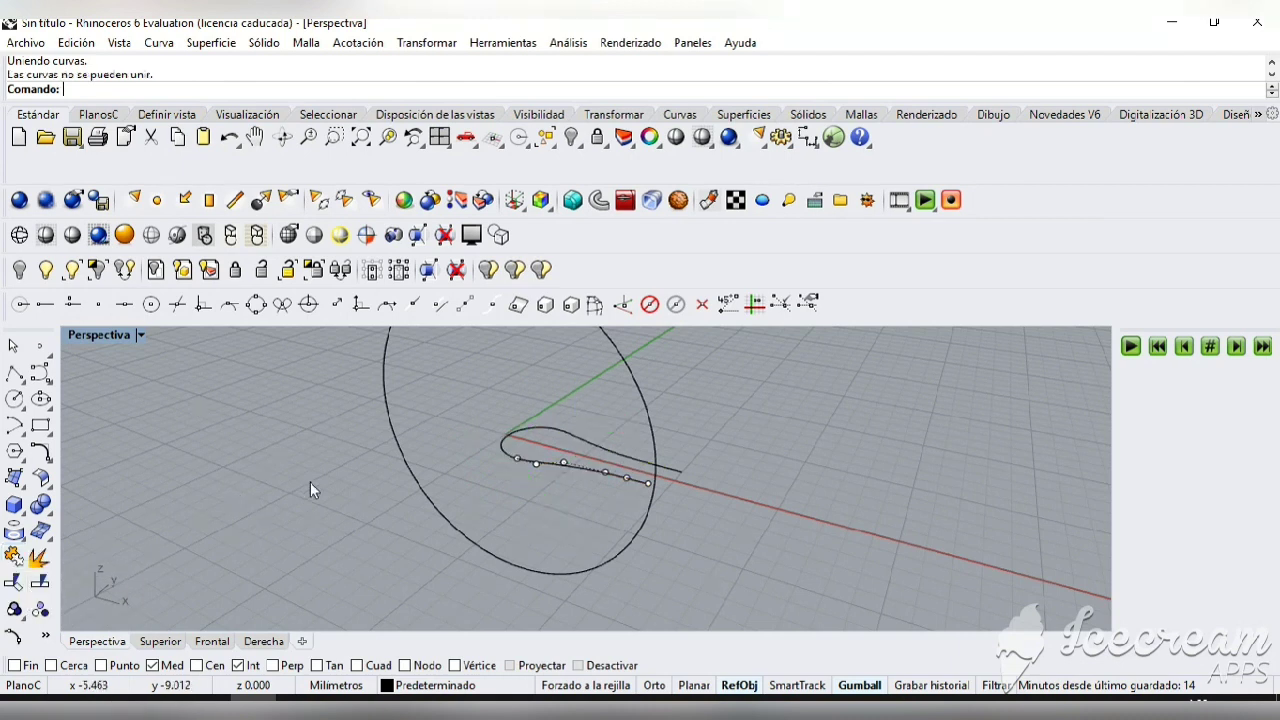
# - Try to join the mirrored lower blend curve to the joined arc and upper blend
pyautogui.click(516, 465)
pyautogui.click(486, 458)
pyautogui.moveTo(492, 420); pyautogui.dragTo(614, 484)
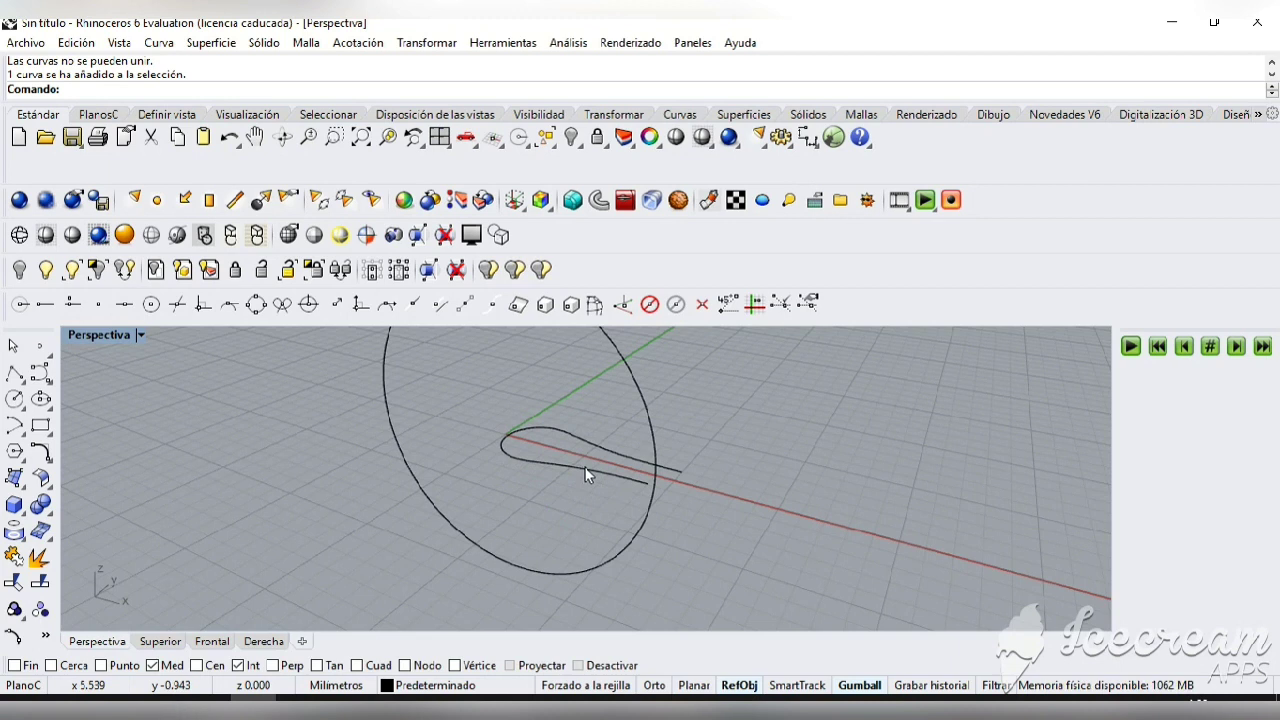
pyautogui.click(533, 456)
pyautogui.keyDown('shift'); pyautogui.click(508, 446); pyautogui.keyUp('shift')
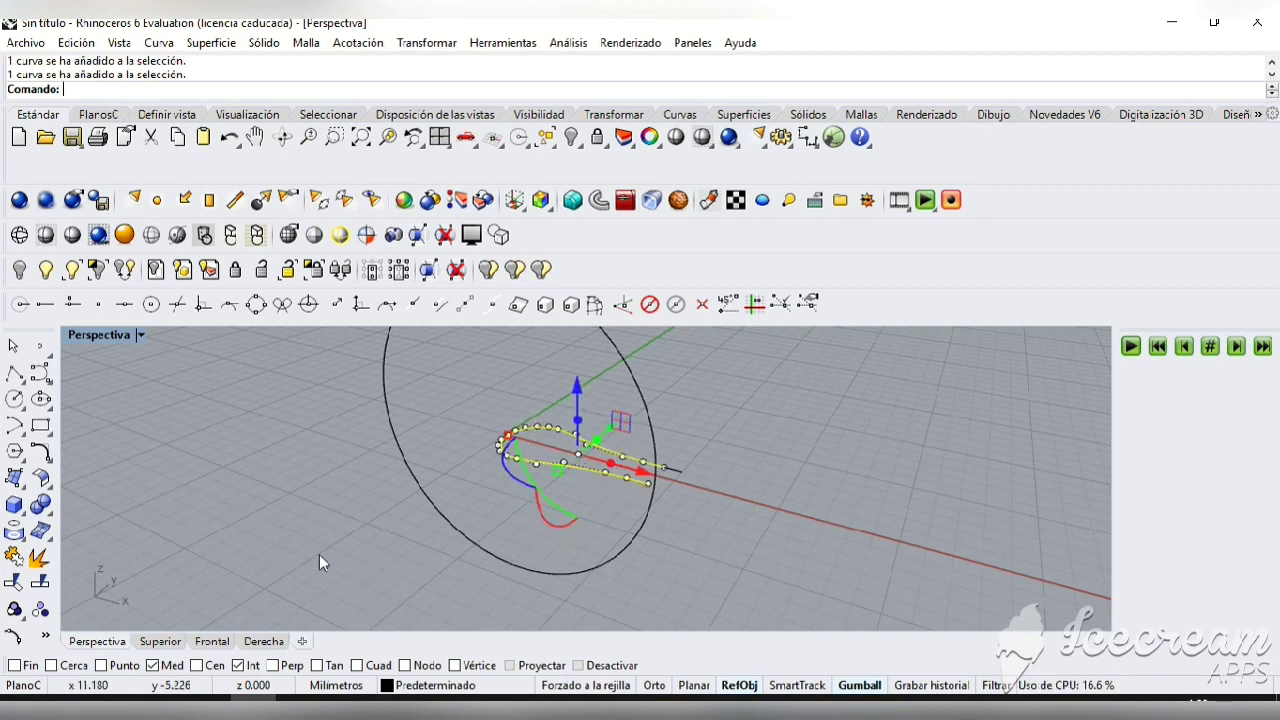
pyautogui.click(14, 582)
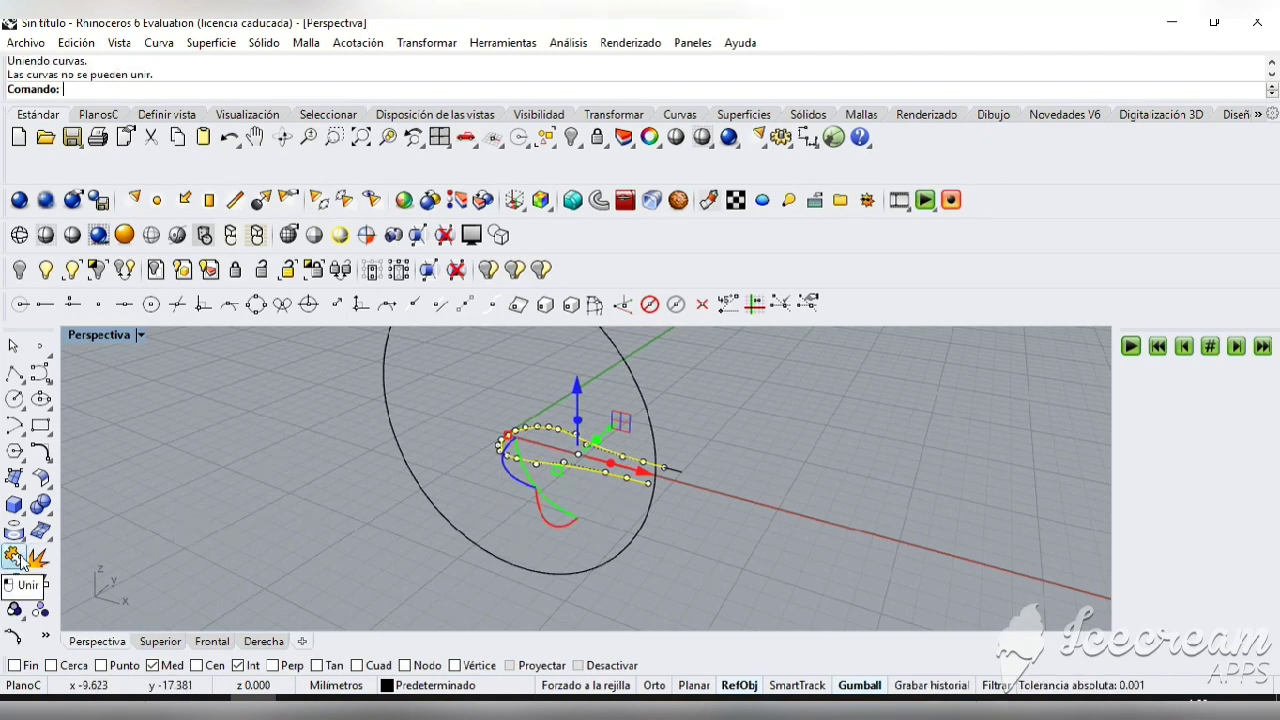
pyautogui.click(333, 500)
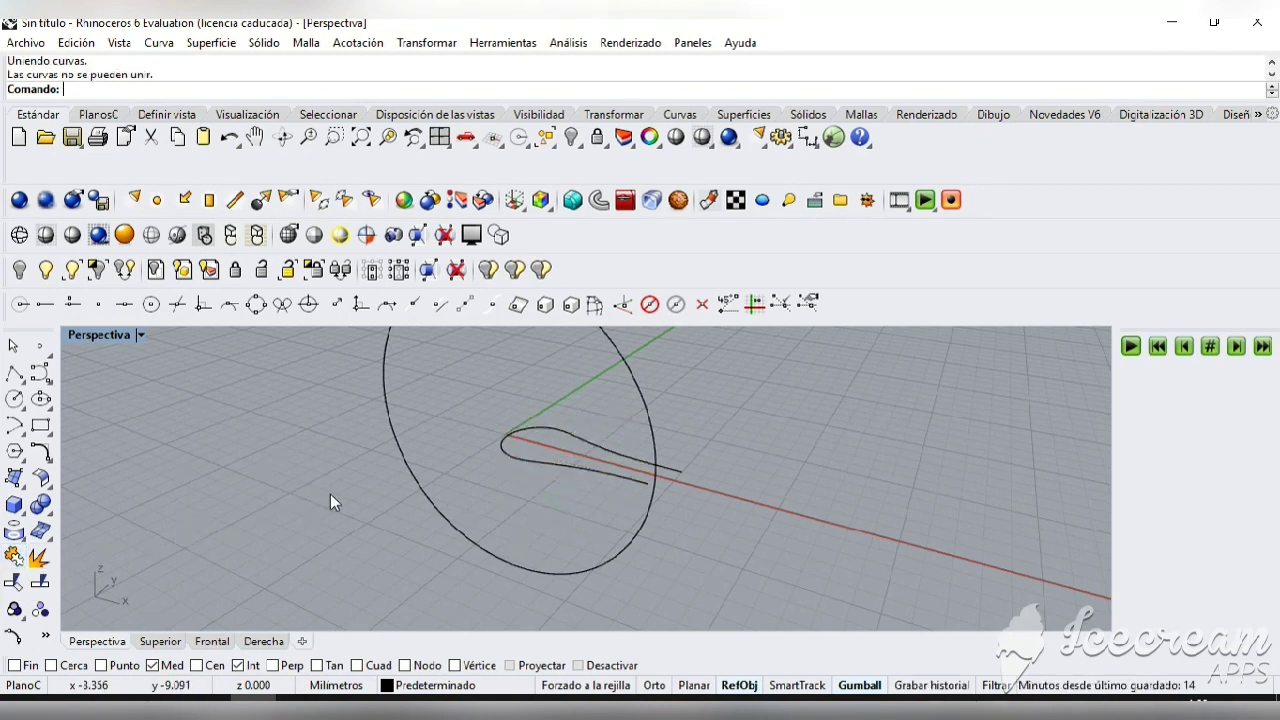
# - Return to the maximised top view and check which profile curves are joined by selecting them one at a time
pyautogui.click(440, 137)
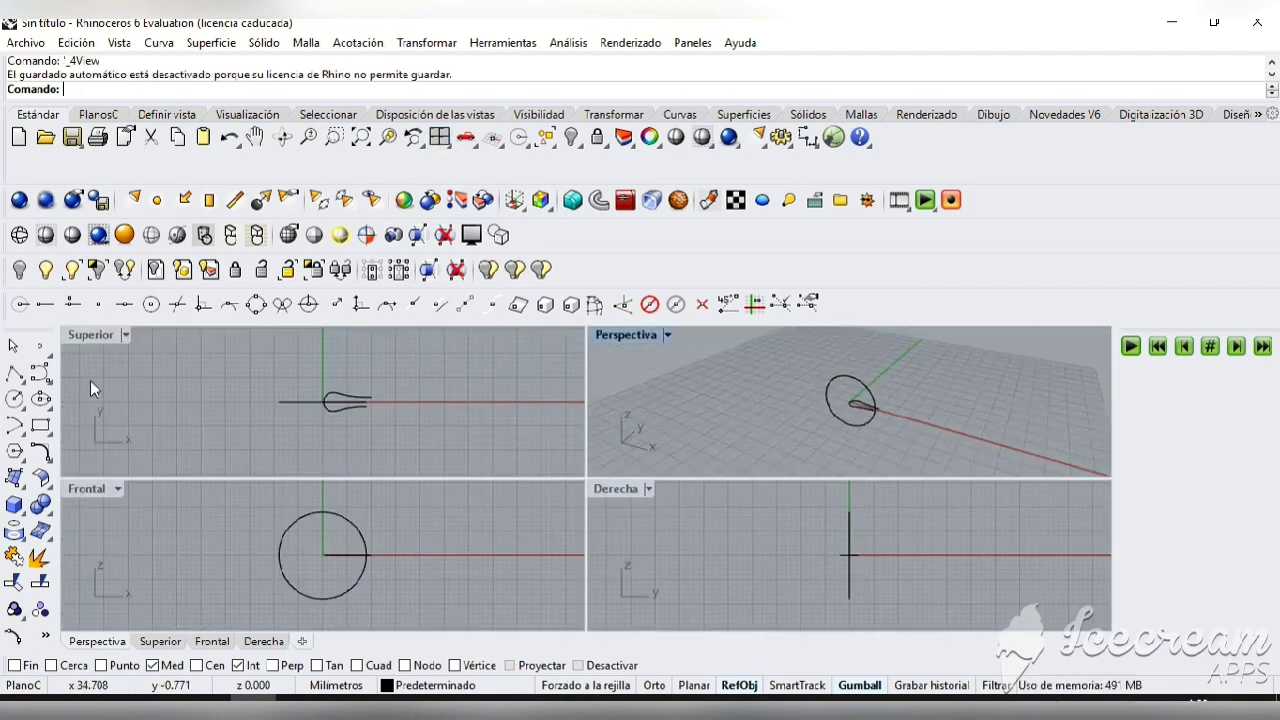
pyautogui.doubleClick(84, 336)
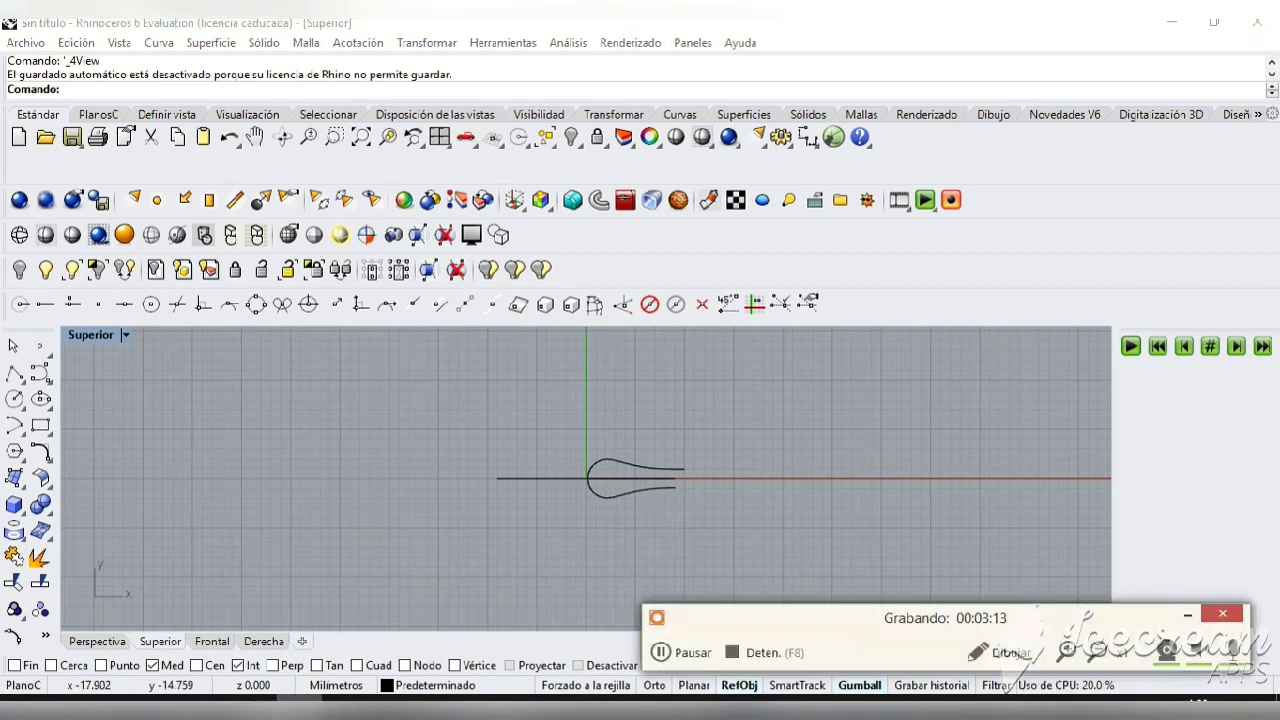
pyautogui.click(660, 652)
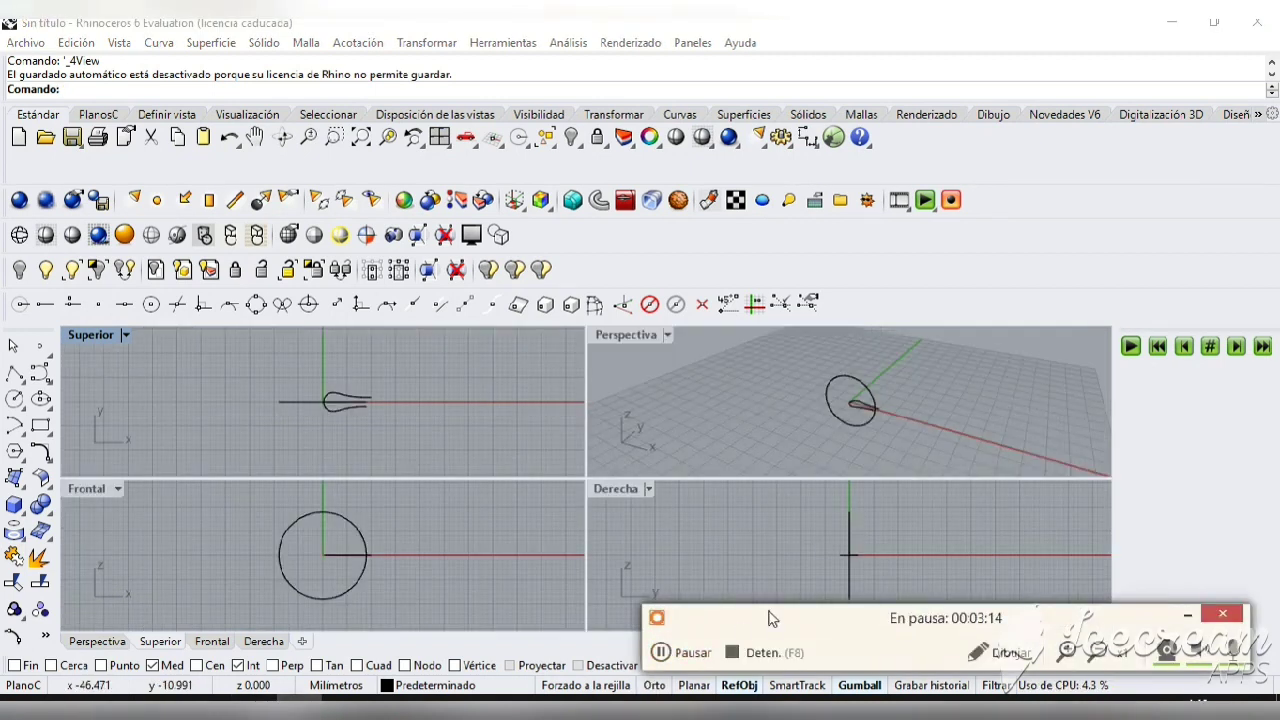
pyautogui.press('F7')
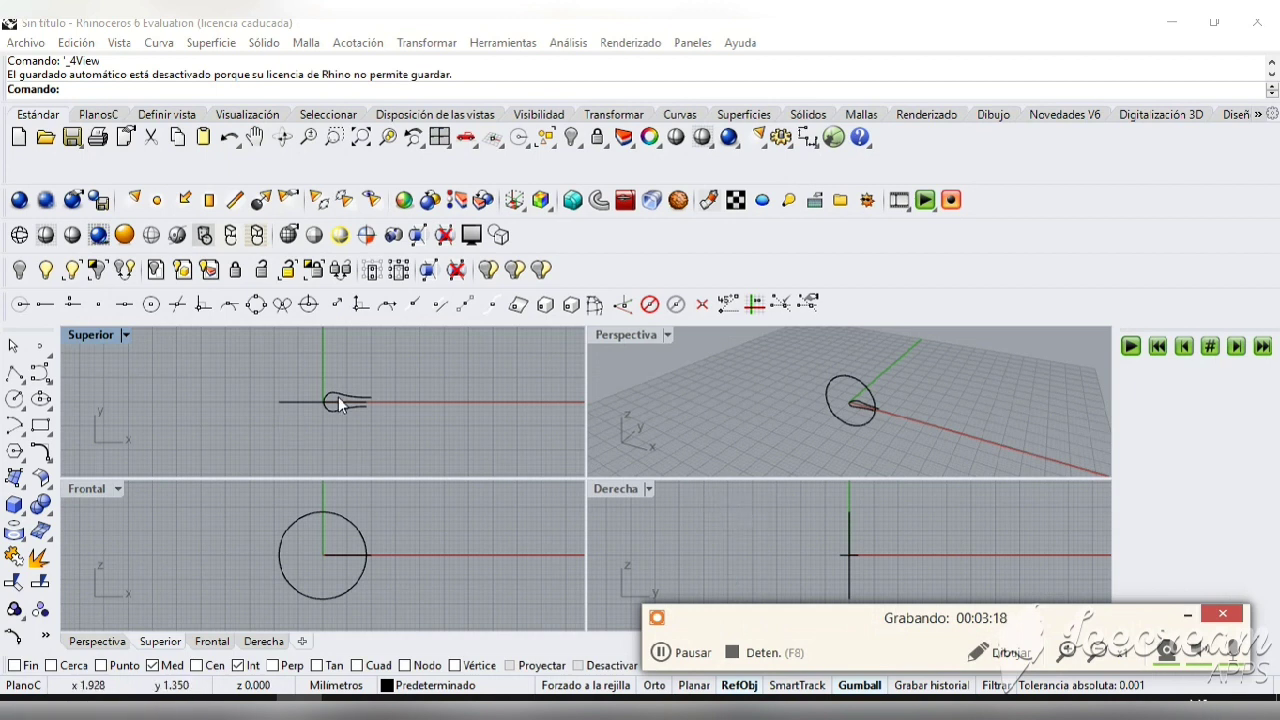
pyautogui.doubleClick(101, 334)
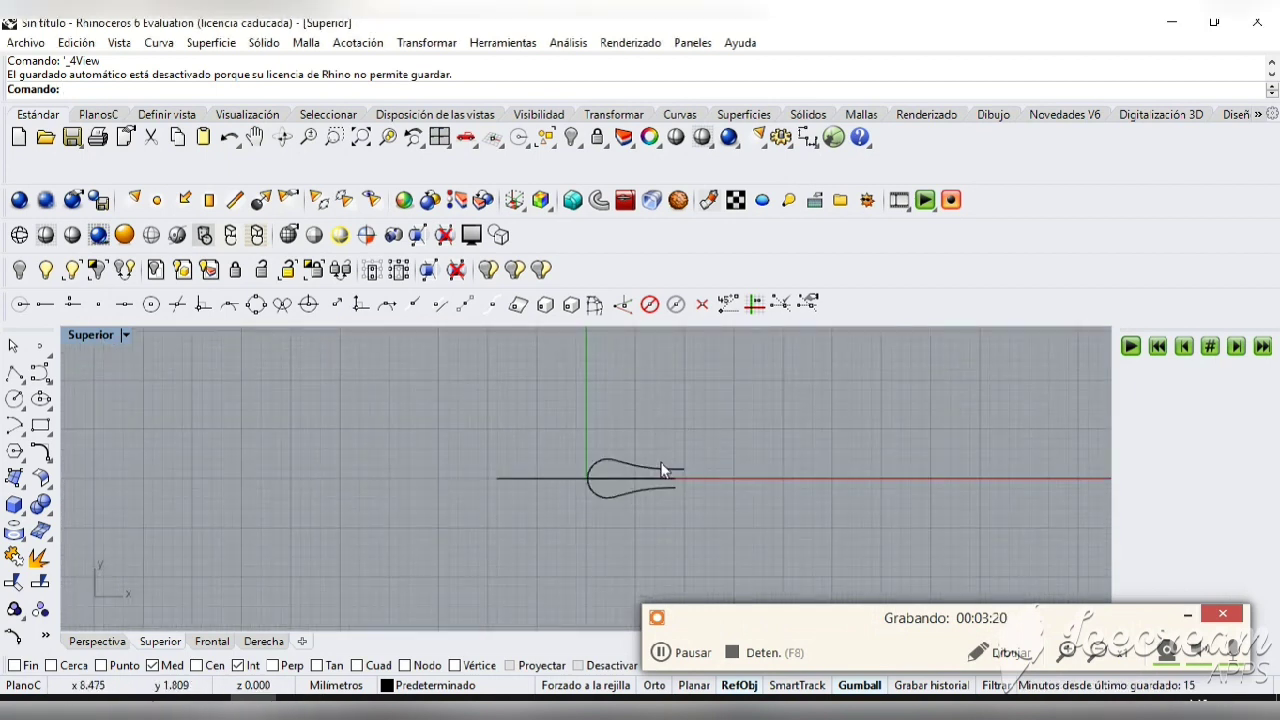
pyautogui.click(655, 488)
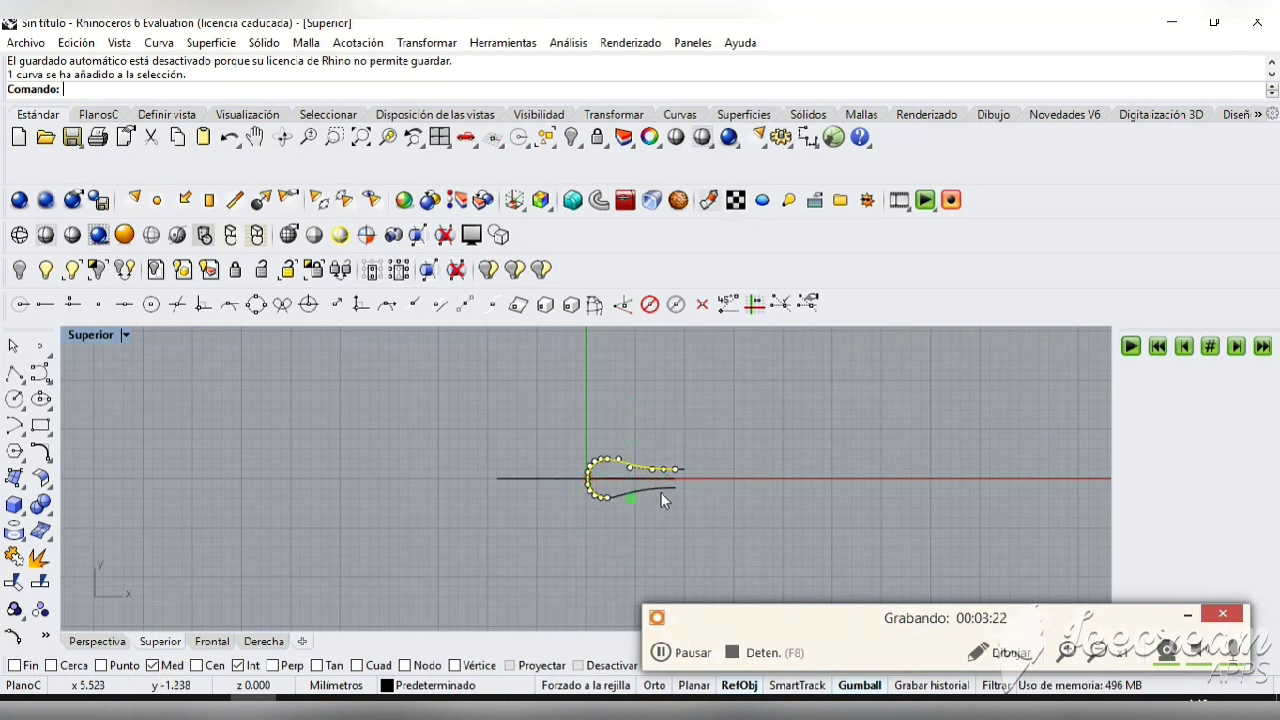
pyautogui.click(650, 490)
pyautogui.click(655, 517)
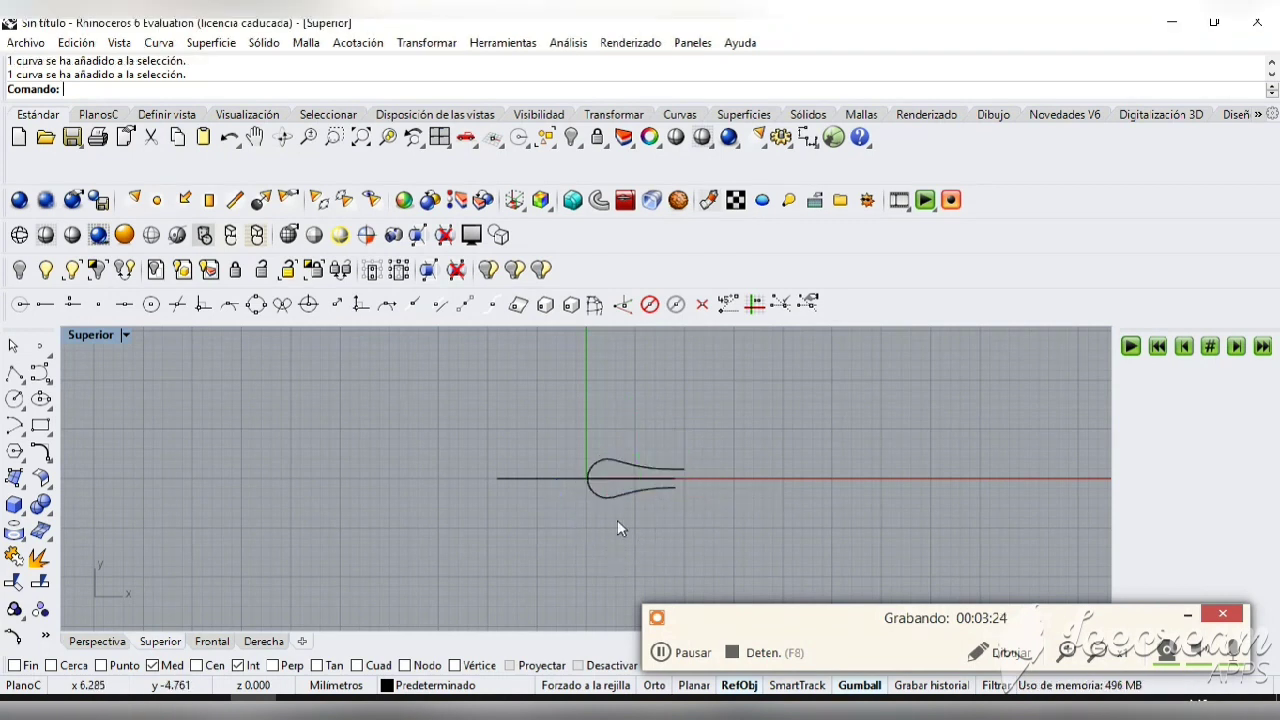
# - In the maximised perspective view, create a curve from two views using the ring circle and the mirrored lower blend curve
pyautogui.doubleClick(92, 335)
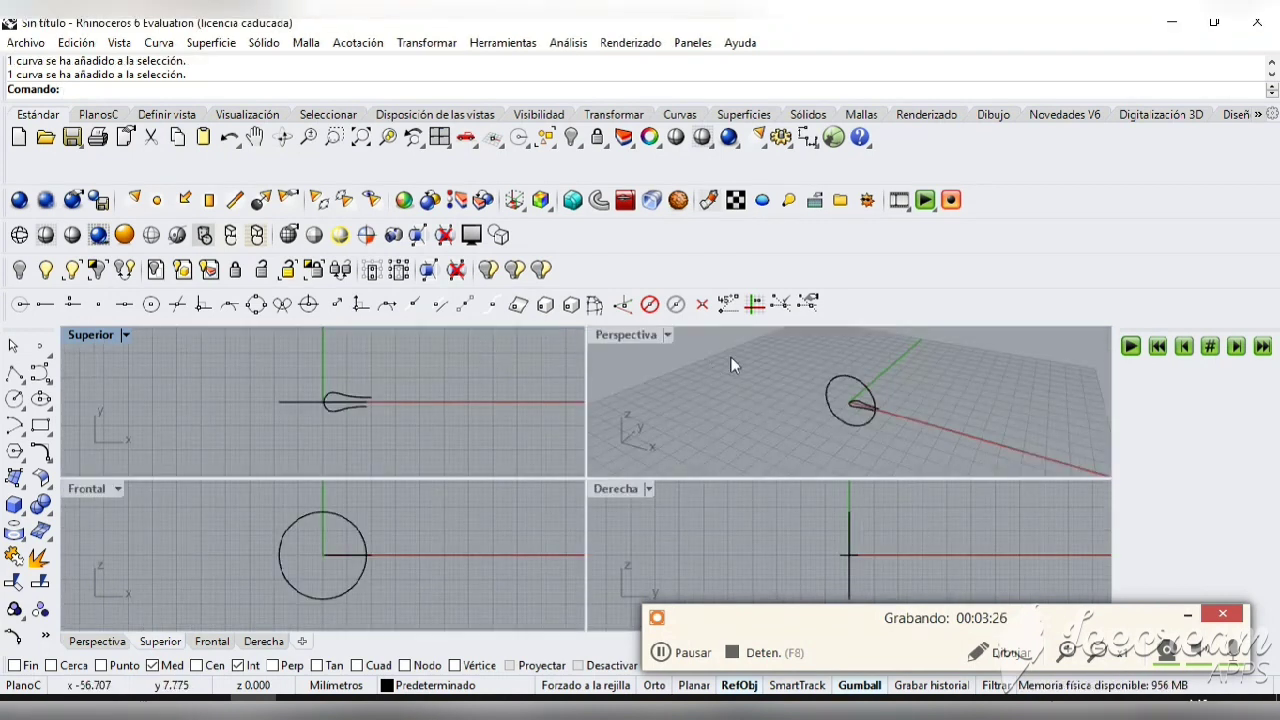
pyautogui.doubleClick(623, 336)
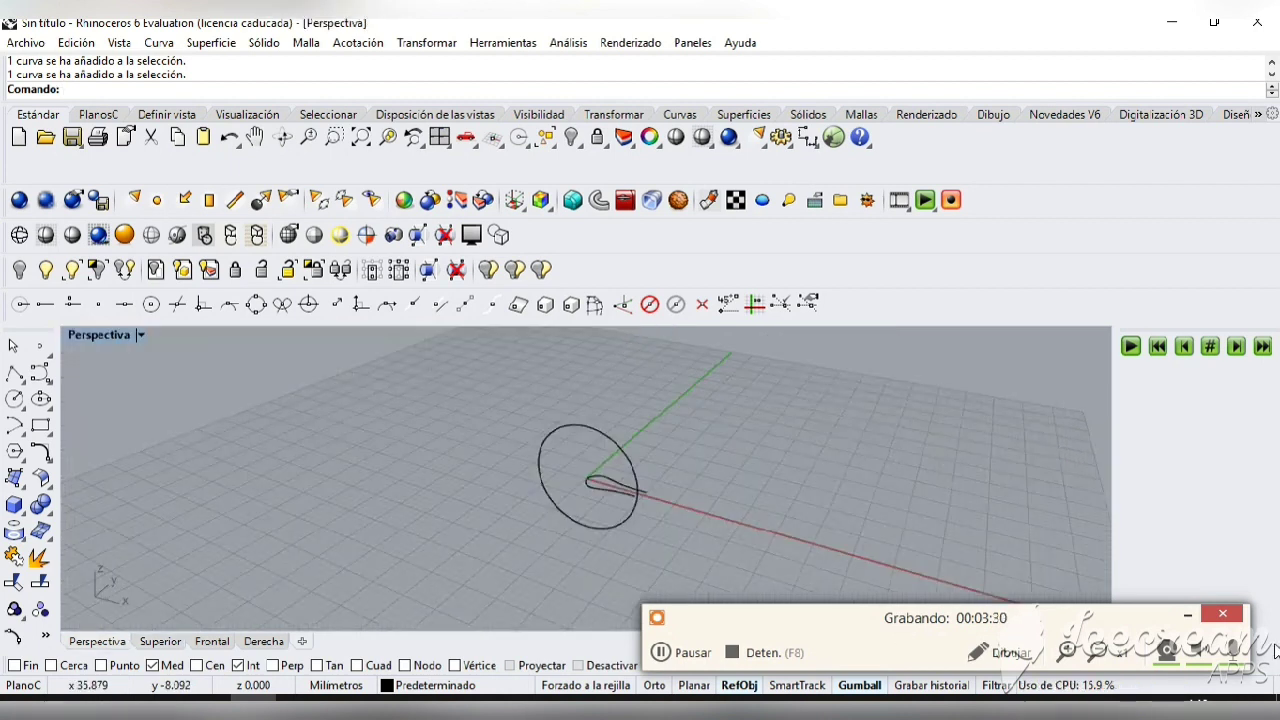
pyautogui.click(595, 488)
pyautogui.press('Escape')
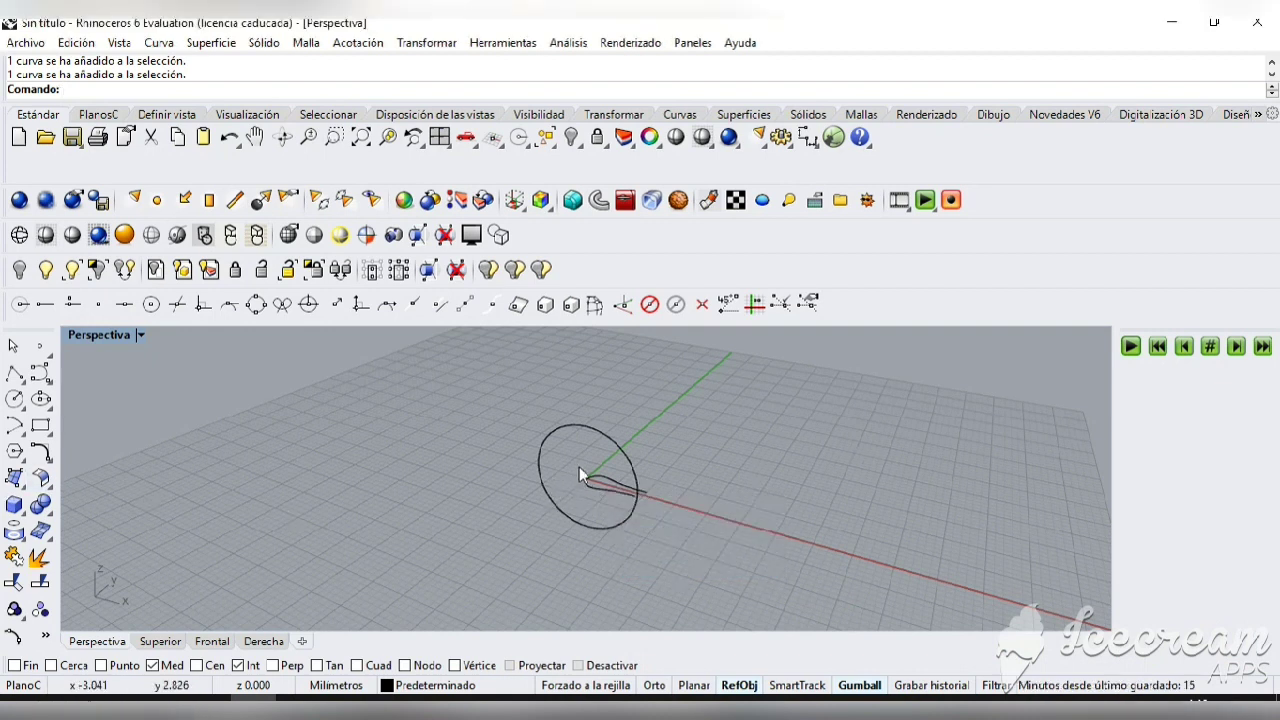
pyautogui.click(48, 462)
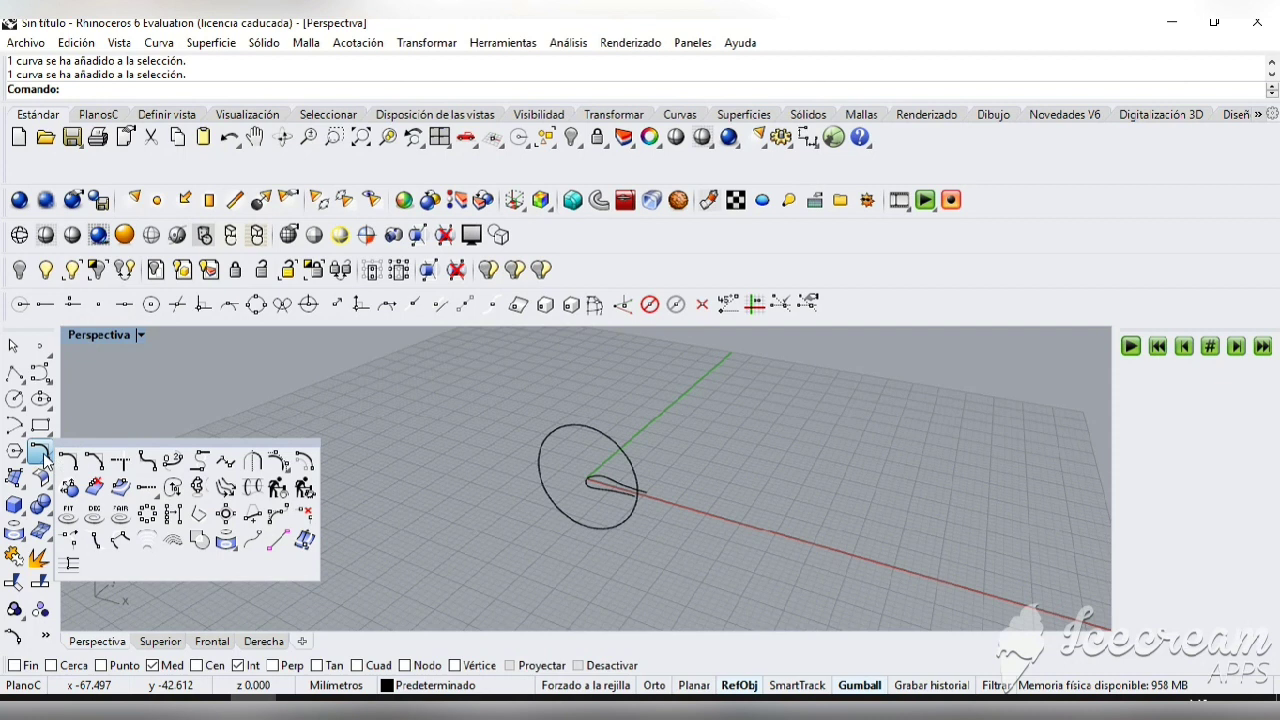
pyautogui.click(199, 487)
pyautogui.click(597, 427)
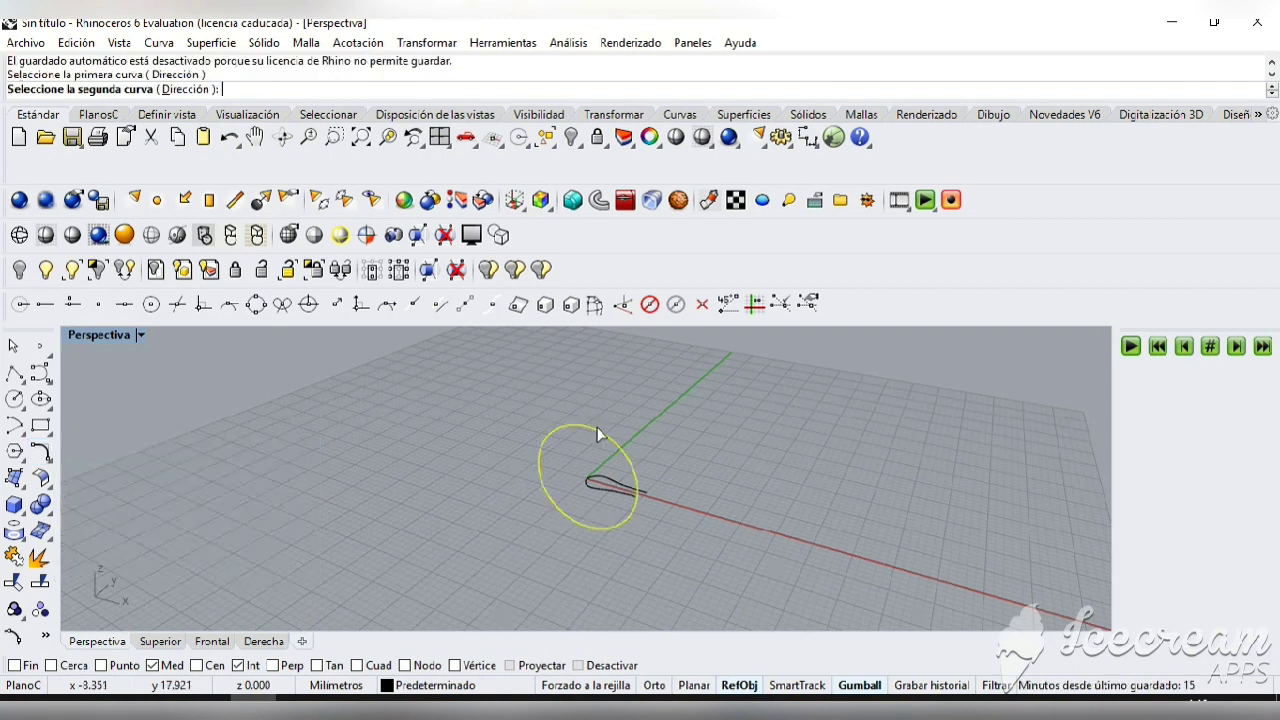
pyautogui.click(606, 486)
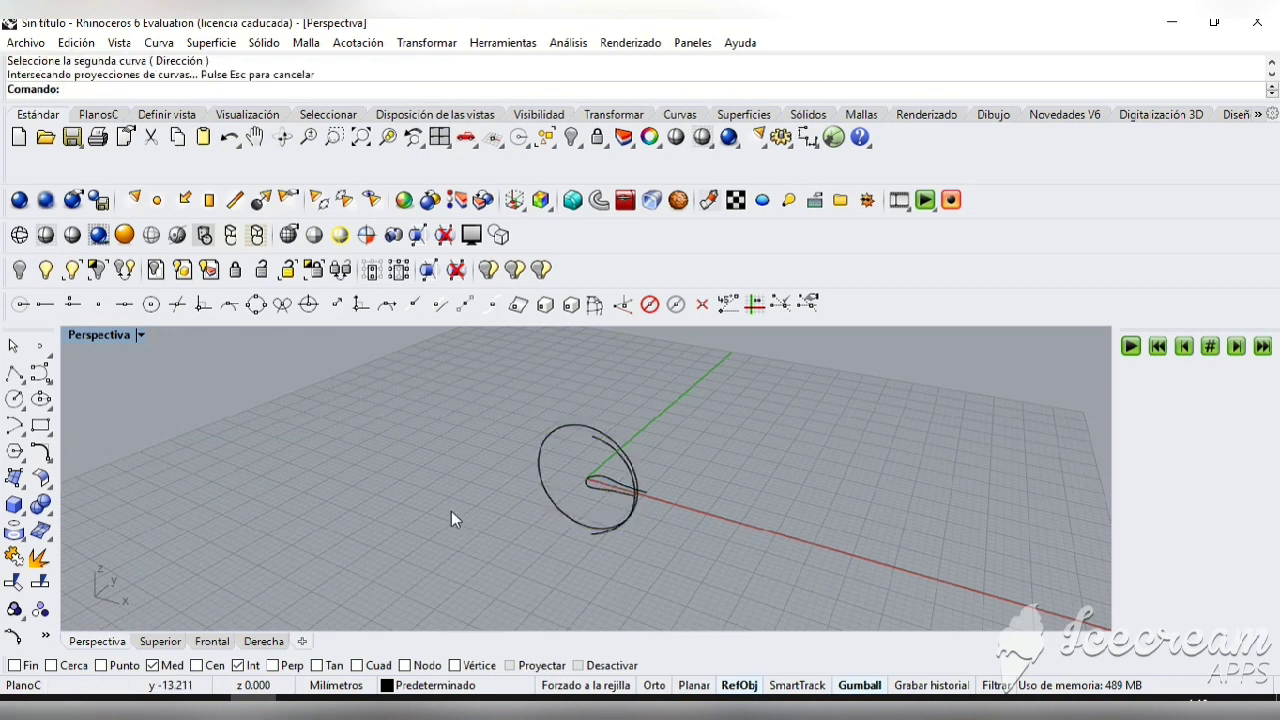
# - Create a second curve from two views using the ring circle and the joined arc and upper blend curve
pyautogui.press('Return')
pyautogui.click(586, 427)
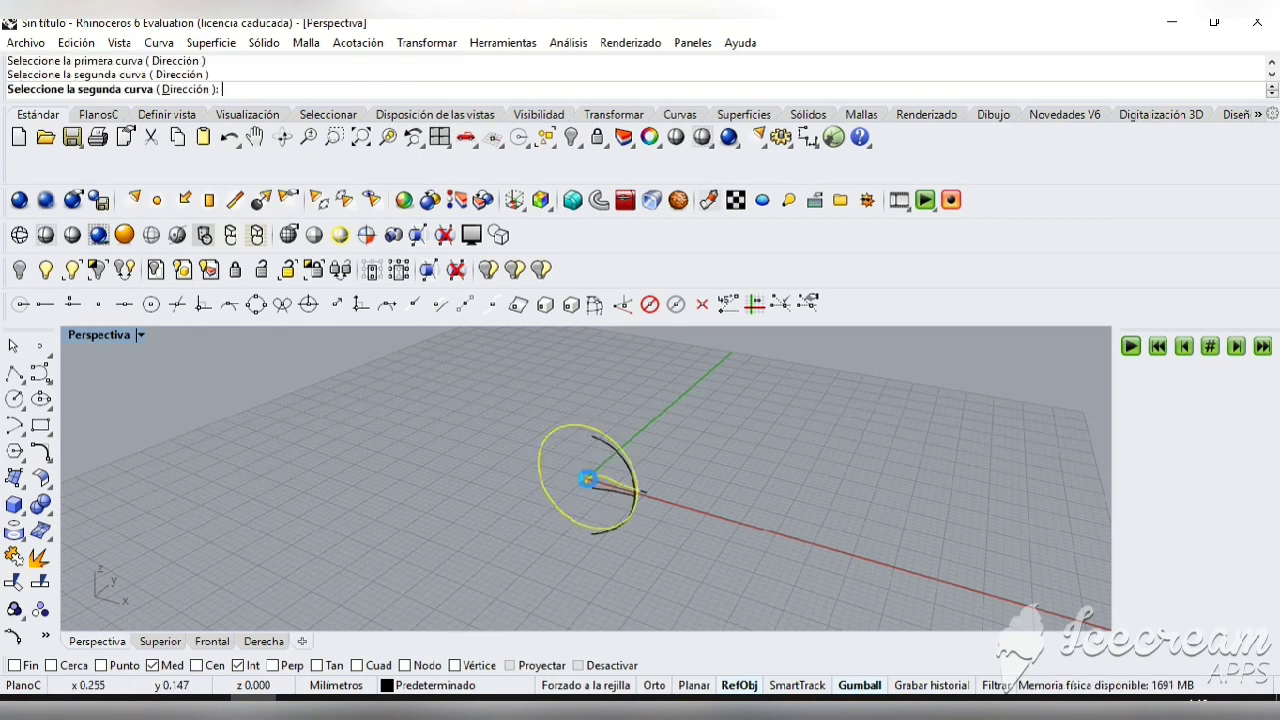
pyautogui.click(587, 479)
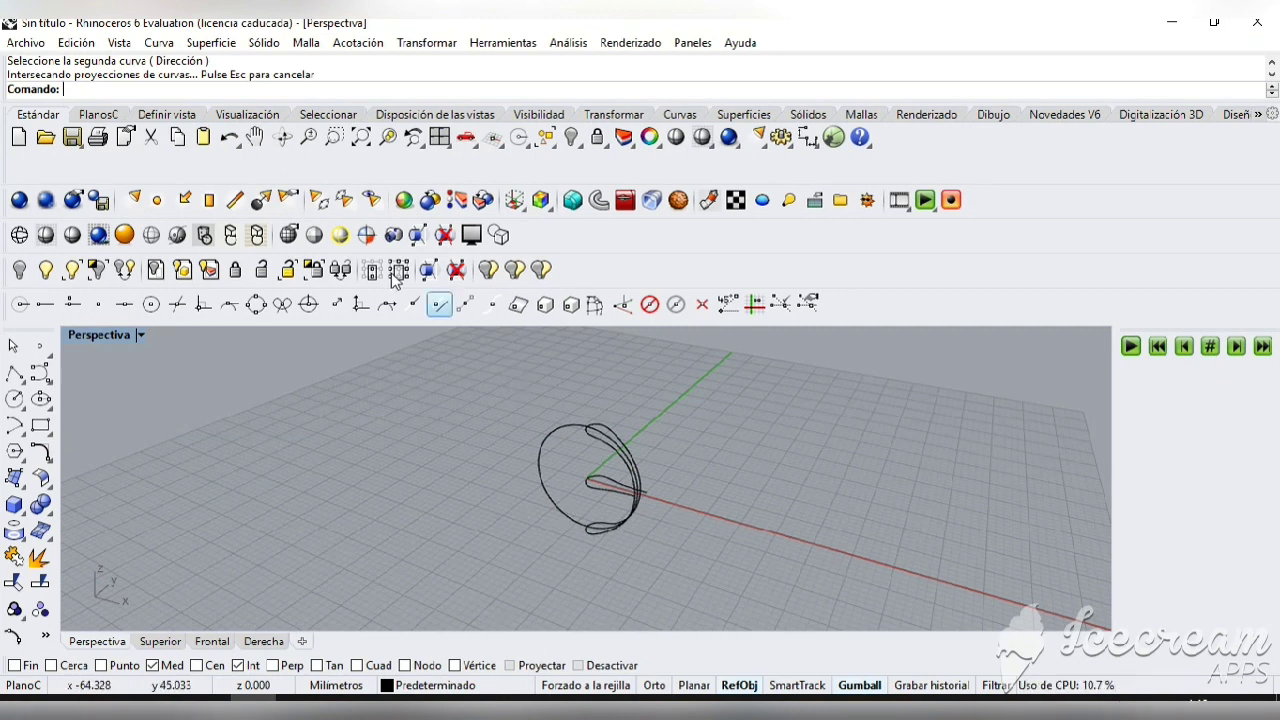
pyautogui.click(282, 137)
pyautogui.moveTo(323, 477); pyautogui.dragTo(277, 466)
pyautogui.press('Return')
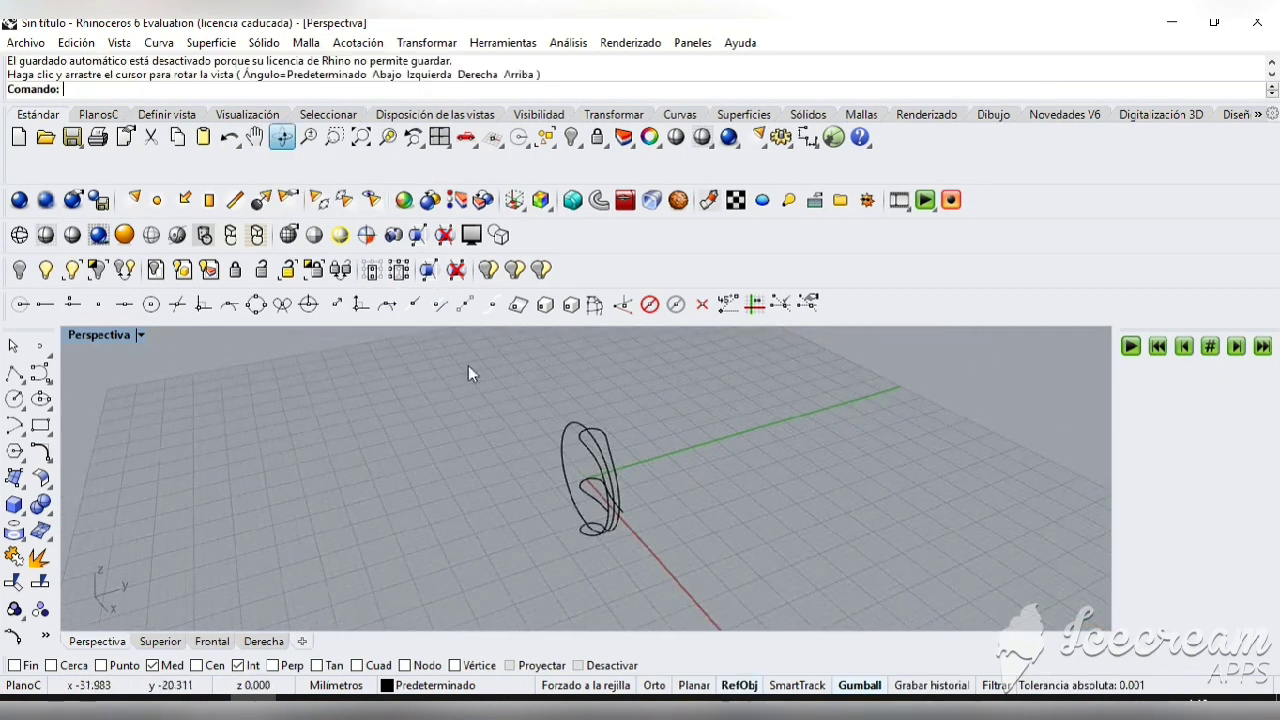
# - In the right view, trim away the lower halves of both new curves, using the flat profile curves as cutting objects
pyautogui.click(439, 137)
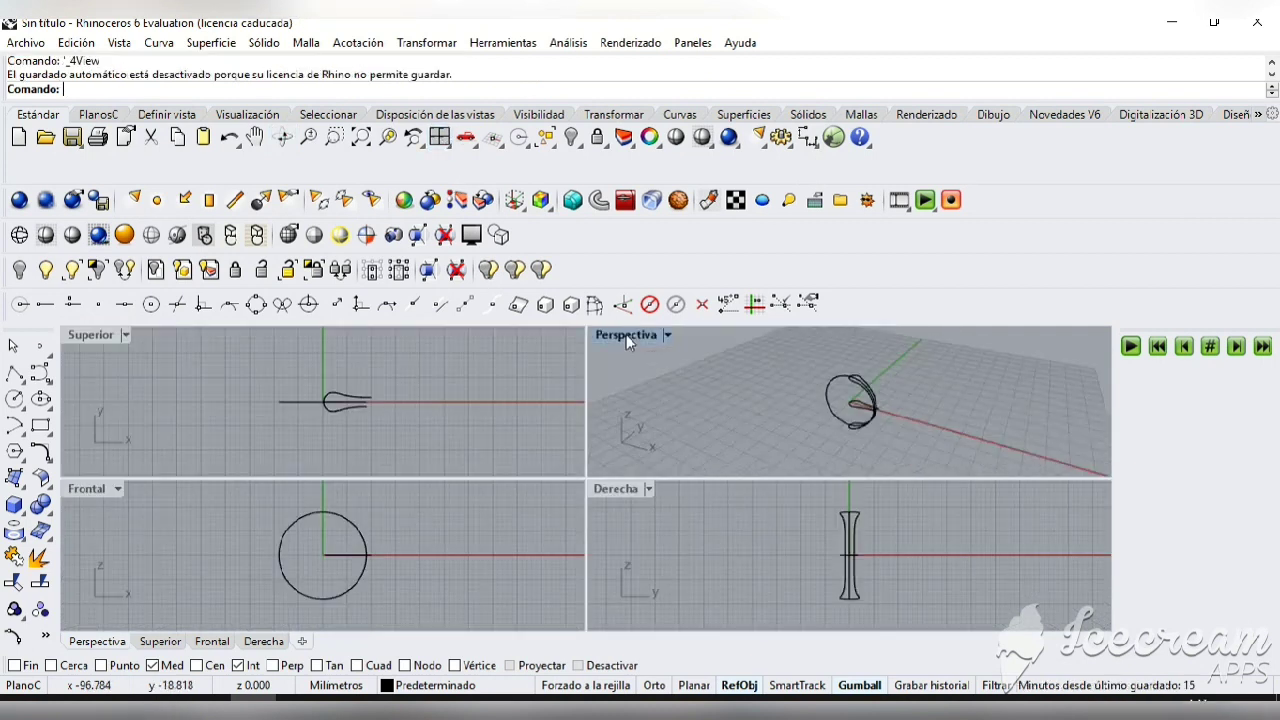
pyautogui.doubleClick(626, 334)
pyautogui.scroll(5, 745, 487)
pyautogui.moveTo(367, 435); pyautogui.dragTo(433, 546)
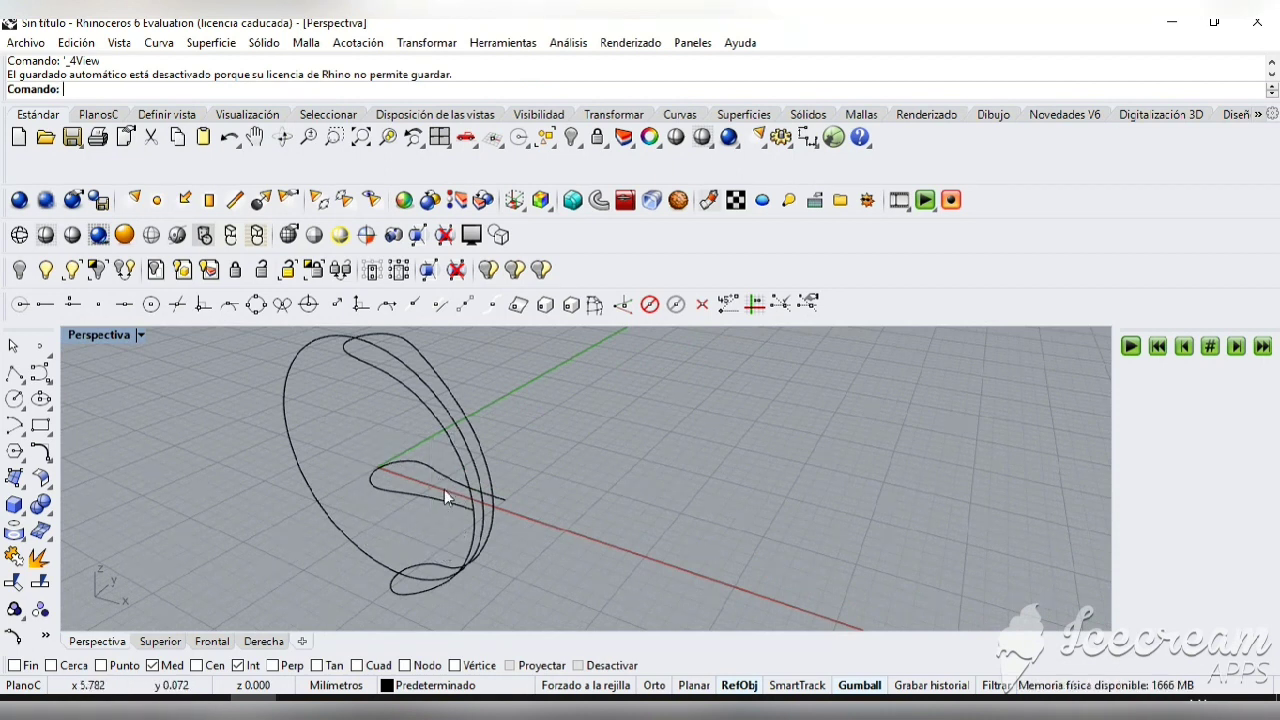
pyautogui.click(444, 490)
pyautogui.keyDown('shift'); pyautogui.click(396, 484); pyautogui.keyUp('shift')
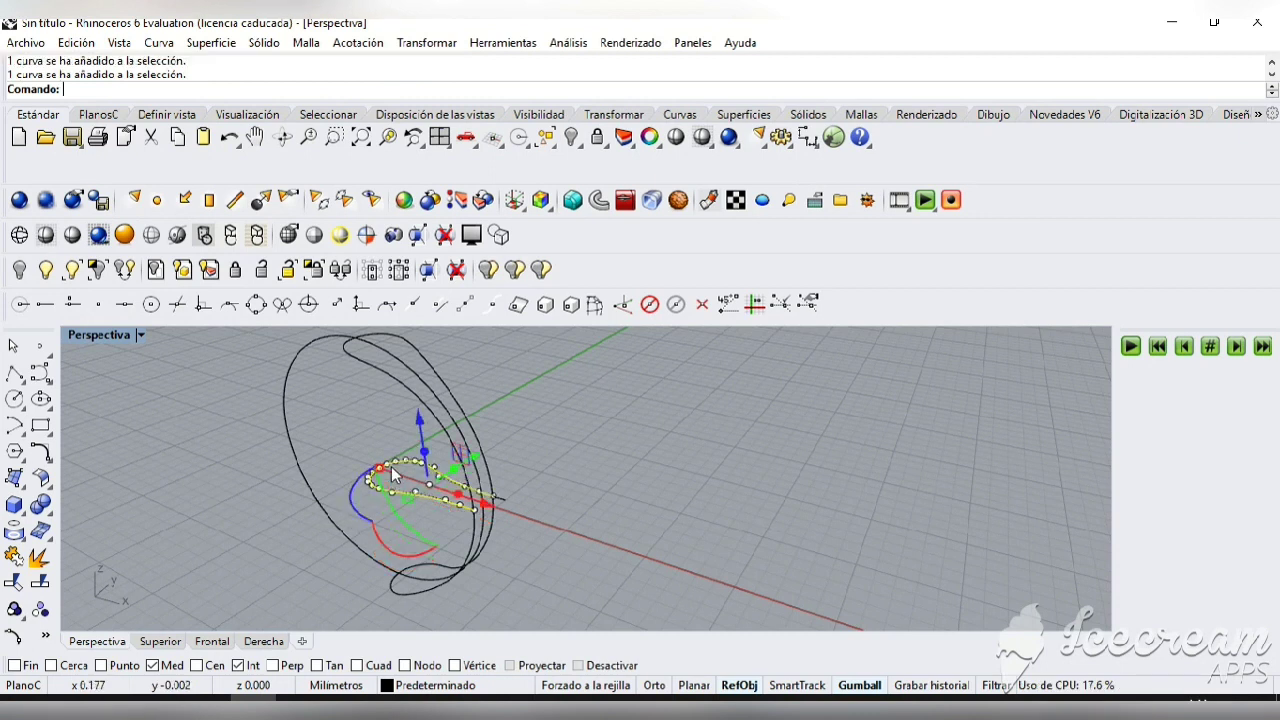
pyautogui.click(440, 137)
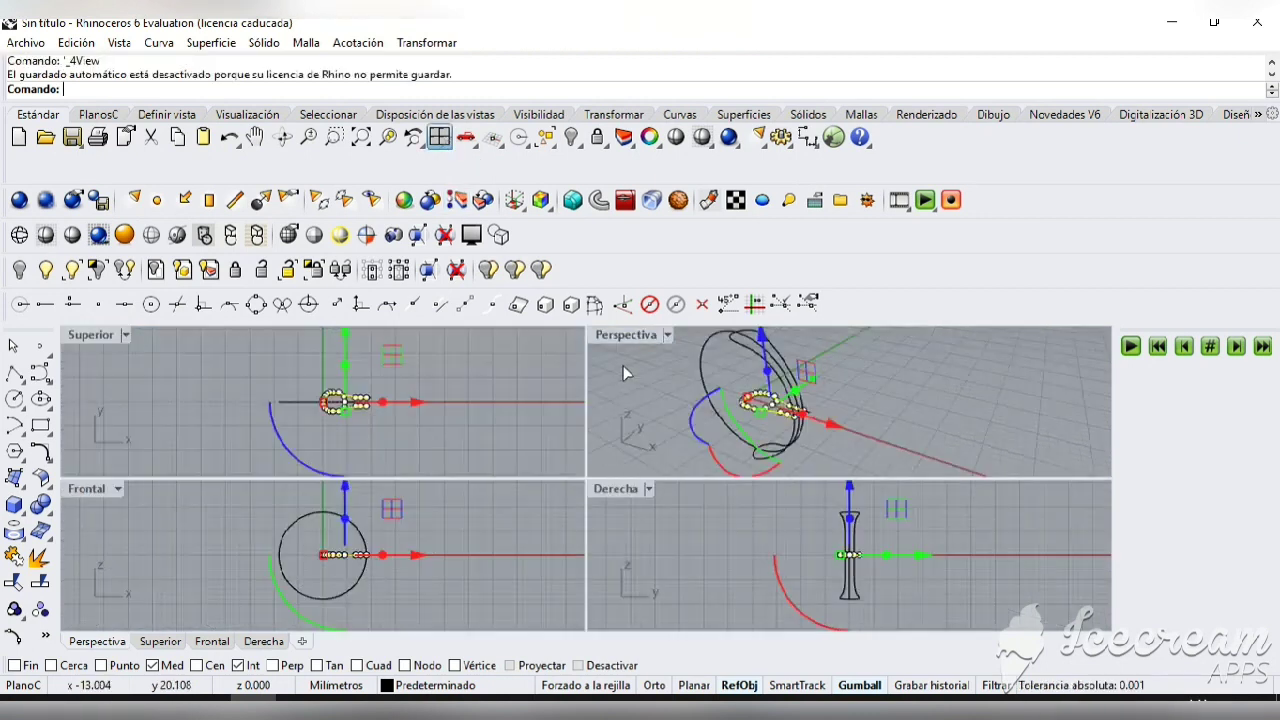
pyautogui.doubleClick(593, 490)
pyautogui.click(14, 582)
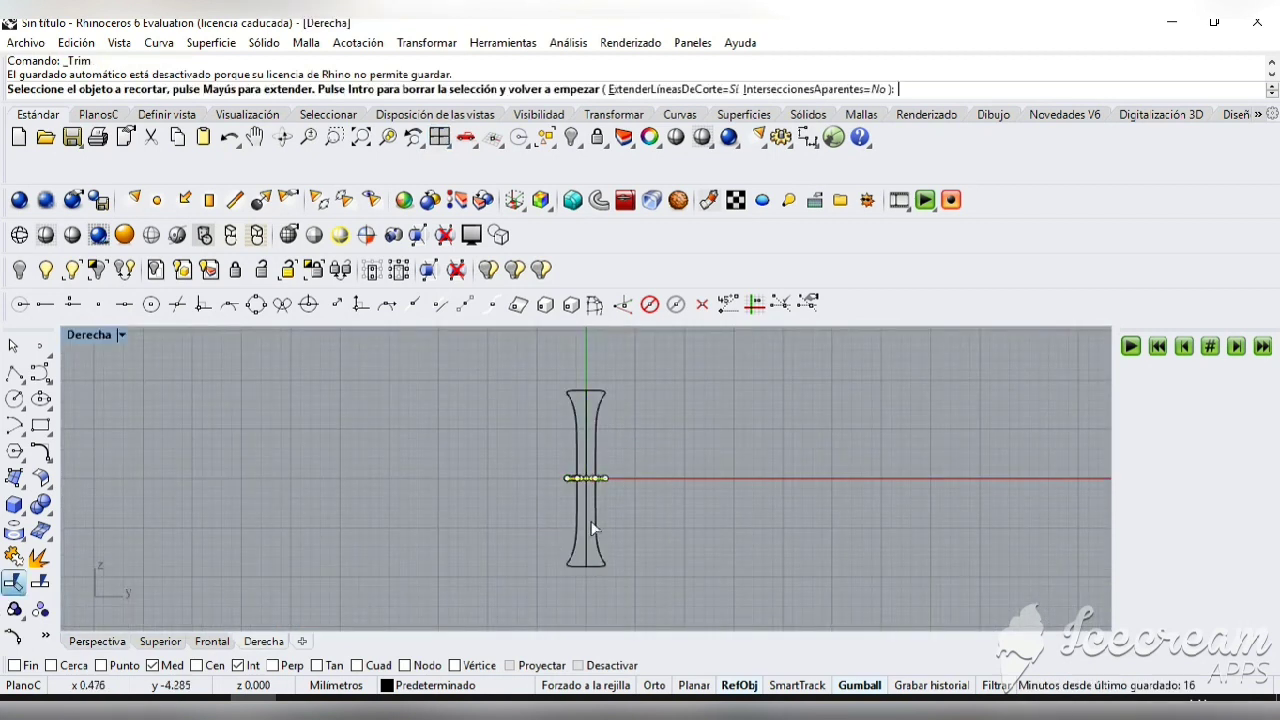
pyautogui.click(597, 524)
pyautogui.click(577, 510)
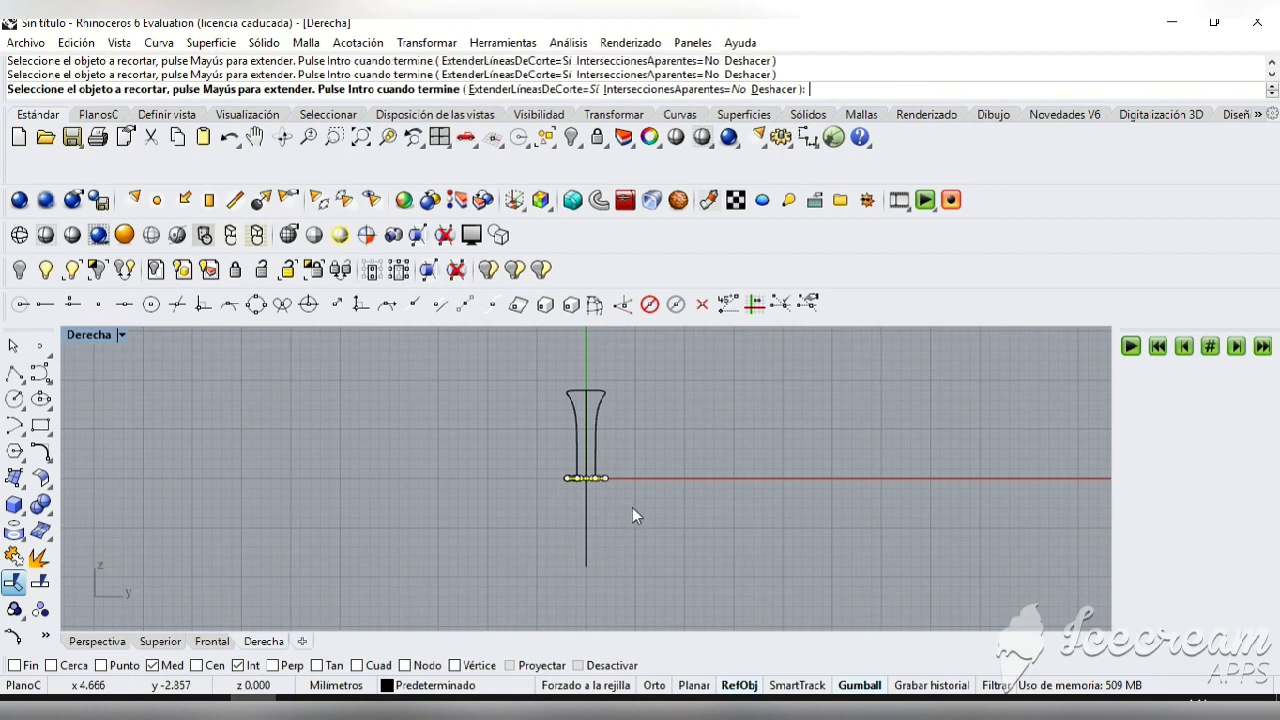
pyautogui.press('Return')
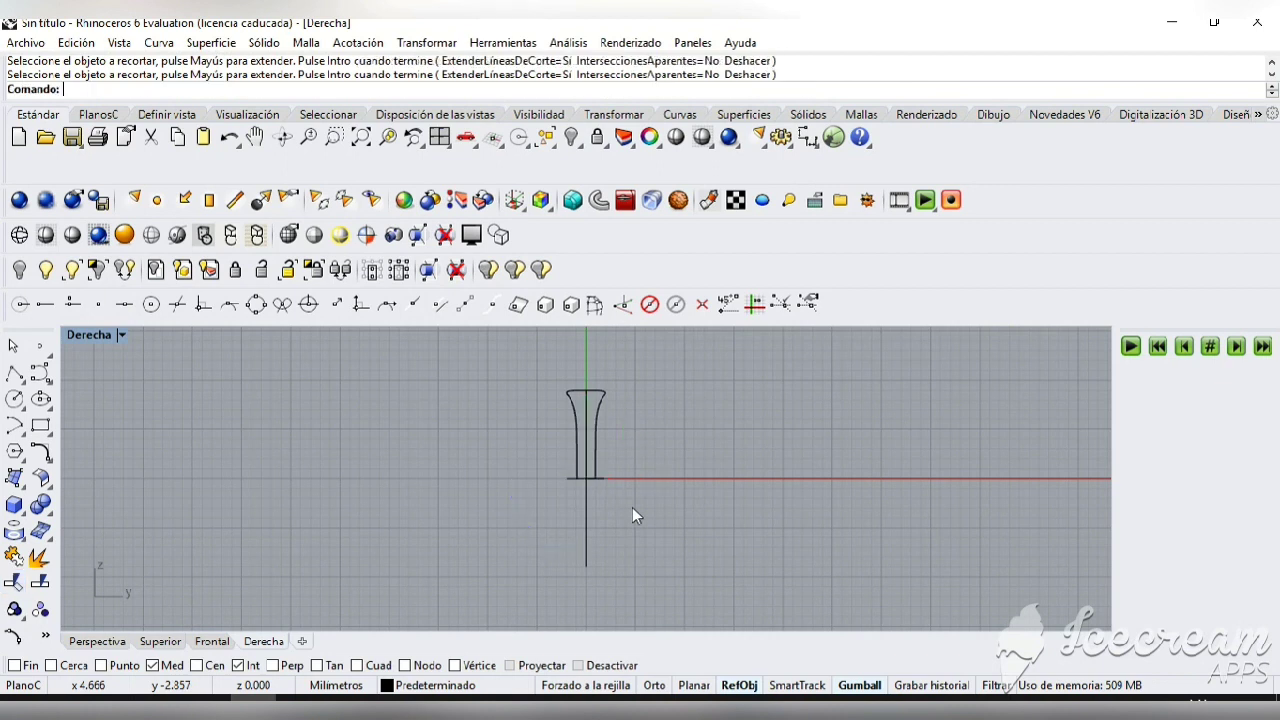
# - Examine the trimmed ring curves from another angle in the maximised perspective view
pyautogui.click(440, 137)
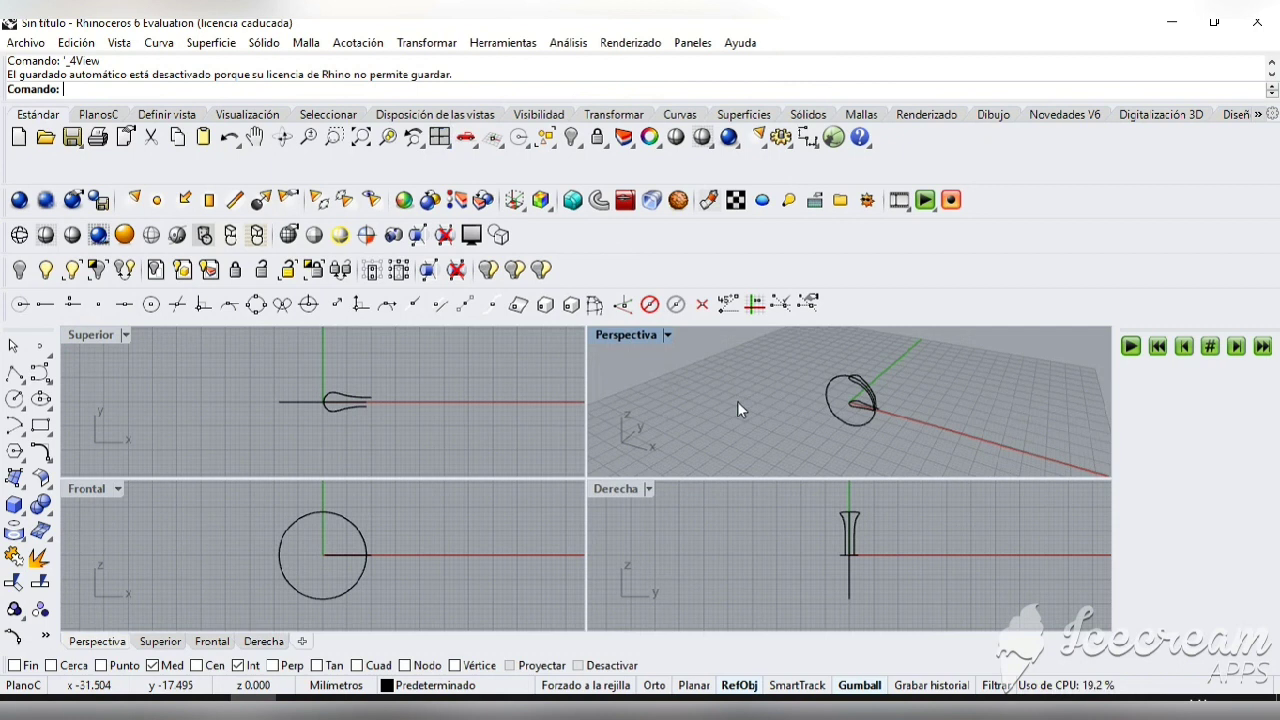
pyautogui.doubleClick(627, 337)
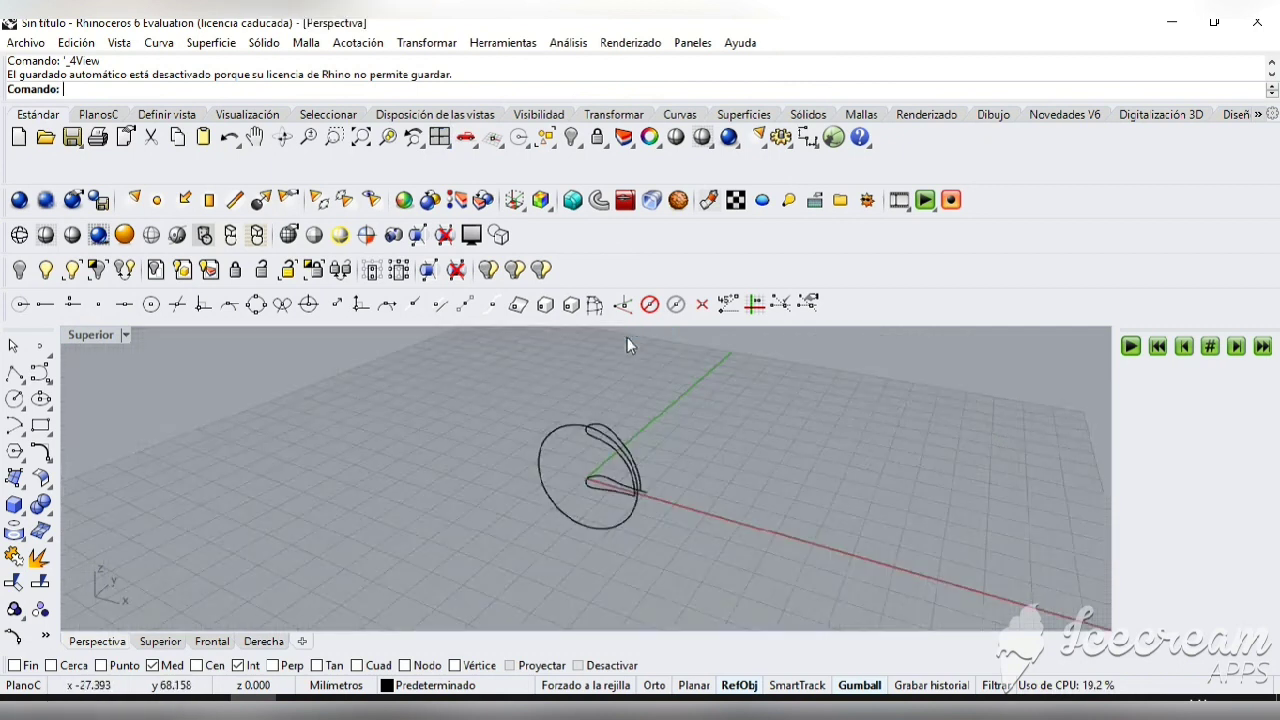
pyautogui.scroll(2, 717, 398)
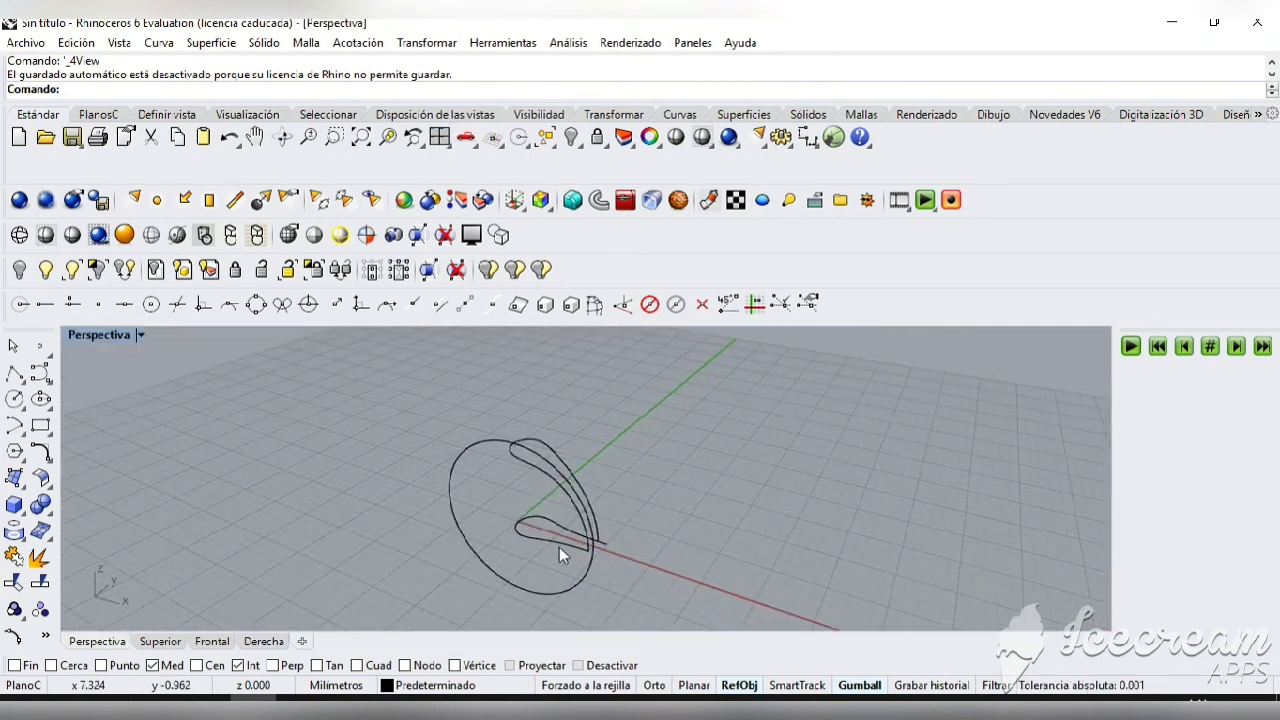
pyautogui.click(283, 137)
pyautogui.moveTo(438, 423); pyautogui.dragTo(686, 463)
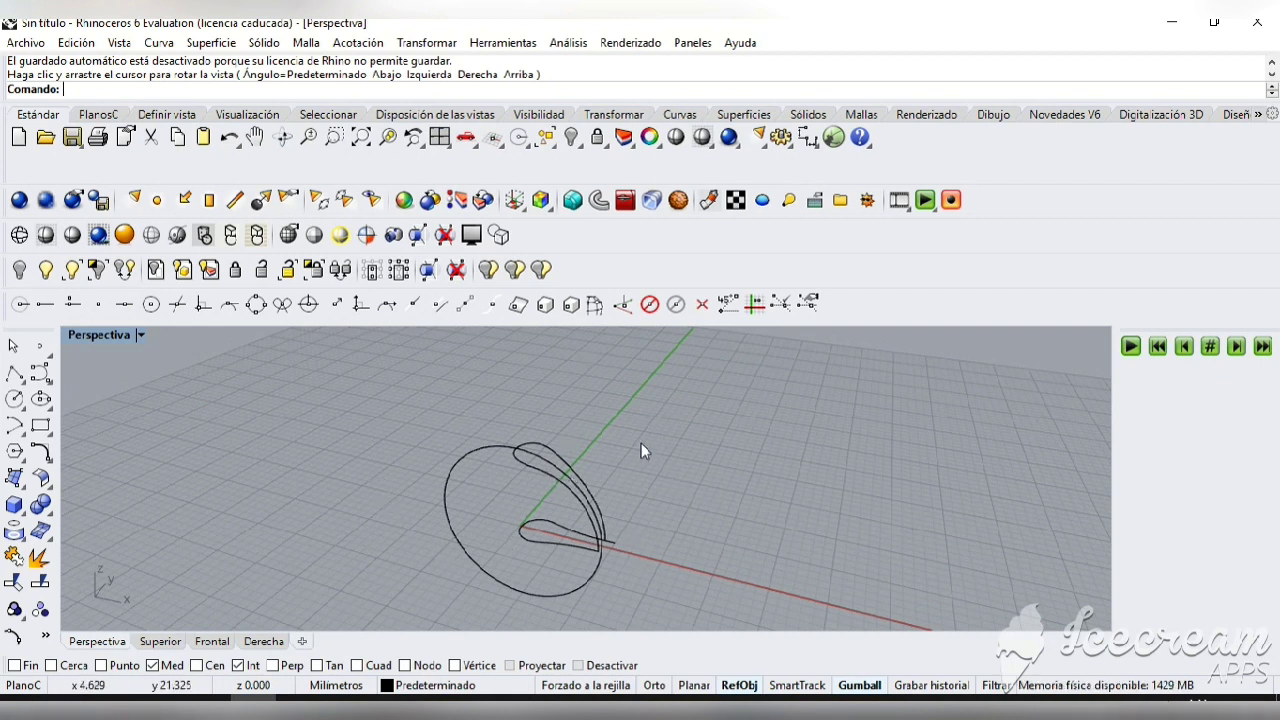
# - In the top view, draw a centred rounded rectangle 1.3 mm long on the upper profile curve near its open end, with the default corner radius
pyautogui.click(439, 136)
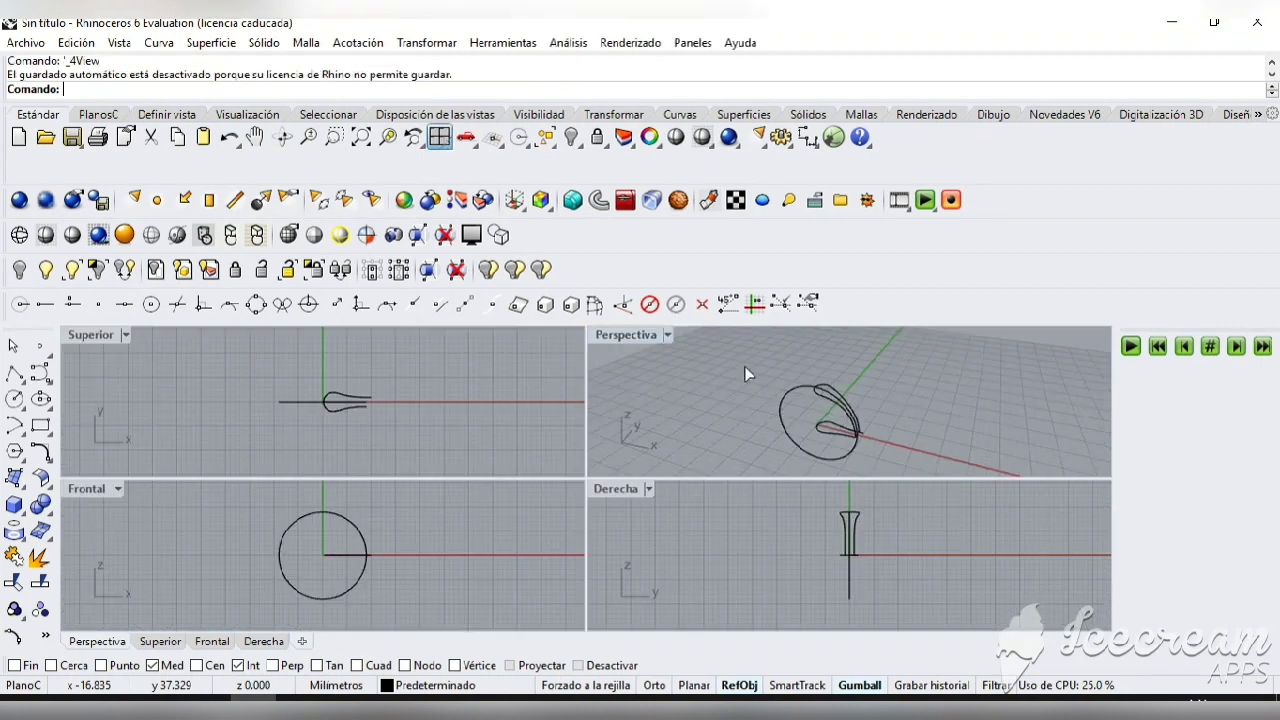
pyautogui.doubleClick(83, 336)
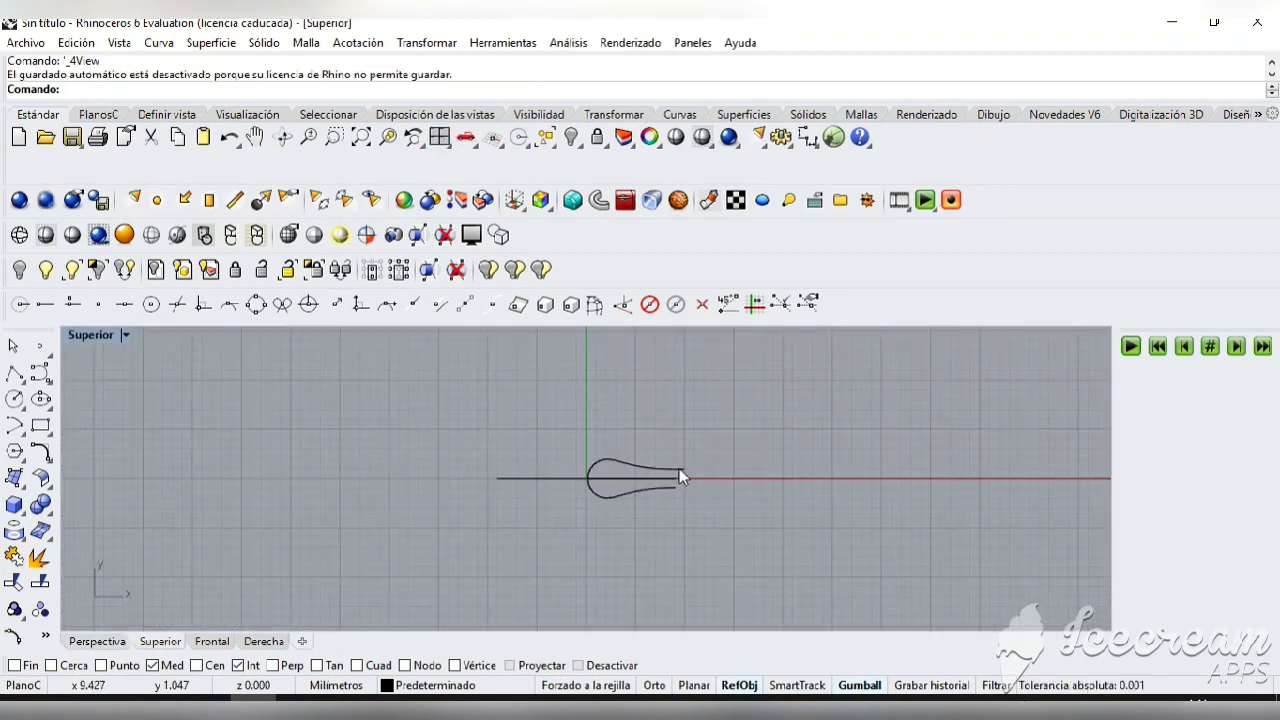
pyautogui.scroll(2, 403, 483)
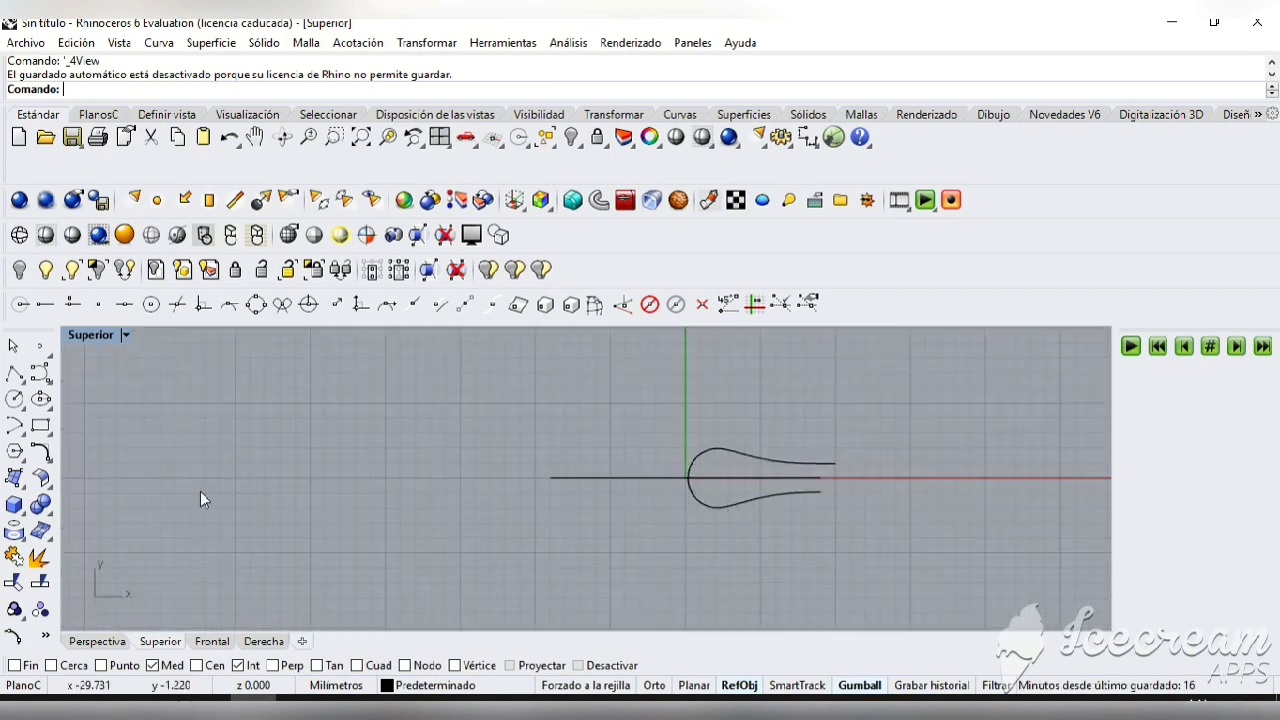
pyautogui.click(48, 431)
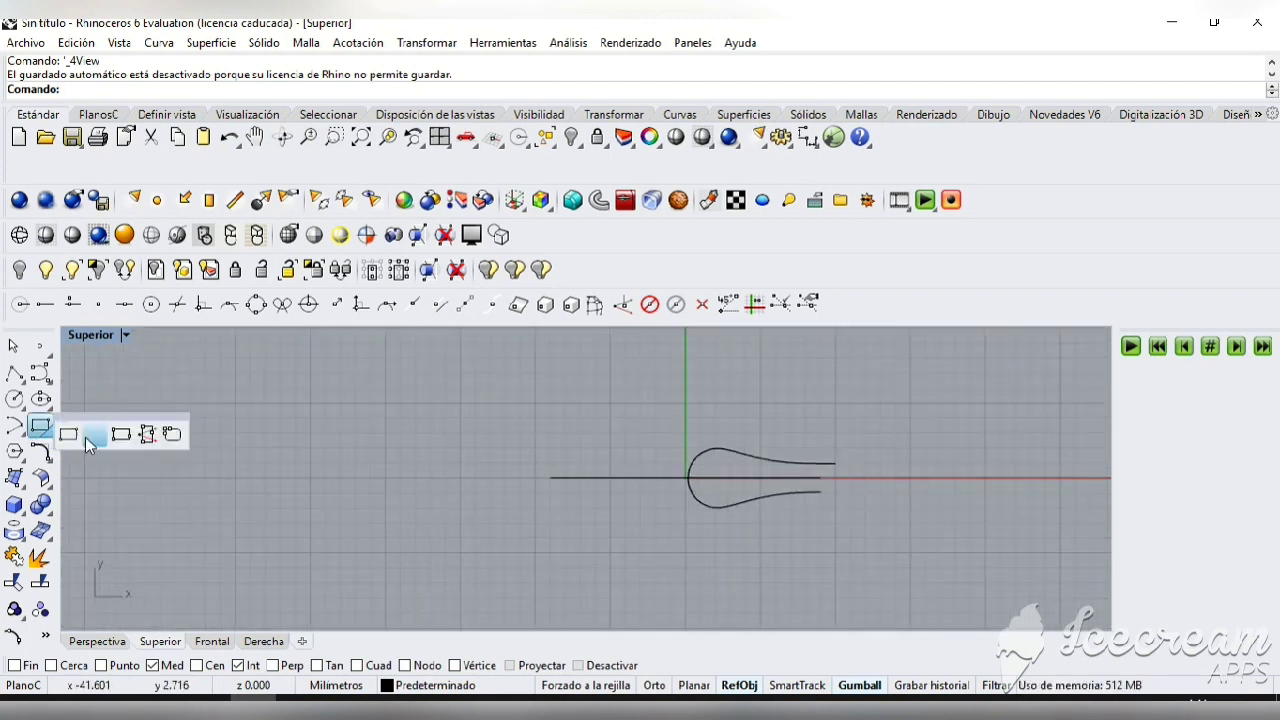
pyautogui.click(172, 434)
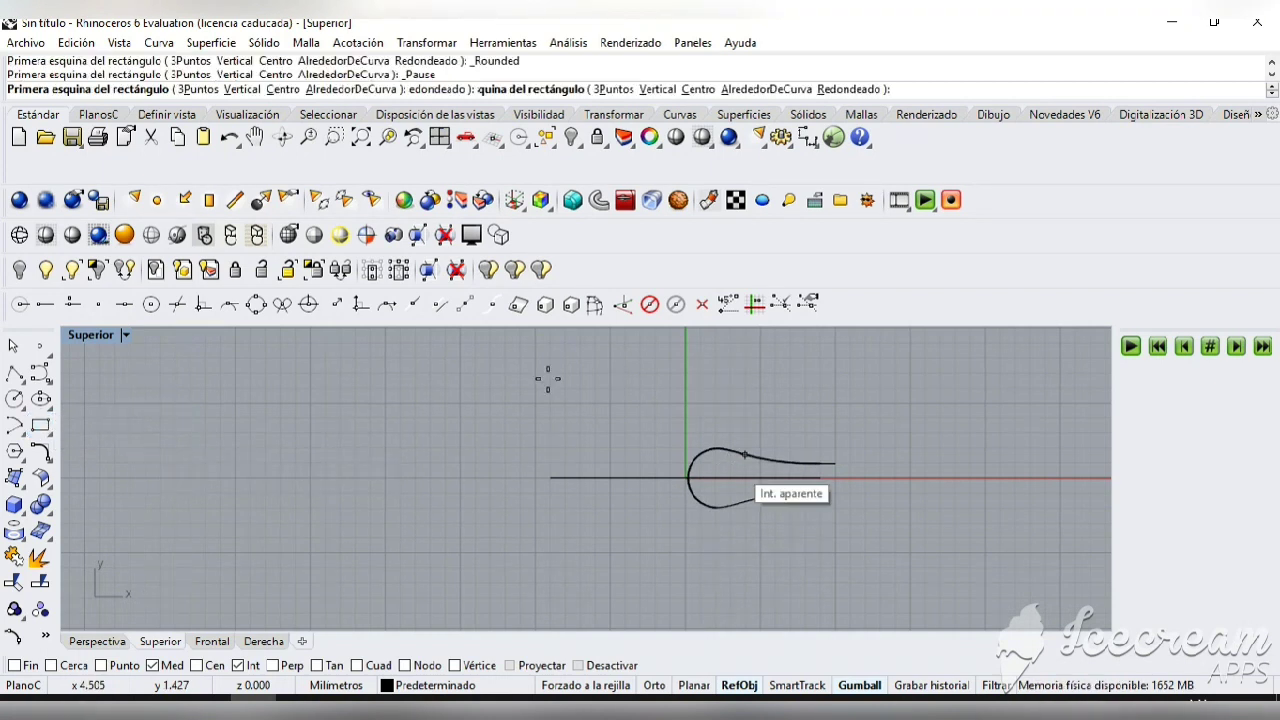
pyautogui.scroll(2, 739, 466)
pyautogui.click(284, 89)
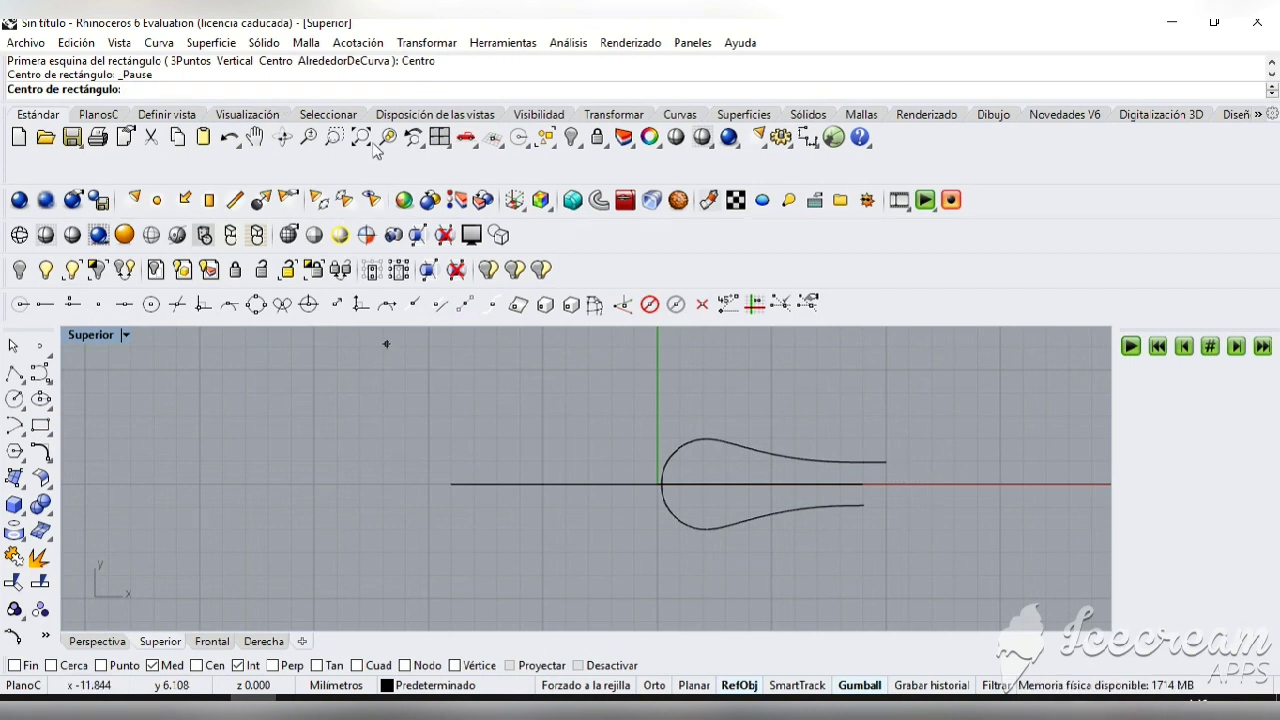
pyautogui.scroll(1, 871, 523)
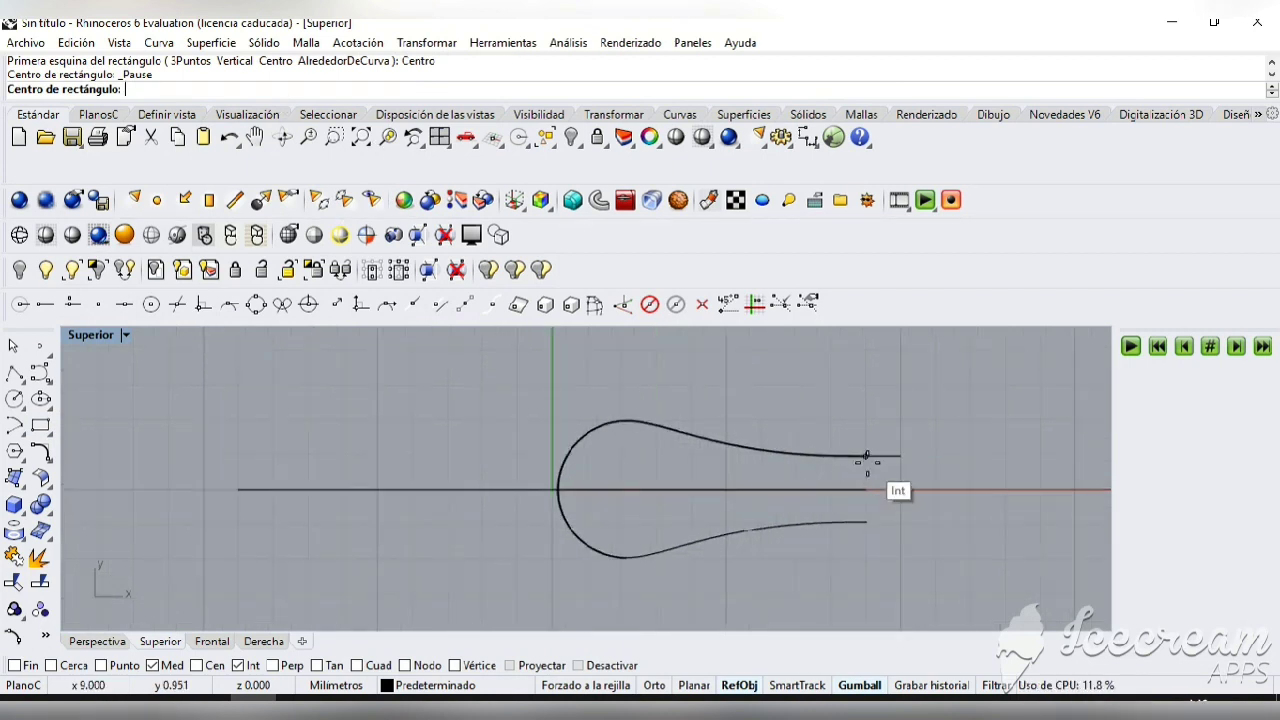
pyautogui.click(866, 457)
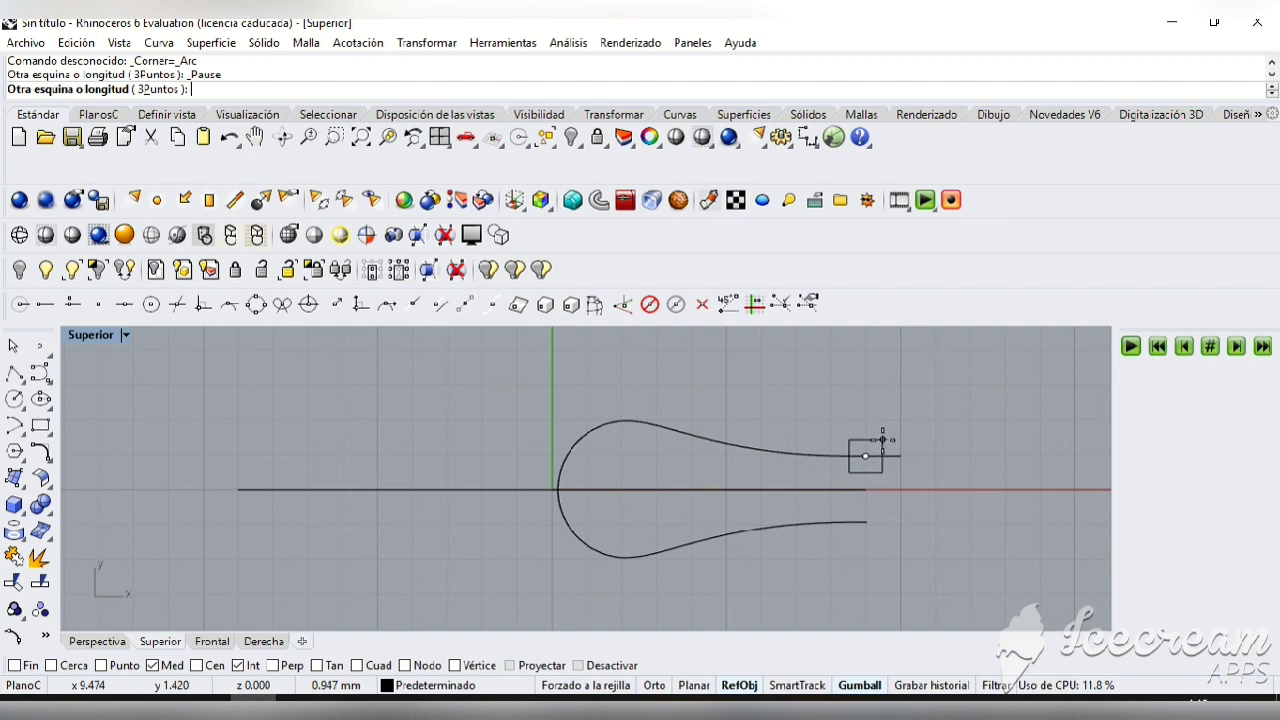
pyautogui.write('1')
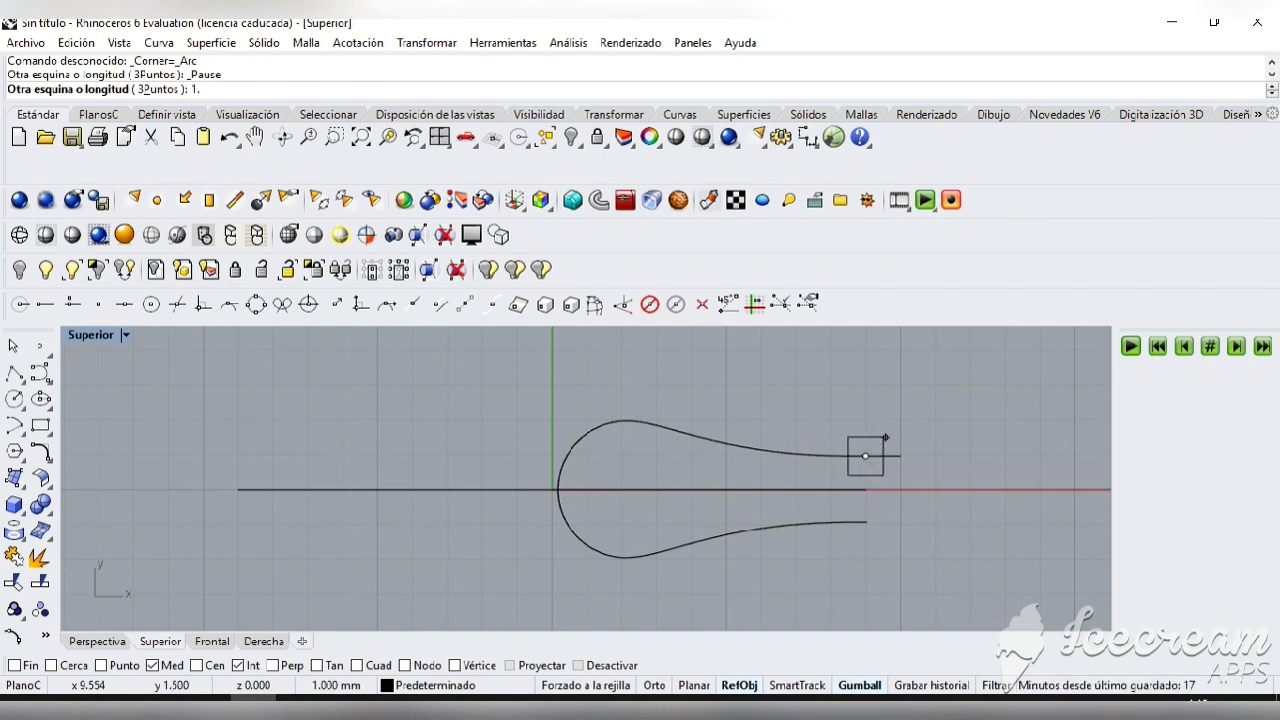
pyautogui.write('.3')
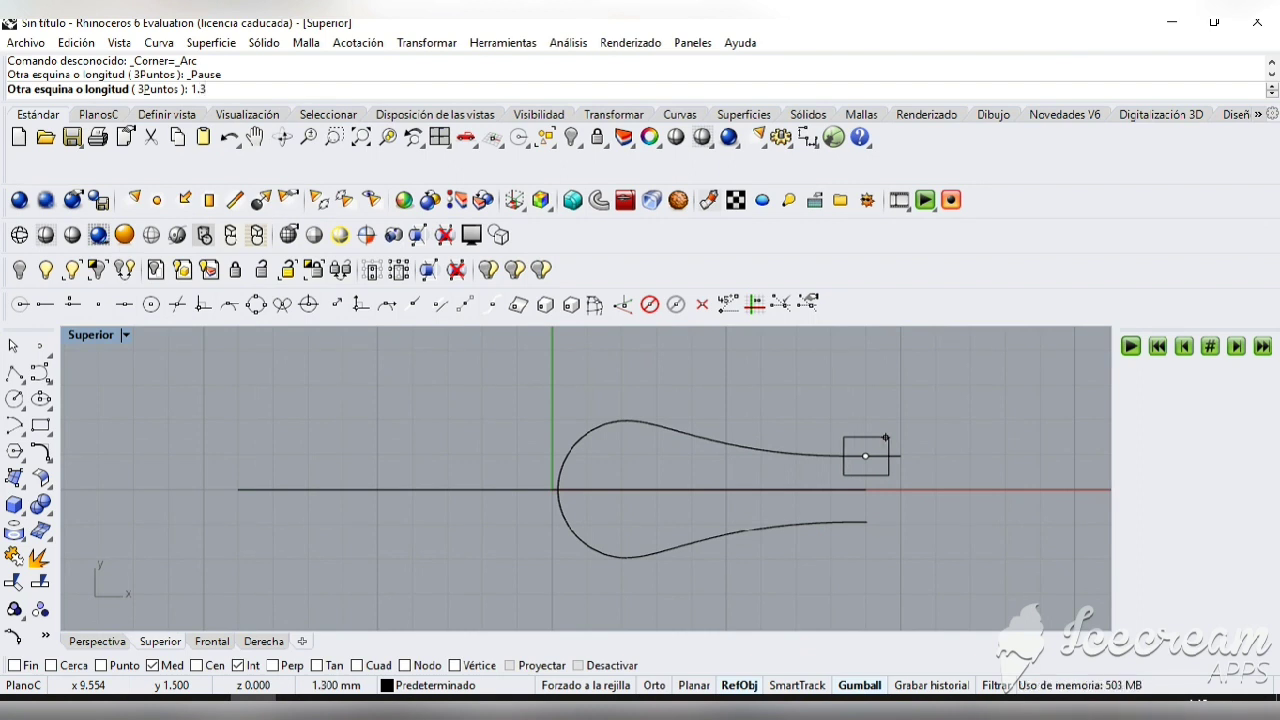
pyautogui.press('Return')
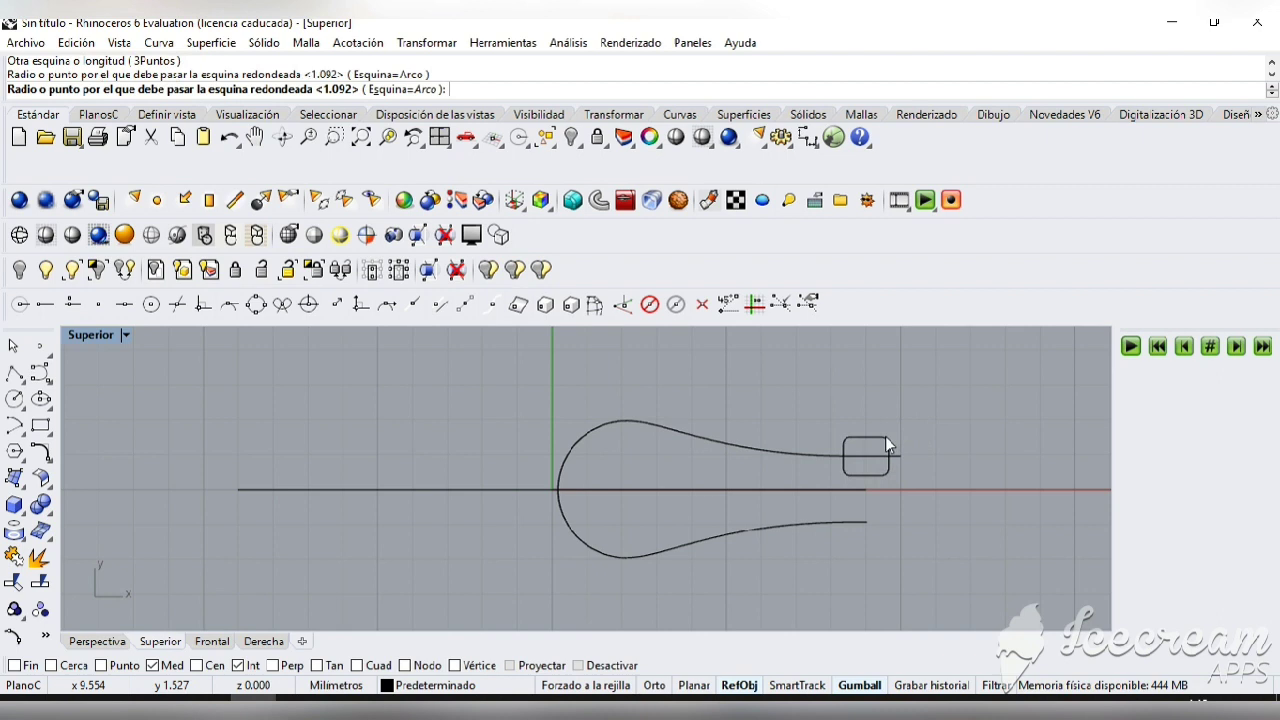
pyautogui.press('Return')
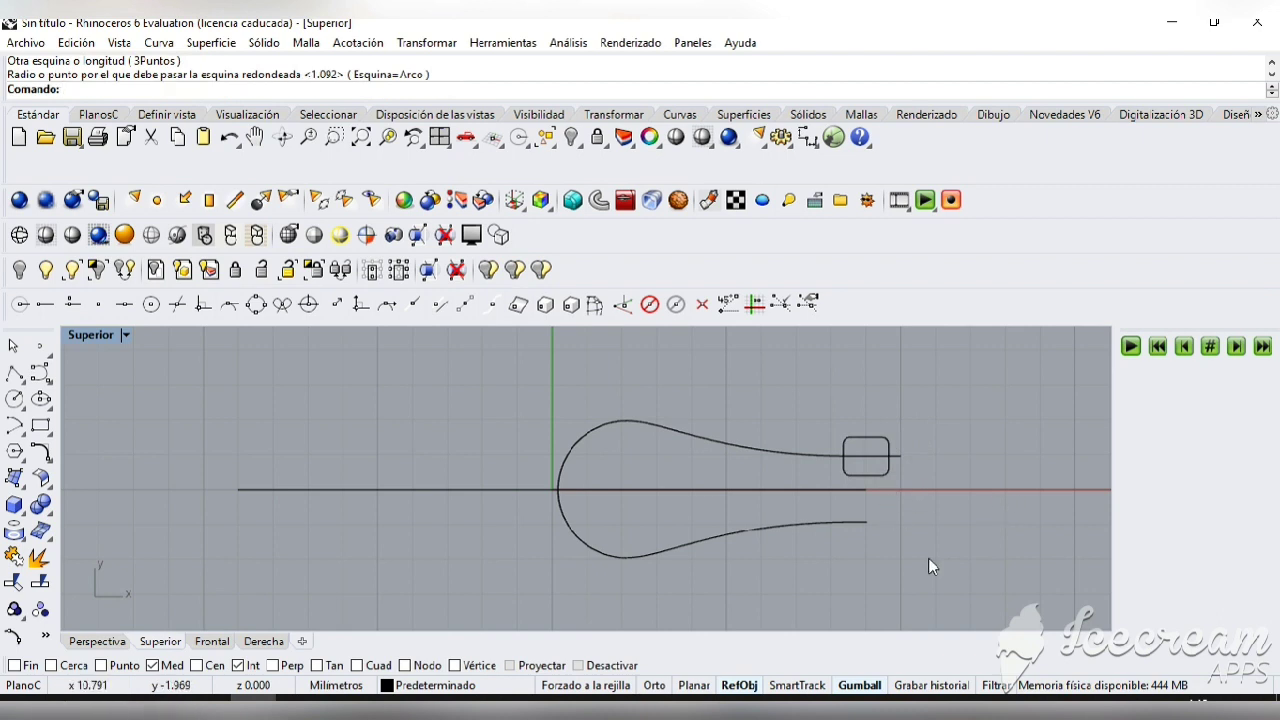
# - Draw a centred rounded rectangle 1.3 mm long at the open end of the lower profile curve, with the default corner radius
pyautogui.press('Return')
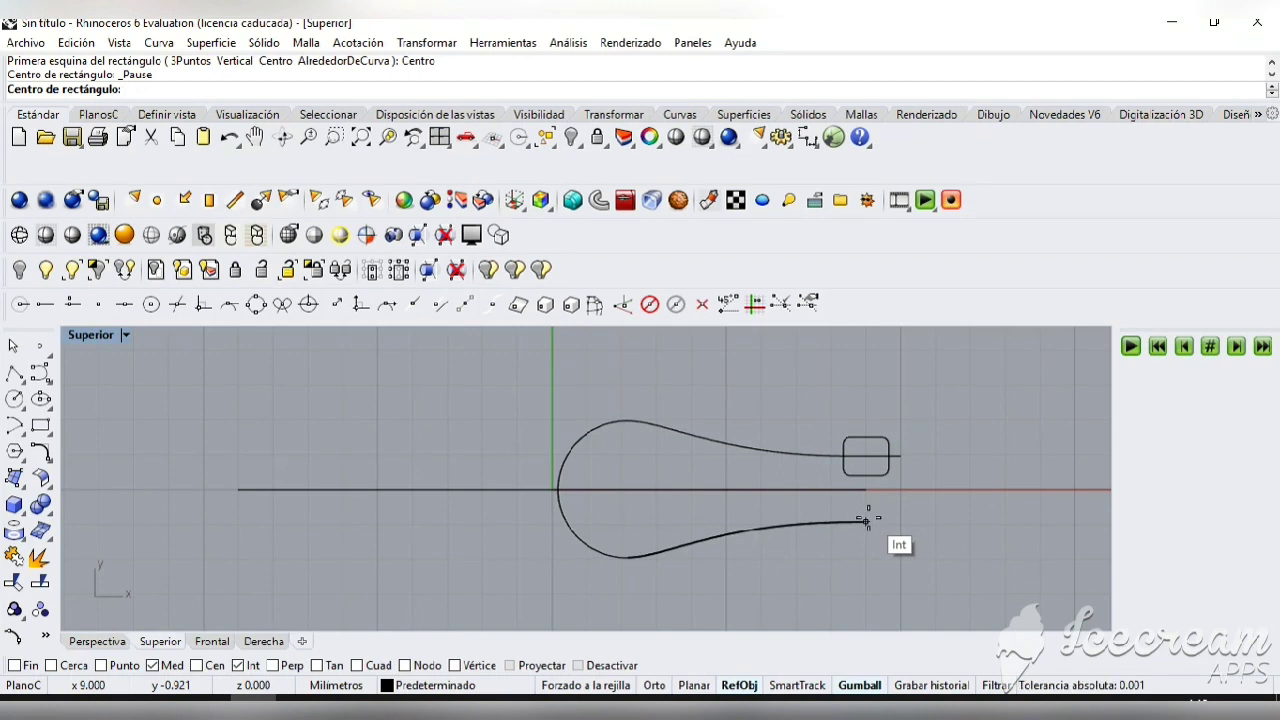
pyautogui.write('1.3')
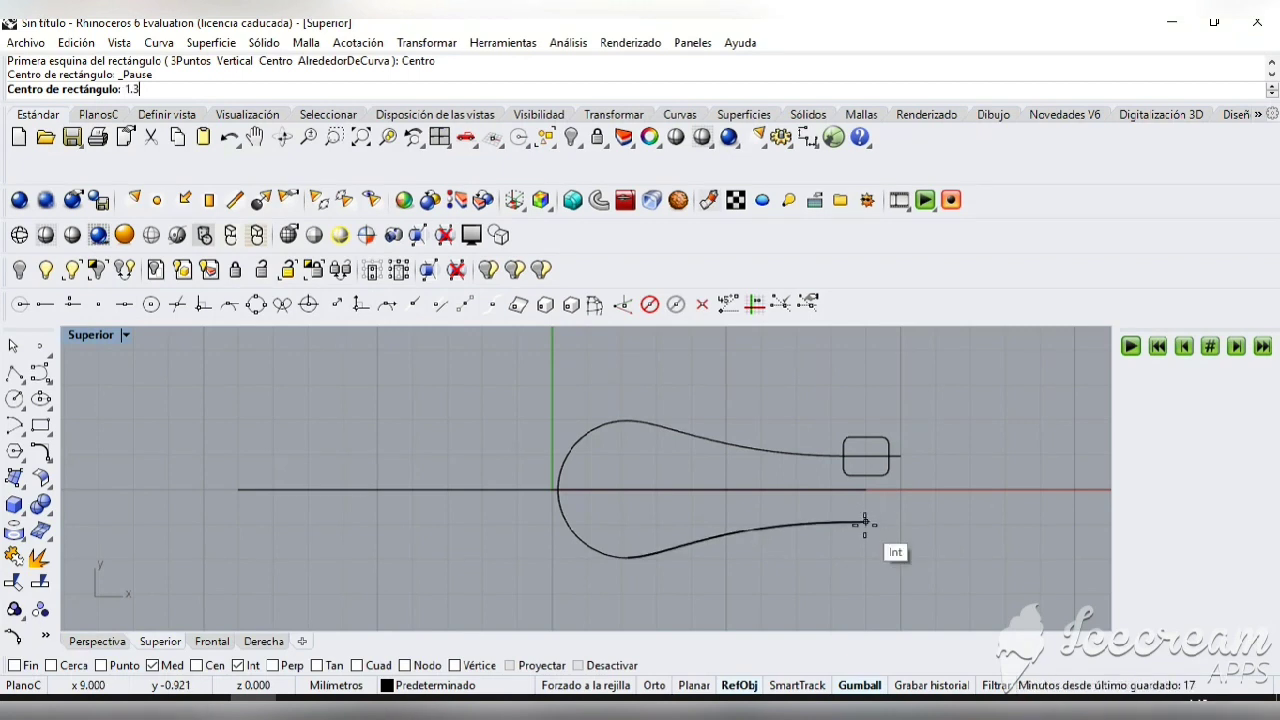
pyautogui.click(866, 521)
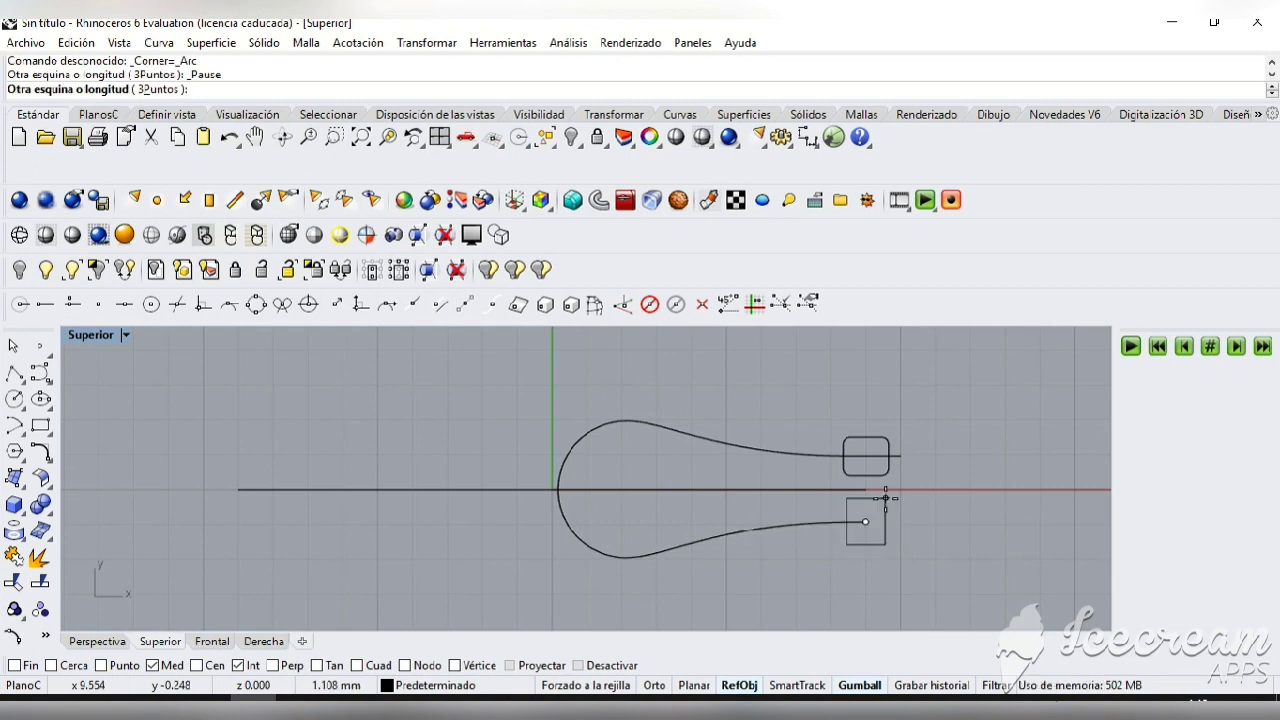
pyautogui.write('1.3')
pyautogui.press('Return')
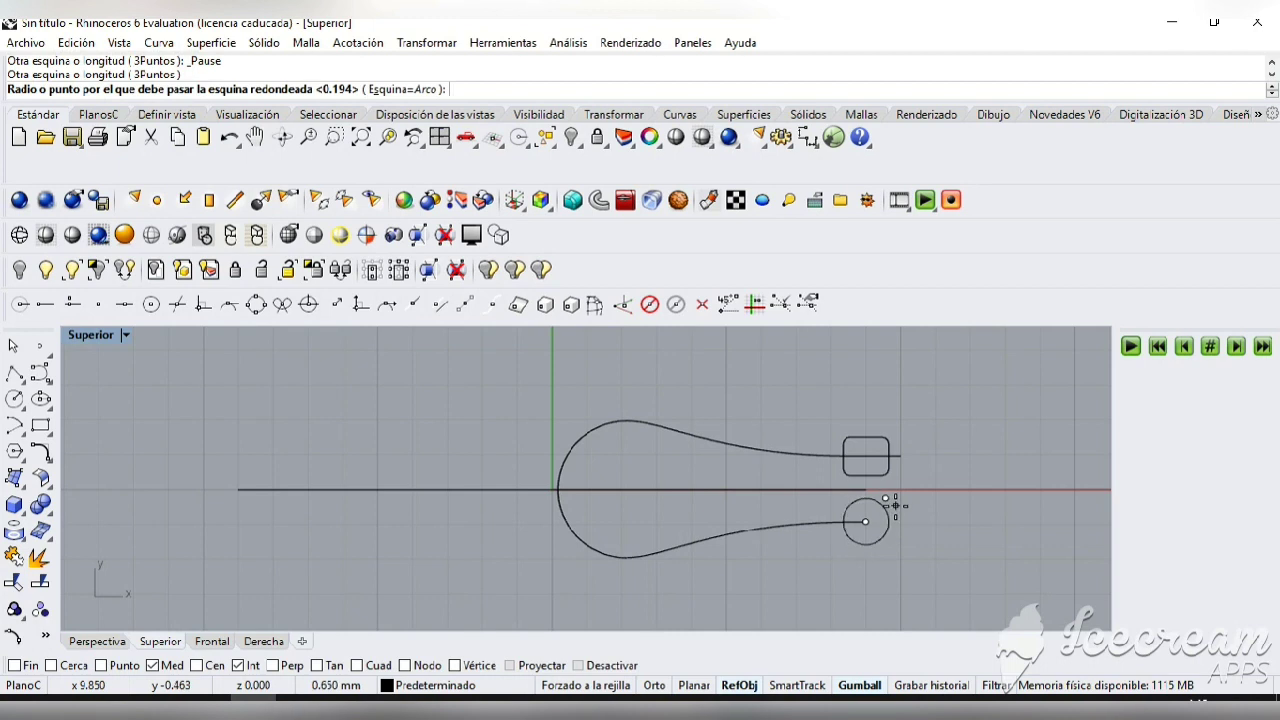
pyautogui.press('Return')
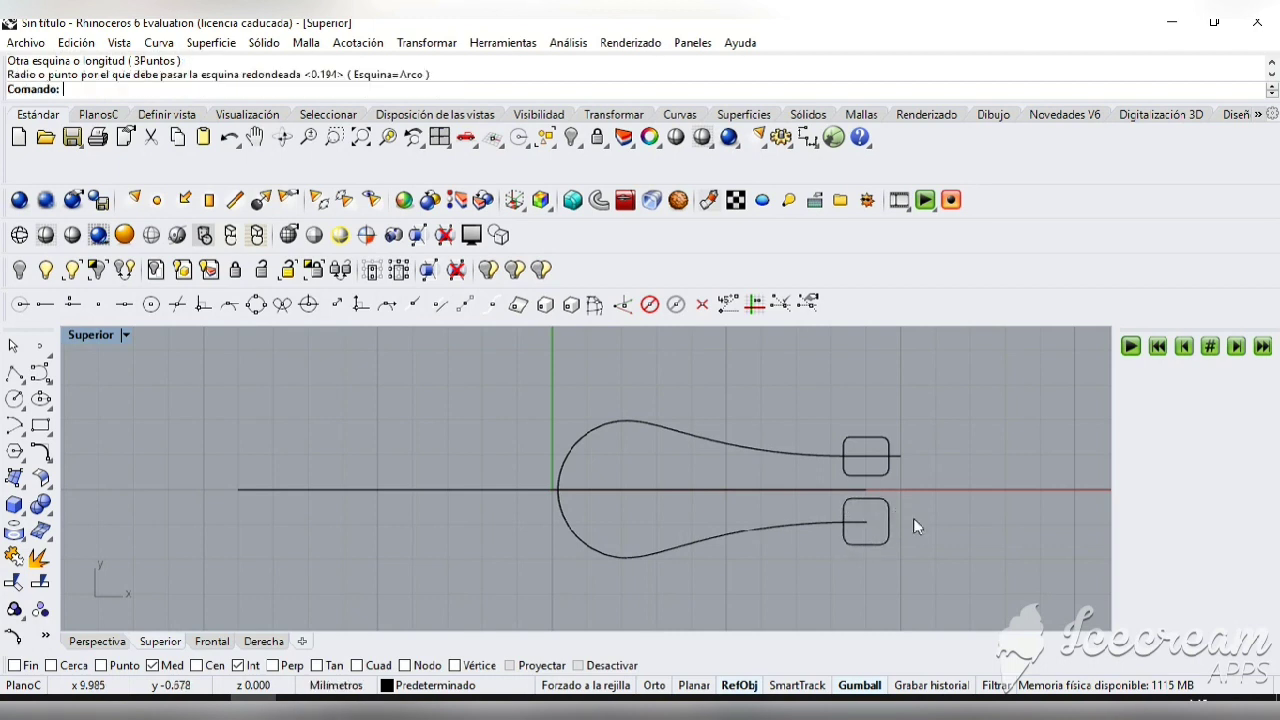
# - Delete the rounded rectangle on the upper profile curve
pyautogui.click(881, 476)
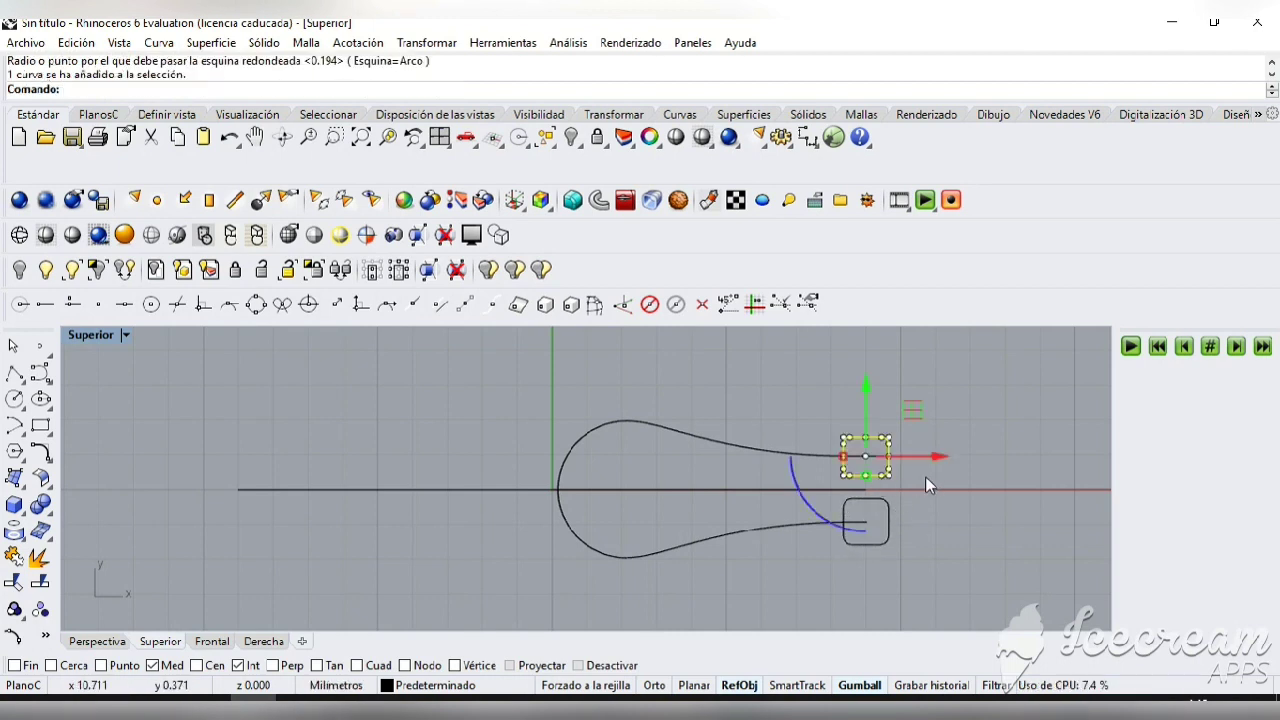
pyautogui.press('Delete')
pyautogui.press('Return')
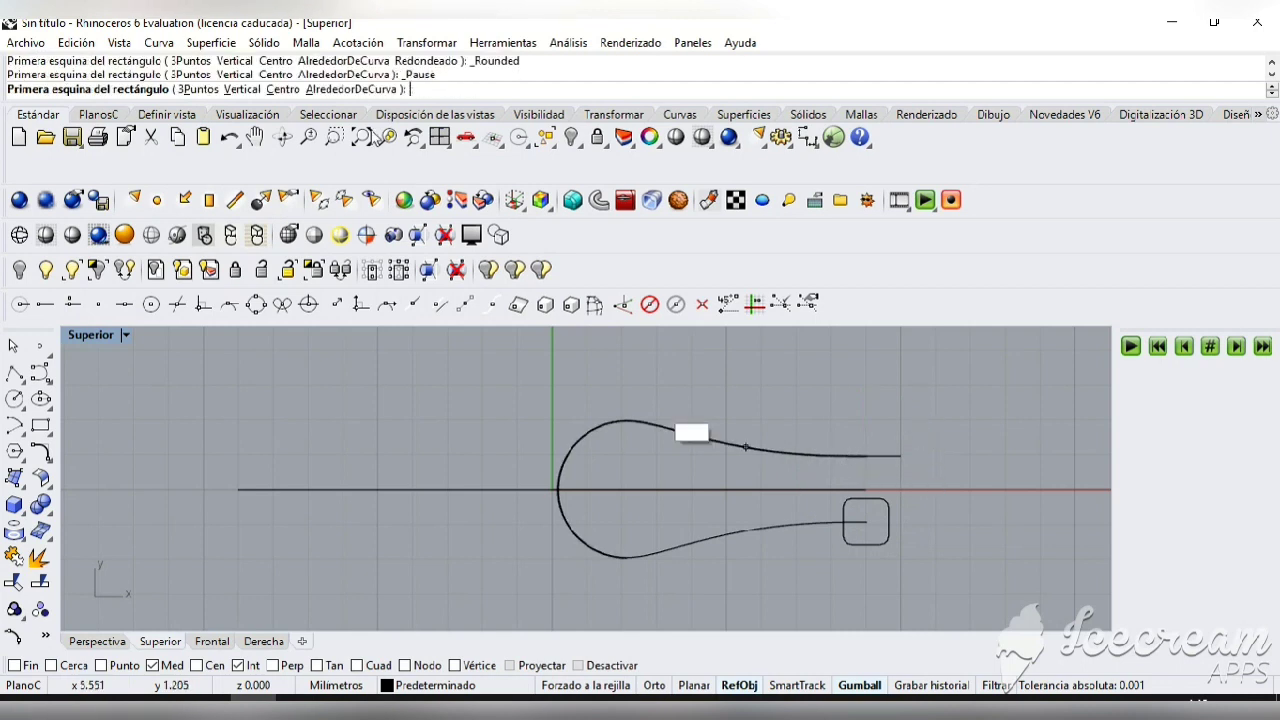
pyautogui.click(284, 89)
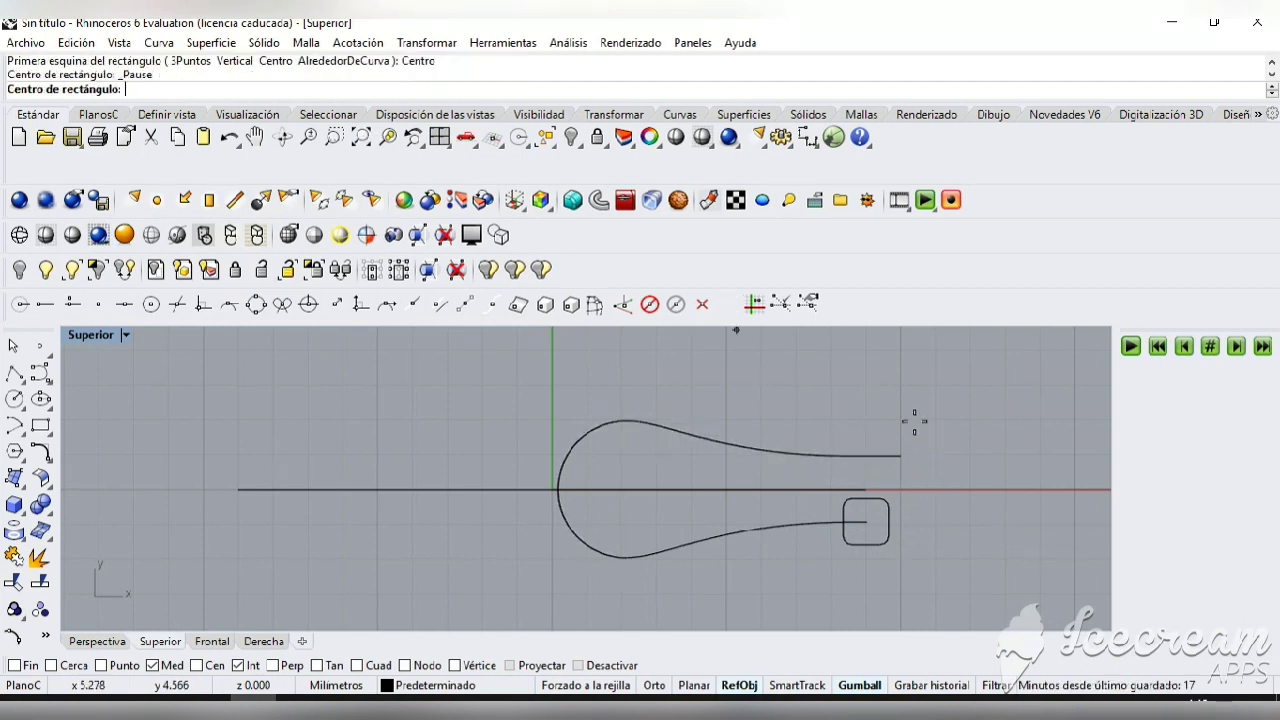
pyautogui.click(866, 456)
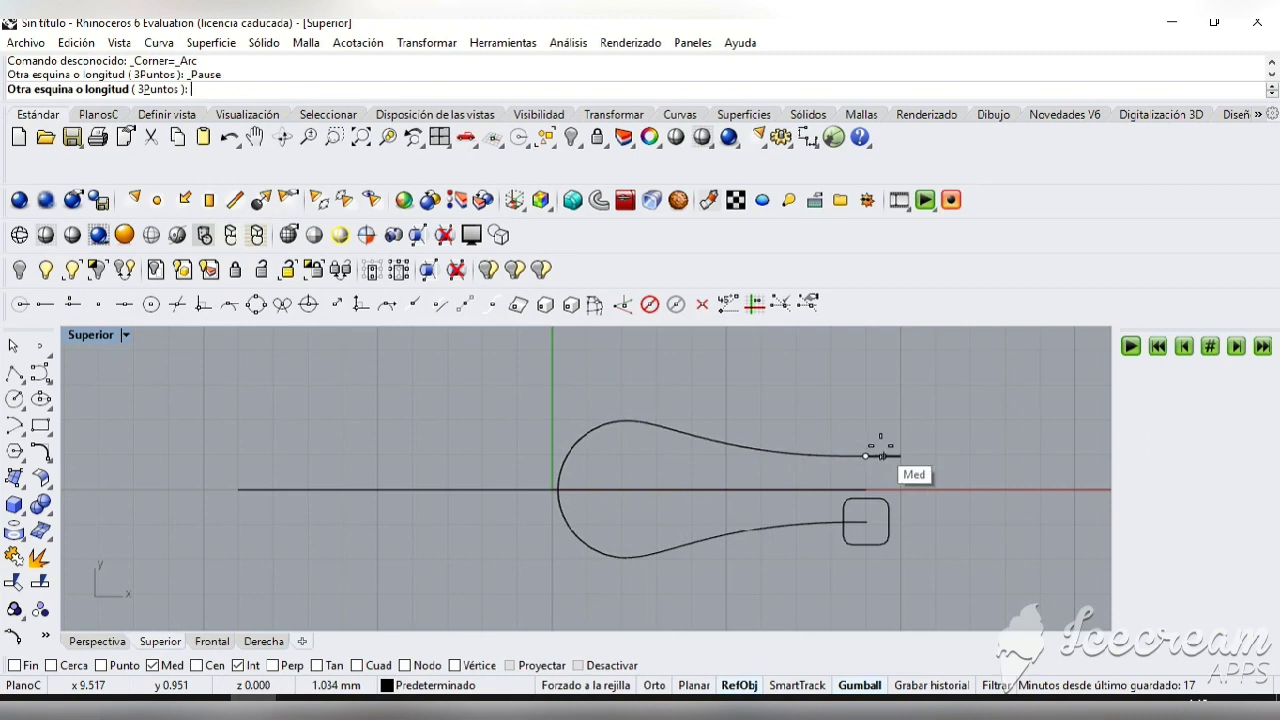
pyautogui.write('1.3')
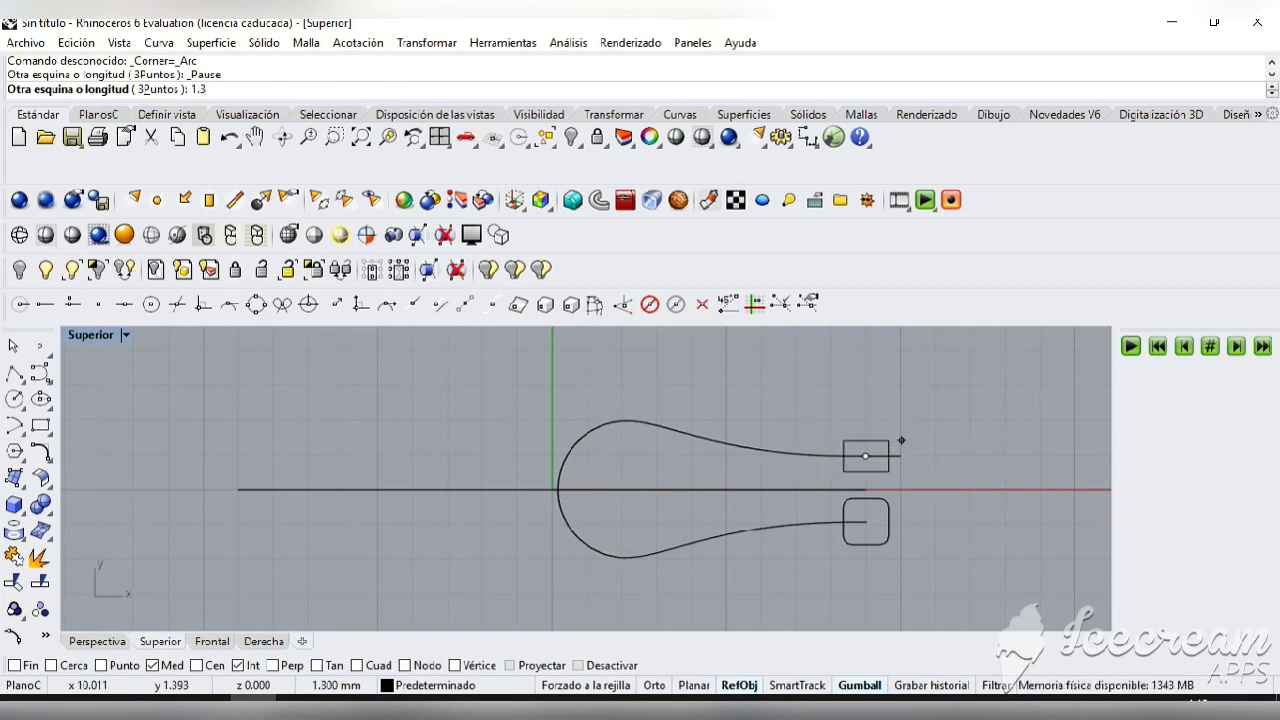
pyautogui.press('Return')
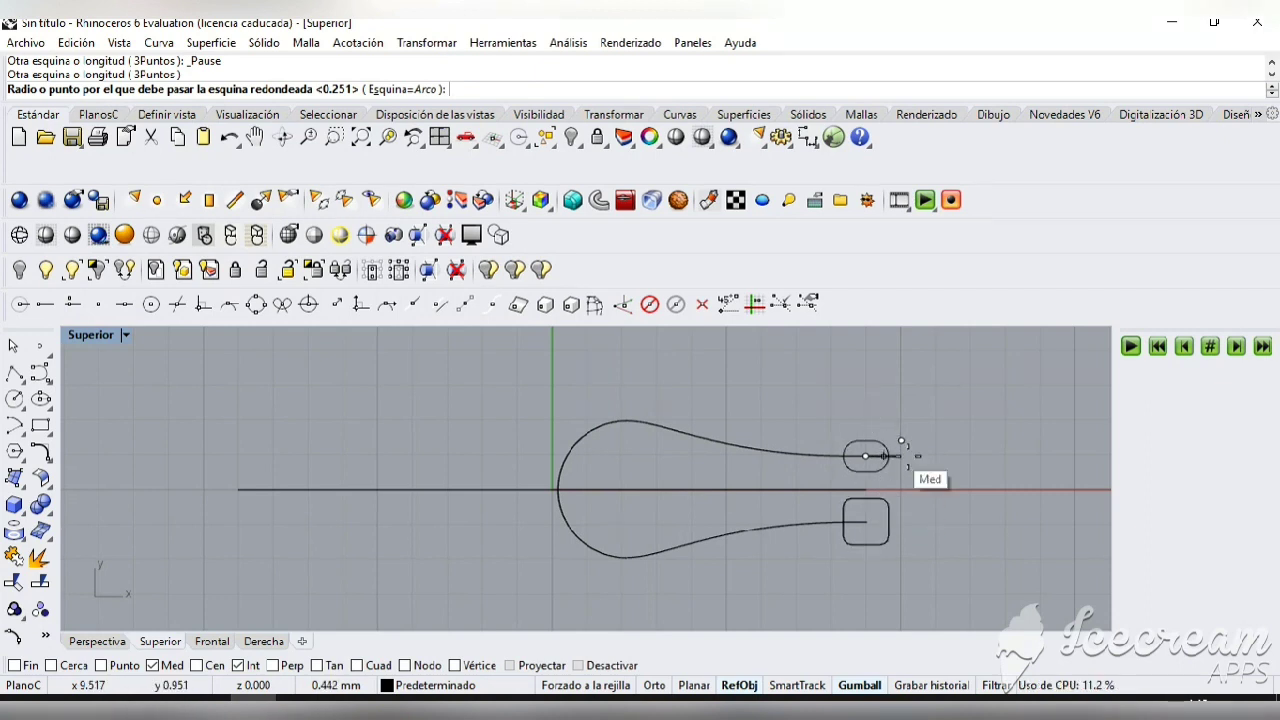
pyautogui.press('Escape')
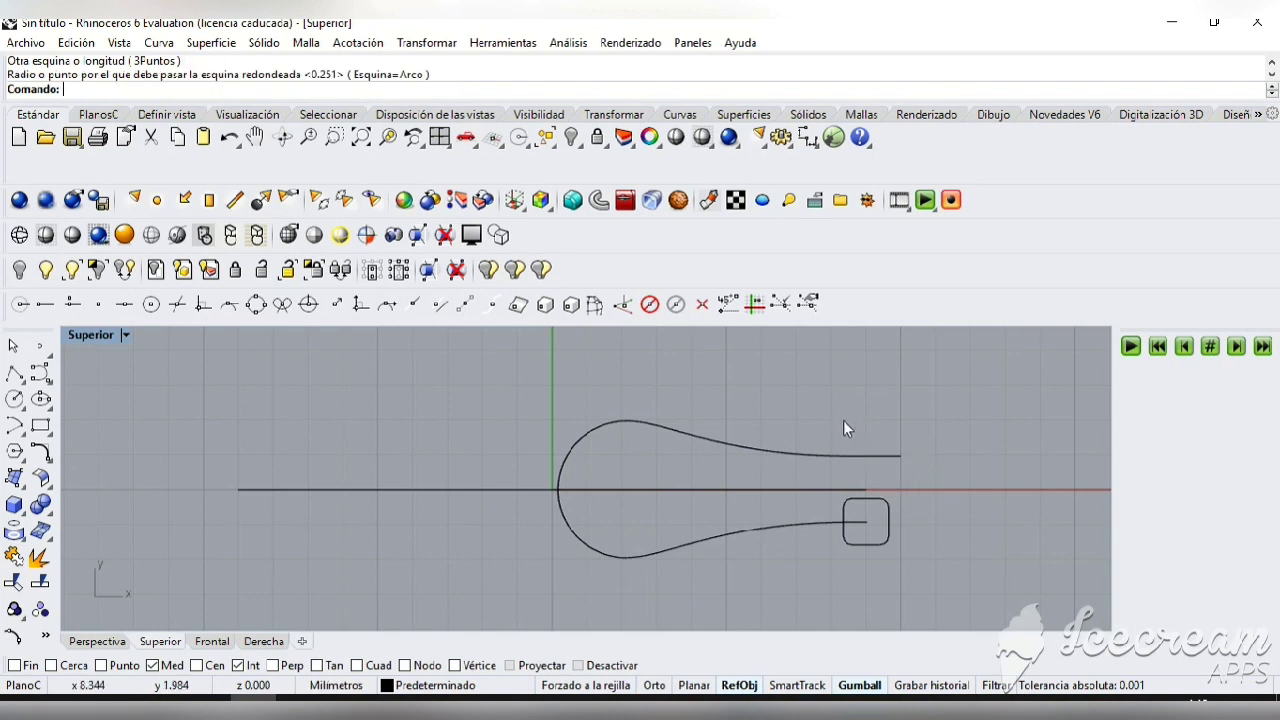
# - Draw a centred, nearly square rounded rectangle 1.3 mm long on the upper profile curve, directly above the lower one, with the default corner radius
pyautogui.press('Return')
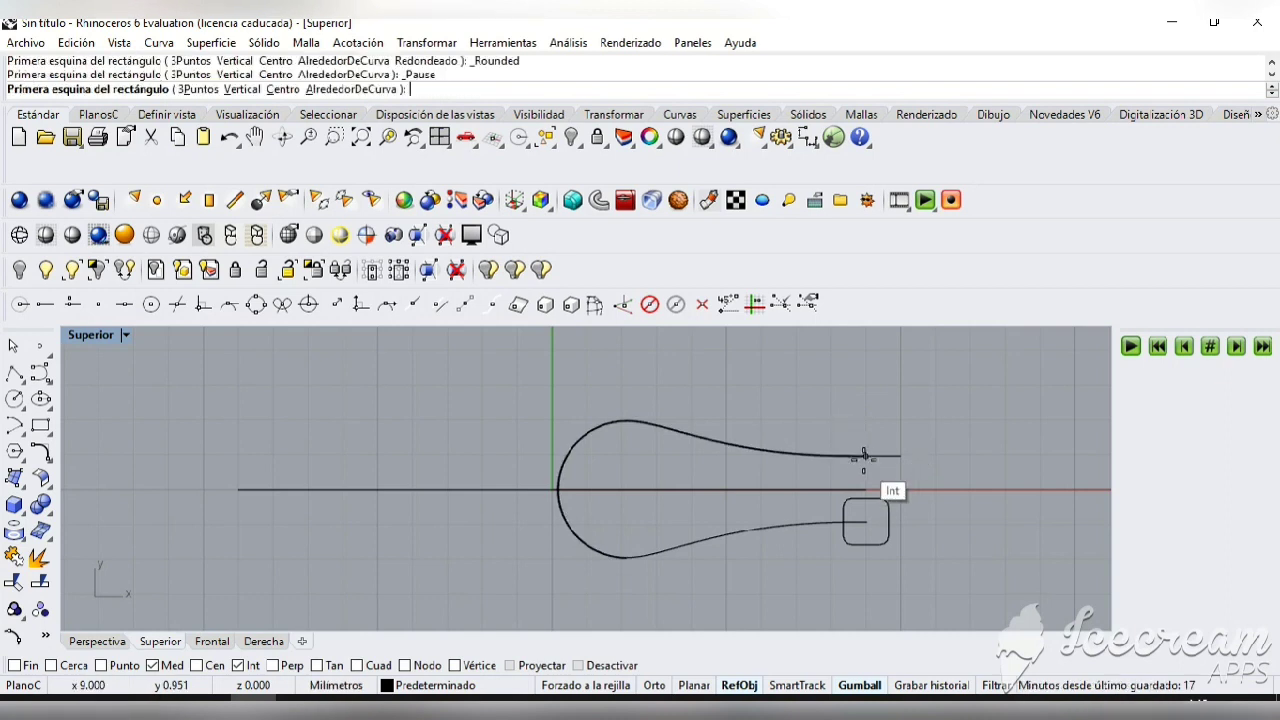
pyautogui.click(283, 89)
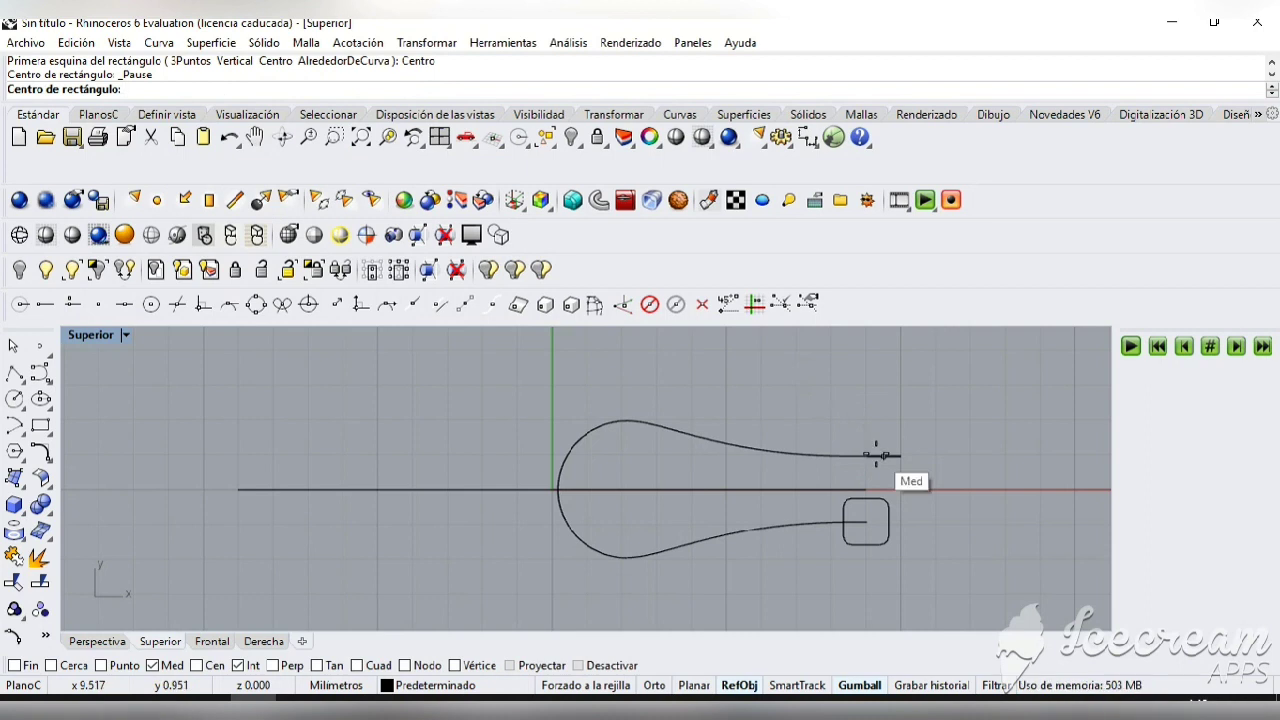
pyautogui.click(876, 456)
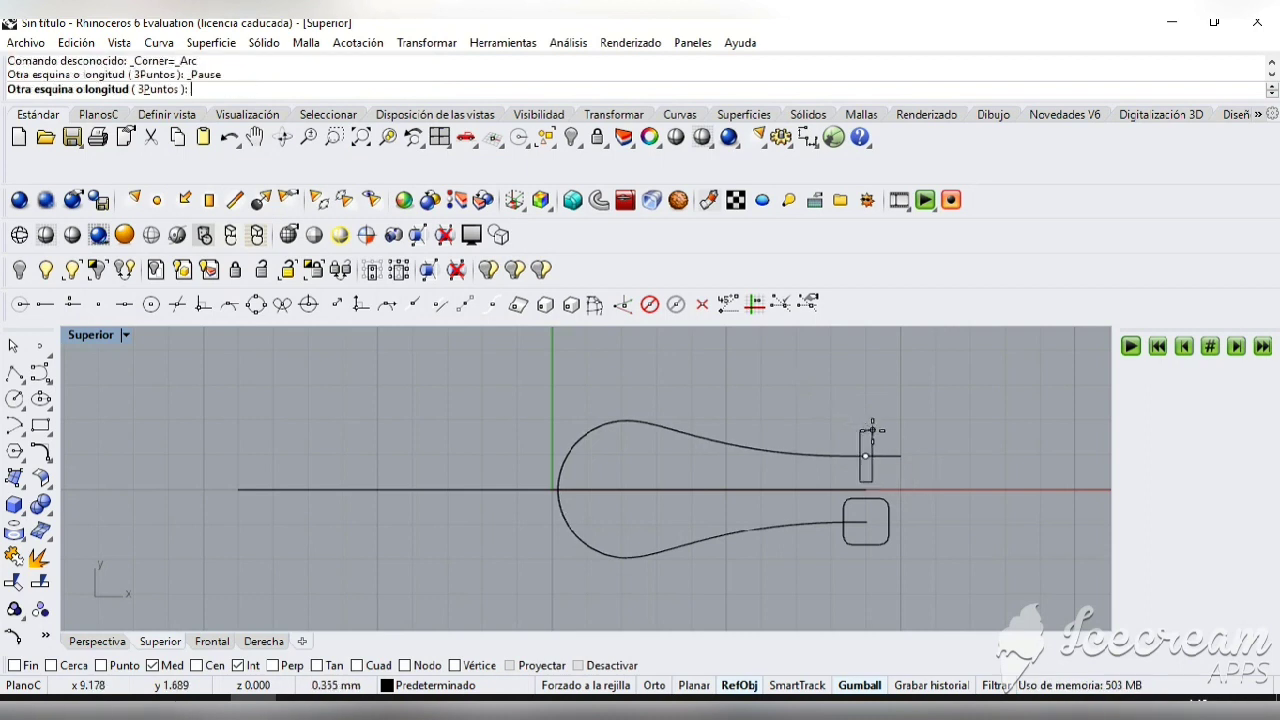
pyautogui.write('1.3')
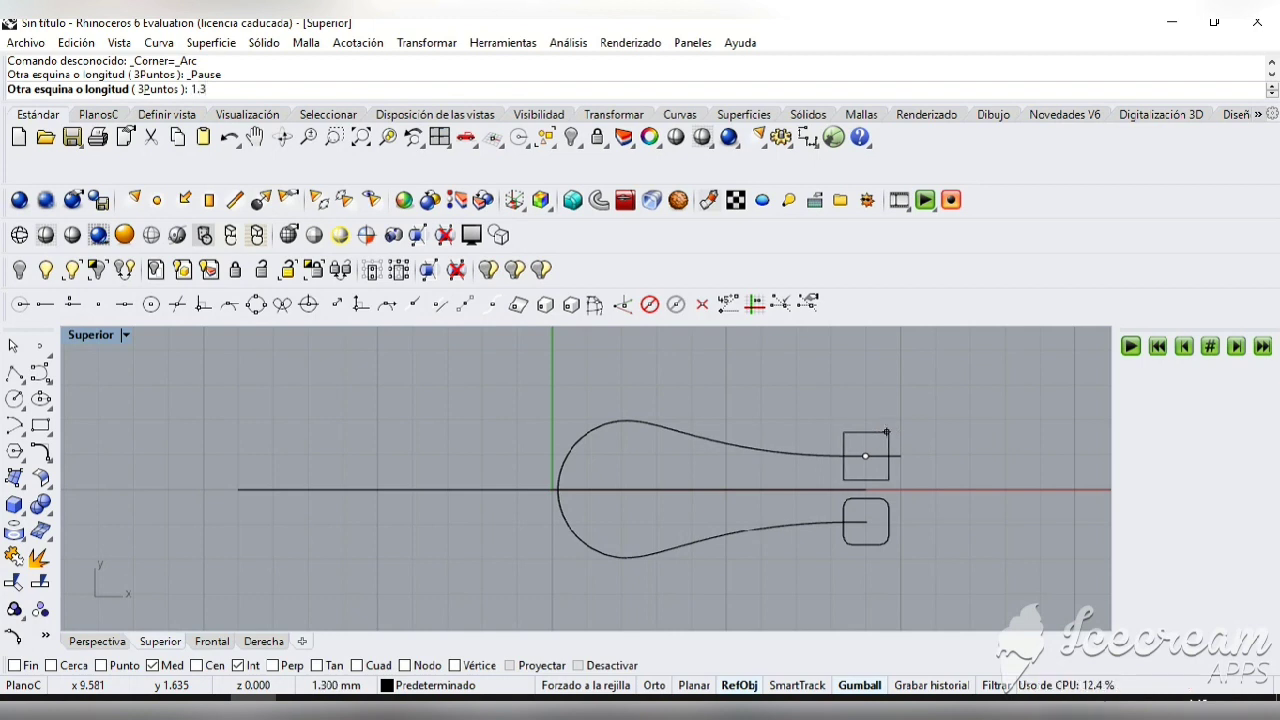
pyautogui.click(886, 432)
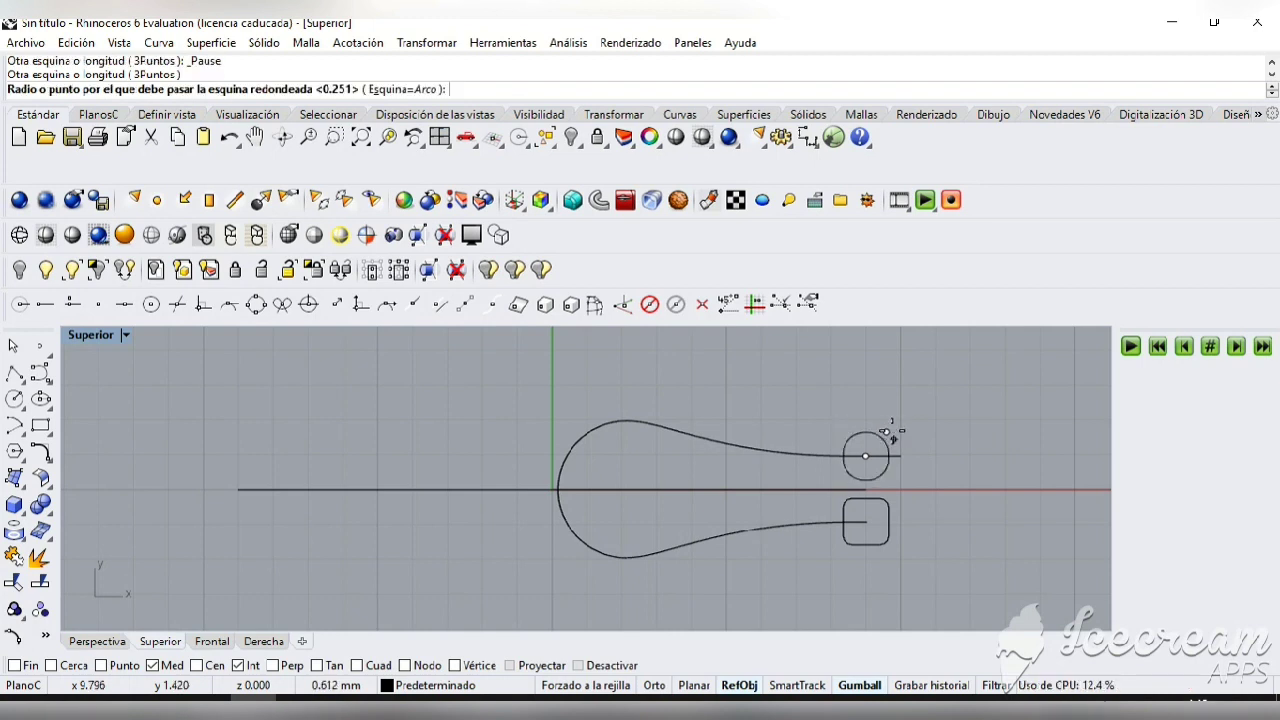
pyautogui.press('Return')
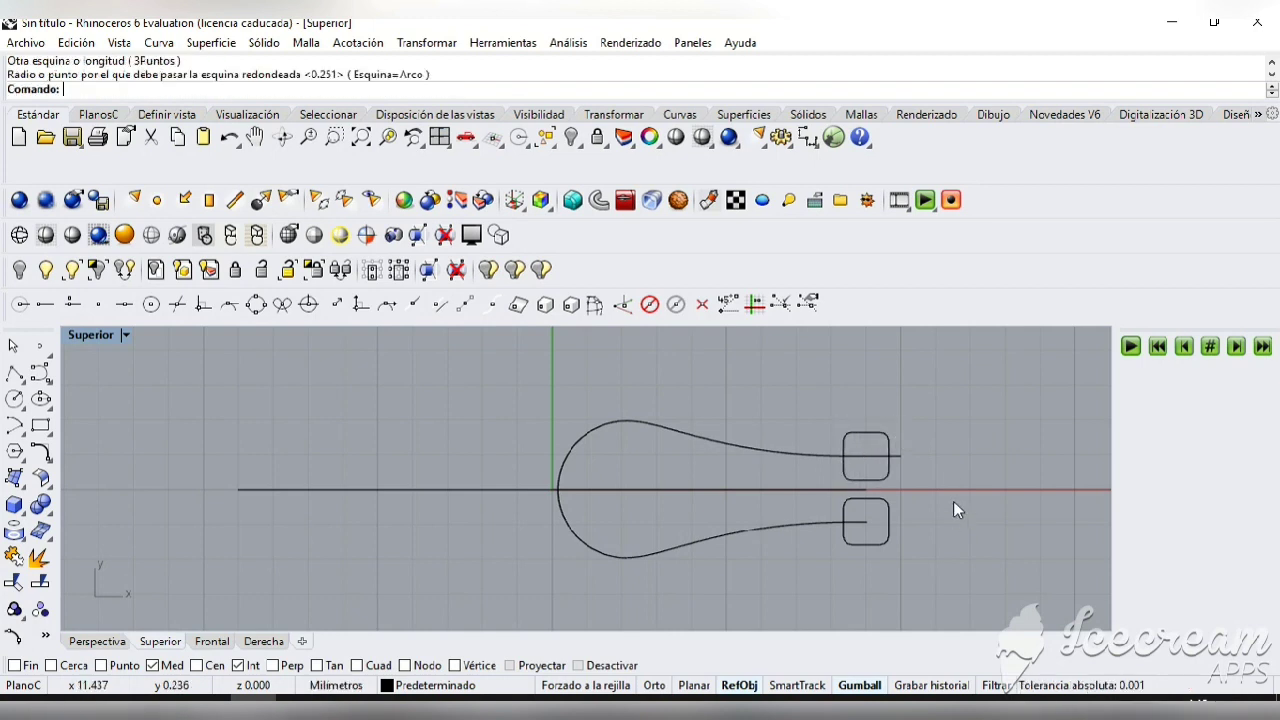
# - Try to join the two rounded rectangles at the ends of the profile curves
pyautogui.click(890, 478)
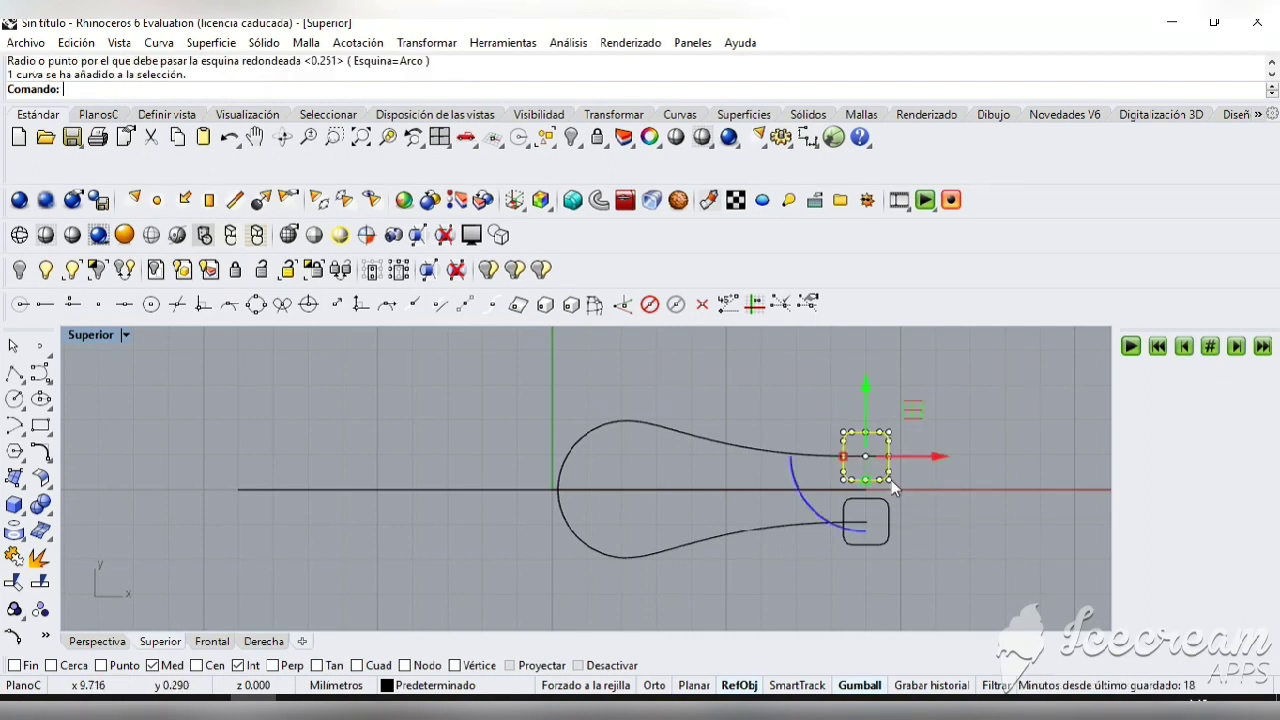
pyautogui.keyDown('shift'); pyautogui.click(877, 545); pyautogui.keyUp('shift')
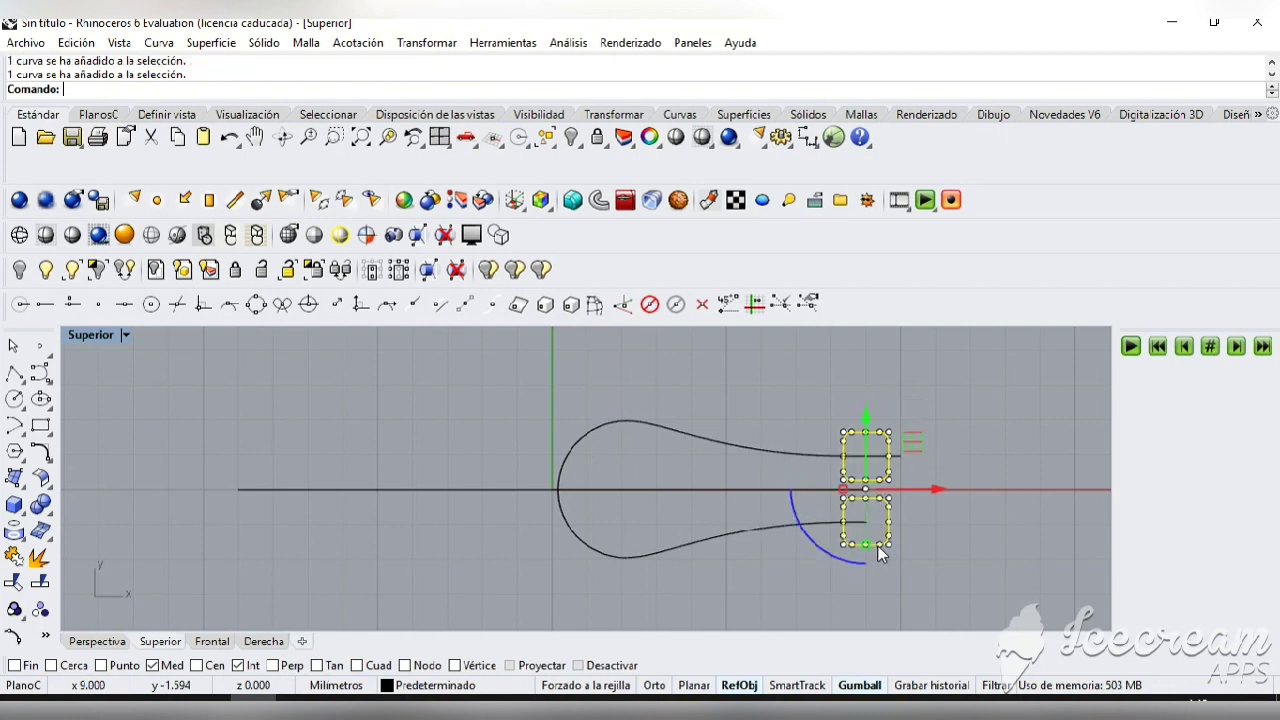
pyautogui.click(14, 557)
pyautogui.press('Return')
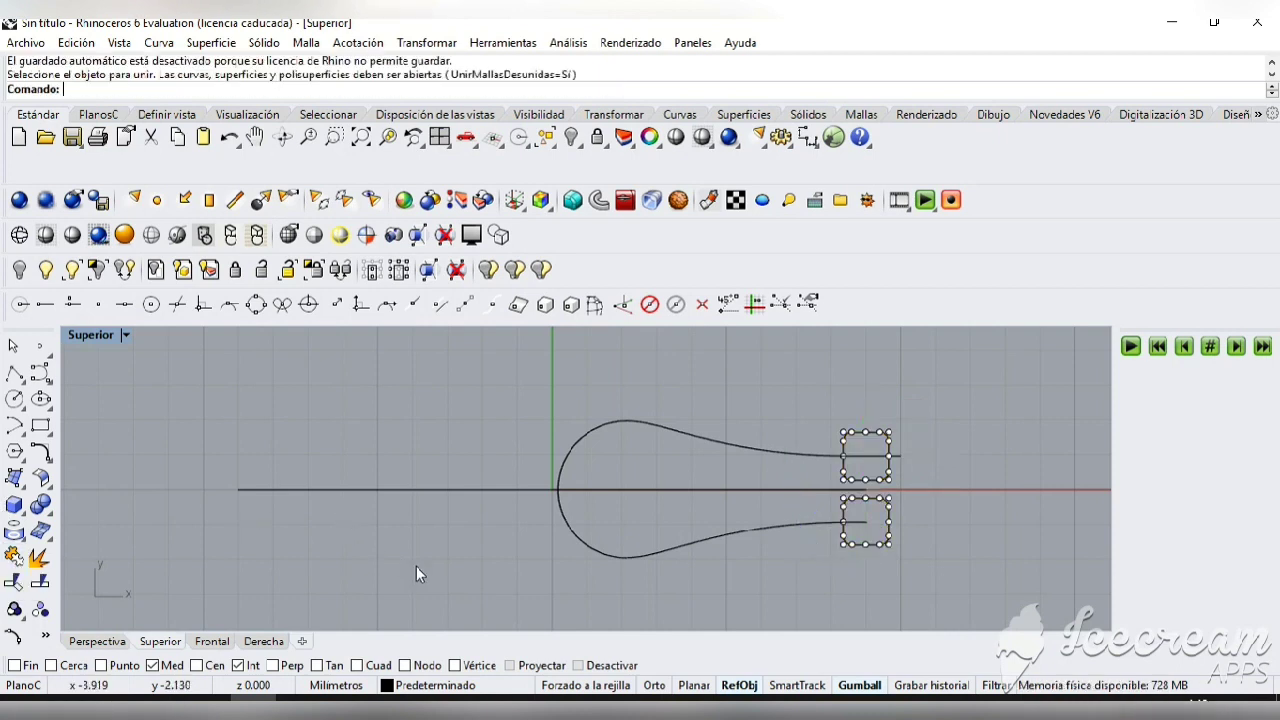
pyautogui.press('Escape')
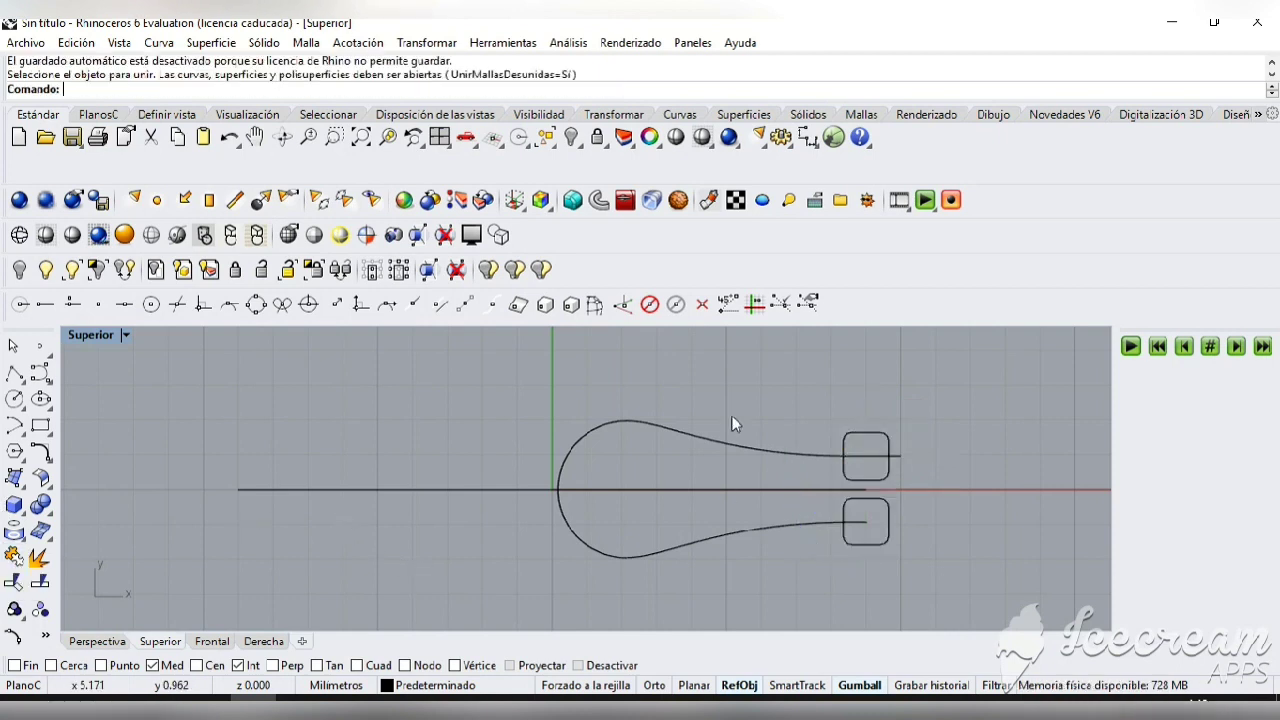
# - In the maximised perspective view, try a one-rail sweep along one raised ring curve, using the other raised curve and a rounded rectangle as sections
pyautogui.click(439, 138)
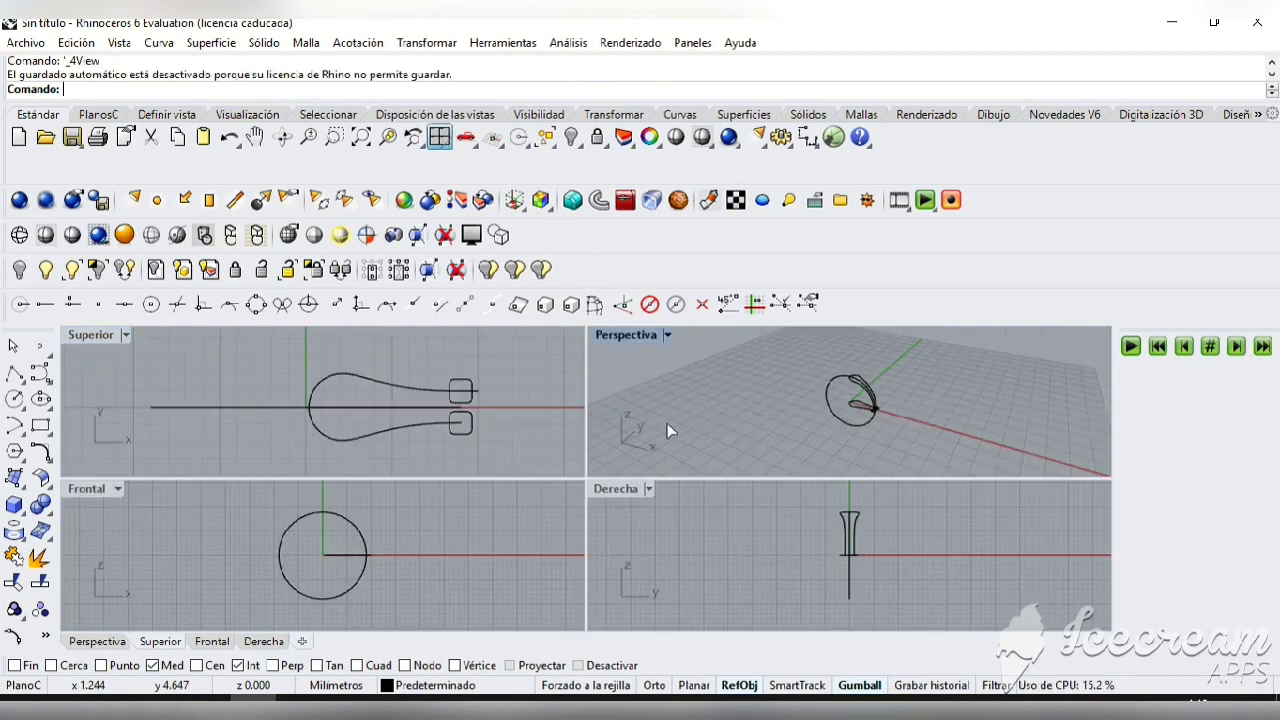
pyautogui.doubleClick(640, 333)
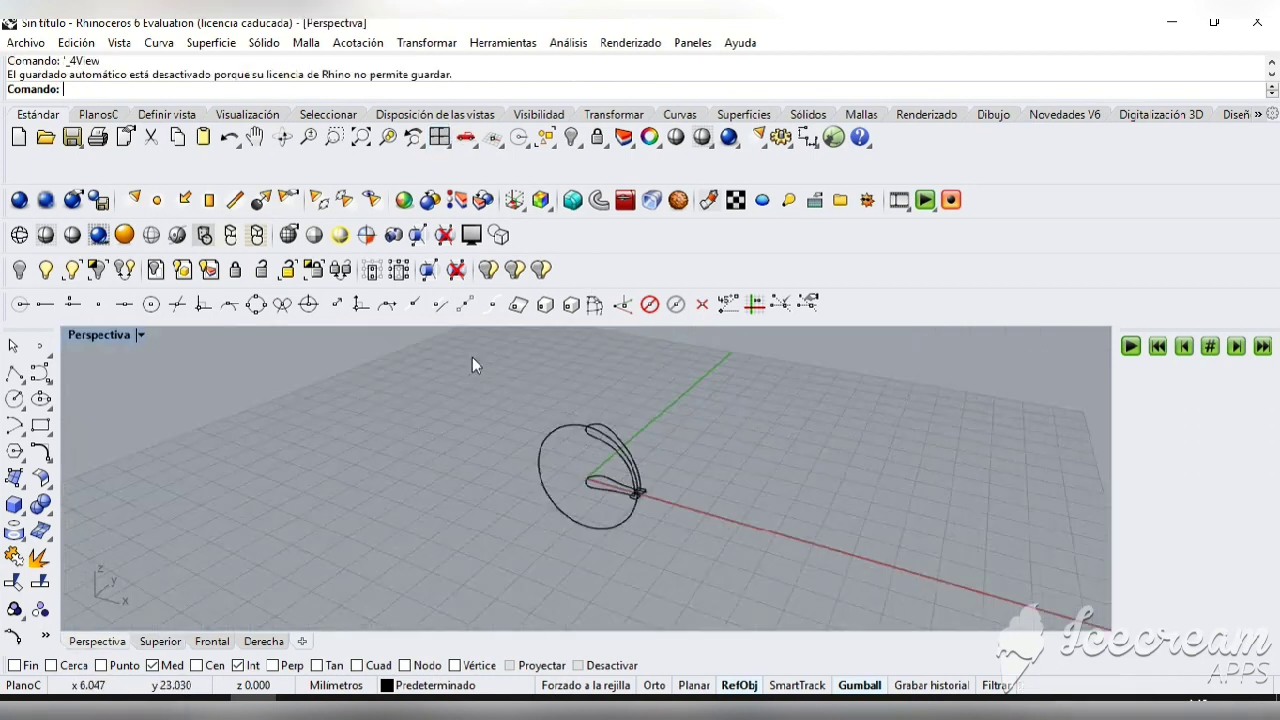
pyautogui.click(282, 137)
pyautogui.moveTo(400, 360); pyautogui.dragTo(313, 402)
pyautogui.press('Return')
pyautogui.scroll(6, 673, 460)
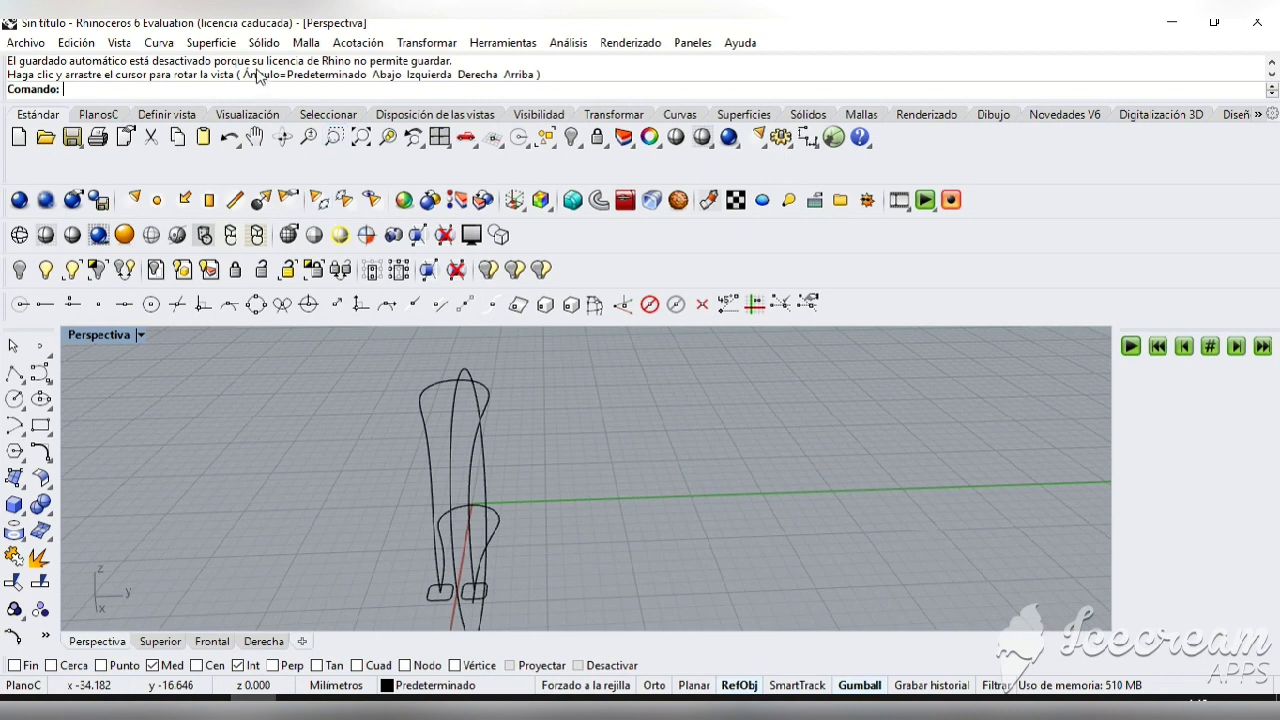
pyautogui.click(211, 43)
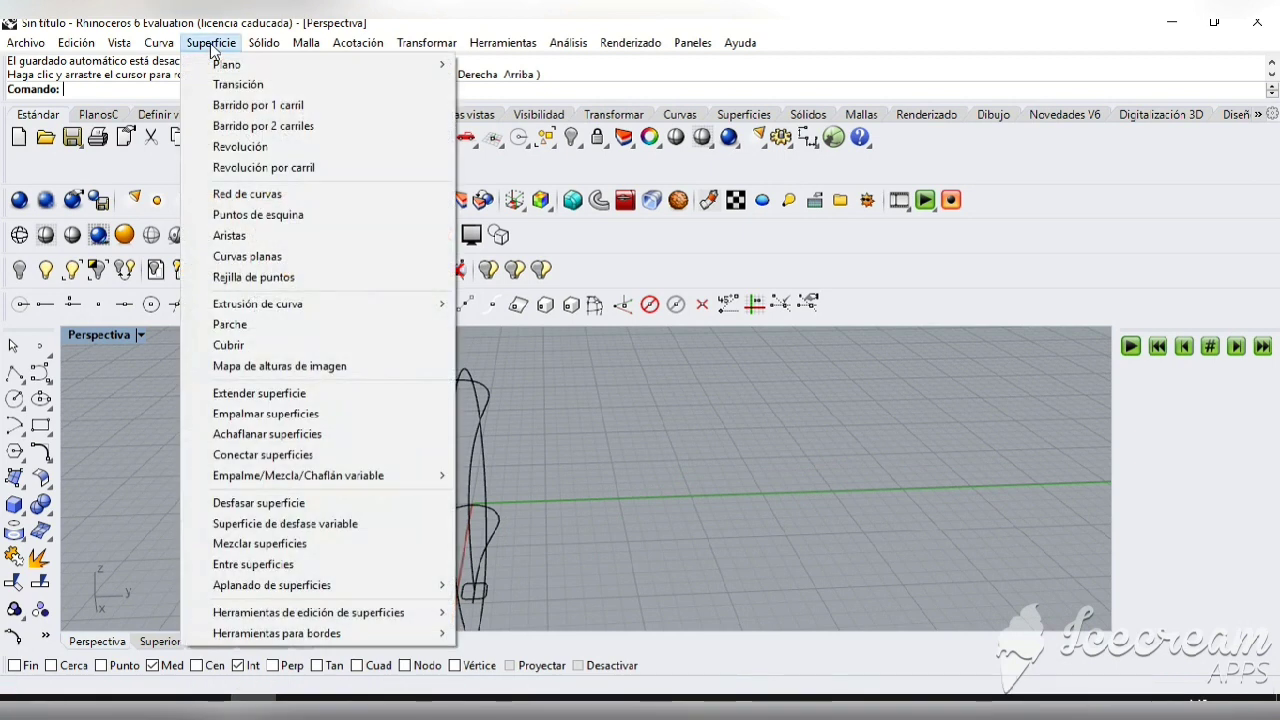
pyautogui.click(236, 106)
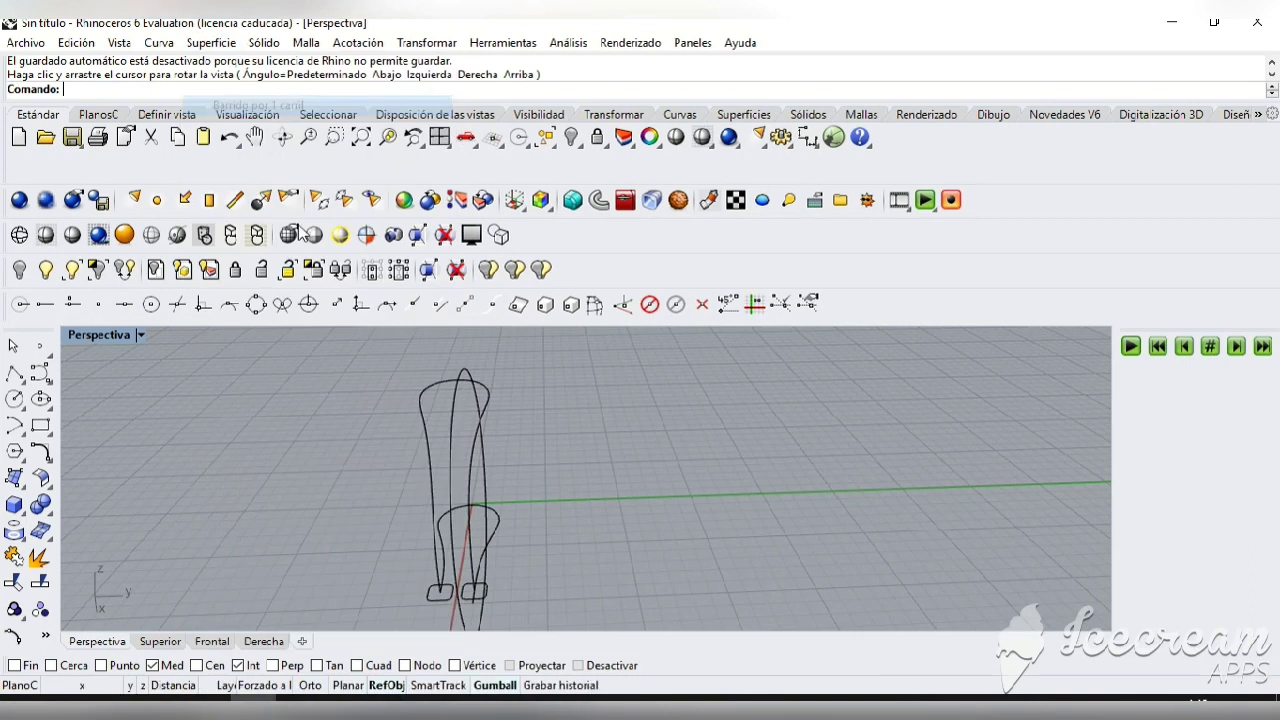
pyautogui.click(475, 487)
pyautogui.click(435, 497)
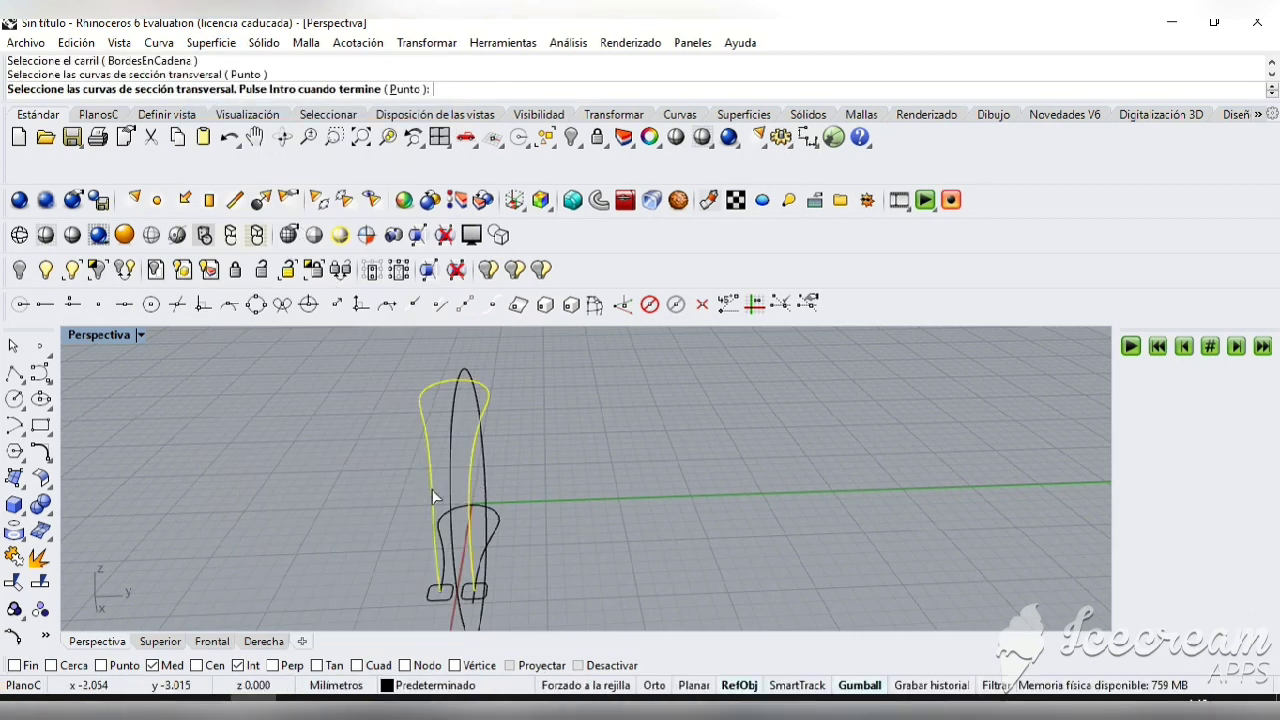
pyautogui.click(477, 598)
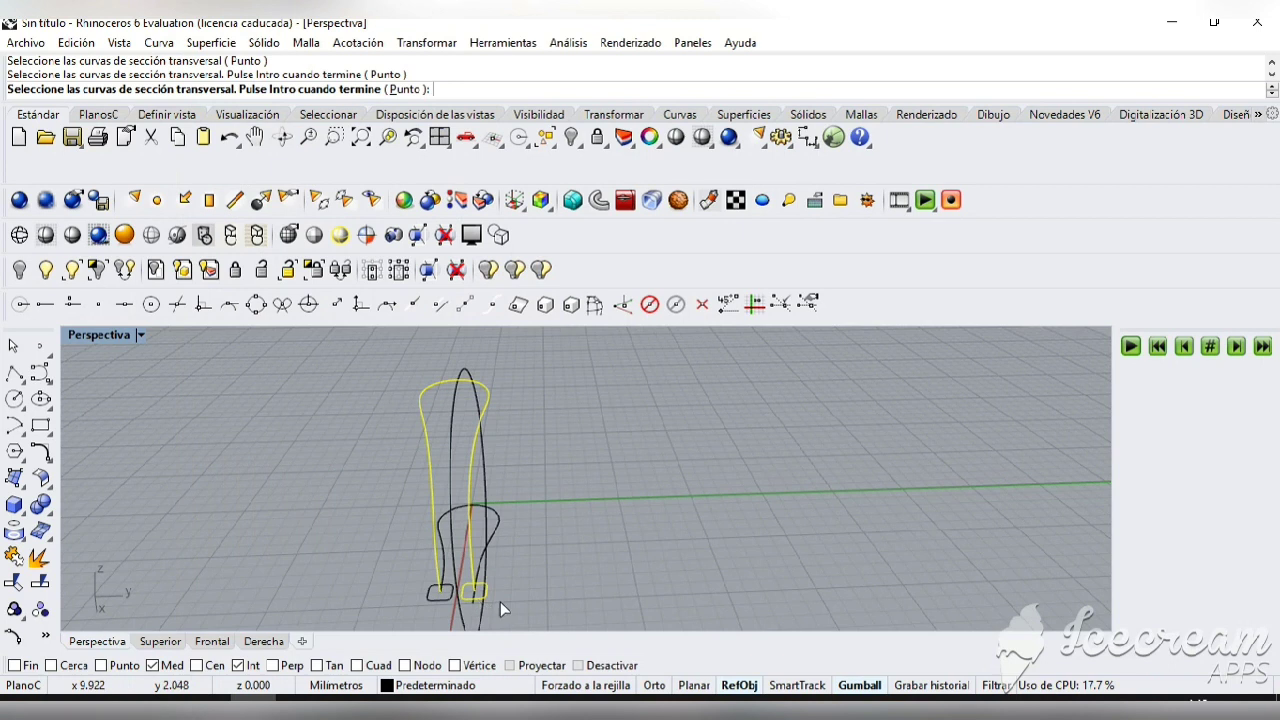
pyautogui.press('Return')
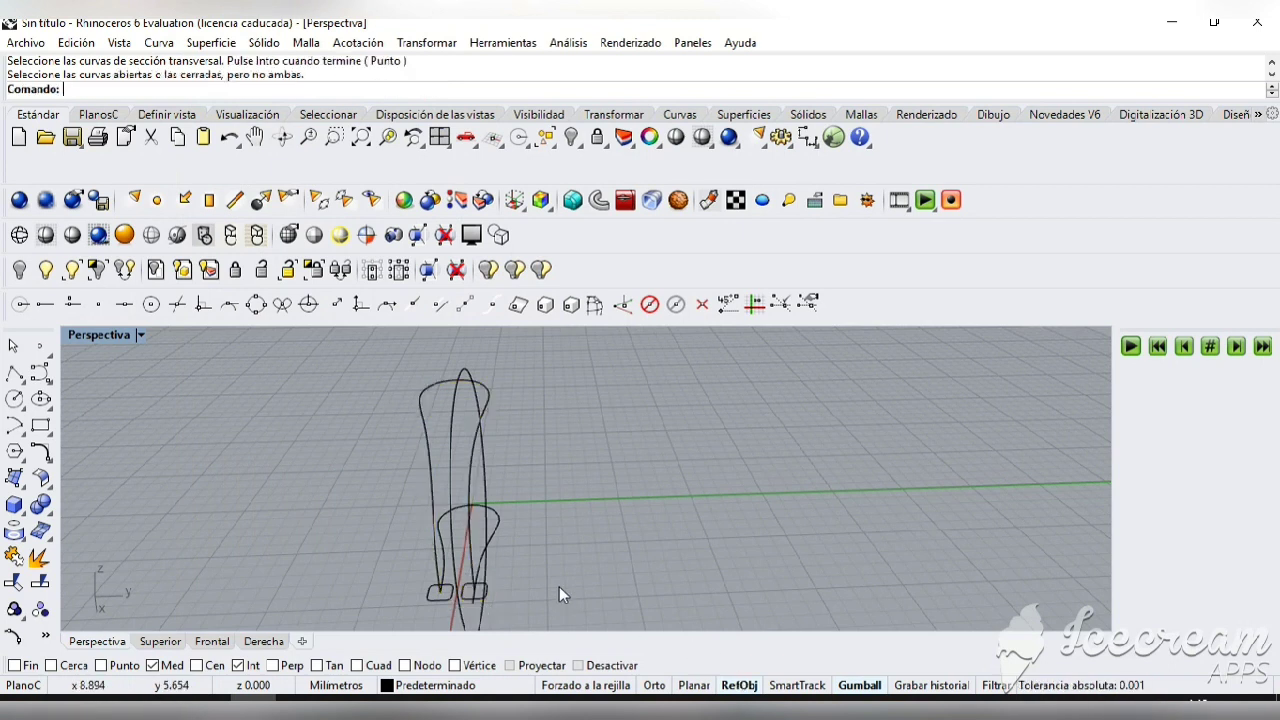
# - Try to join the two raised ring curves into one curve
pyautogui.click(468, 481)
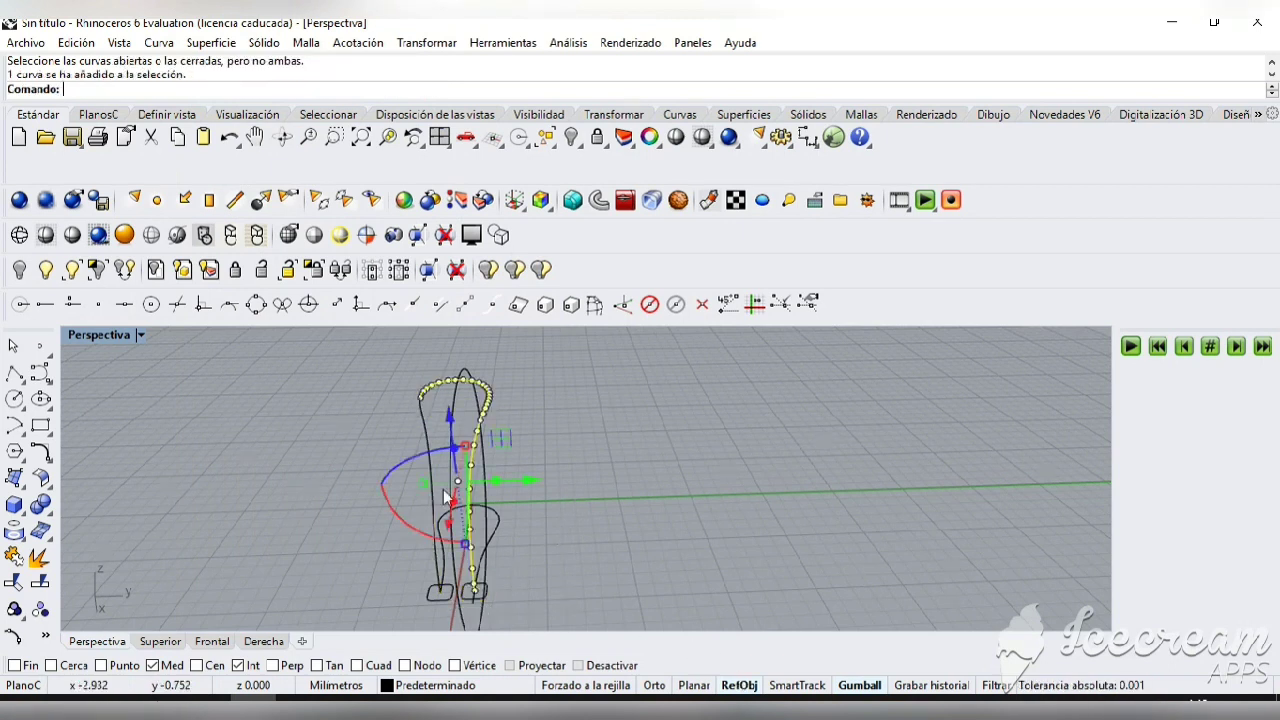
pyautogui.click(431, 479)
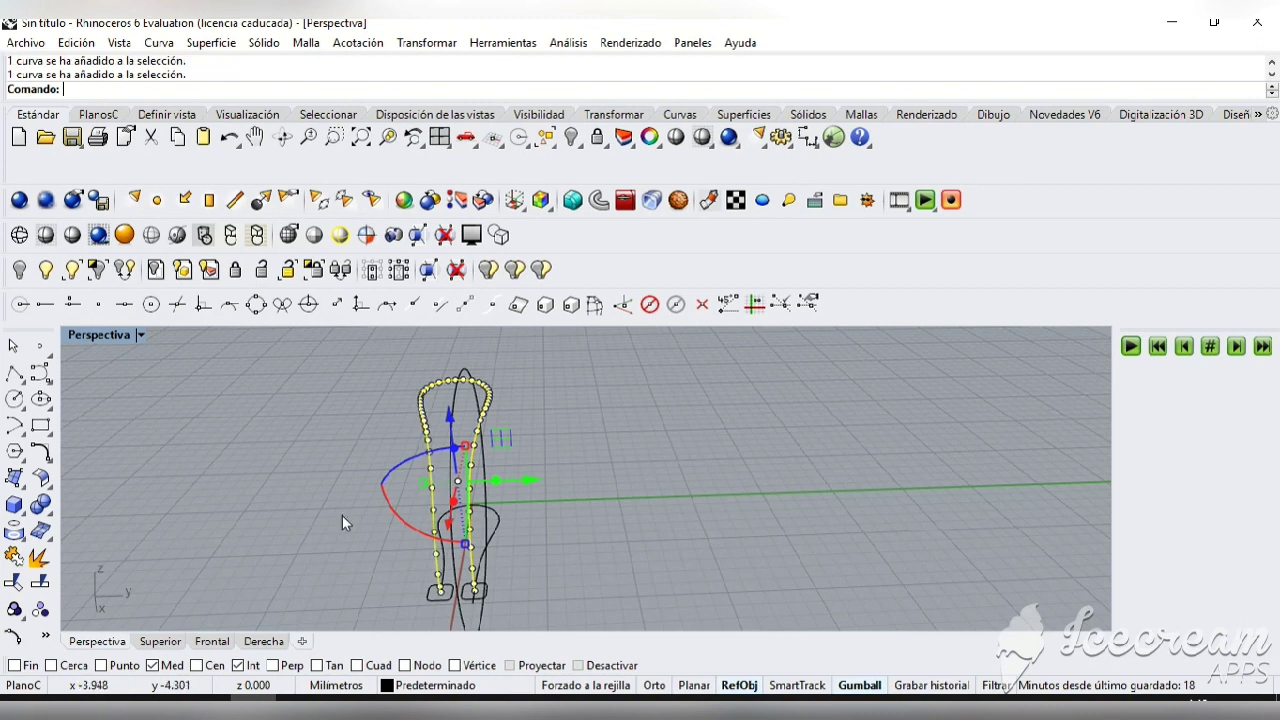
pyautogui.click(14, 556)
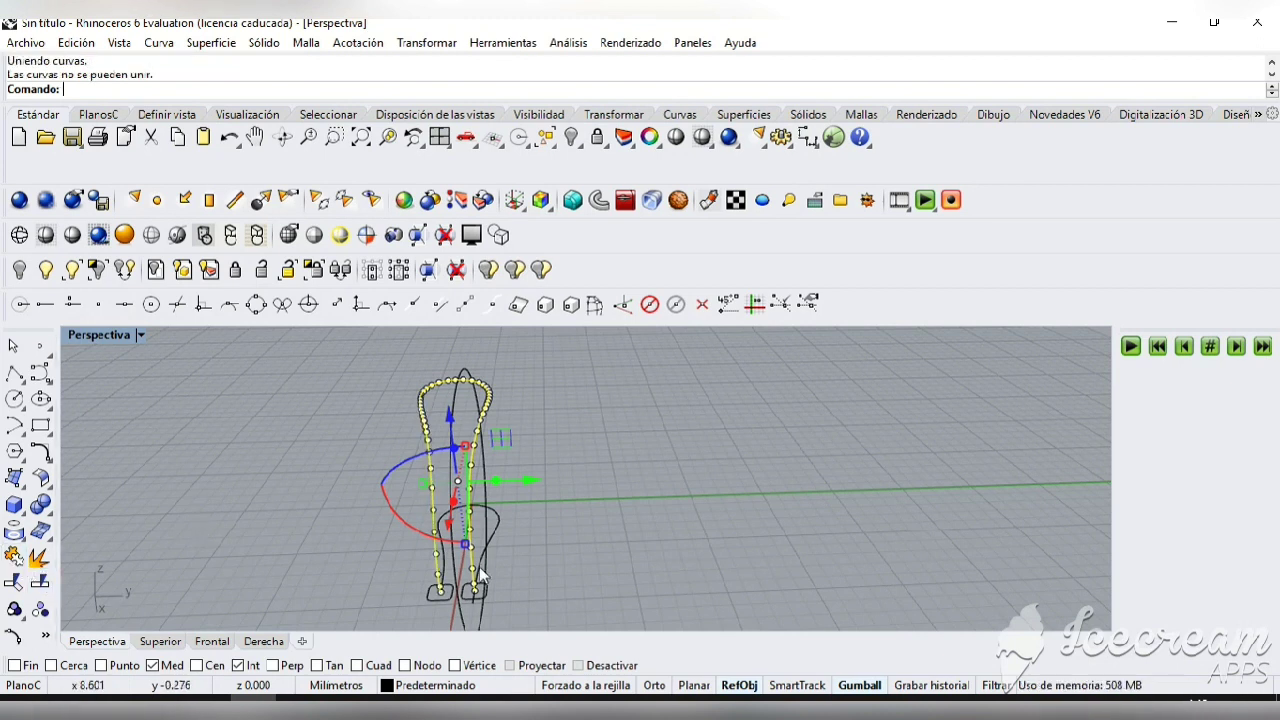
pyautogui.click(606, 510)
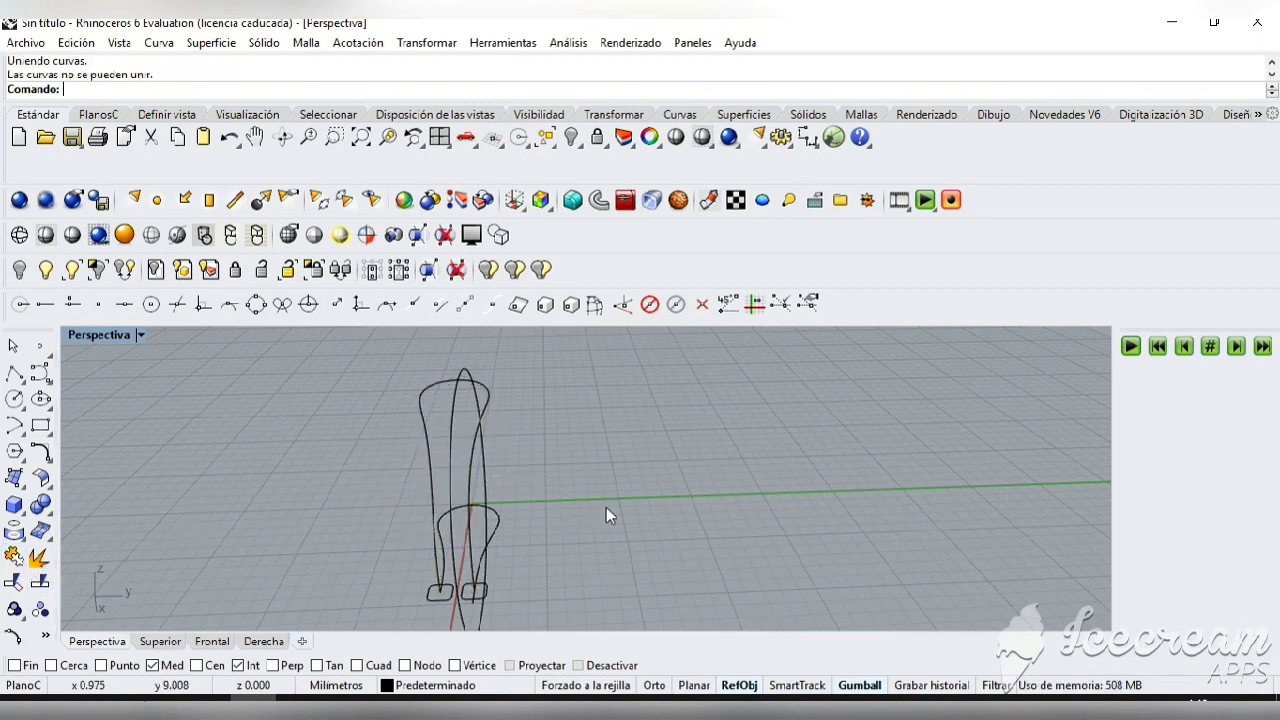
# - Create a one-rail freeform sweep along the raised curve with the rounded top bend, using the rounded rectangle at its lower end
pyautogui.click(210, 44)
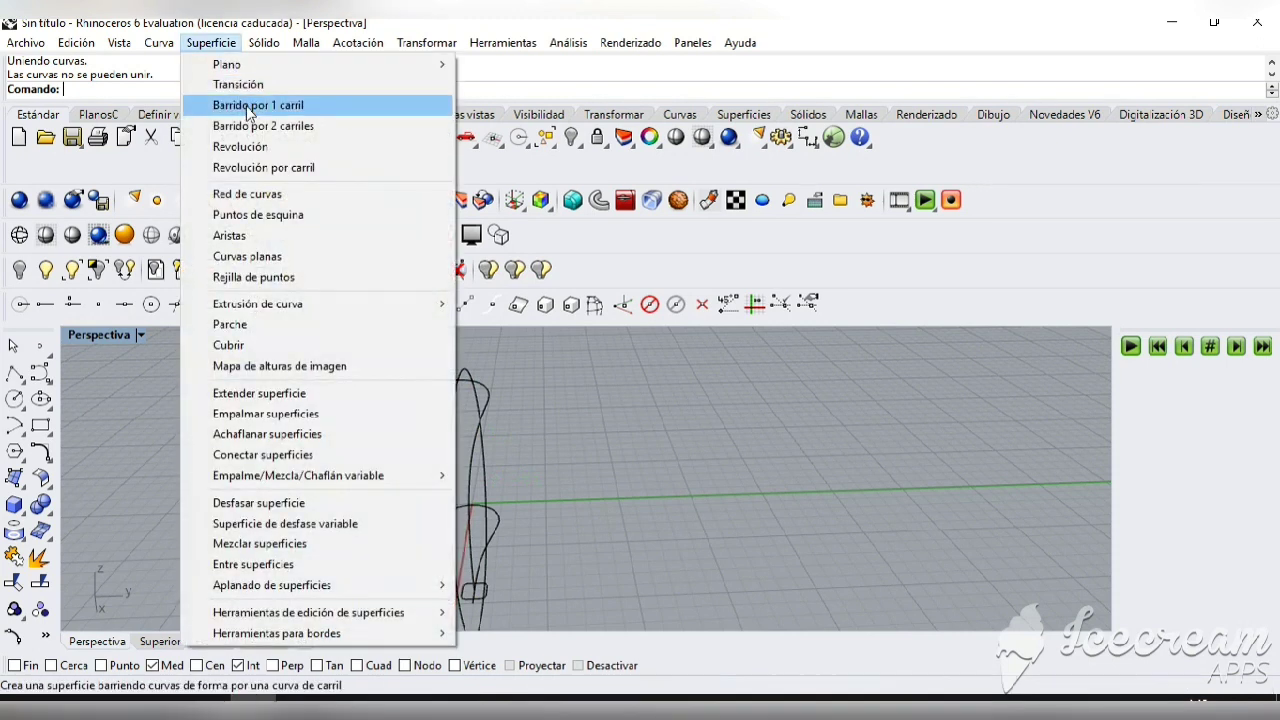
pyautogui.click(250, 106)
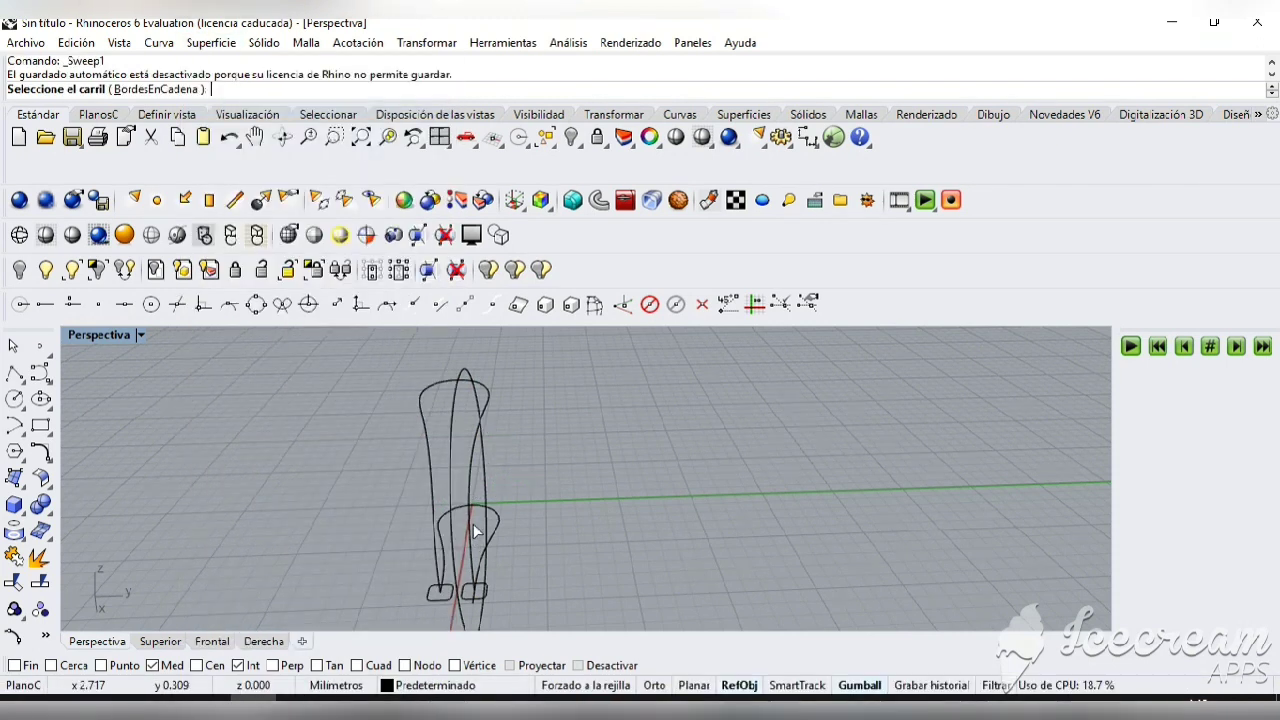
pyautogui.click(474, 494)
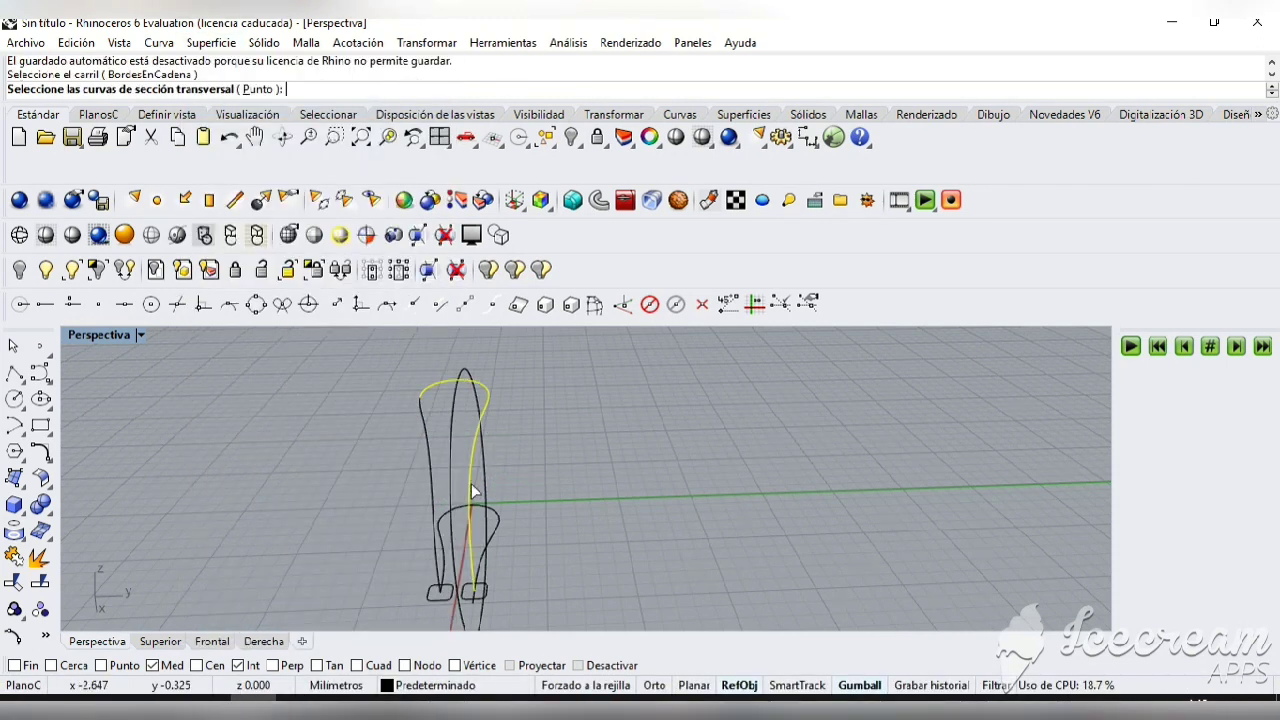
pyautogui.click(480, 600)
pyautogui.press('Return')
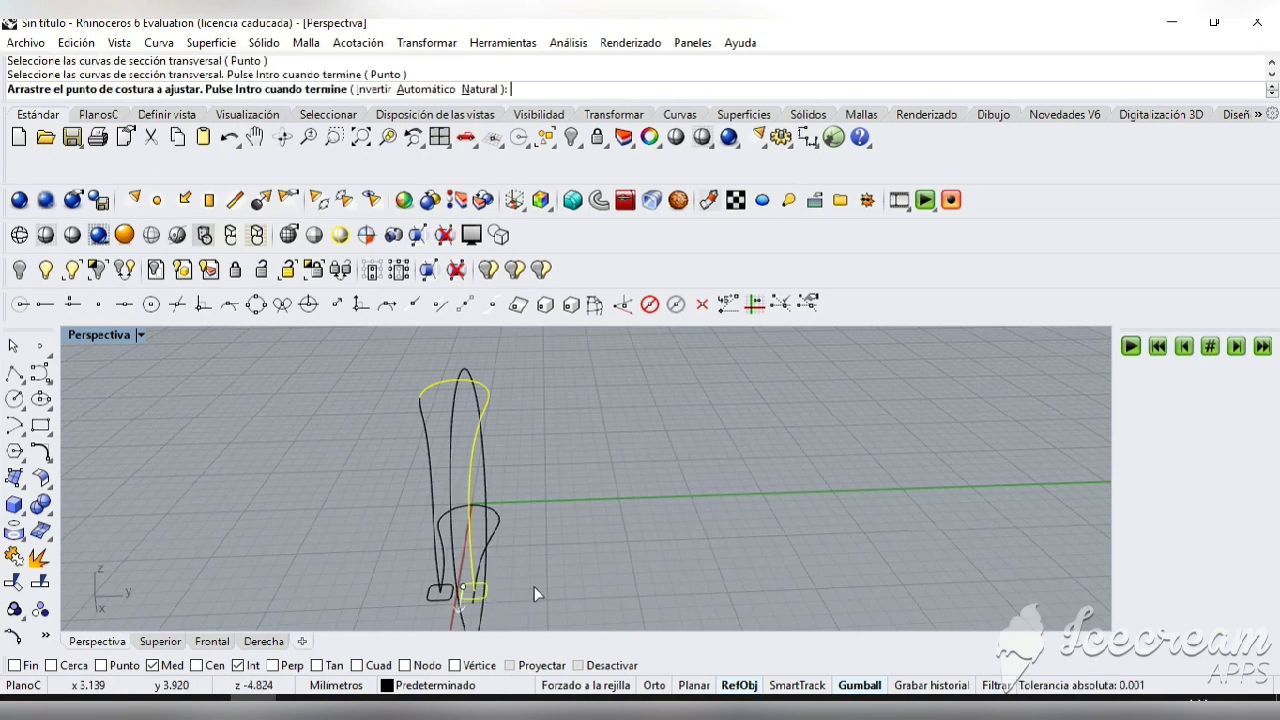
pyautogui.press('Return')
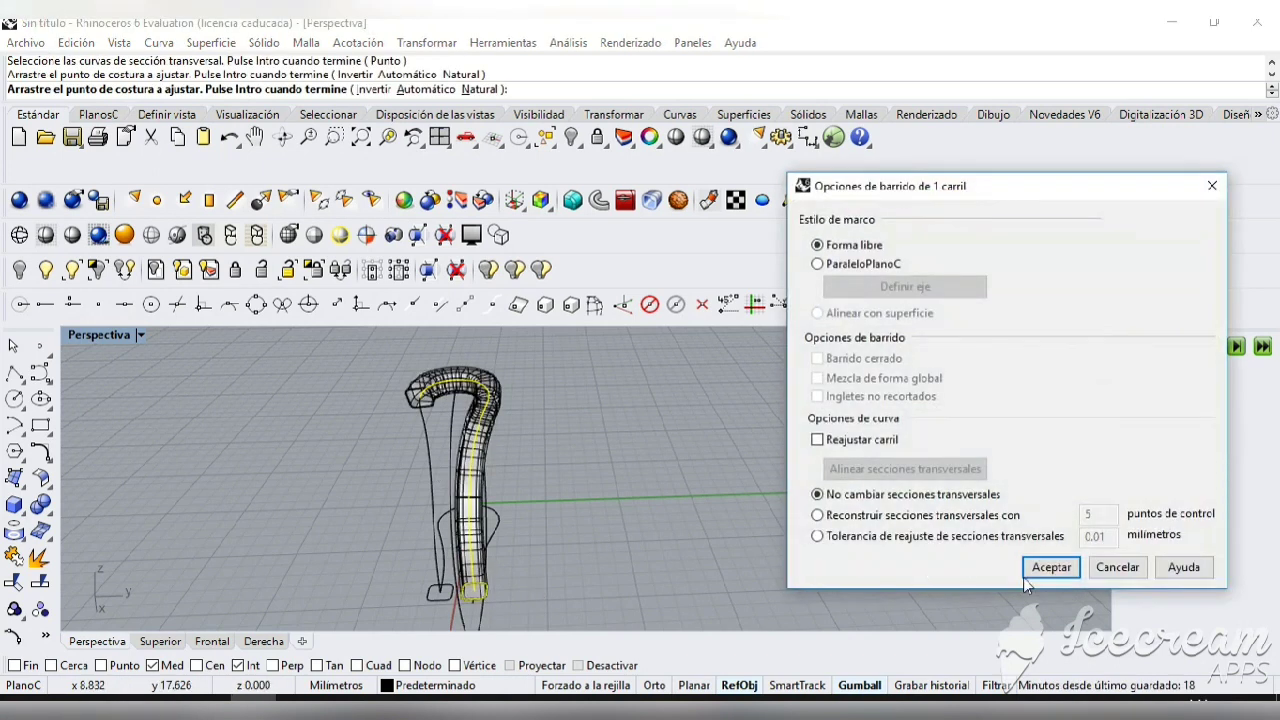
pyautogui.click(1049, 560)
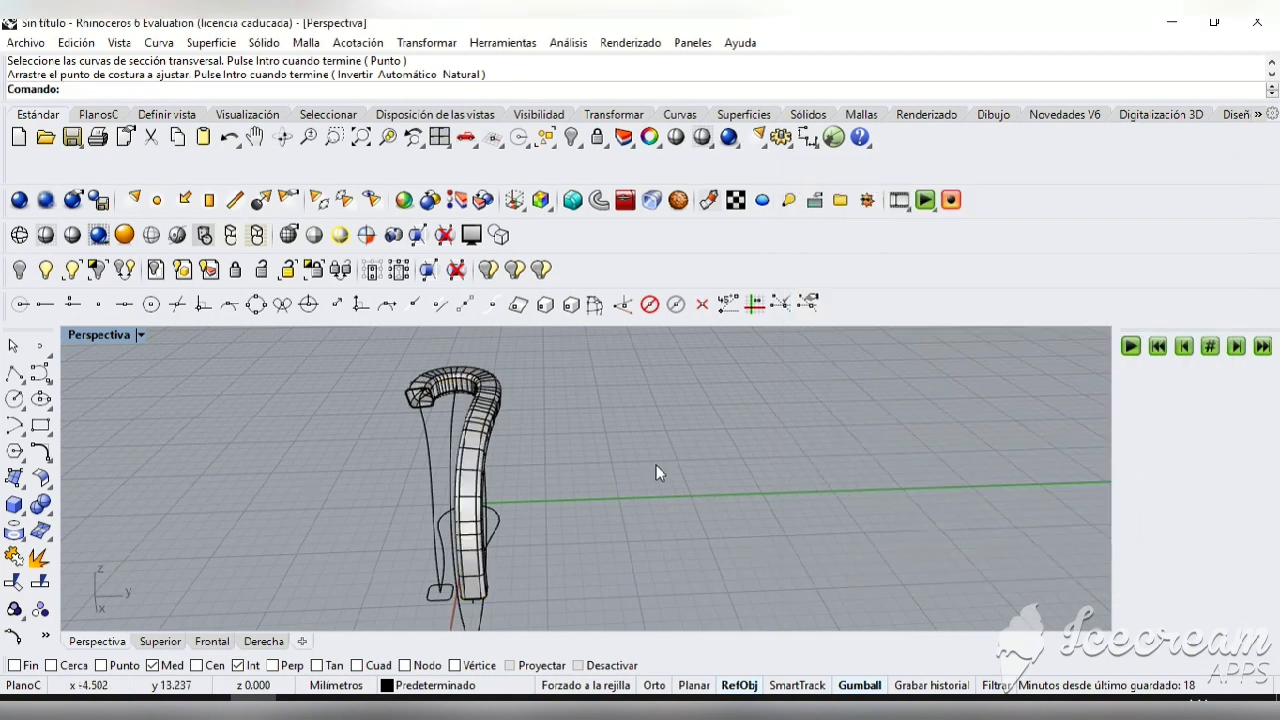
# - Create a second one-rail freeform sweep along the other raised curve, using the remaining rounded rectangle as its section
pyautogui.press('Return')
pyautogui.click(428, 473)
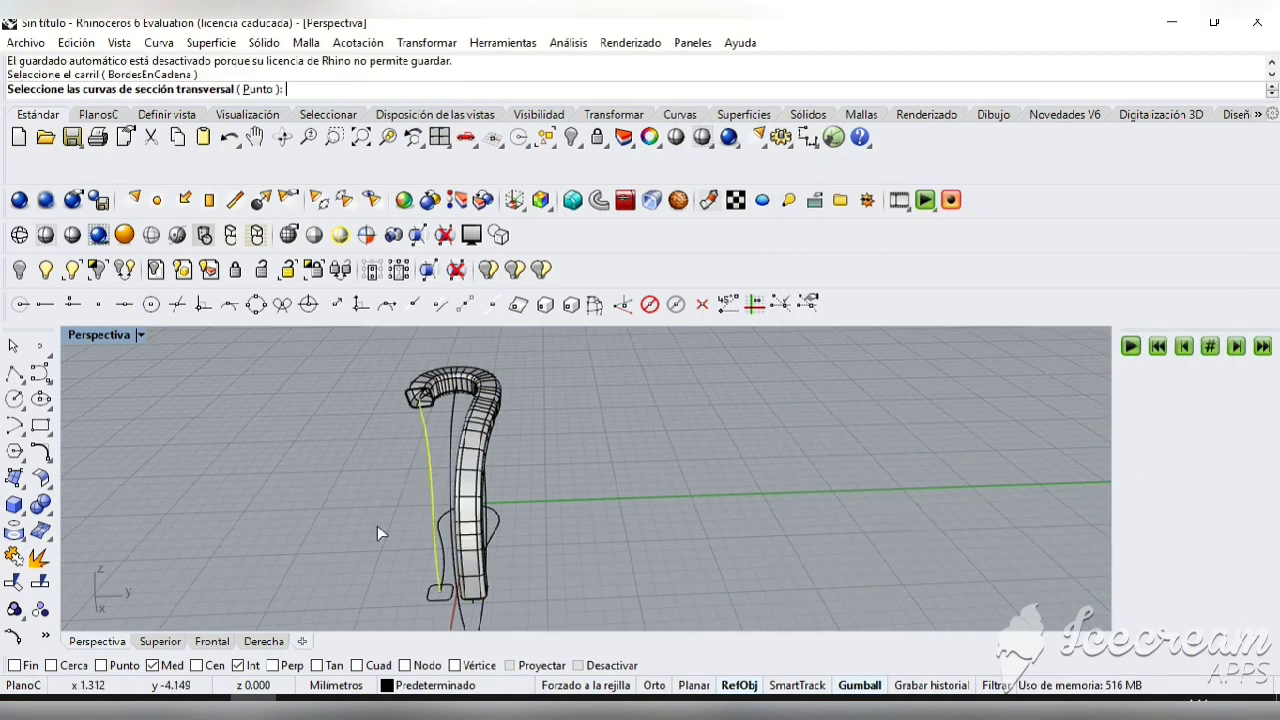
pyautogui.click(436, 600)
pyautogui.press('Return')
pyautogui.press('Return')
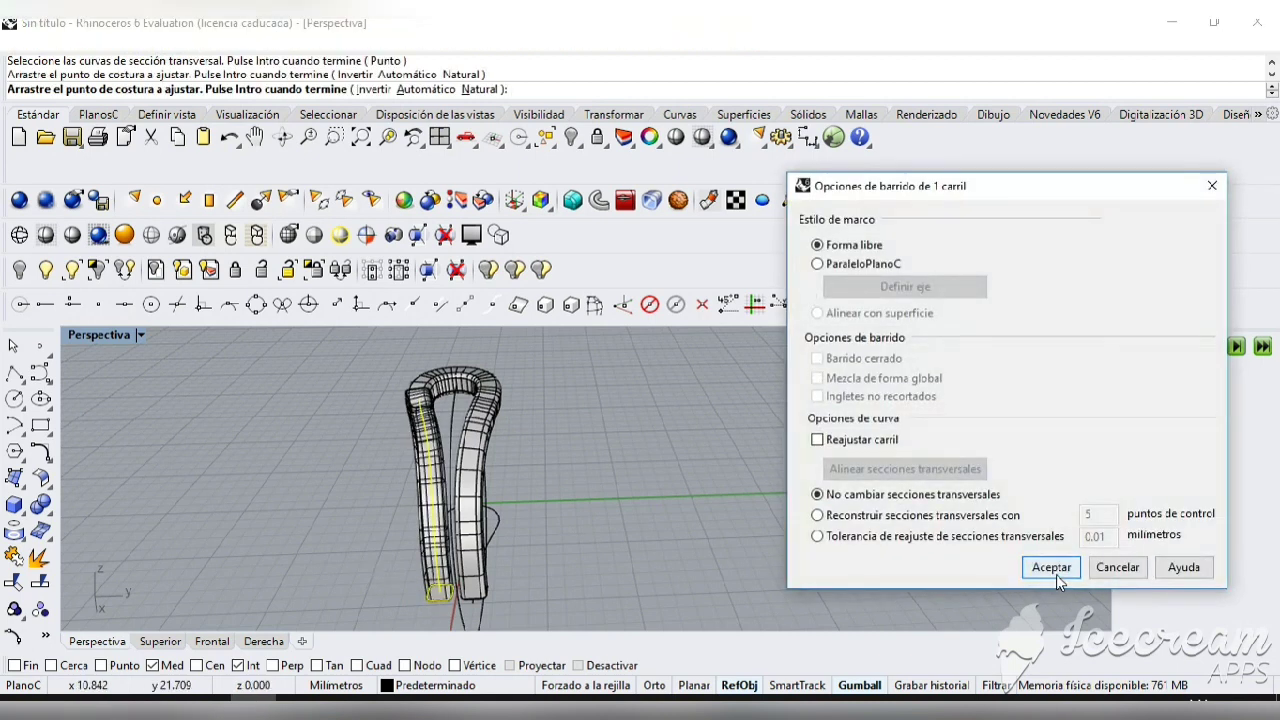
pyautogui.click(1054, 570)
# - Group the two swept band surfaces
pyautogui.click(282, 137)
pyautogui.moveTo(330, 345)
pyautogui.mouseDown()
pyautogui.moveTo(374, 363)
pyautogui.moveTo(459, 340)
pyautogui.moveTo(314, 329)
pyautogui.mouseUp()
pyautogui.press('Return')
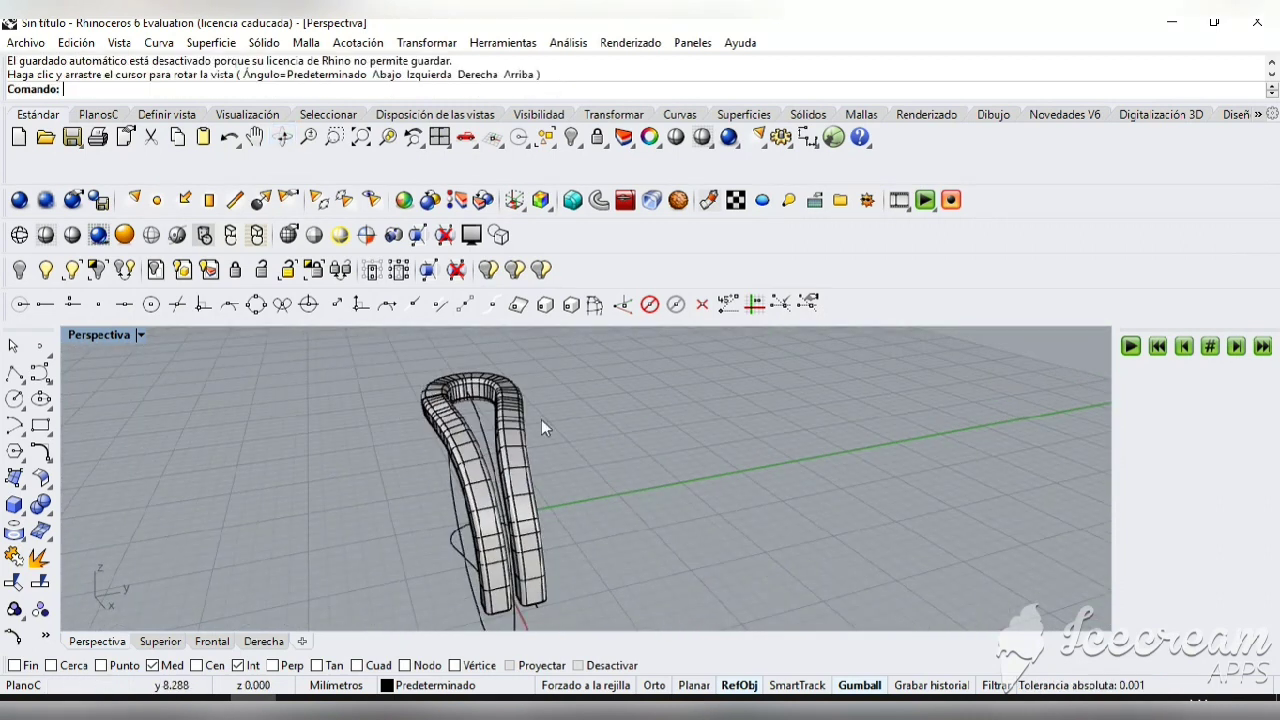
pyautogui.click(525, 431)
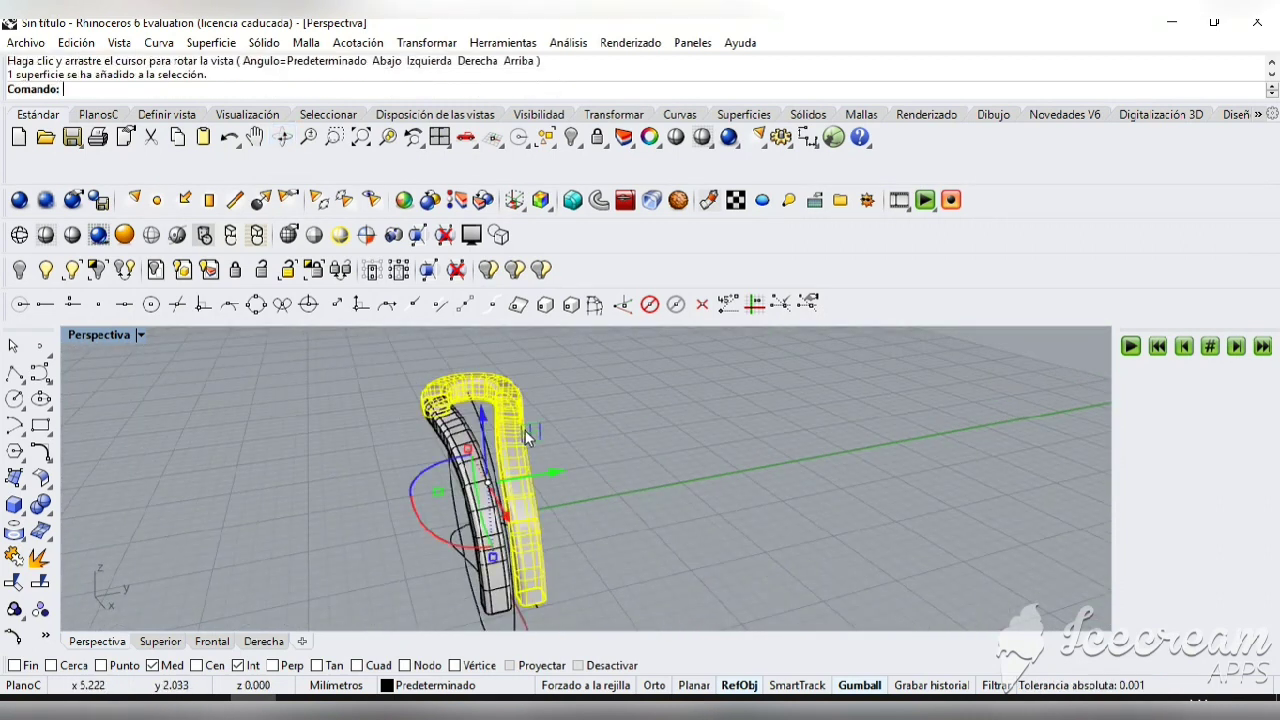
pyautogui.click(466, 446)
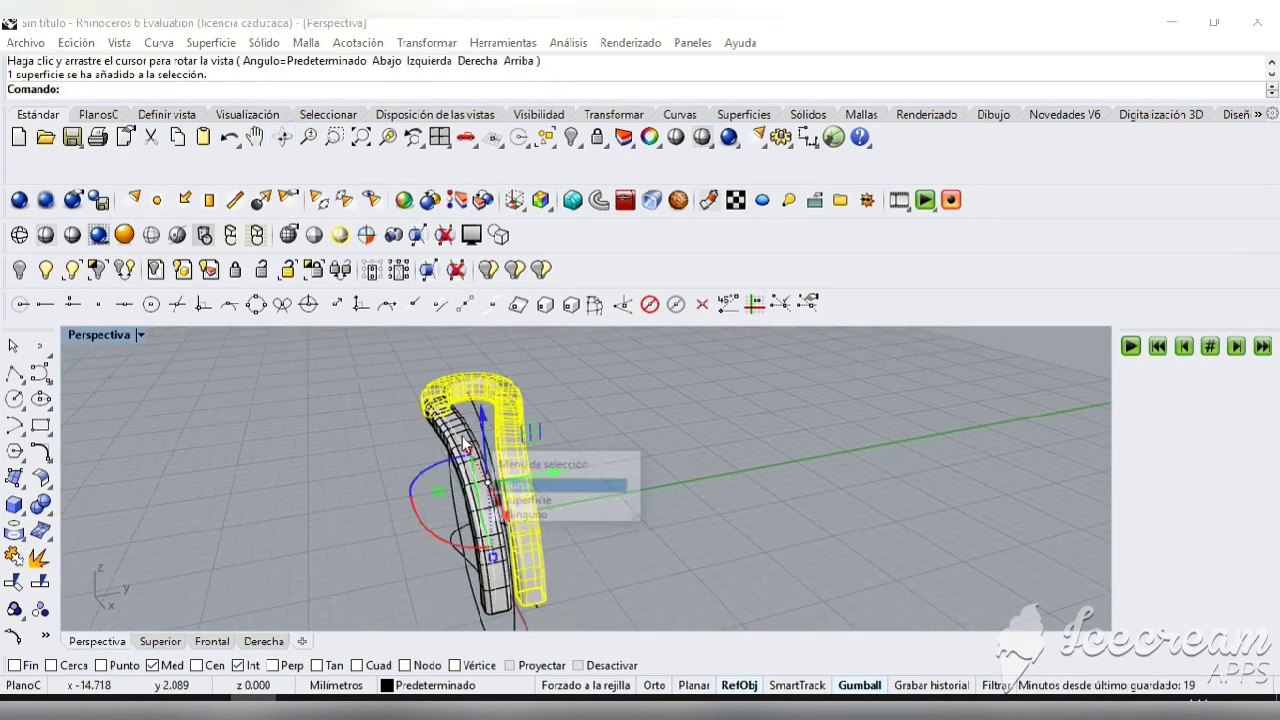
pyautogui.click(567, 501)
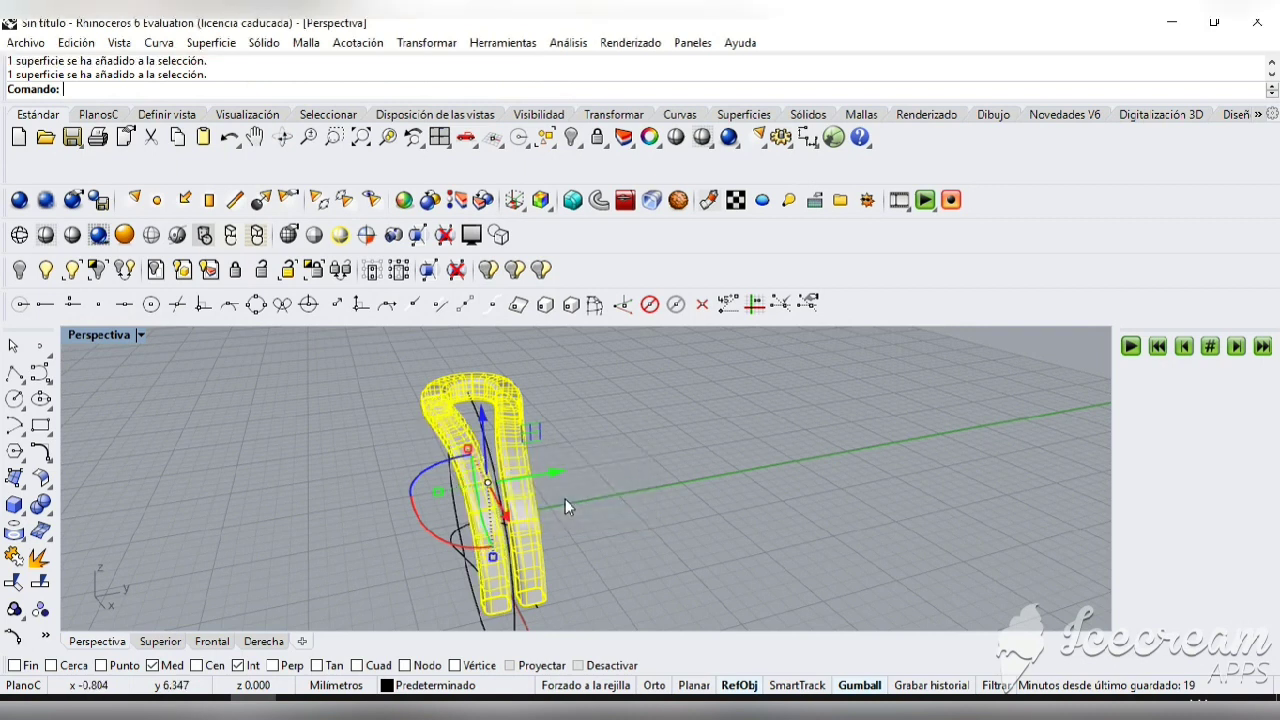
pyautogui.click(14, 608)
pyautogui.click(200, 505)
# - Delete the two leftover flat construction curves lying on the ground plane beside the swept band
pyautogui.click(282, 137)
pyautogui.moveTo(455, 410); pyautogui.dragTo(423, 400)
pyautogui.press('Escape')
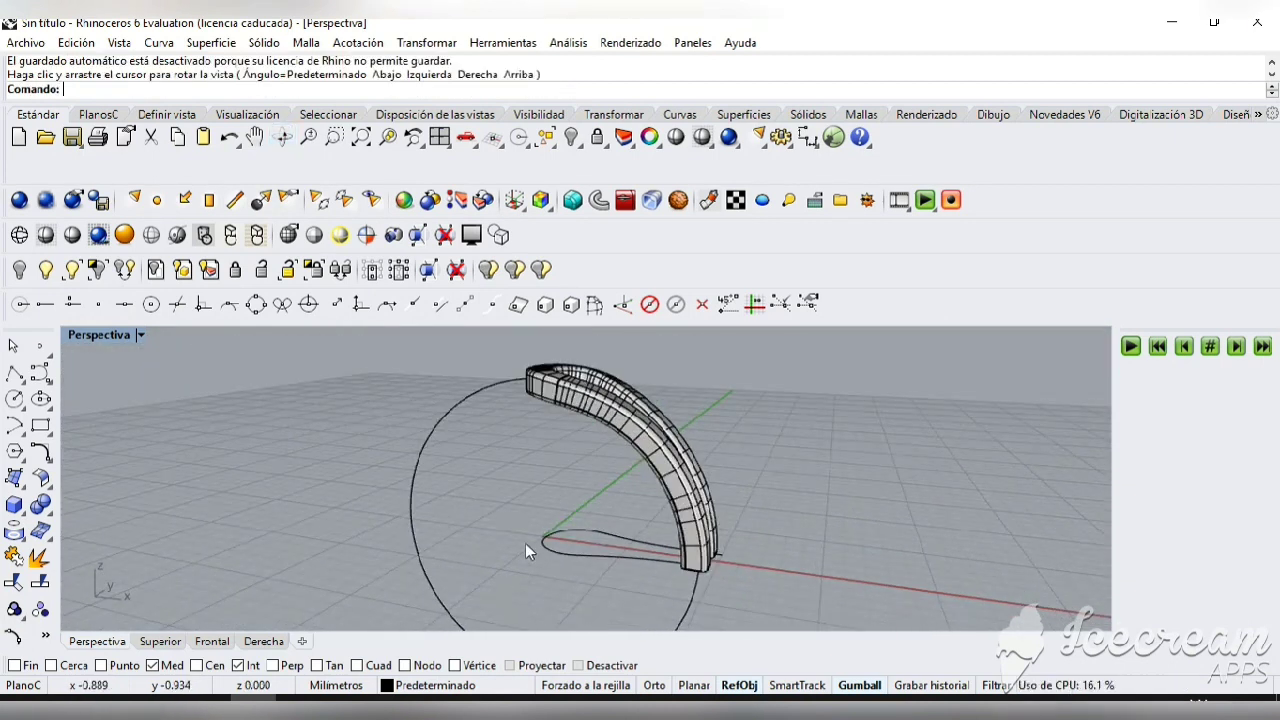
pyautogui.click(603, 555)
pyautogui.press('Delete')
pyautogui.click(580, 533)
pyautogui.press('Delete')
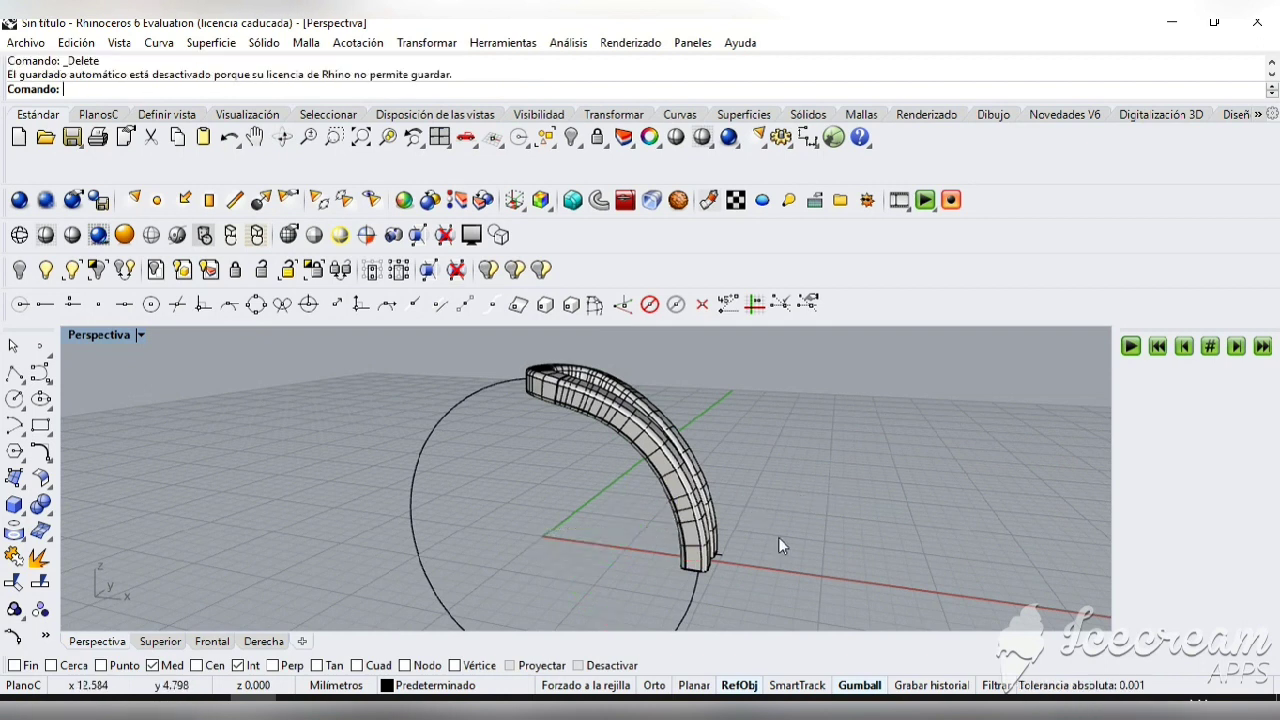
# - In the front view, mirror a copy of the grouped band sweeps across the vertical axis through the origin
pyautogui.click(283, 139)
pyautogui.moveTo(230, 445); pyautogui.dragTo(500, 495)
pyautogui.press('Return')
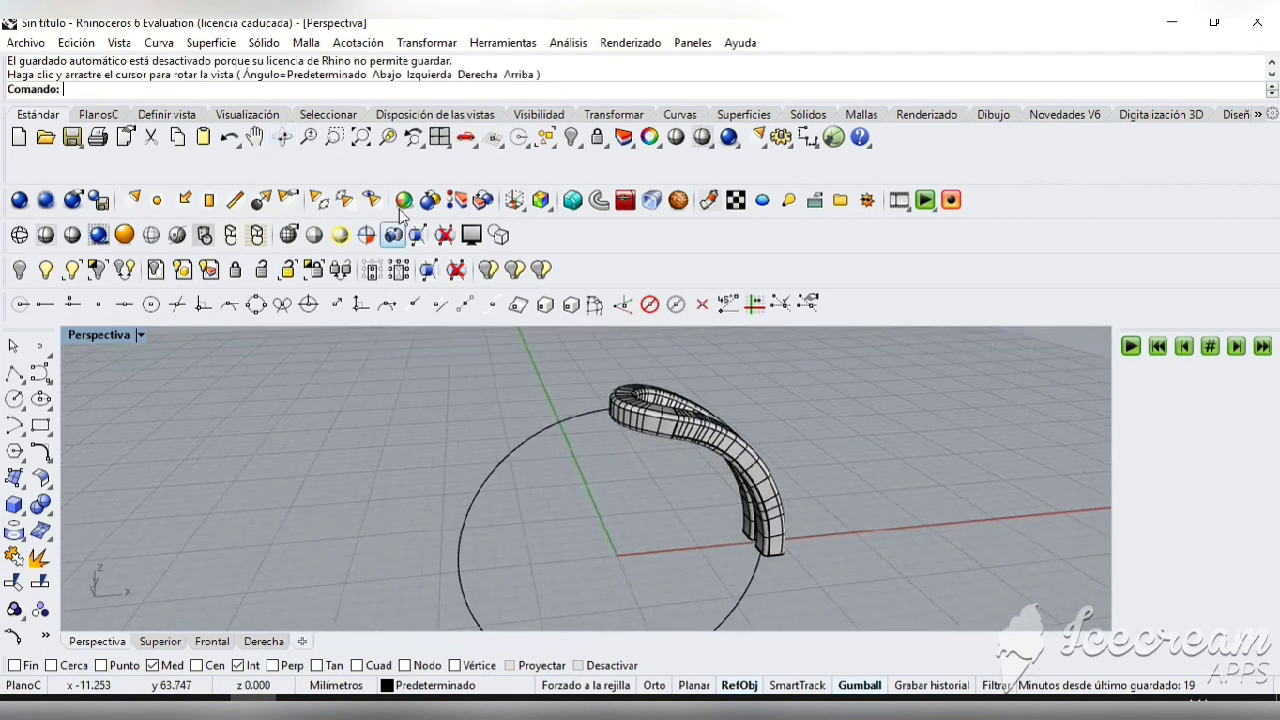
pyautogui.click(438, 140)
pyautogui.click(90, 490)
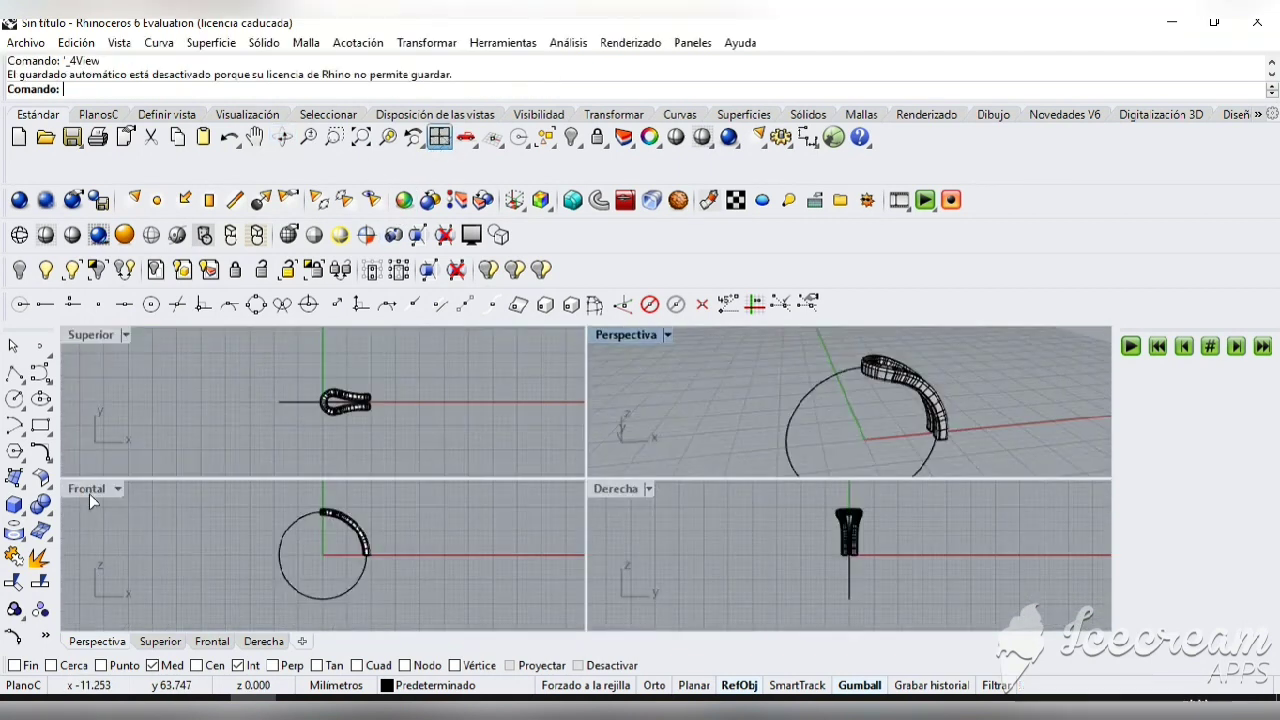
pyautogui.hotkey('ctrl', 'm')
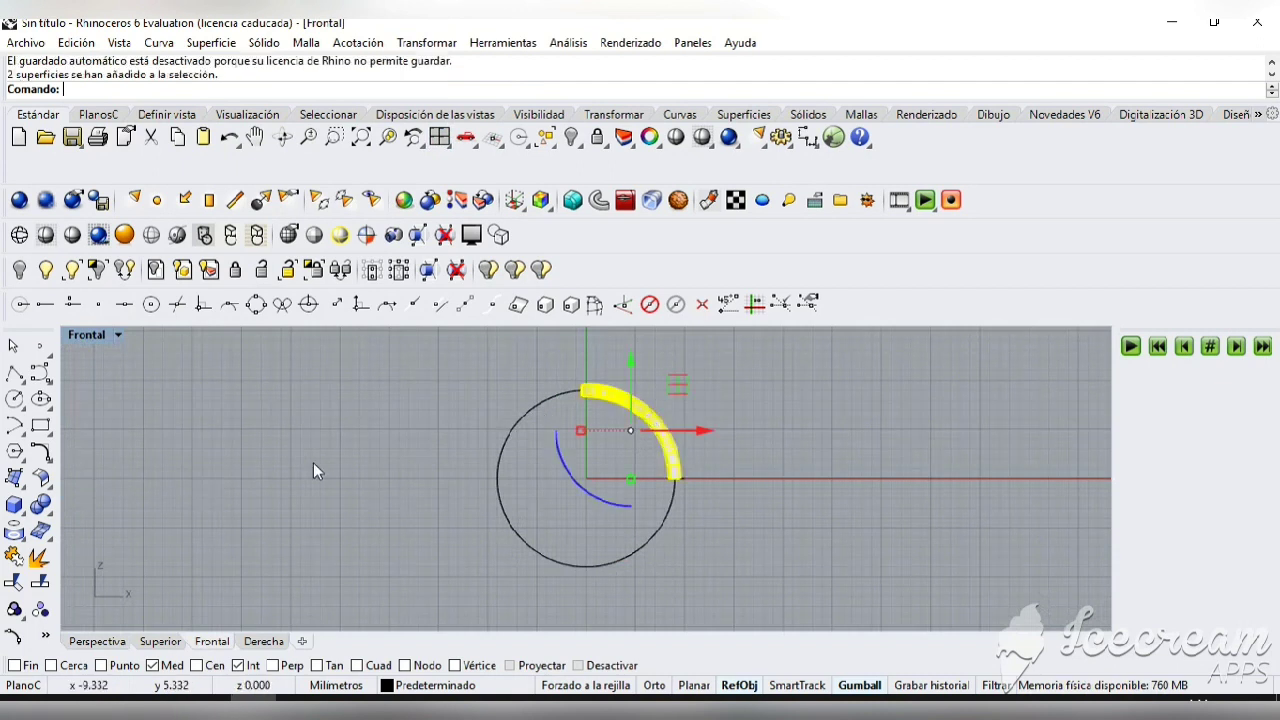
pyautogui.middleClick(130, 491)
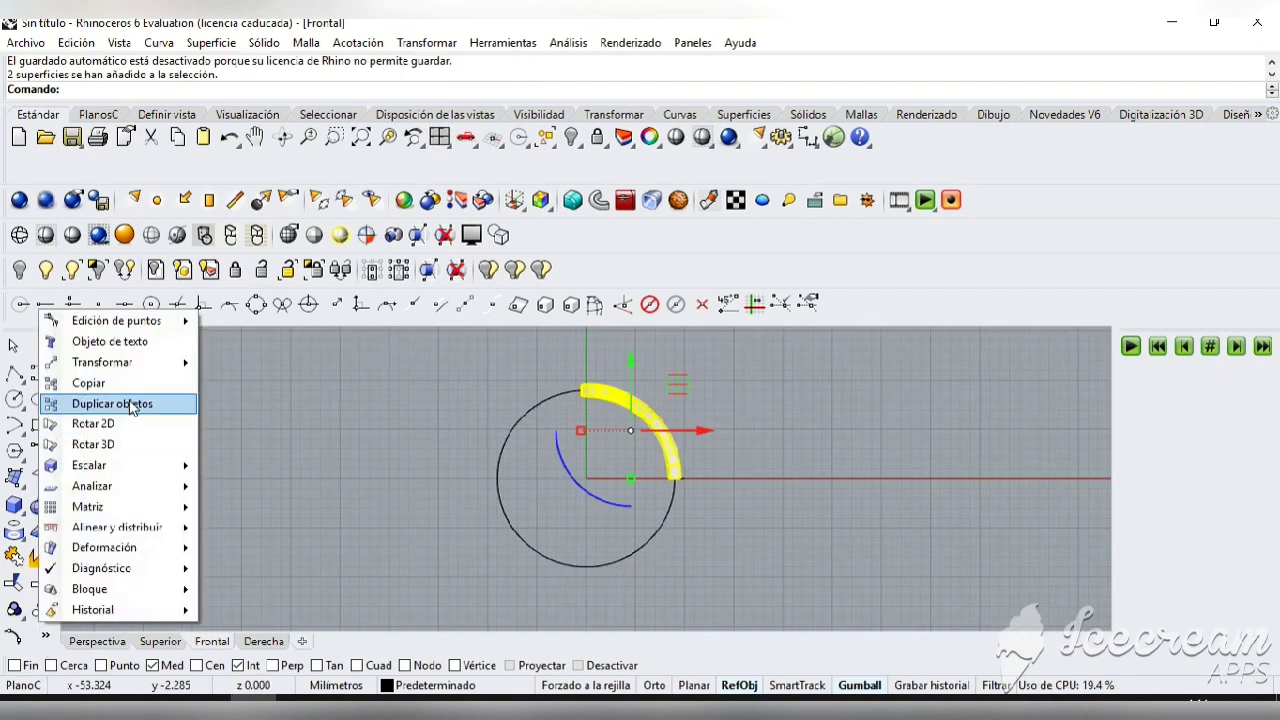
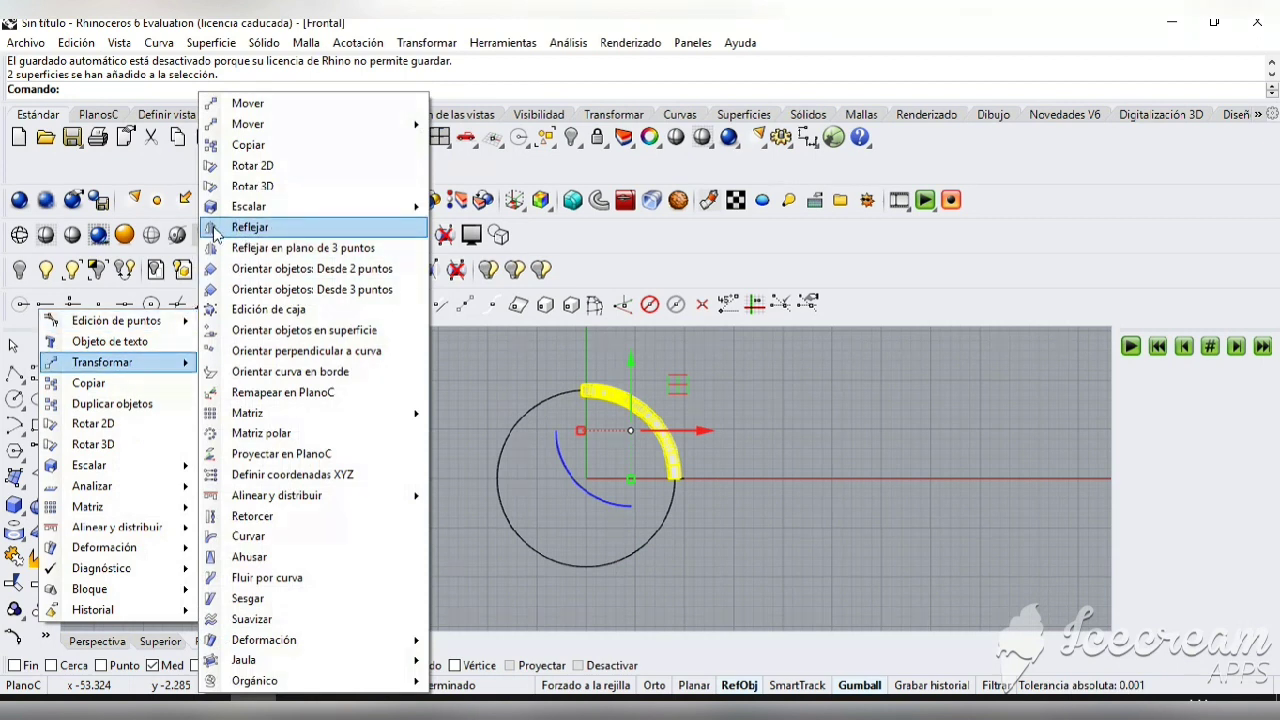
pyautogui.click(215, 230)
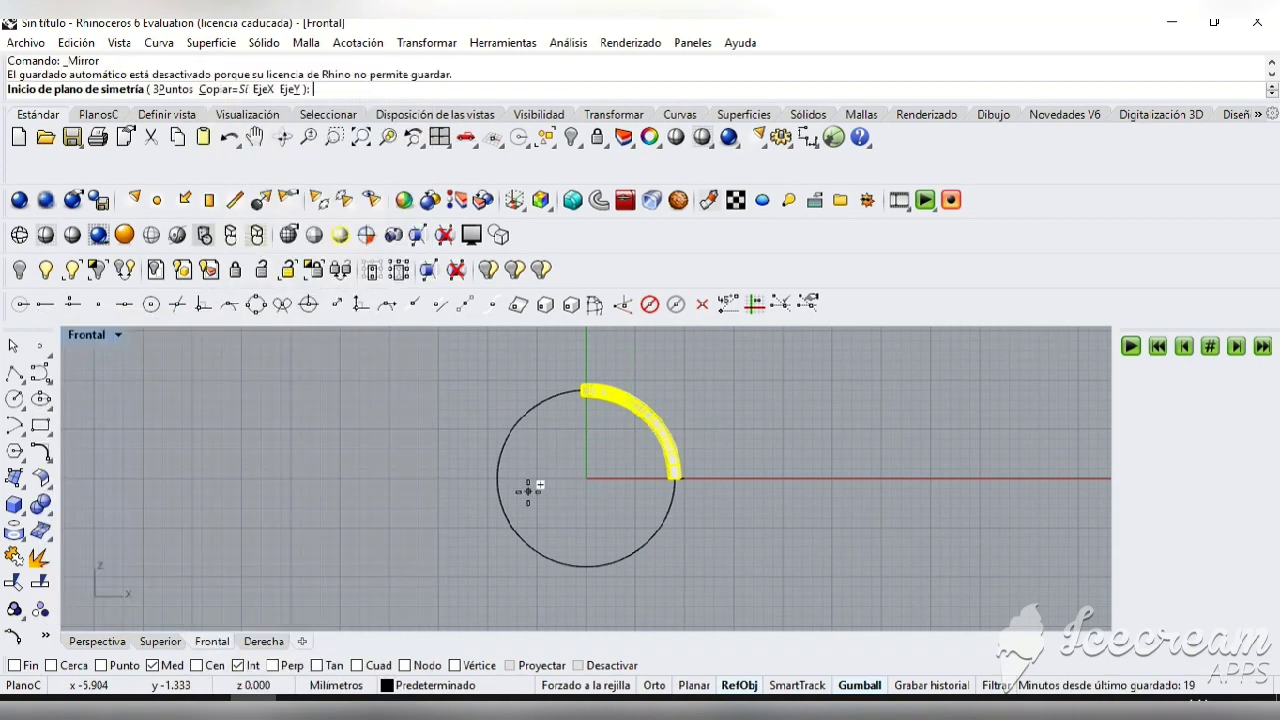
pyautogui.write('0')
pyautogui.press('Return')
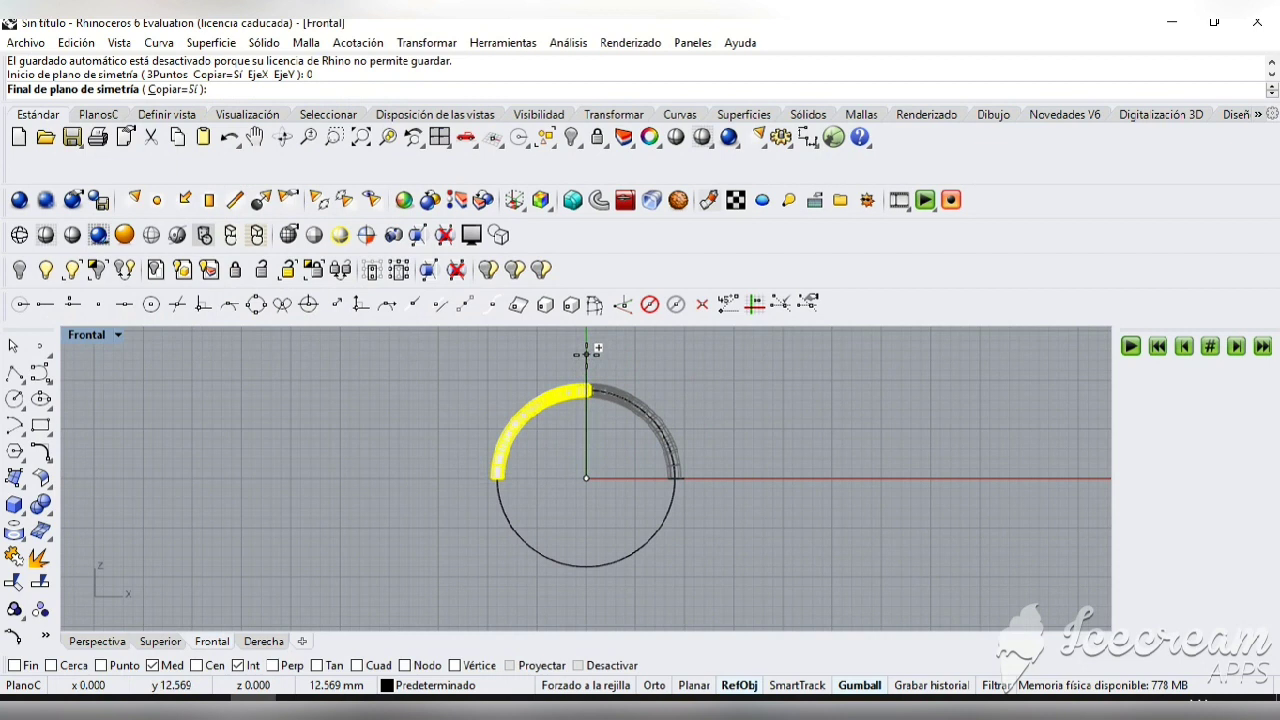
pyautogui.click(586, 354)
pyautogui.click(866, 423)
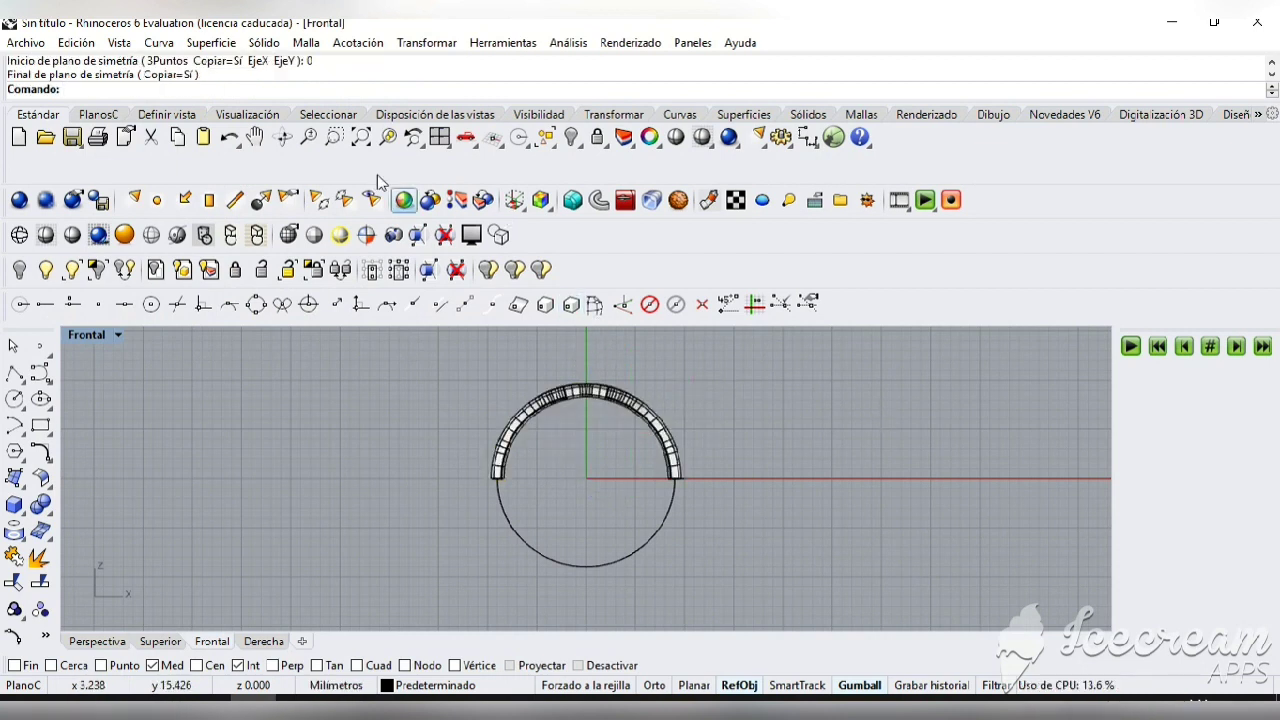
# - Show all hidden objects to bring back the gemstone and its prongs on top of the ring
pyautogui.click(282, 137)
pyautogui.moveTo(371, 514); pyautogui.dragTo(306, 486)
pyautogui.press('Return')
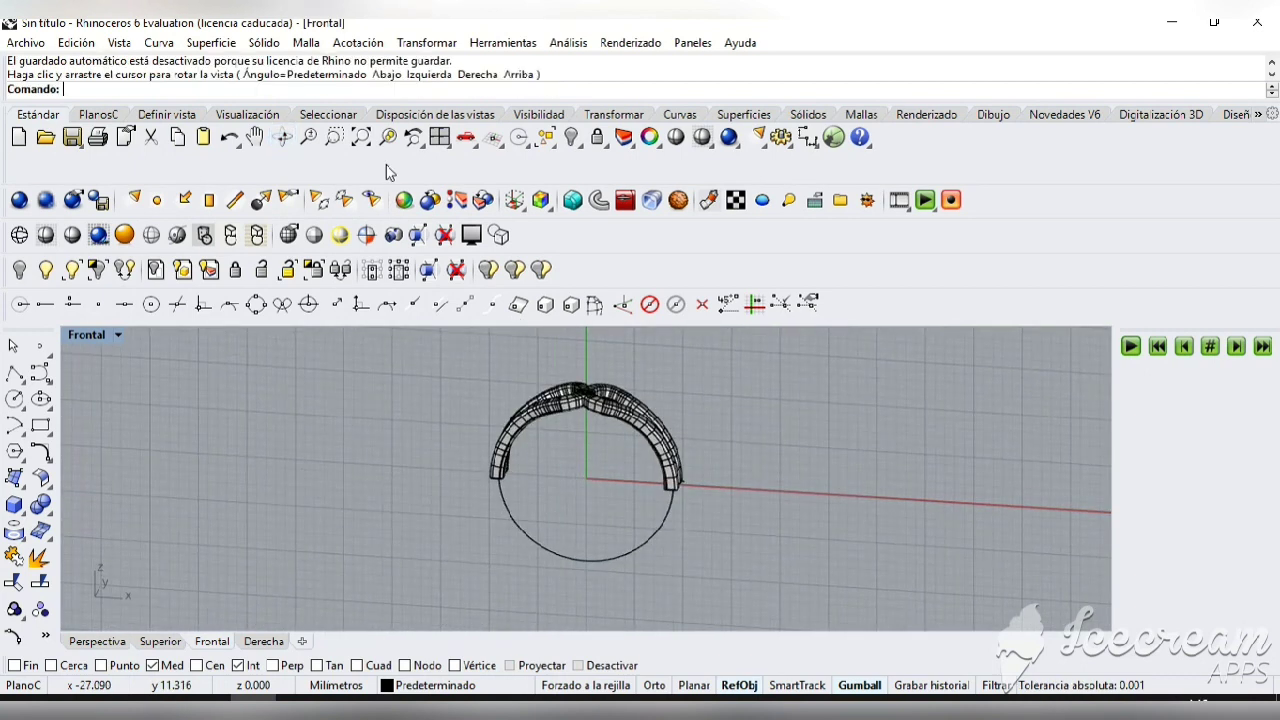
pyautogui.click(440, 139)
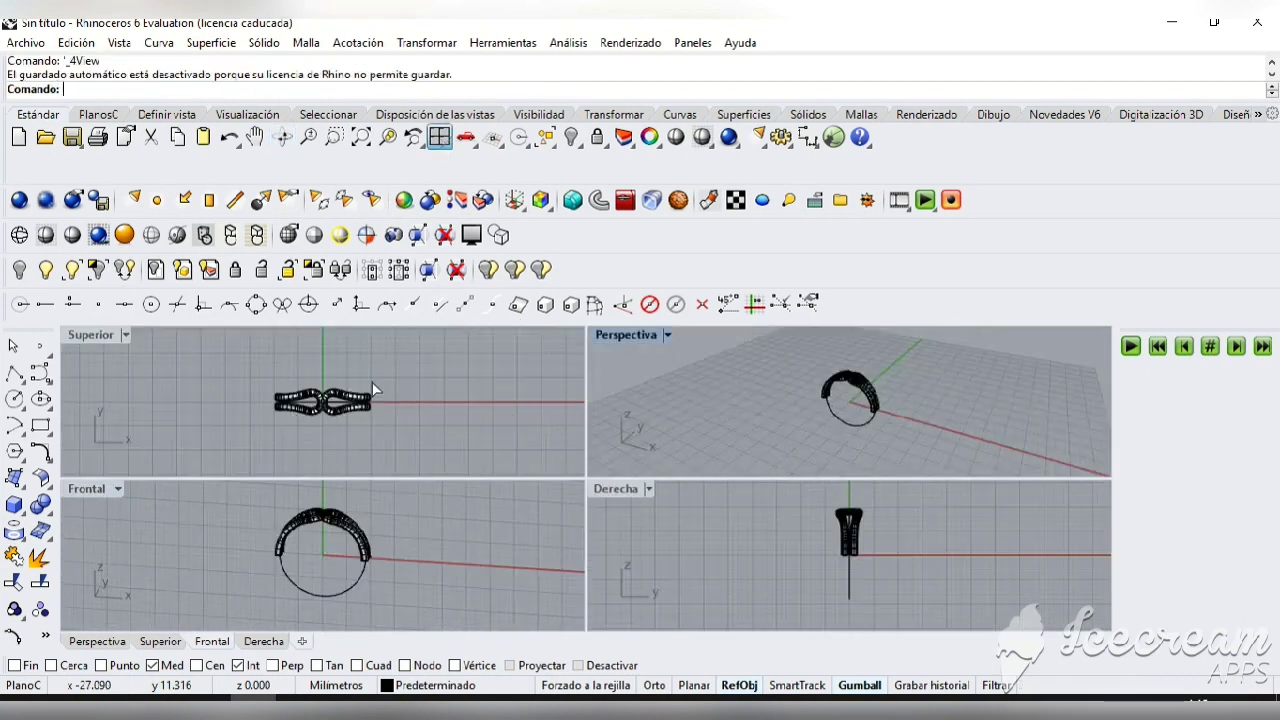
pyautogui.click(576, 141)
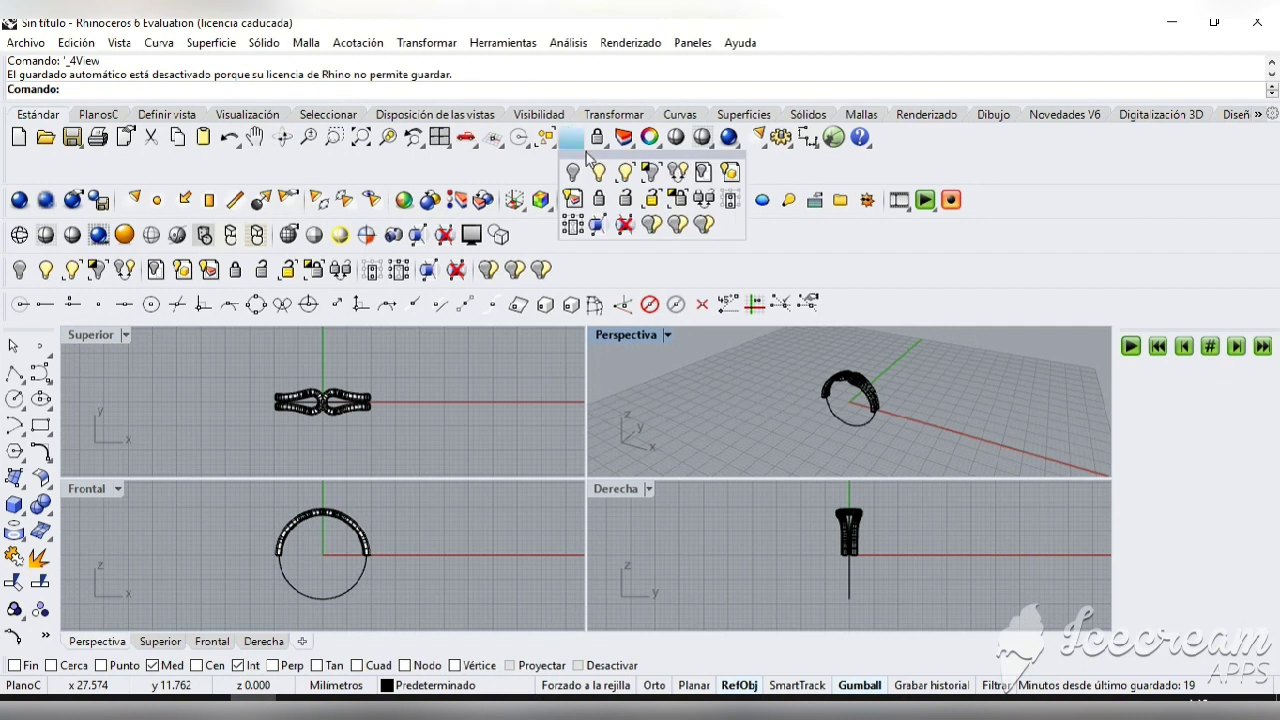
pyautogui.click(604, 172)
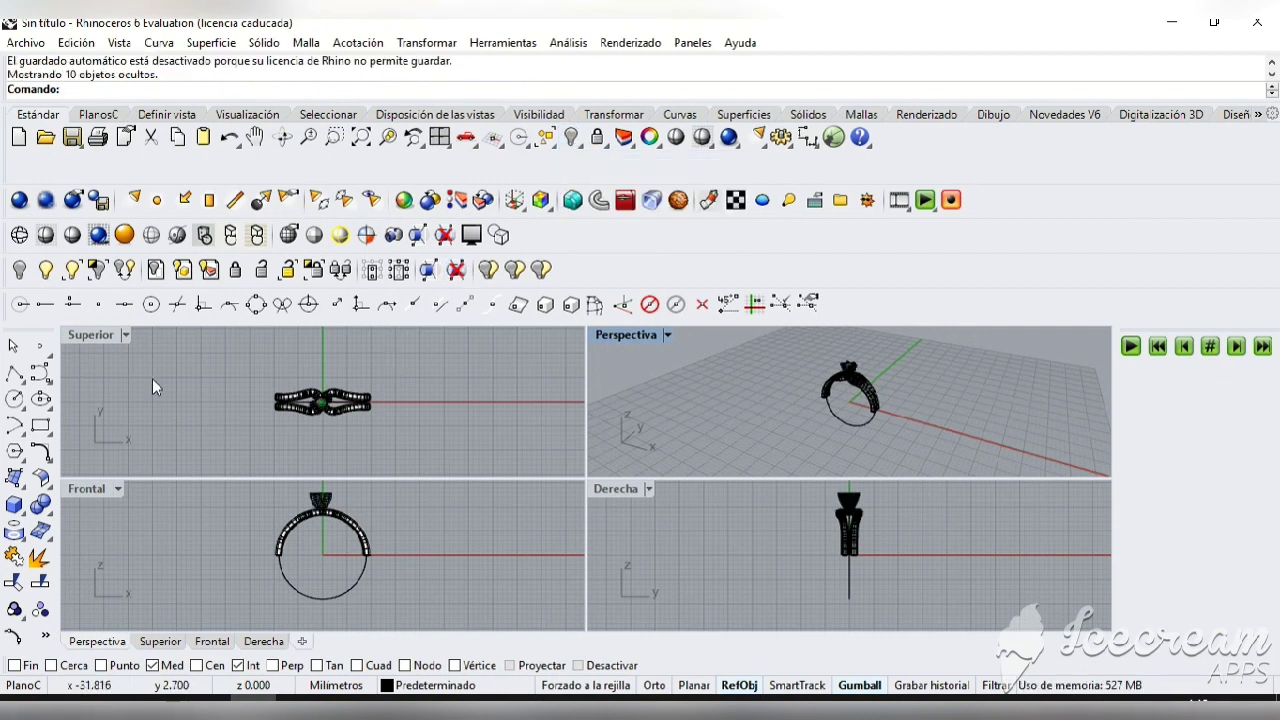
pyautogui.doubleClick(92, 488)
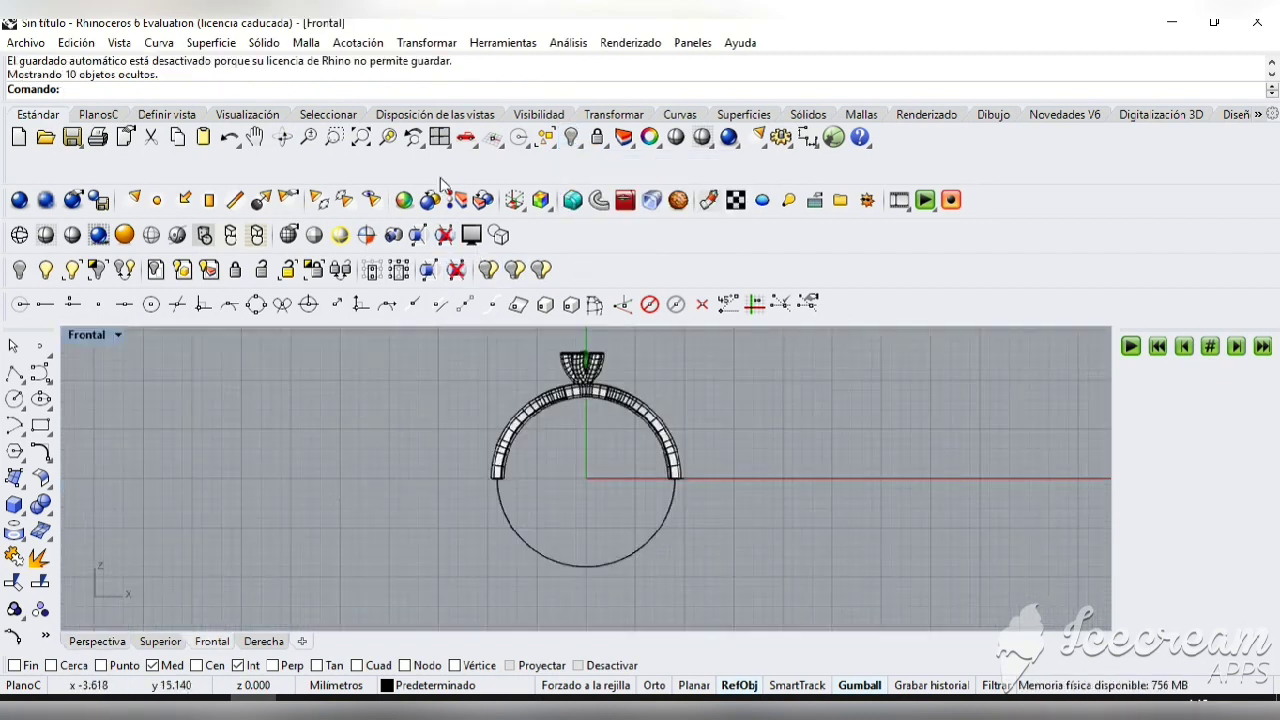
pyautogui.click(338, 230)
pyautogui.moveTo(390, 545); pyautogui.dragTo(370, 505)
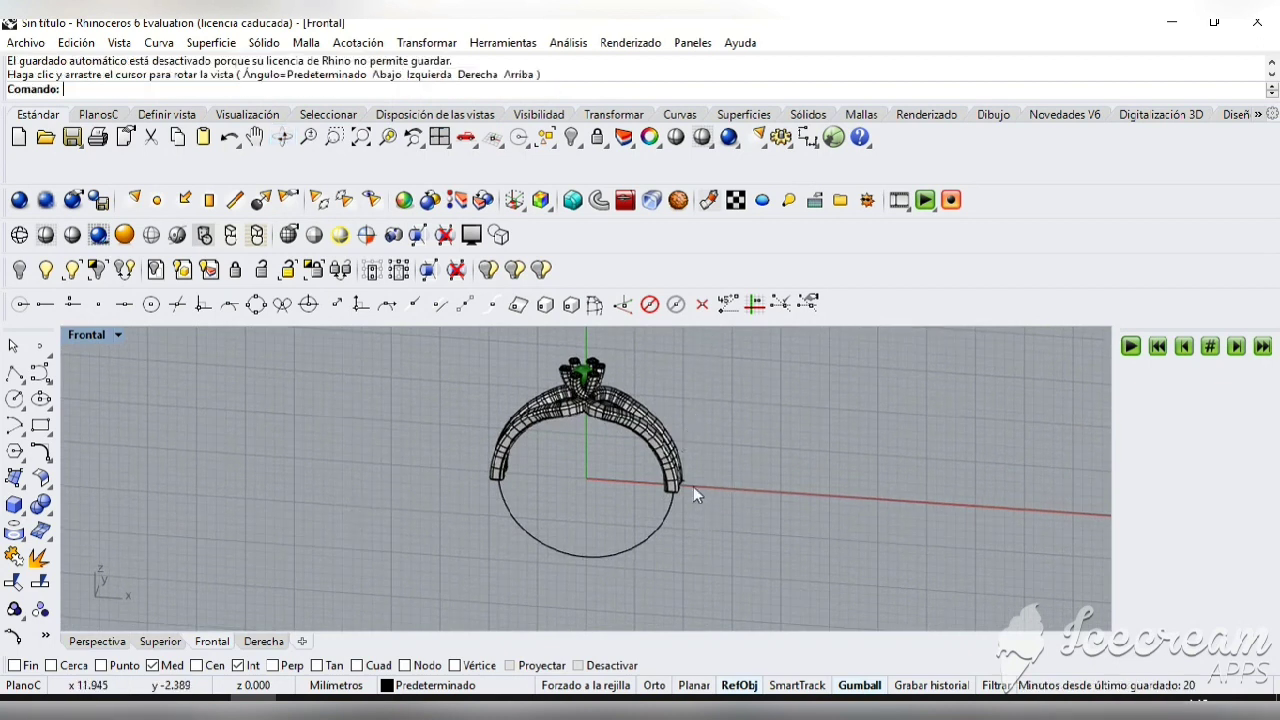
pyautogui.click(446, 141)
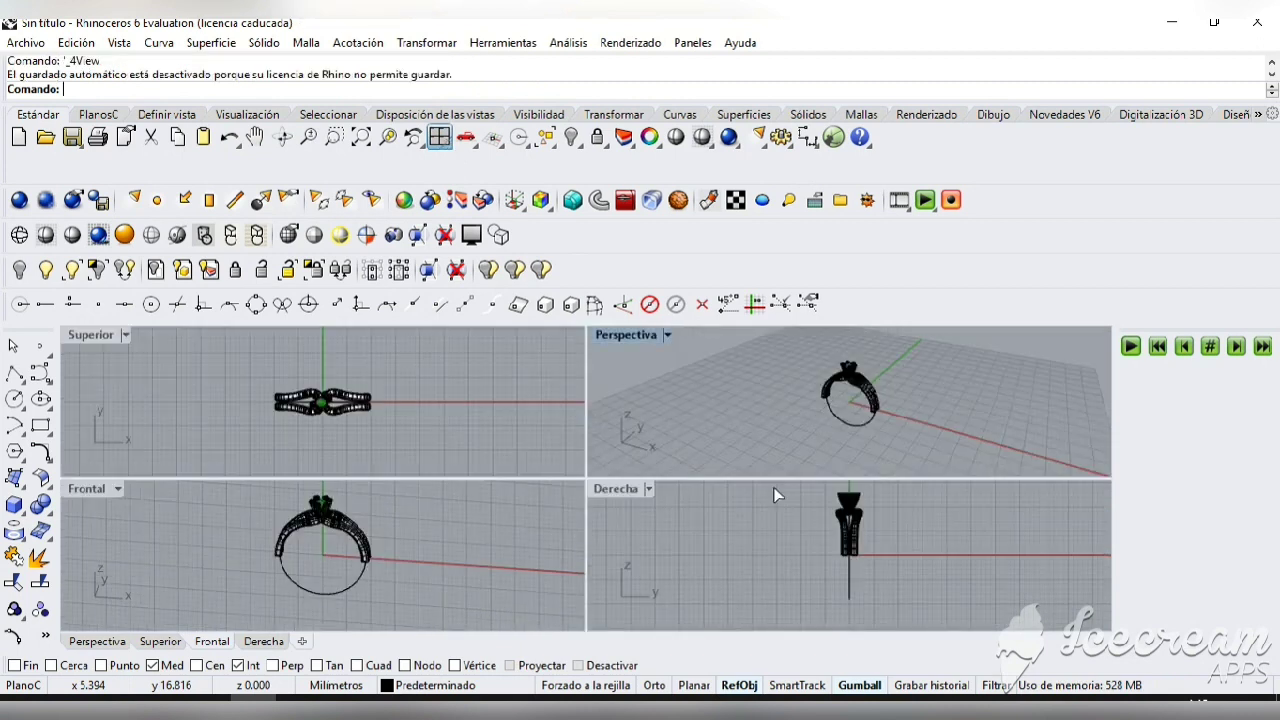
# - Create a round-capped solid pipe with a 0.80 mm radius along the ring's circle
pyautogui.doubleClick(637, 491)
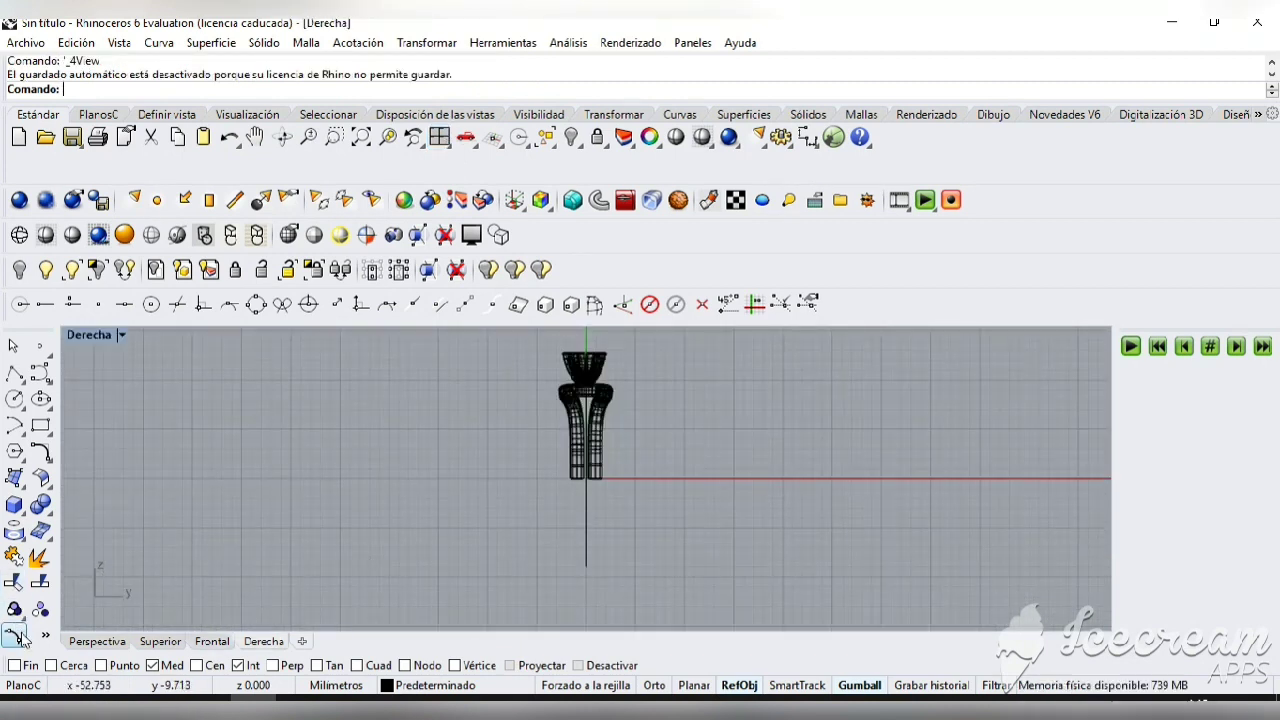
pyautogui.click(22, 511)
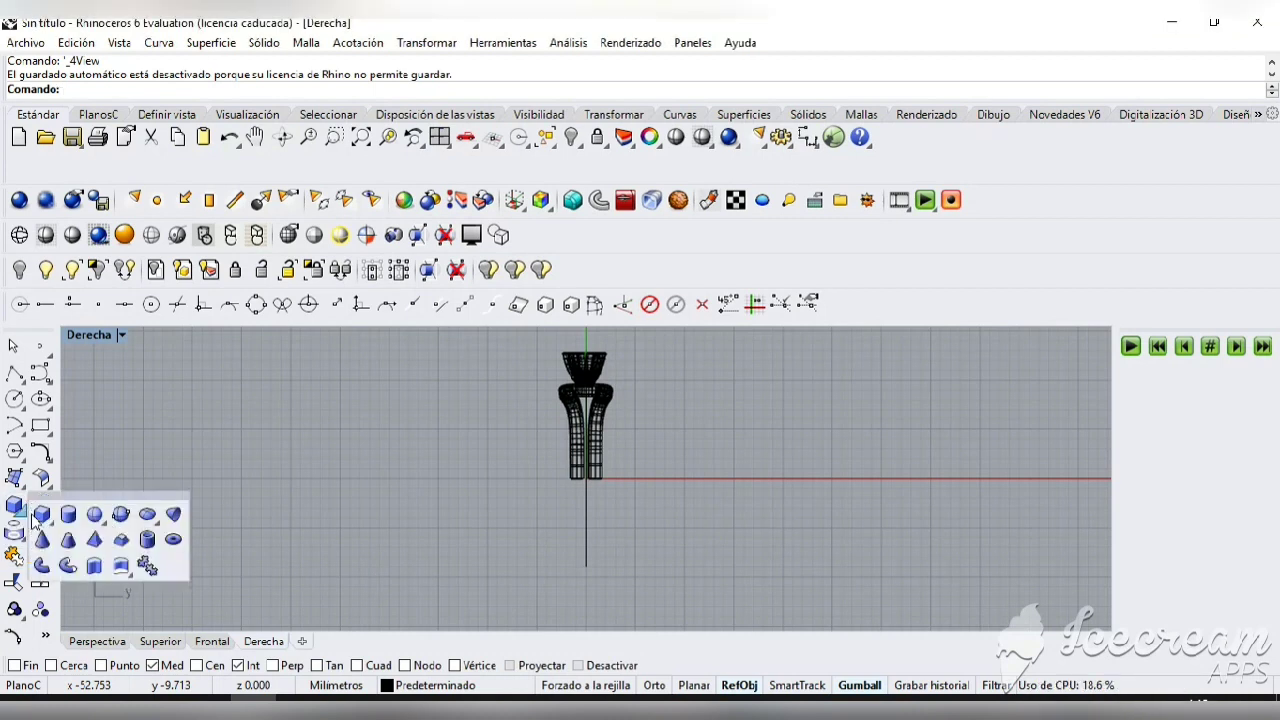
pyautogui.click(68, 567)
pyautogui.click(587, 530)
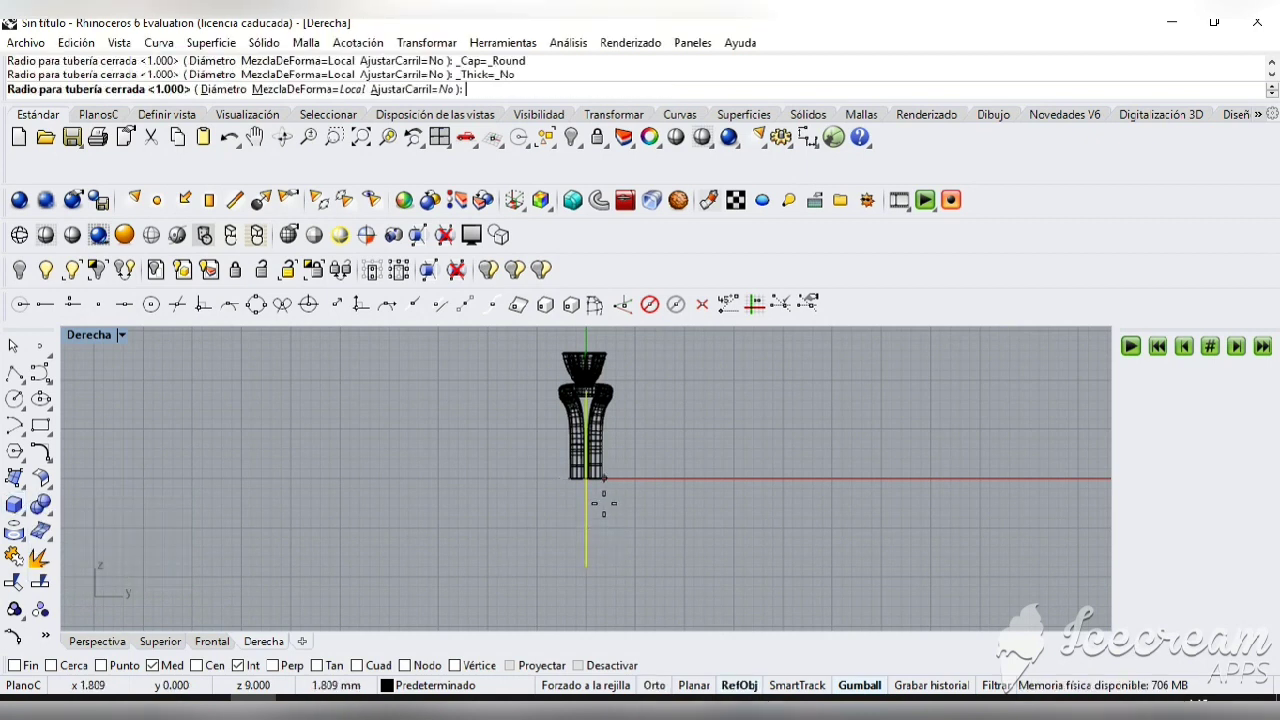
pyautogui.write('0.80')
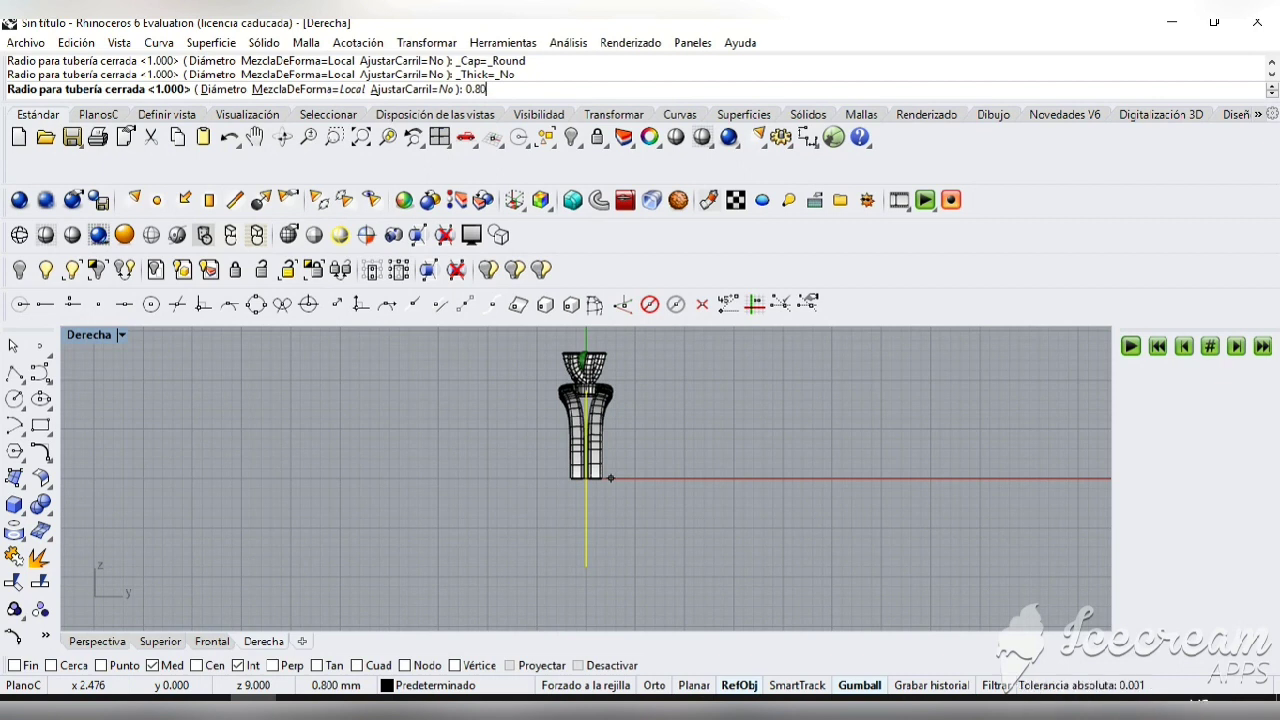
pyautogui.press('Return')
pyautogui.press('Return')
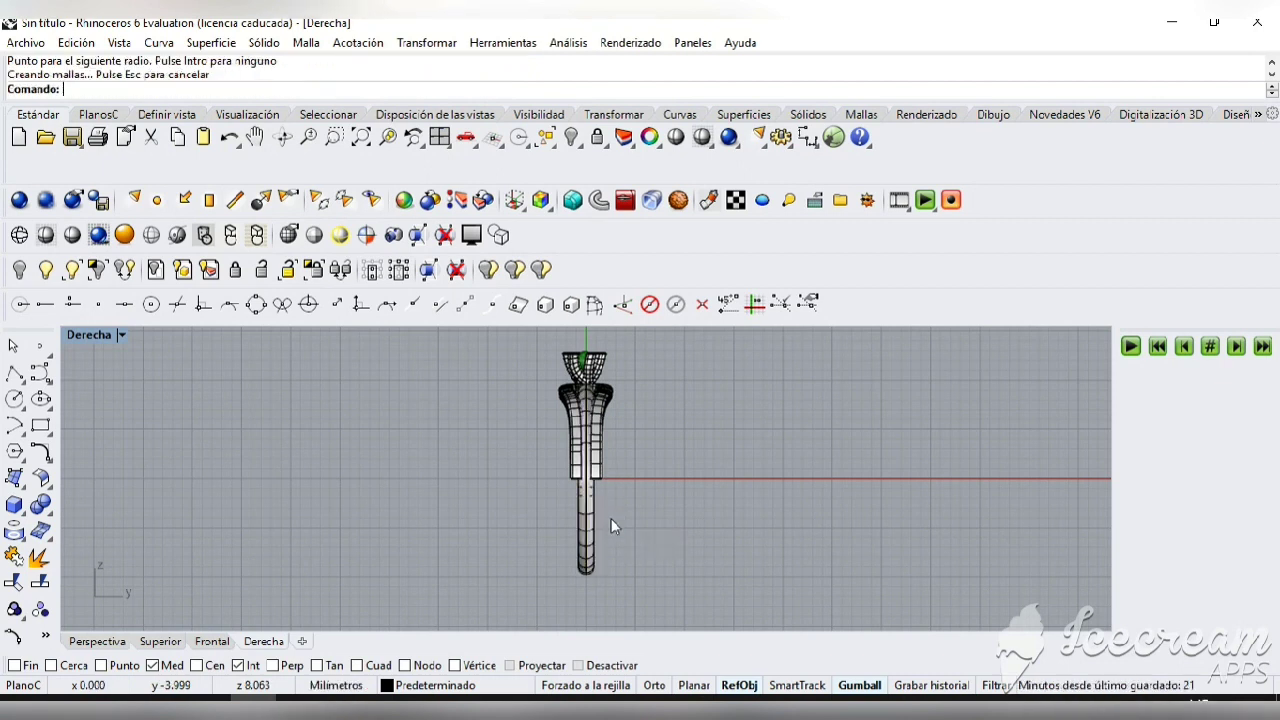
pyautogui.click(282, 137)
pyautogui.moveTo(440, 430); pyautogui.dragTo(480, 555)
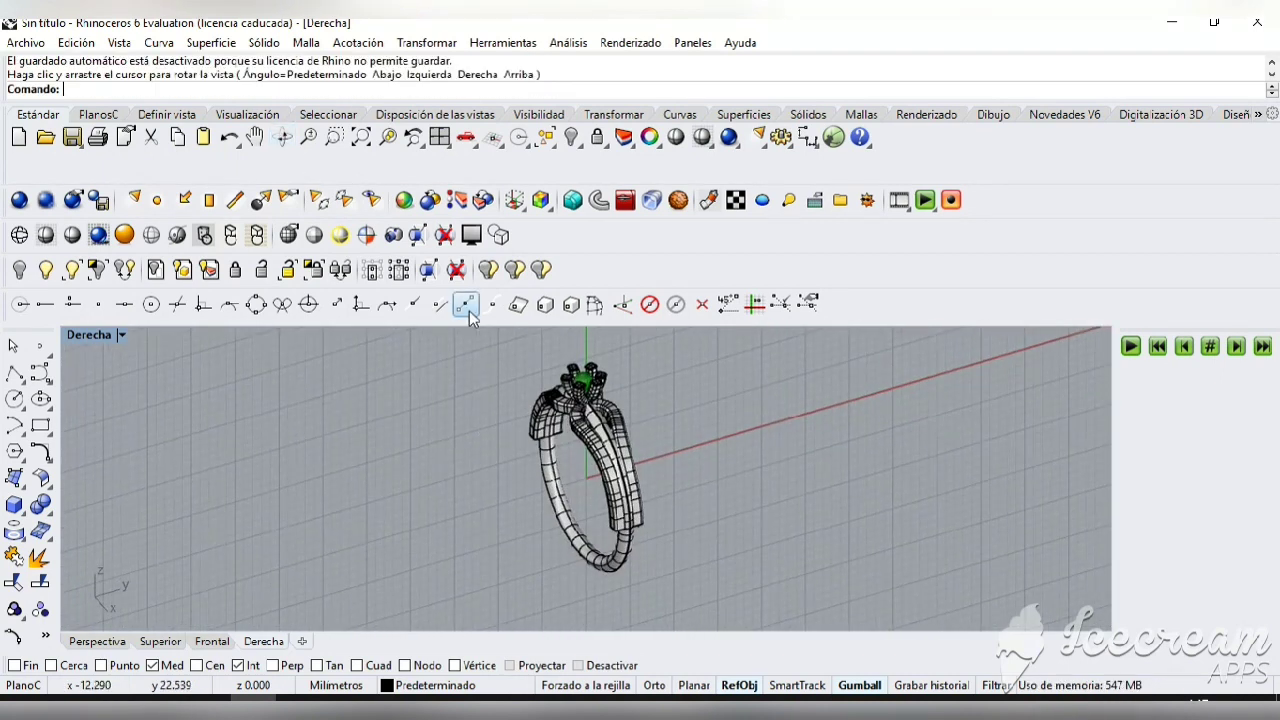
# - Copy the pronged green gemstone from the top of the ring to a free spot about 17 mm away
pyautogui.click(440, 137)
pyautogui.click(160, 641)
pyautogui.scroll(4, 752, 537)
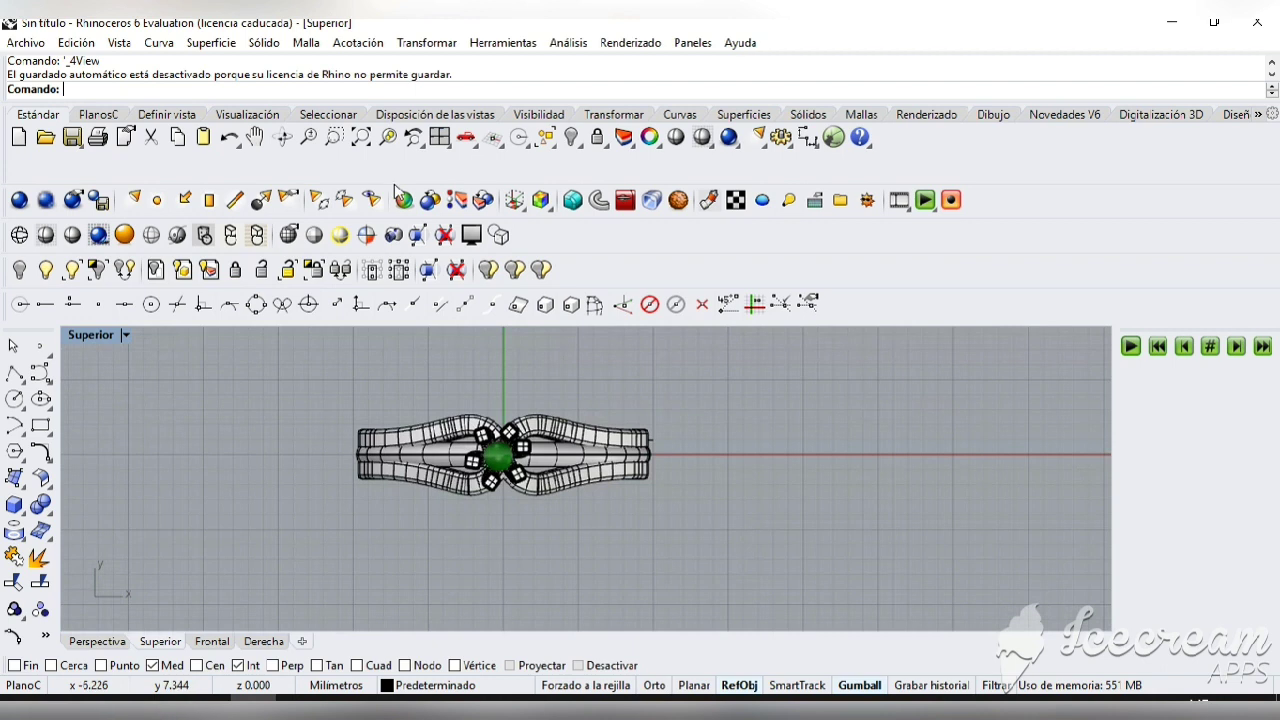
pyautogui.click(282, 137)
pyautogui.moveTo(440, 440); pyautogui.dragTo(394, 369)
pyautogui.press('Return')
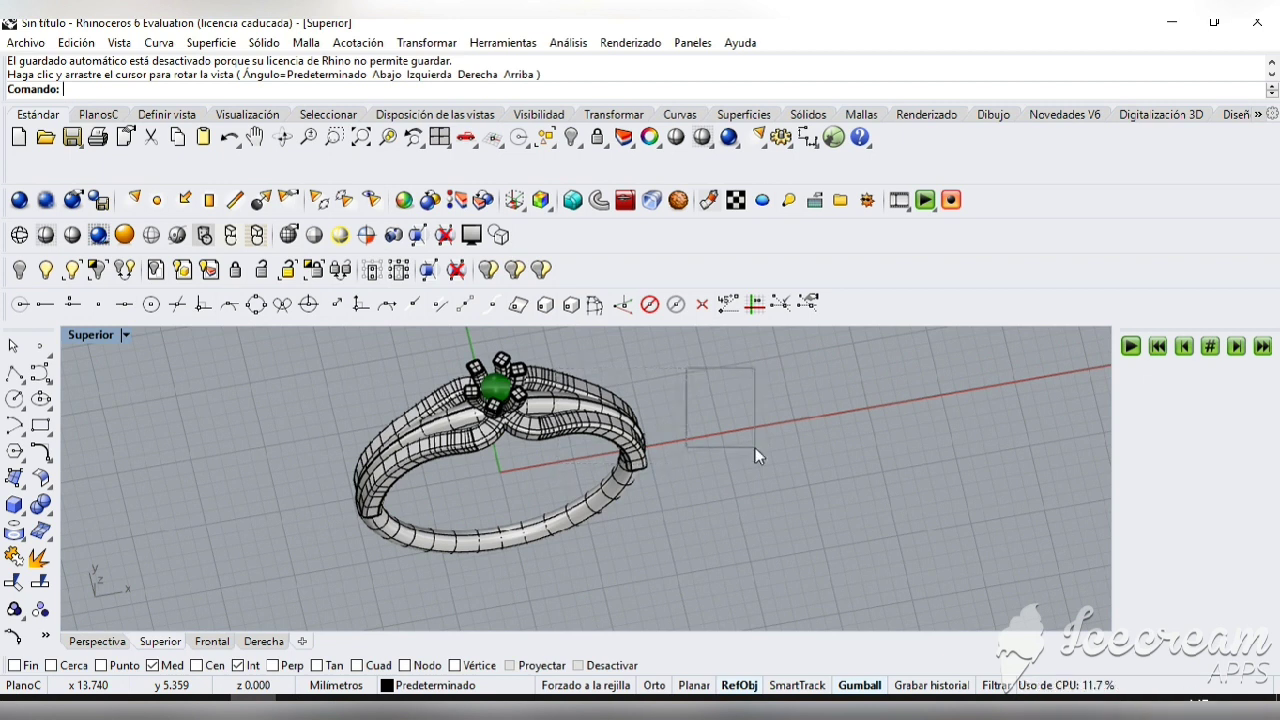
pyautogui.moveTo(686, 484); pyautogui.dragTo(678, 505)
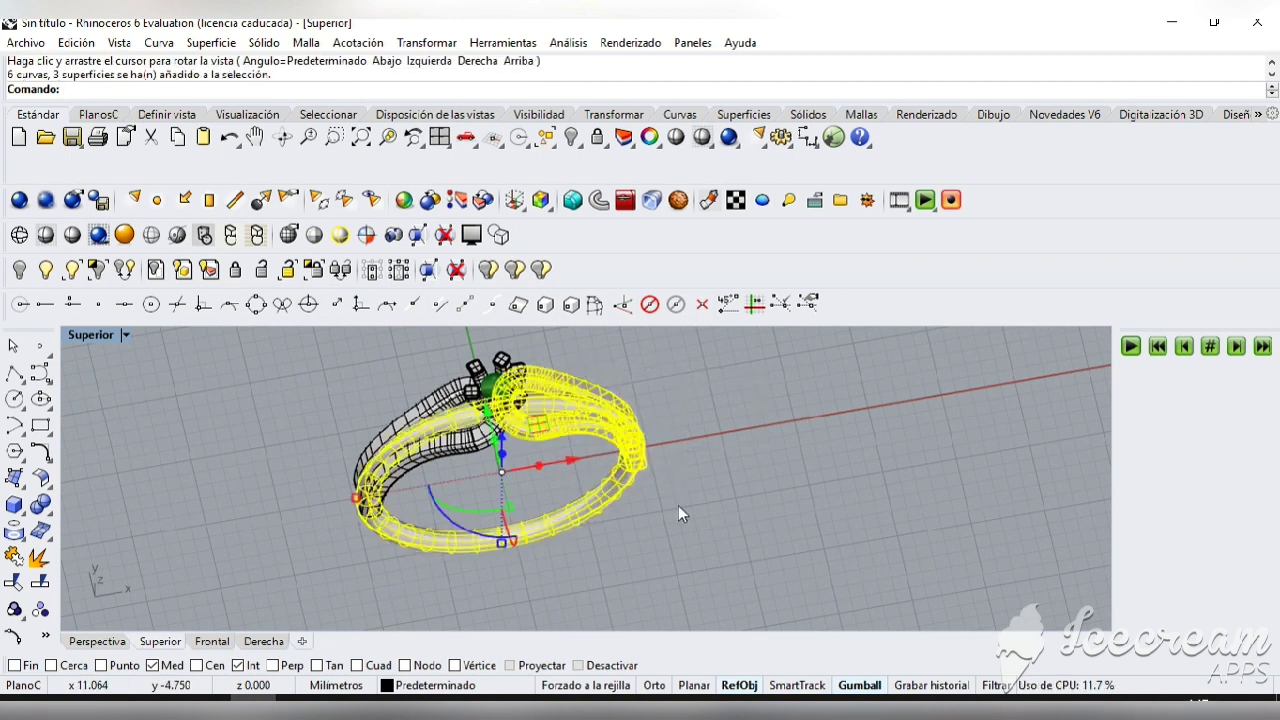
pyautogui.click(728, 522)
pyautogui.moveTo(455, 340); pyautogui.dragTo(540, 425)
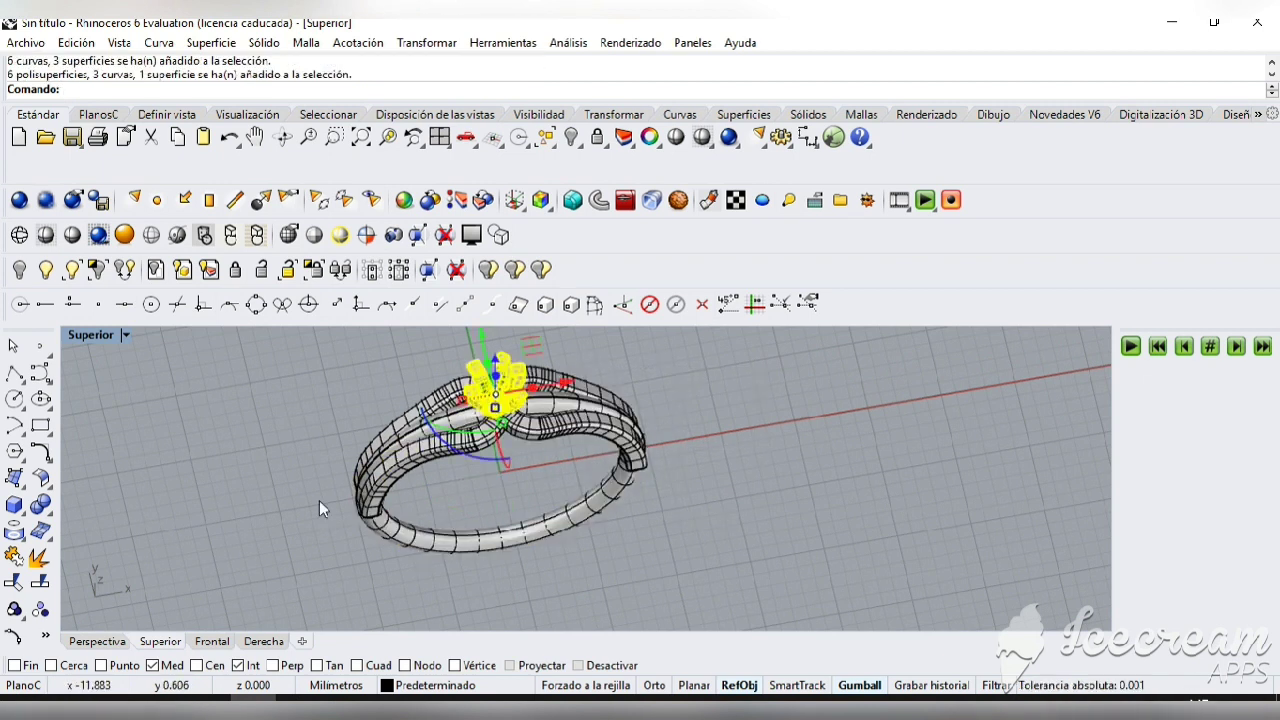
pyautogui.click(46, 636)
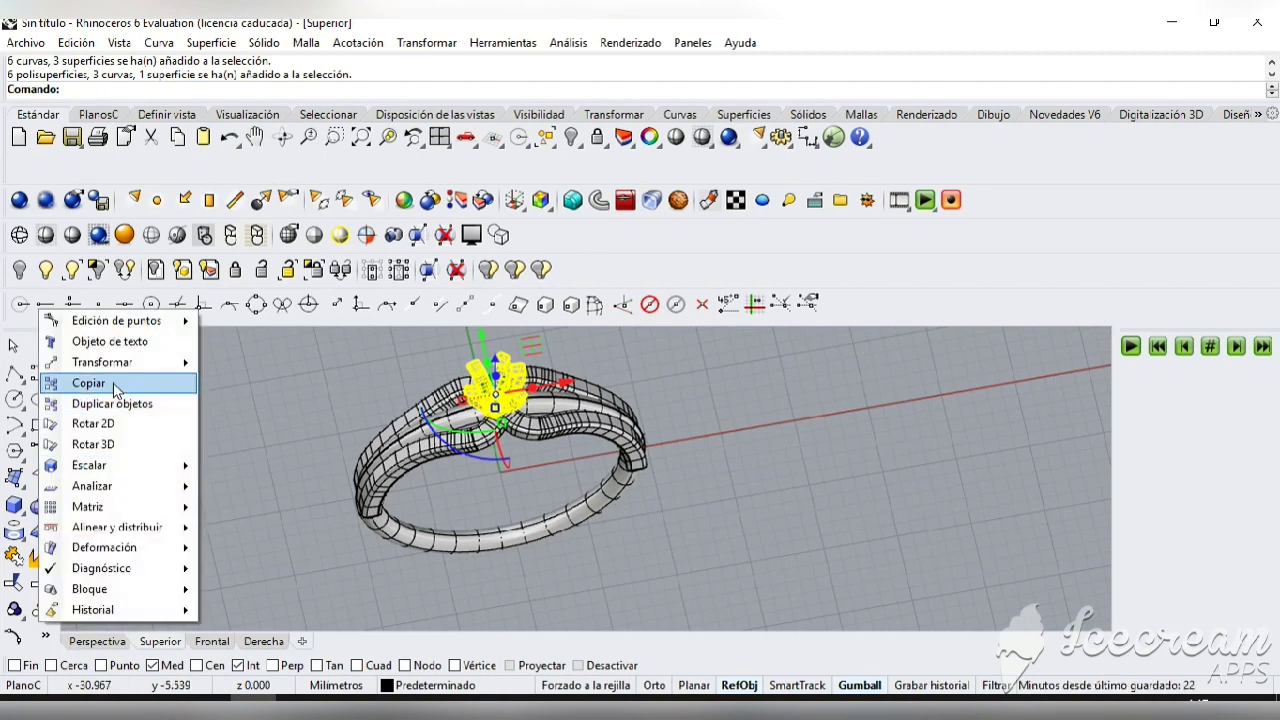
pyautogui.click(112, 388)
pyautogui.click(493, 380)
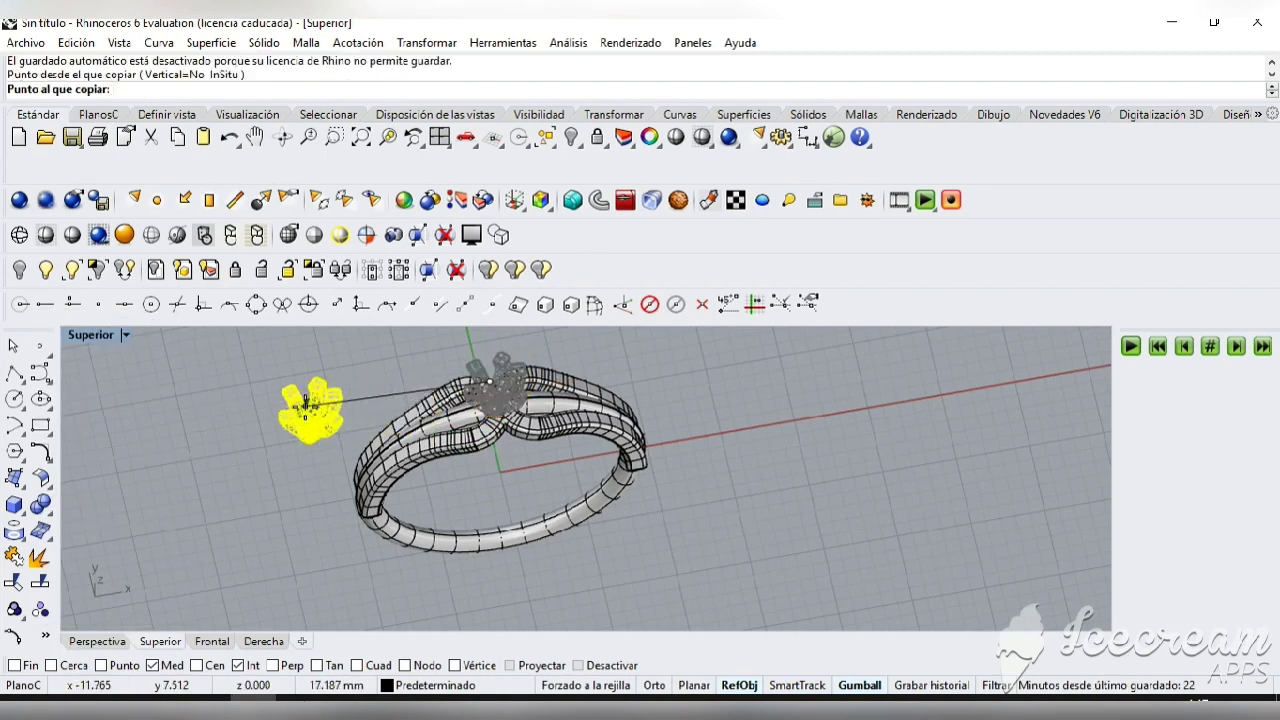
pyautogui.click(313, 405)
pyautogui.press('Return')
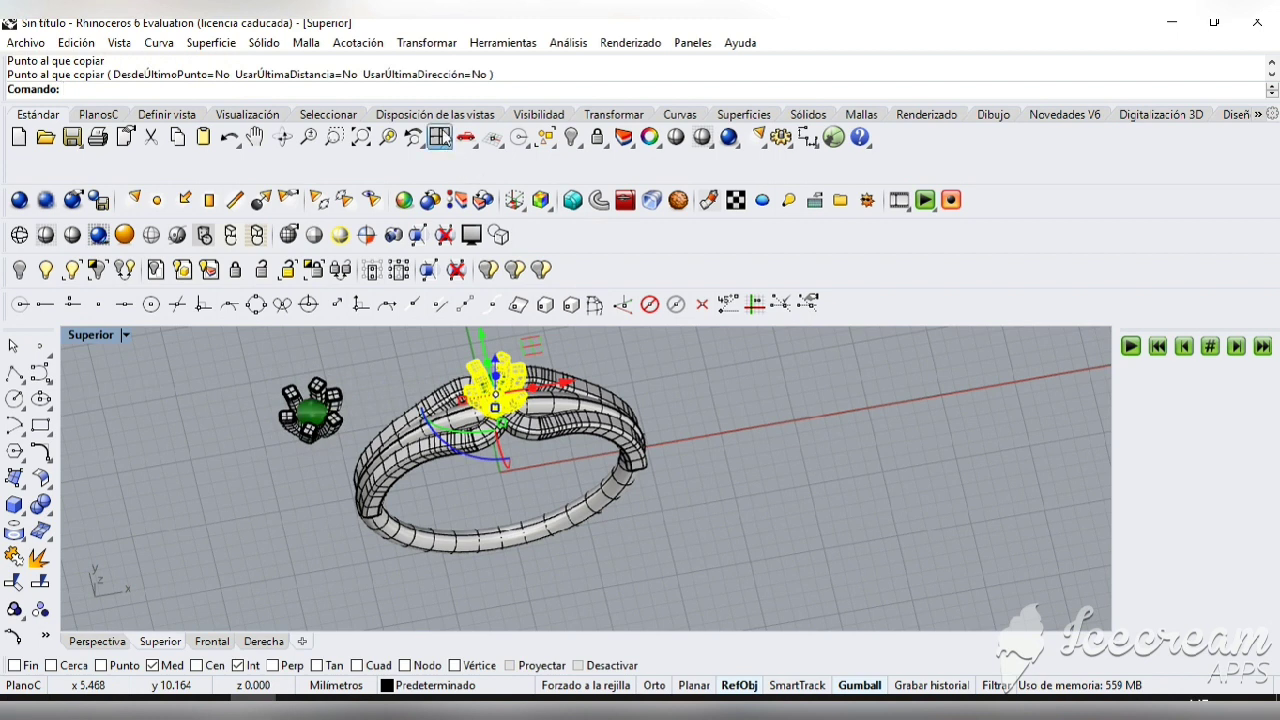
# - In the front view, slightly enlarge the original gemstone and its prongs uniformly on top of the ring
pyautogui.click(439, 137)
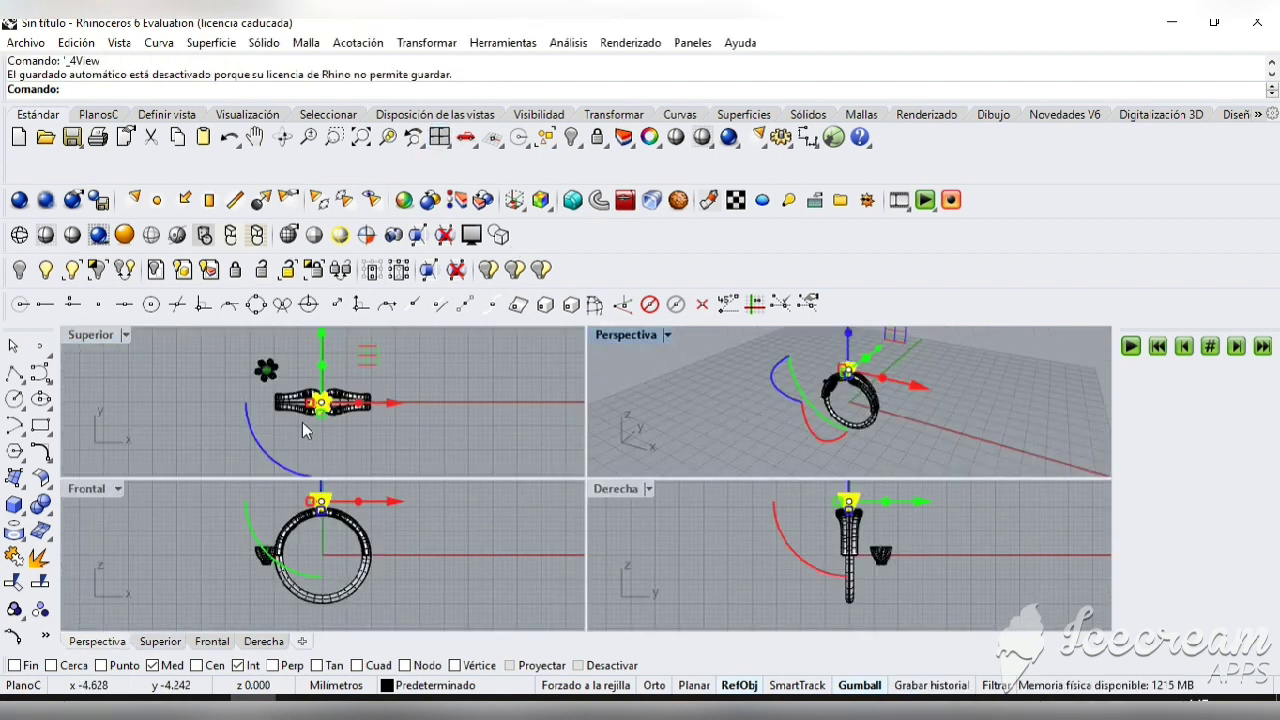
pyautogui.click(310, 505)
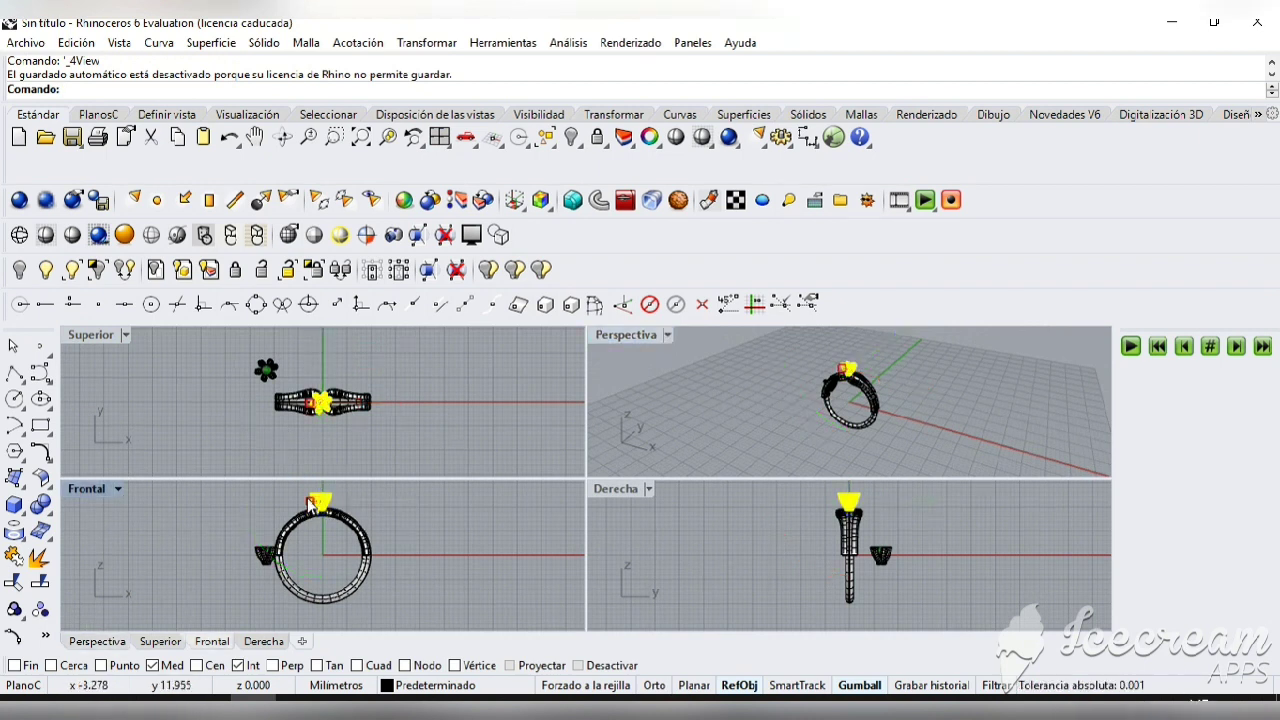
pyautogui.moveTo(310, 505); pyautogui.dragTo(312, 506)
pyautogui.press('Escape')
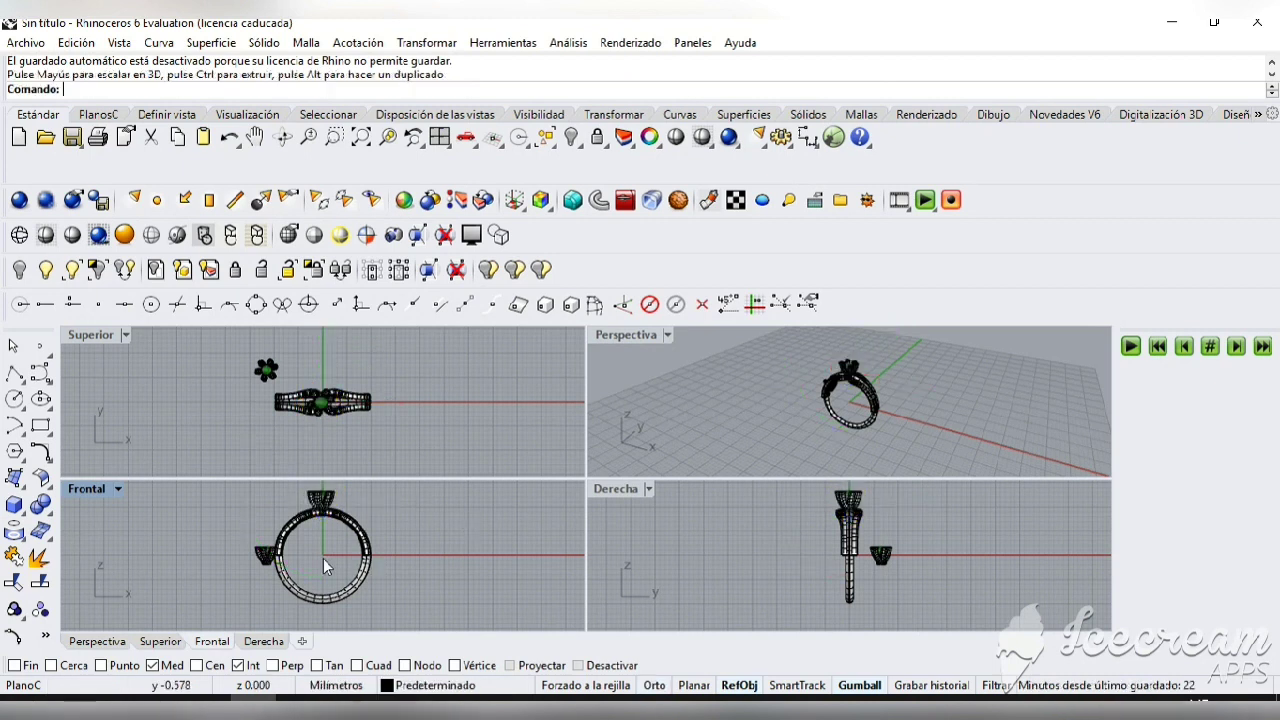
# - In the front view, scale the gemstone copy down to about half the central stone's width and raise it beside the ring's shoulder
pyautogui.click(266, 563)
pyautogui.moveTo(260, 556); pyautogui.dragTo(253, 538)
pyautogui.hotkey('ctrl', 'z')
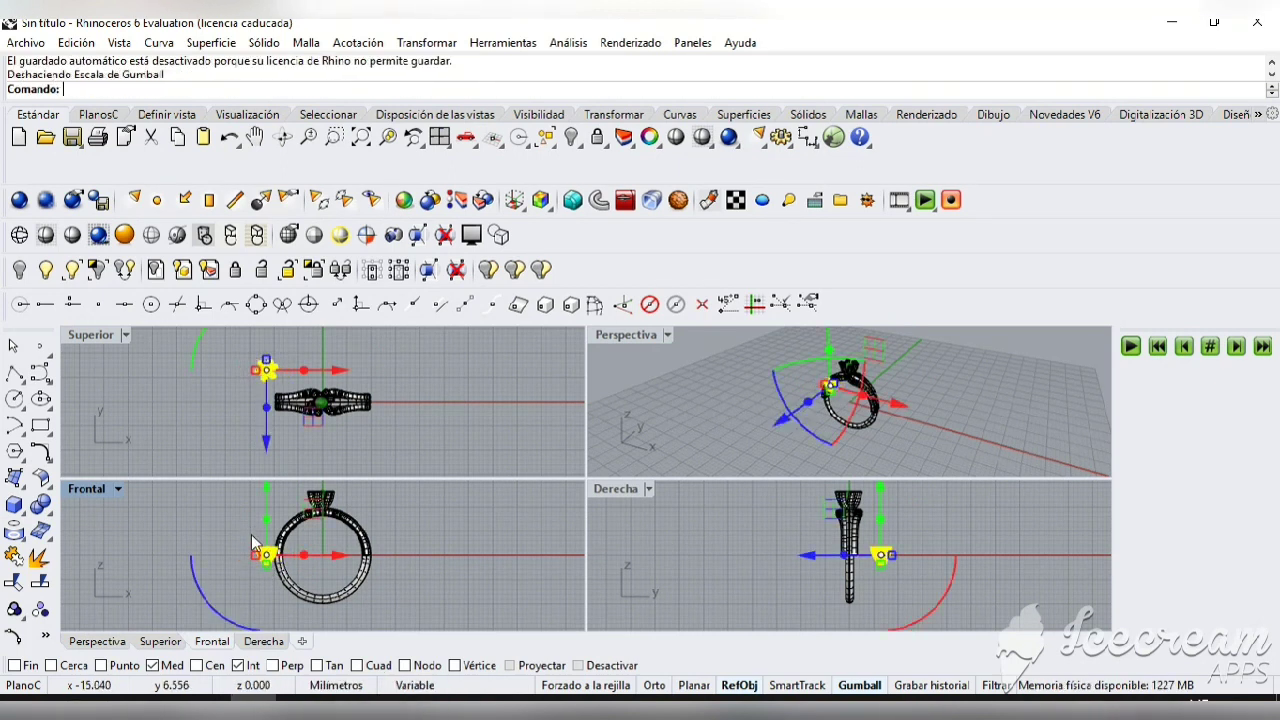
pyautogui.doubleClick(94, 488)
pyautogui.moveTo(472, 478); pyautogui.dragTo(421, 445)
pyautogui.moveTo(480, 395); pyautogui.dragTo(545, 338)
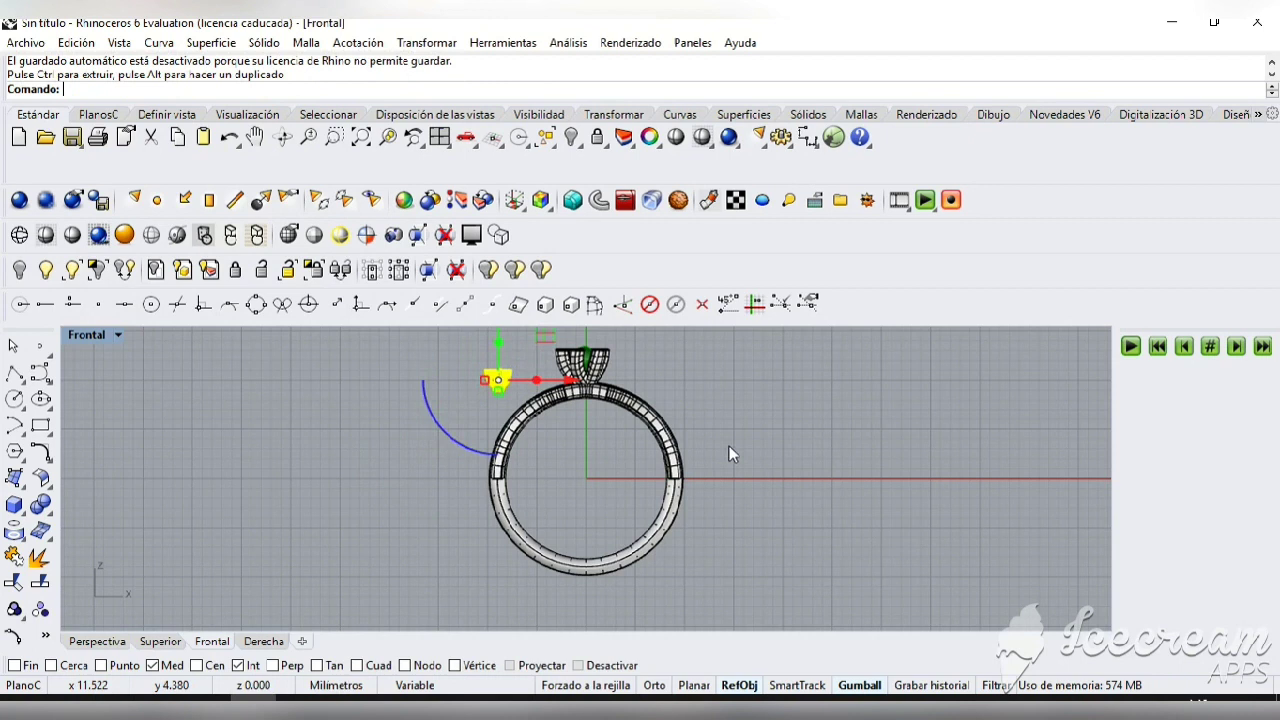
# - Move the small gemstone copy in onto the band's shoulder, directly beside the central stone
pyautogui.click(257, 140)
pyautogui.moveTo(314, 446); pyautogui.dragTo(297, 560)
pyautogui.press('Escape')
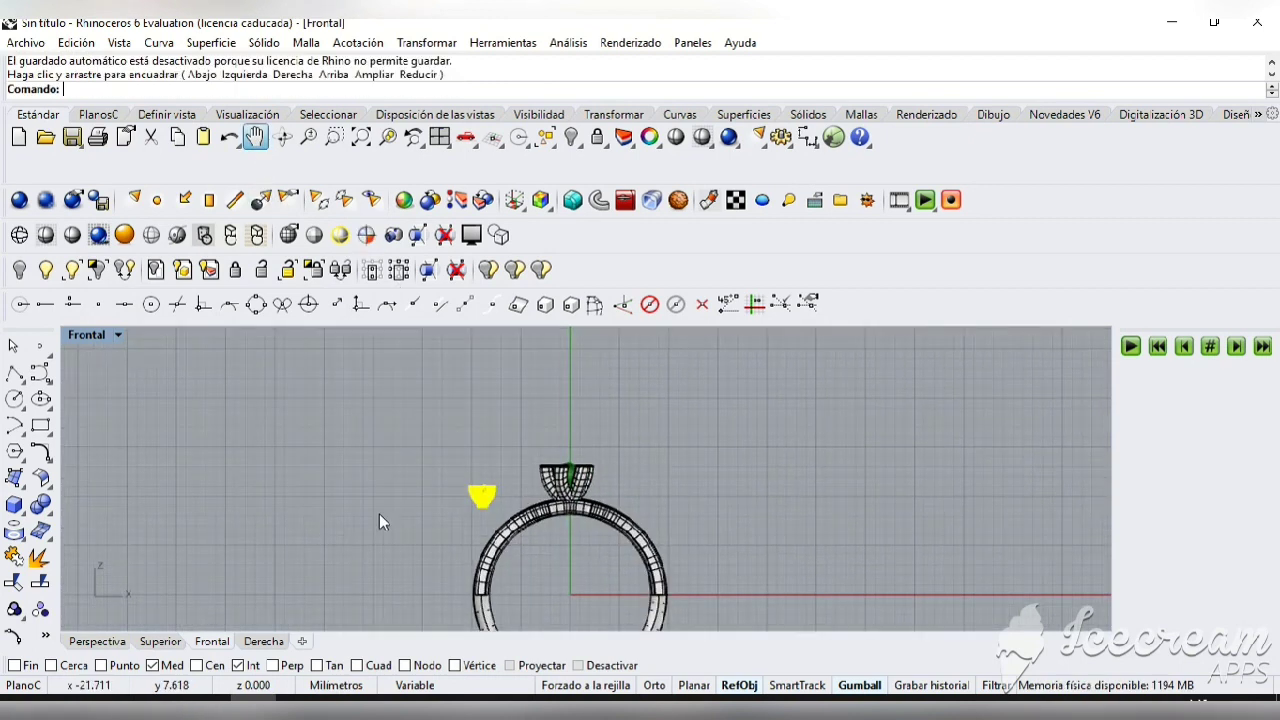
pyautogui.moveTo(525, 456); pyautogui.dragTo(573, 452)
pyautogui.click(694, 467)
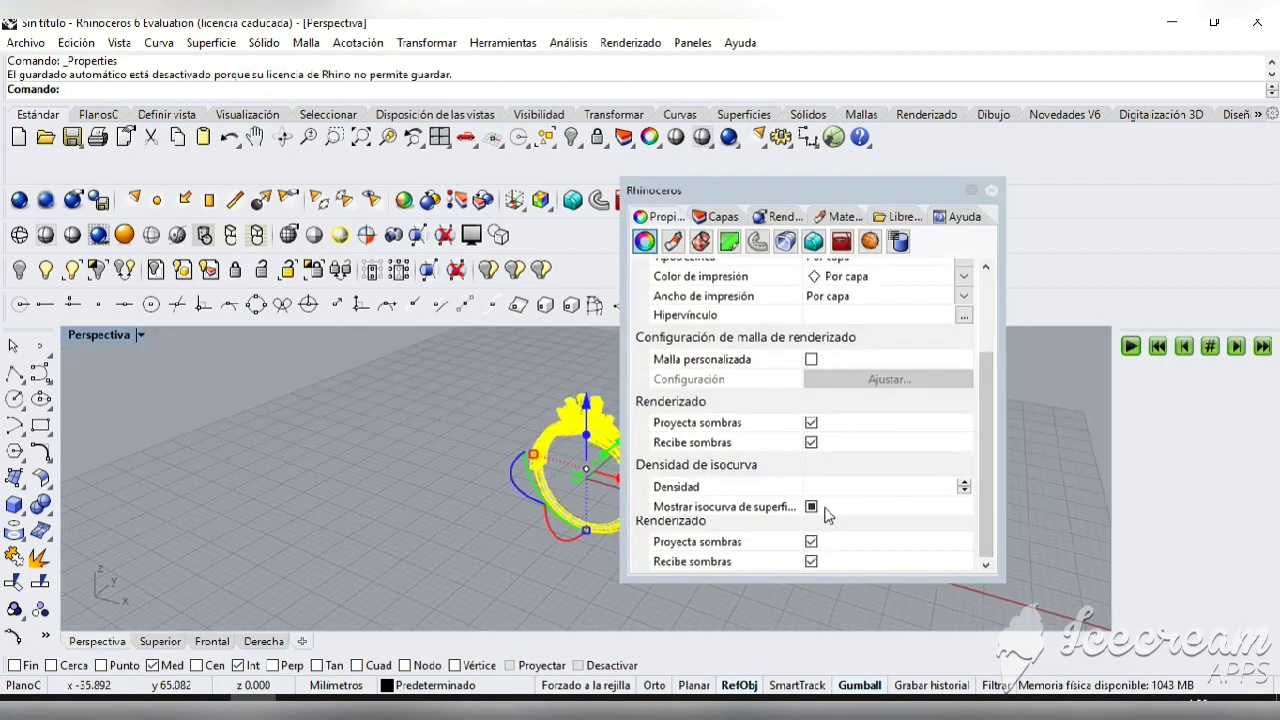
# - Turn off the surface isocurve display for all objects of the ring
pyautogui.click(826, 508)
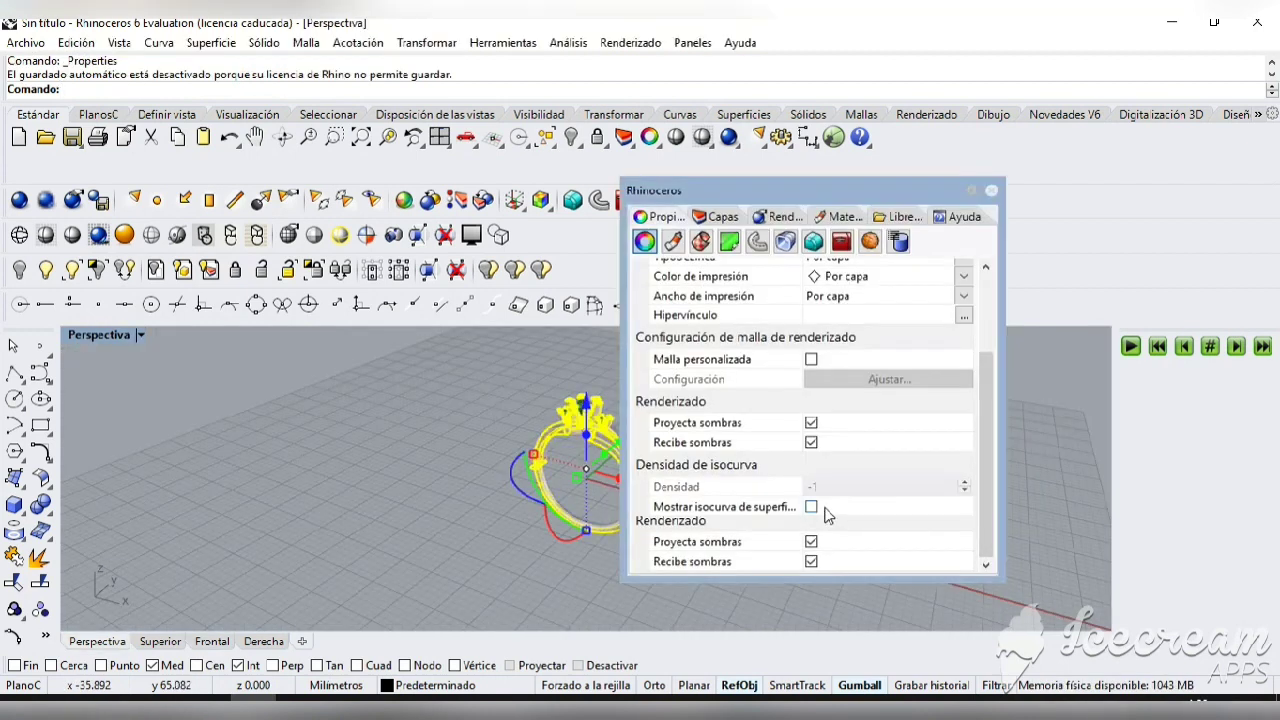
pyautogui.click(991, 191)
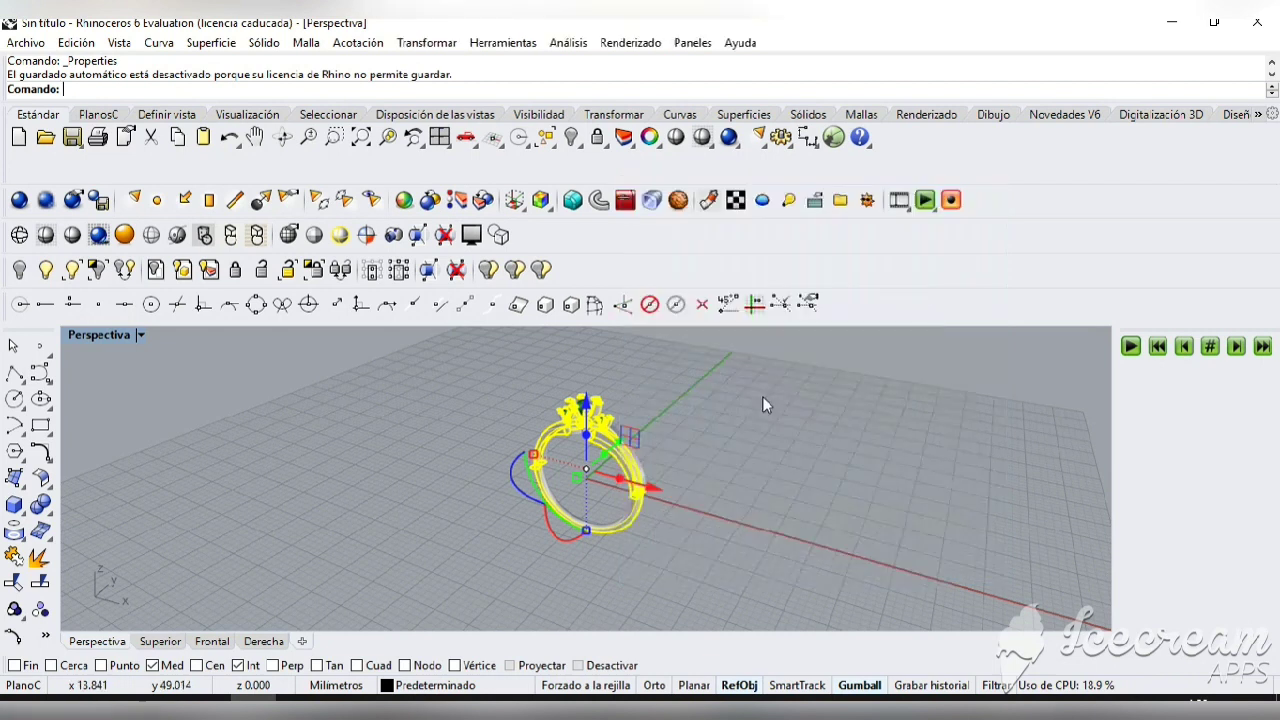
pyautogui.click(811, 446)
# - Apply an environment map surface analysis with the gold image to the whole ring, including its gemstones
pyautogui.click(282, 137)
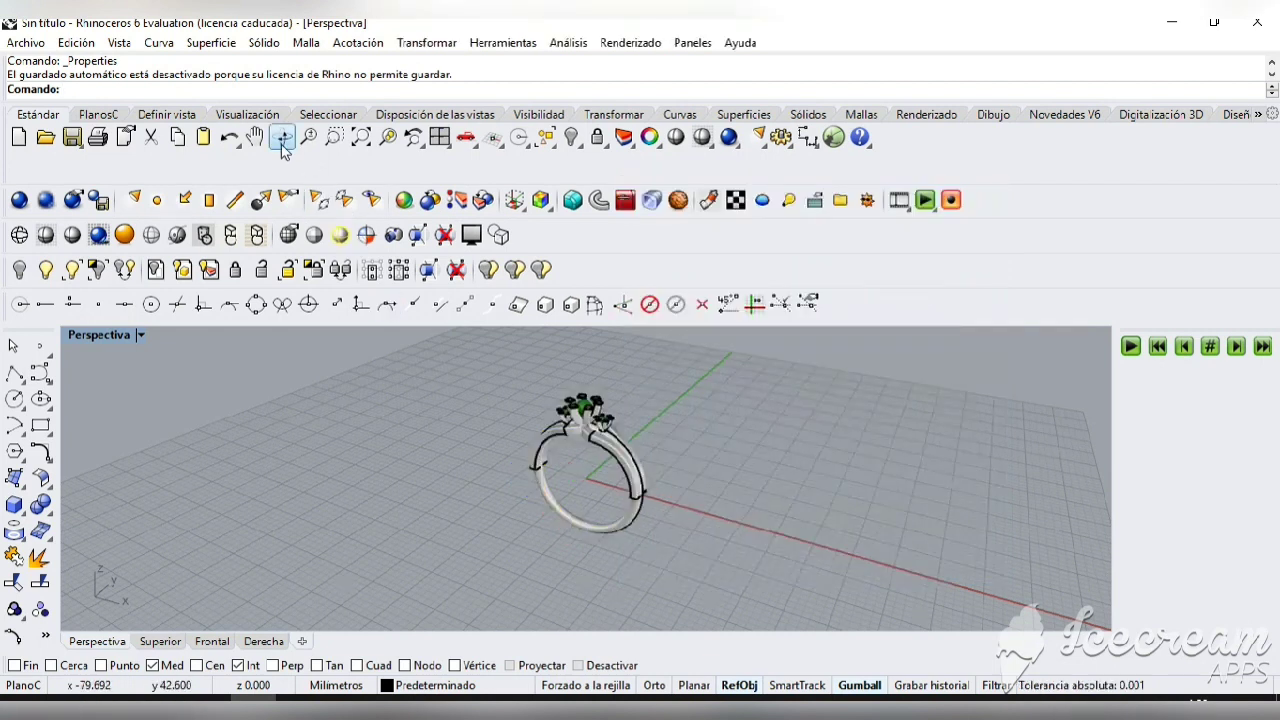
pyautogui.moveTo(414, 492); pyautogui.dragTo(454, 428)
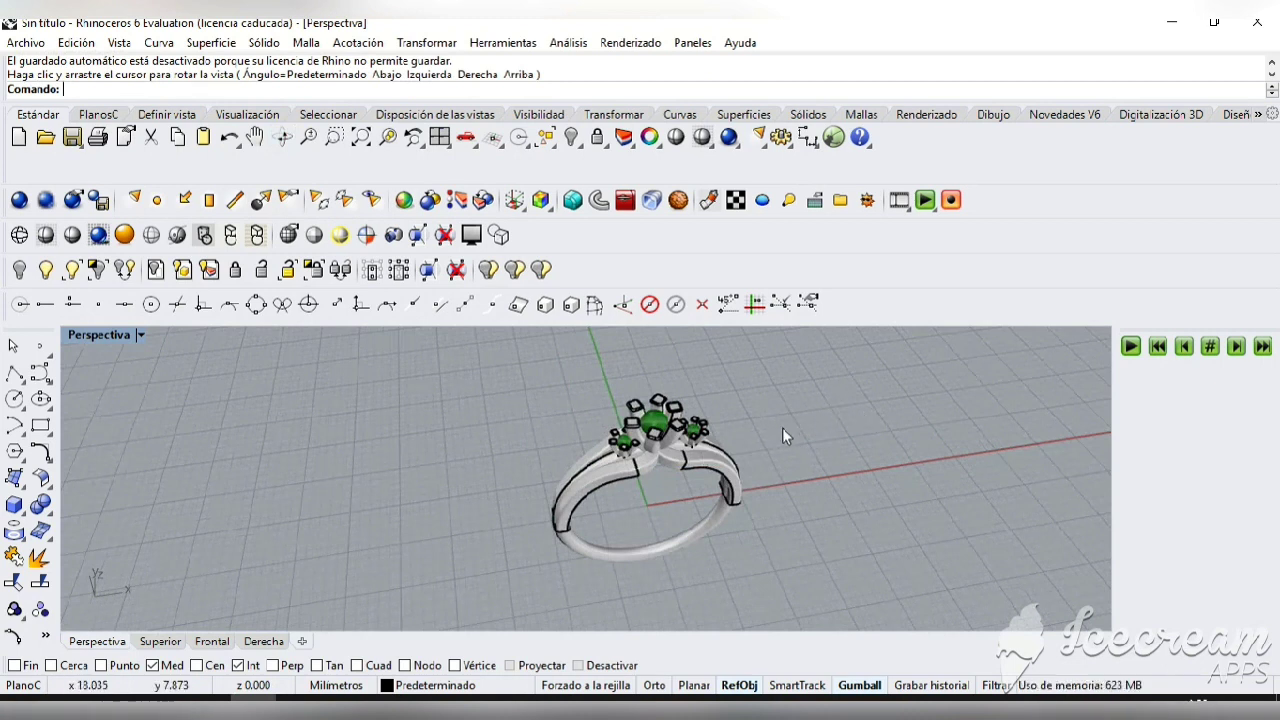
pyautogui.click(284, 138)
pyautogui.moveTo(308, 342); pyautogui.dragTo(454, 463)
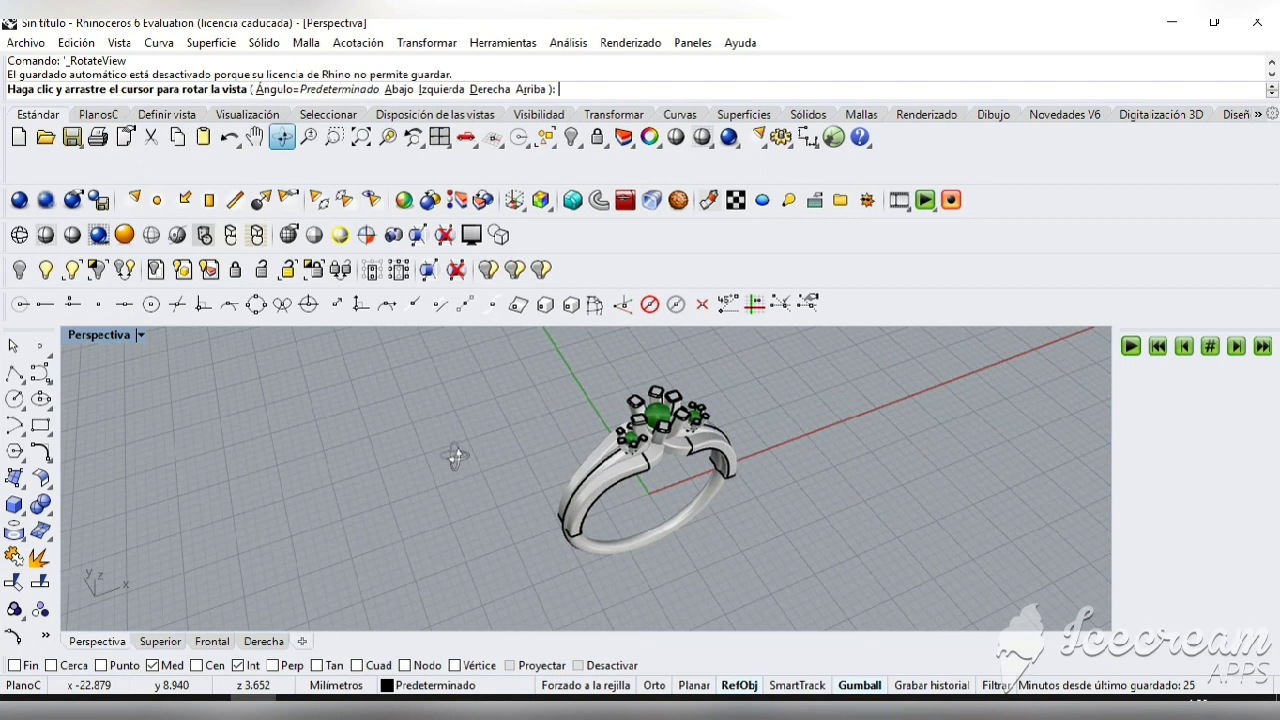
pyautogui.moveTo(460, 469); pyautogui.dragTo(648, 480)
pyautogui.moveTo(757, 360); pyautogui.dragTo(386, 547)
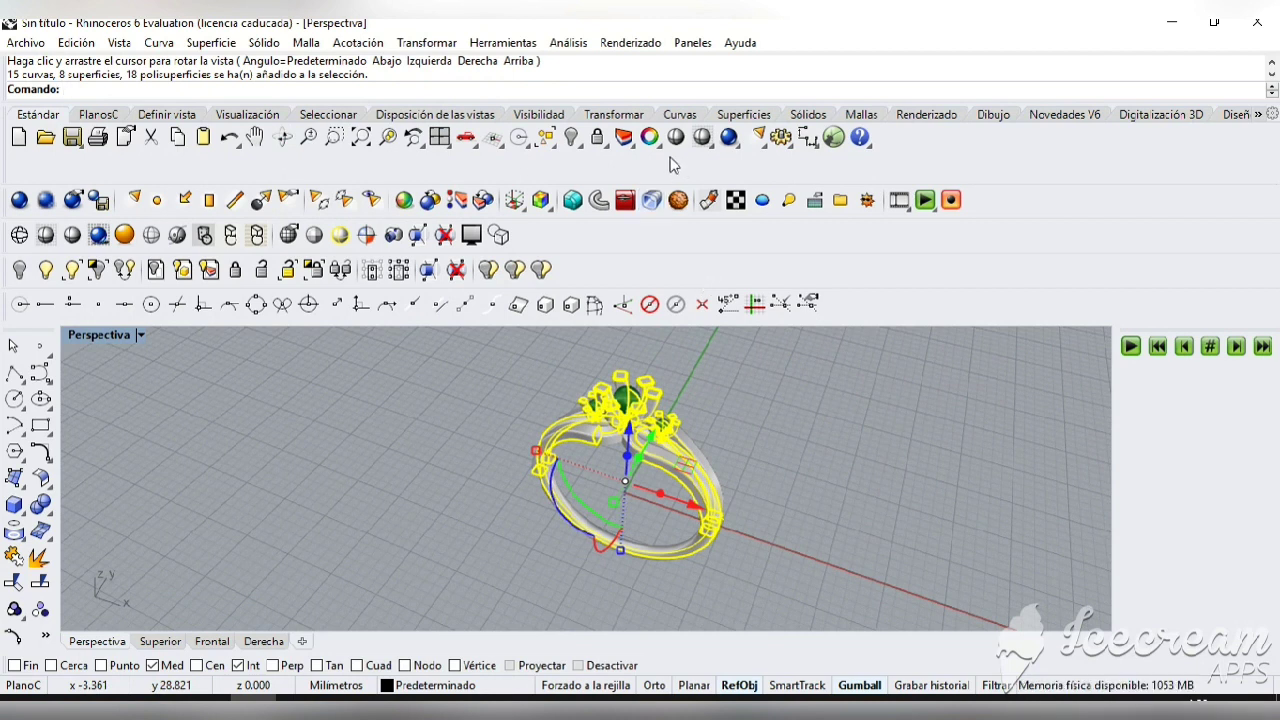
pyautogui.click(568, 43)
pyautogui.moveTo(603, 108)
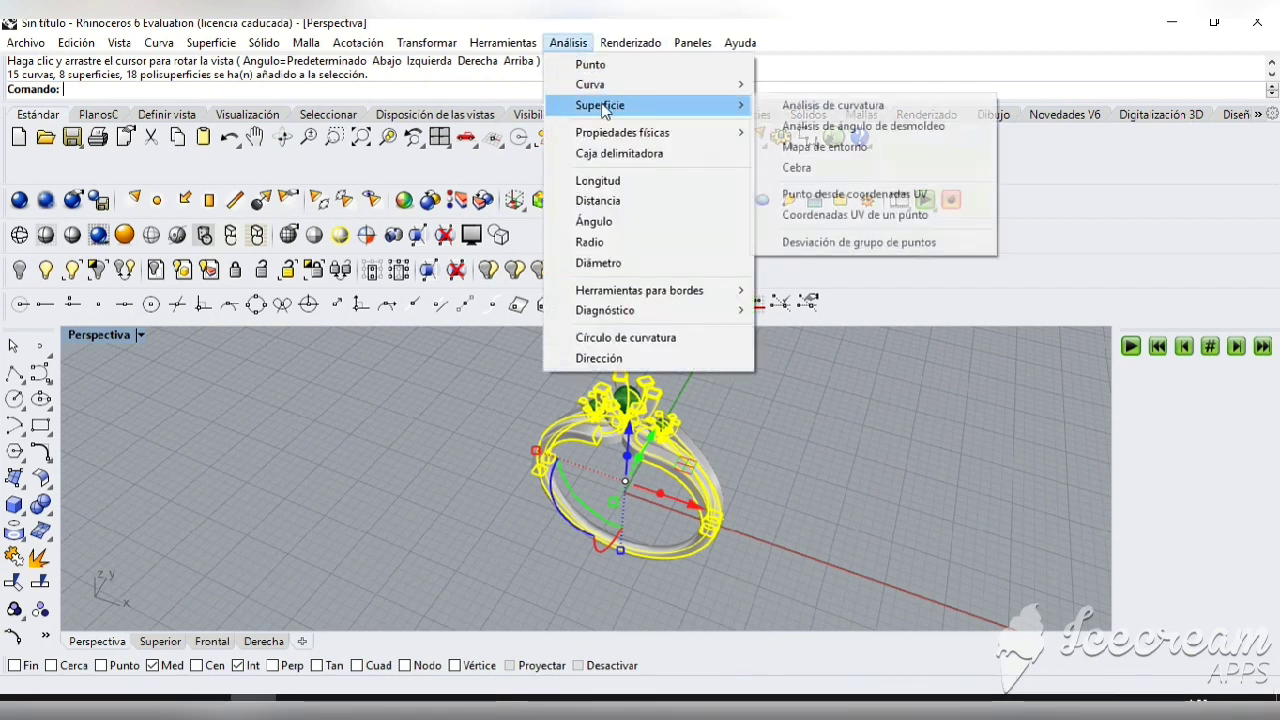
pyautogui.click(822, 148)
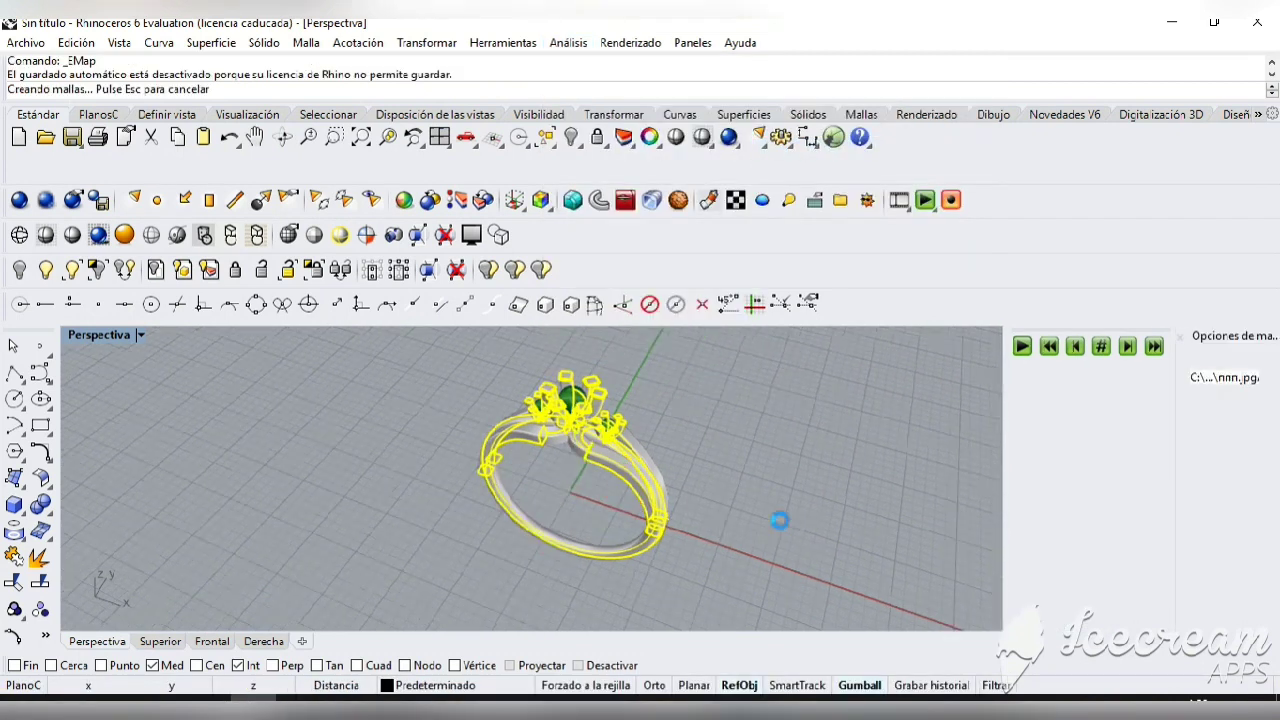
pyautogui.click(822, 429)
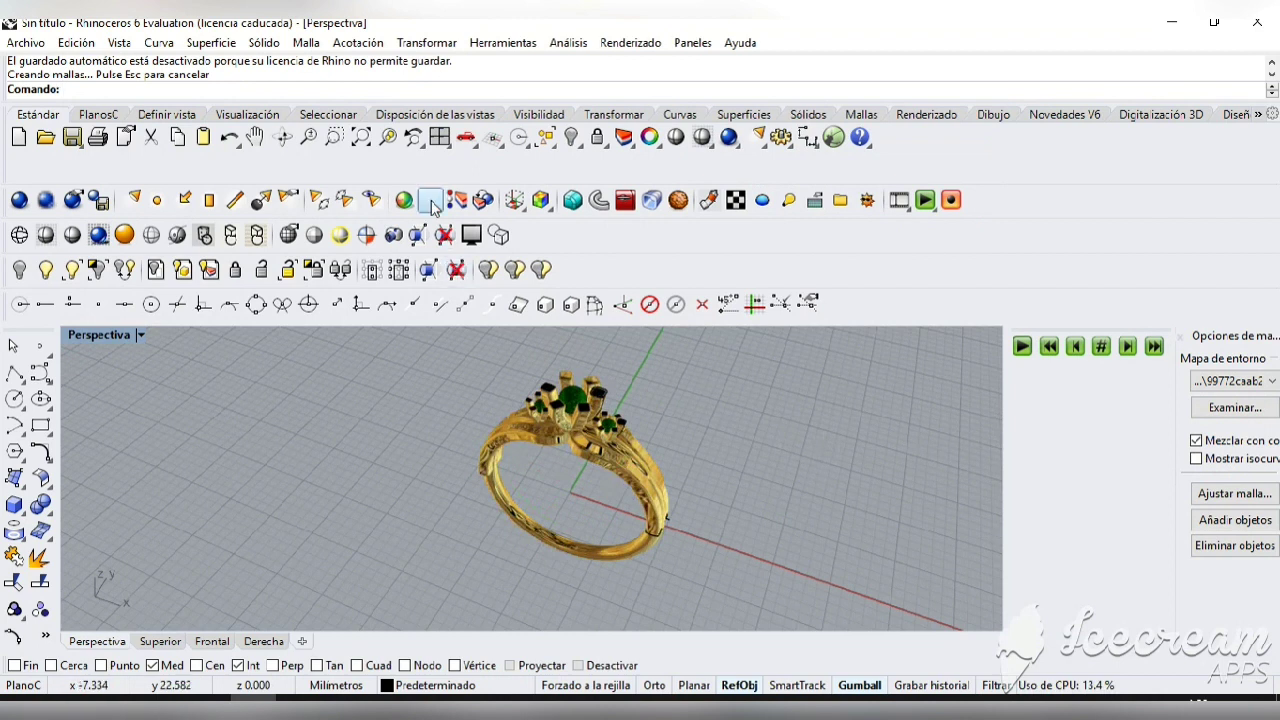
# - Examine the gold-mapped ring from above and from several angles in perspective
pyautogui.click(439, 136)
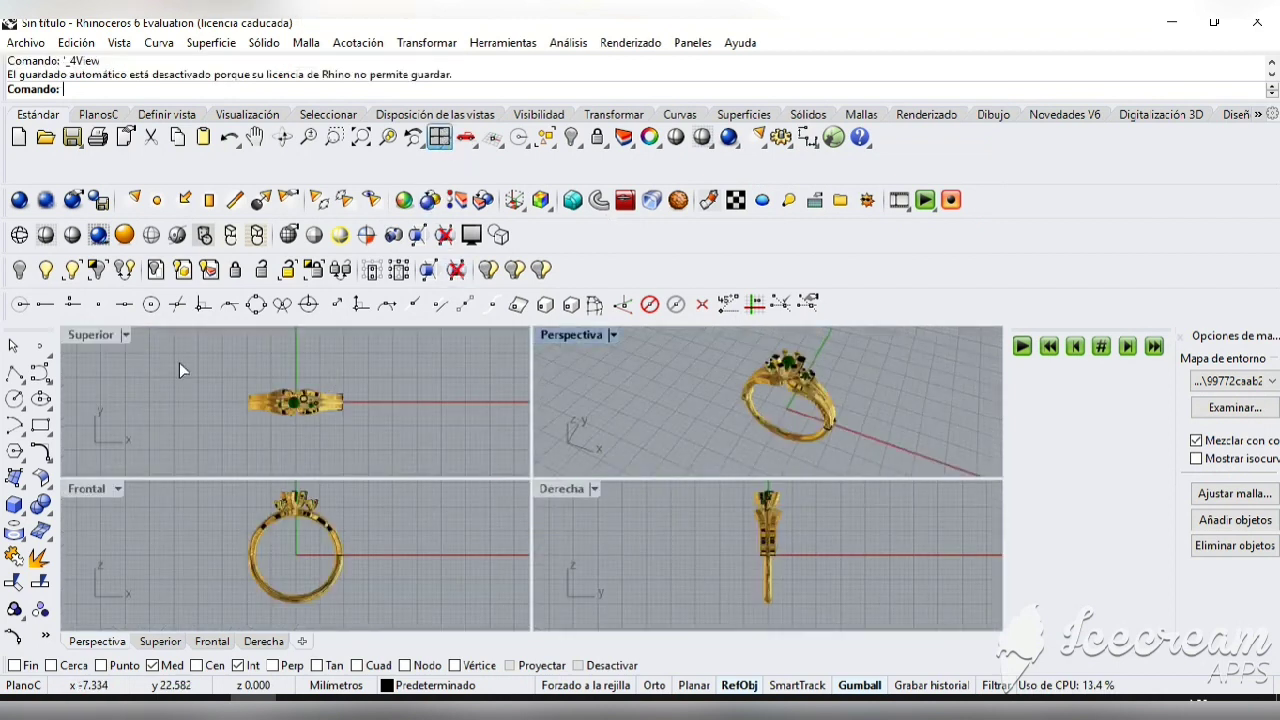
pyautogui.doubleClick(106, 337)
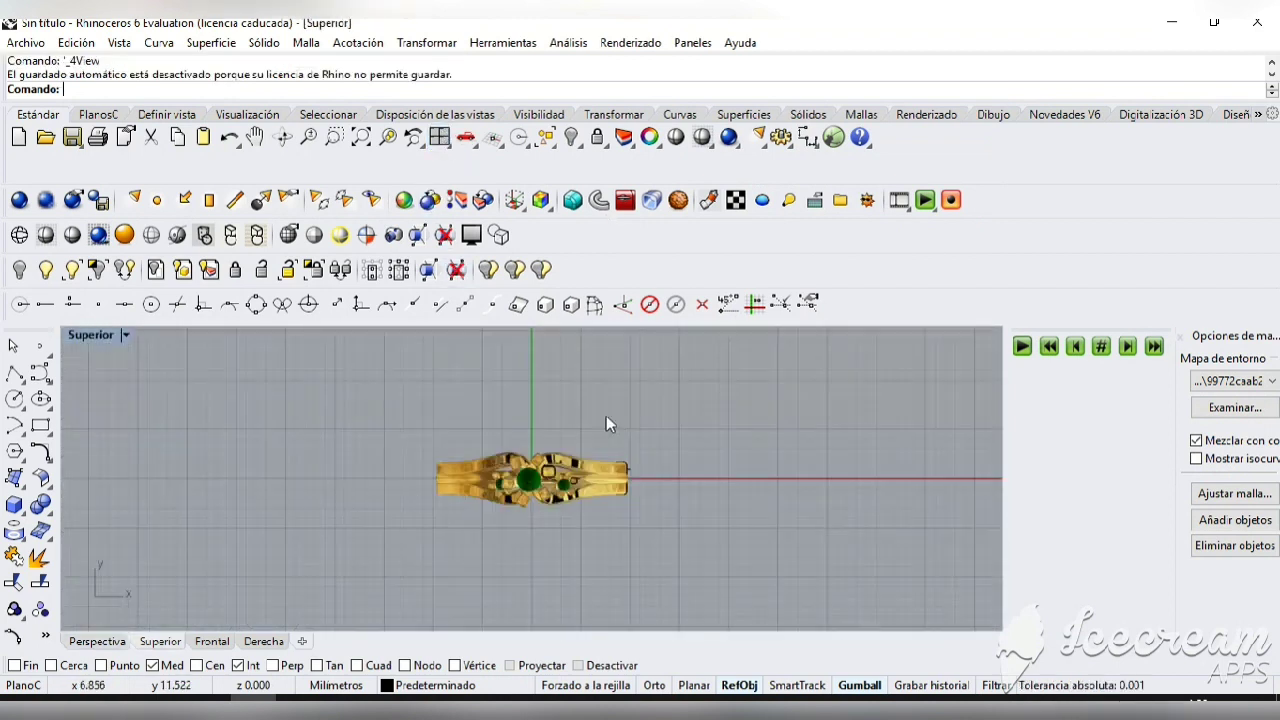
pyautogui.doubleClick(86, 334)
pyautogui.doubleClick(578, 332)
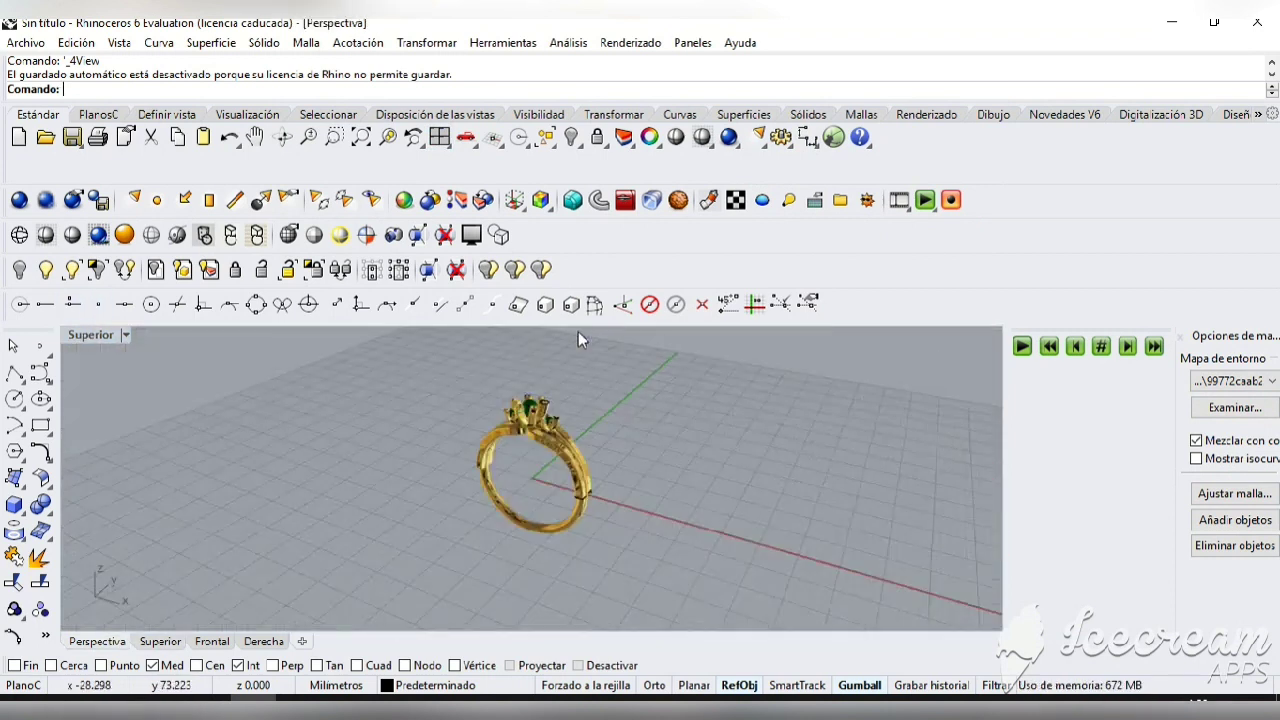
pyautogui.click(282, 137)
pyautogui.moveTo(430, 410); pyautogui.dragTo(435, 373)
pyautogui.press('Escape')
pyautogui.scroll(5, 638, 423)
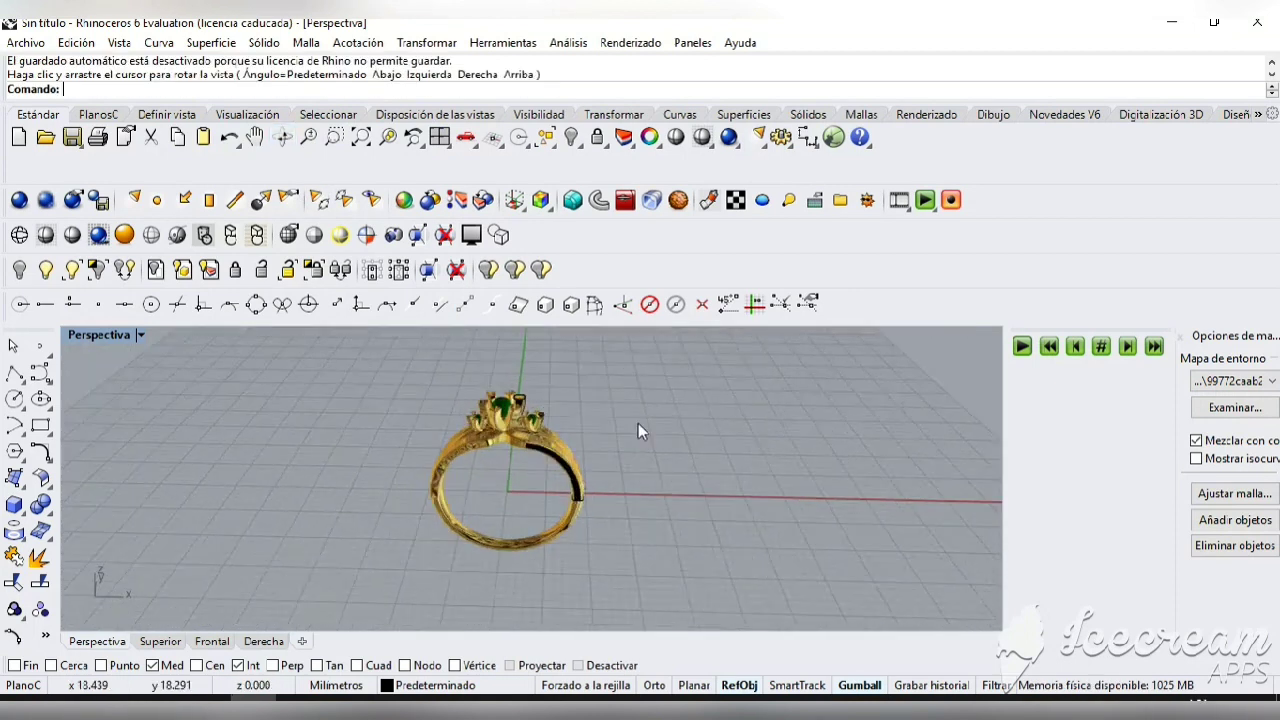
# - Delete the small leftover curve sticking out of the band near the end of the swept section
pyautogui.scroll(3, 552, 545)
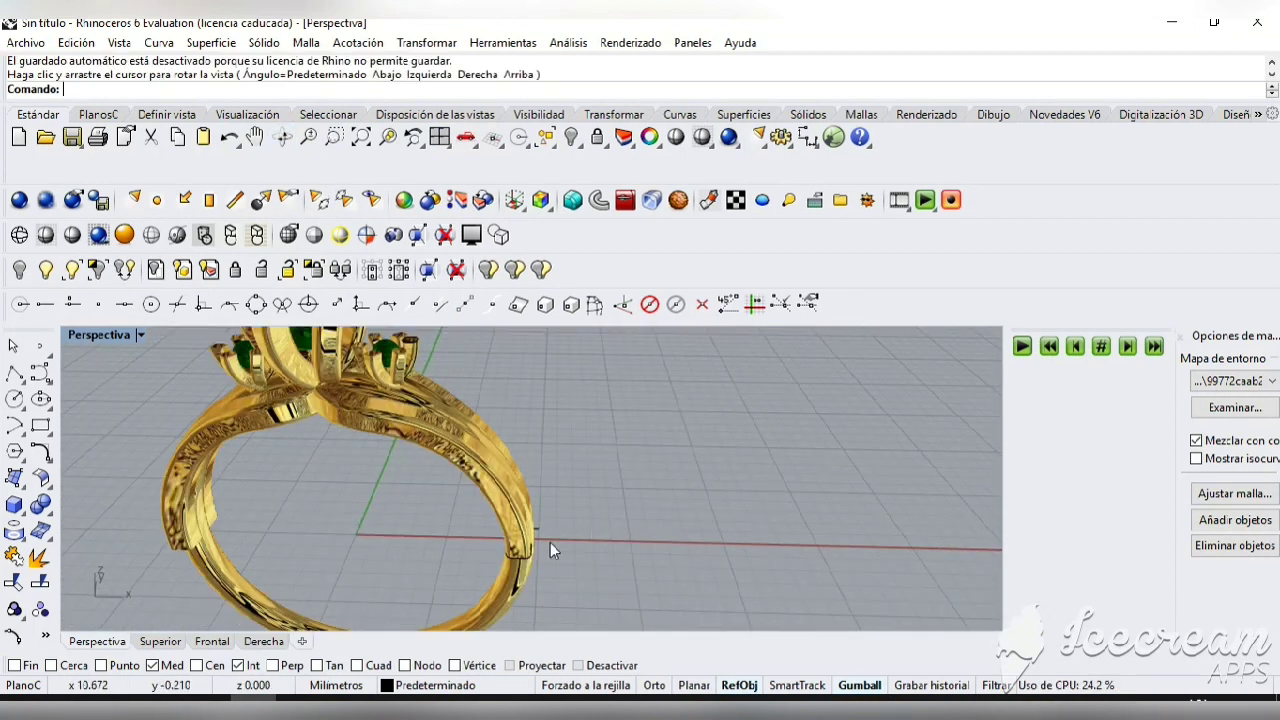
pyautogui.click(535, 530)
pyautogui.click(556, 538)
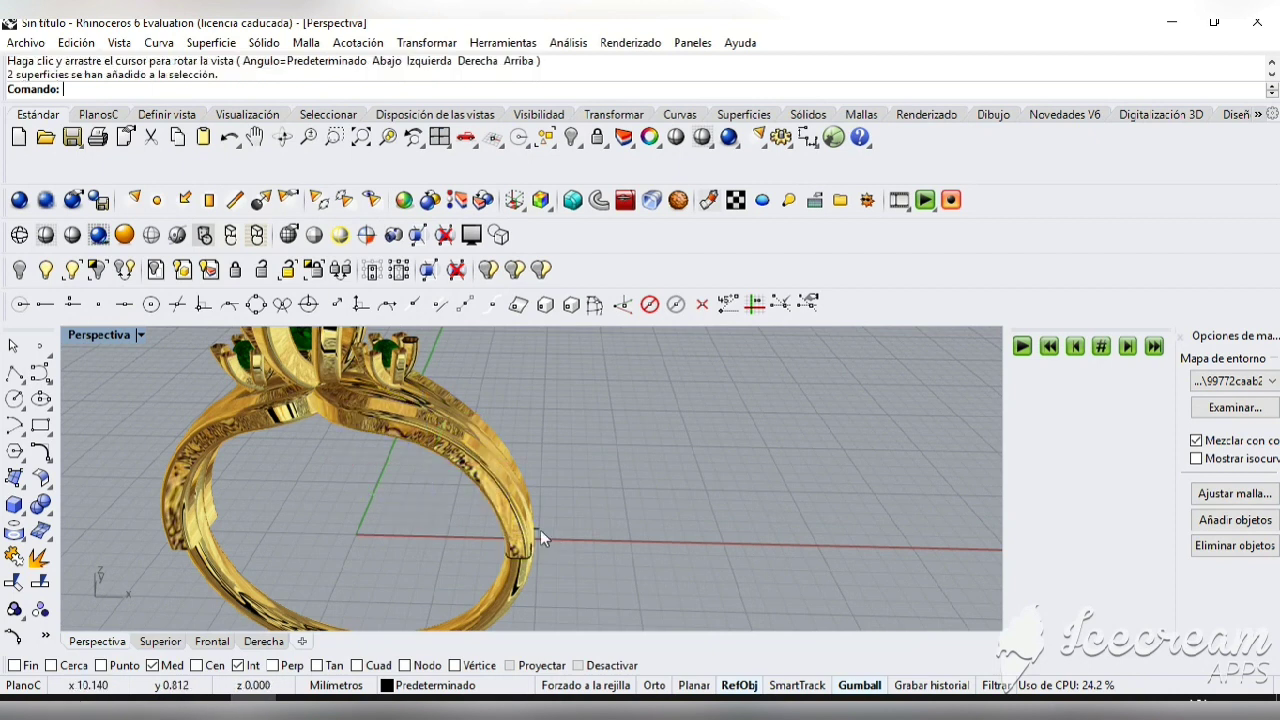
pyautogui.click(540, 530)
pyautogui.click(555, 531)
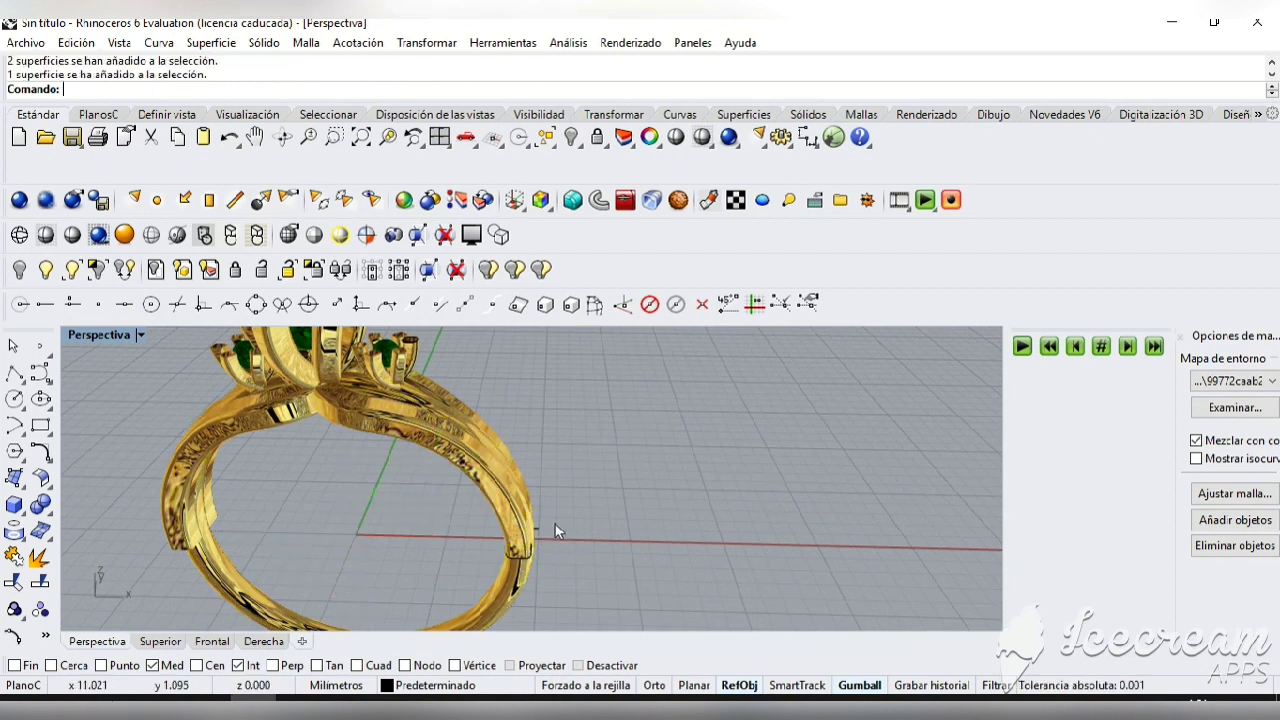
pyautogui.scroll(3, 555, 535)
pyautogui.click(554, 541)
pyautogui.click(543, 545)
pyautogui.scroll(4, 533, 535)
pyautogui.click(526, 532)
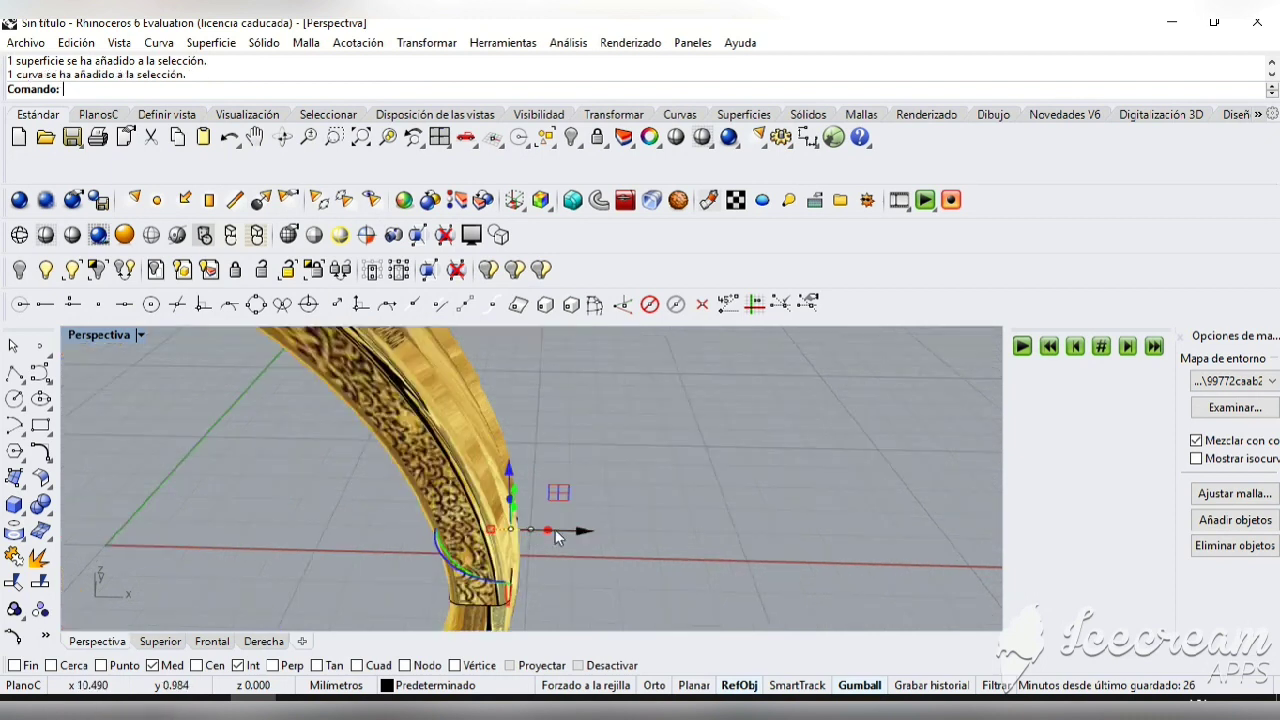
pyautogui.press('Delete')
# - Delete the remaining leftover profile curve at the lower end of the same swept band section
pyautogui.scroll(-1, 550, 550)
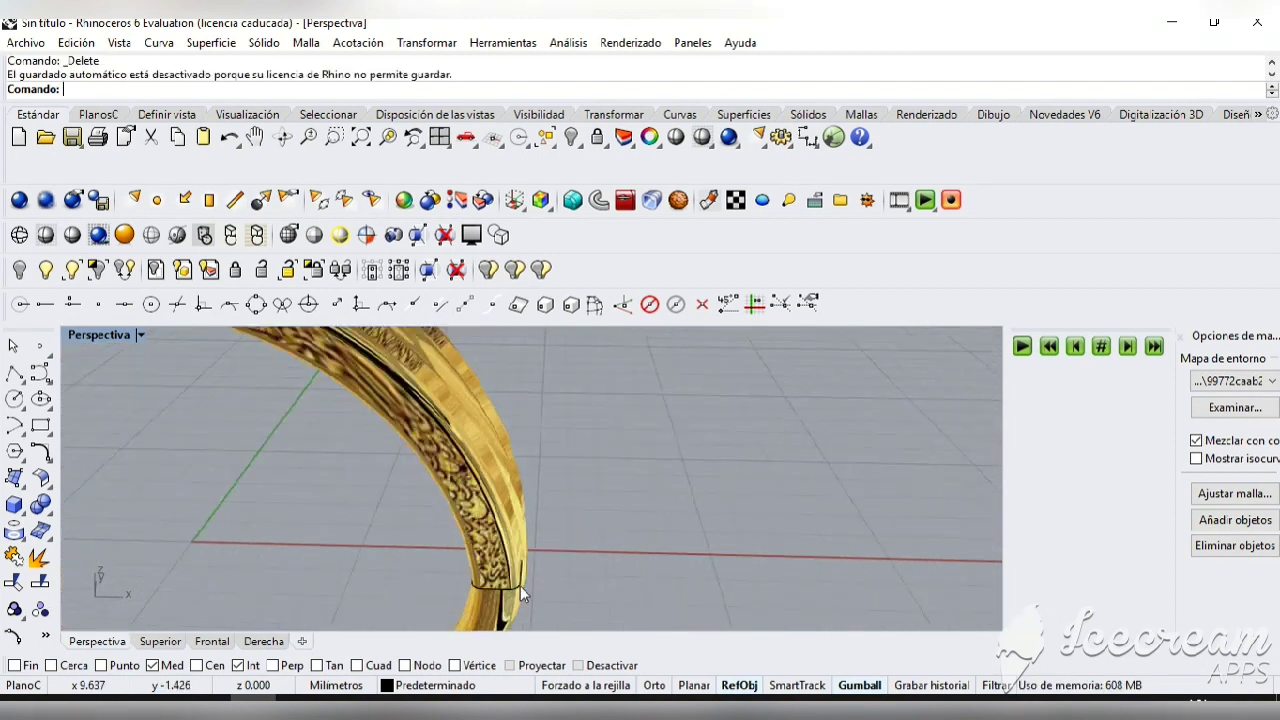
pyautogui.click(522, 588)
pyautogui.click(591, 637)
pyautogui.press('Delete')
pyautogui.scroll(-4, 587, 575)
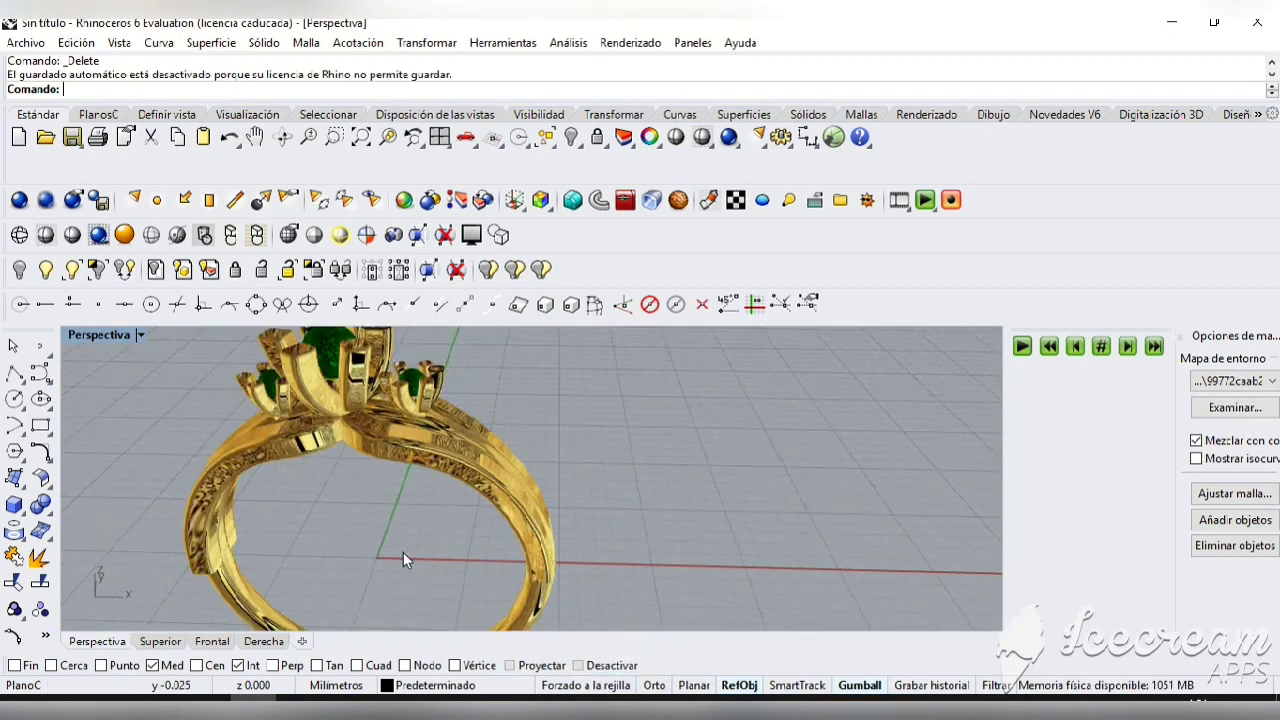
# - Group all parts of the ring, including the band, prongs and gemstones, into one object
pyautogui.scroll(-3, 403, 550)
pyautogui.scroll(3, 407, 482)
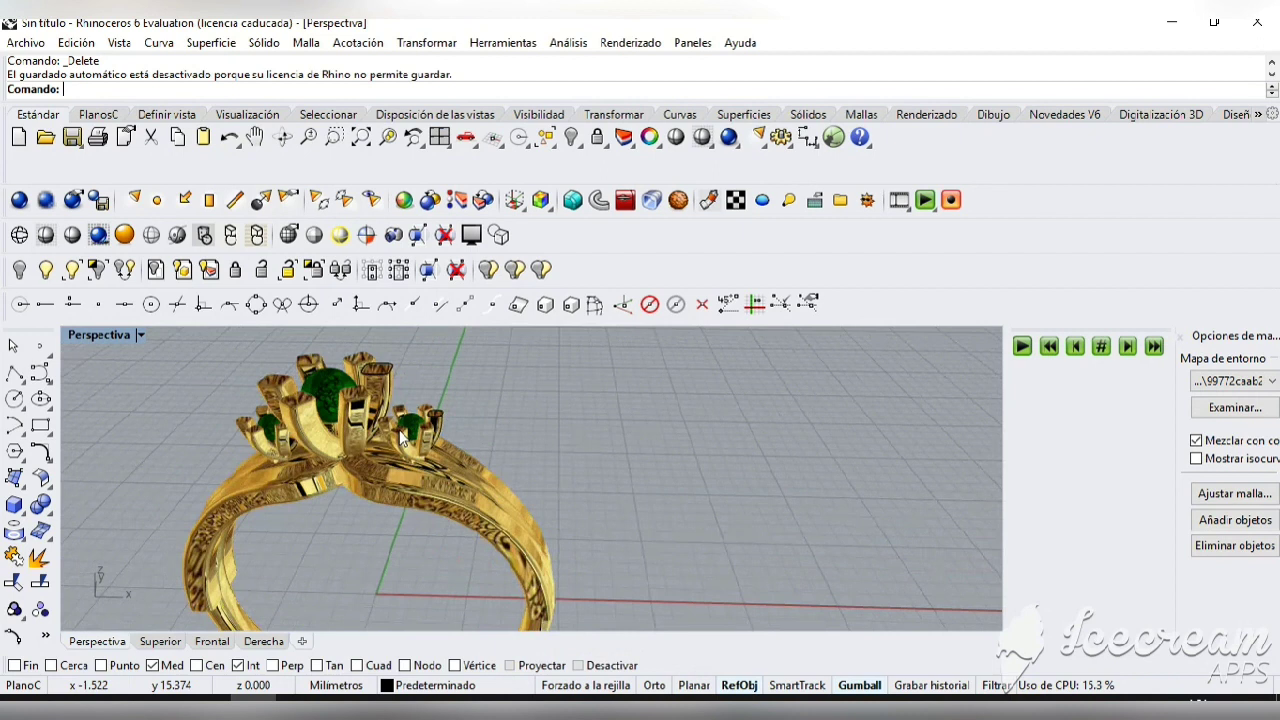
pyautogui.click(473, 359)
pyautogui.click(189, 538)
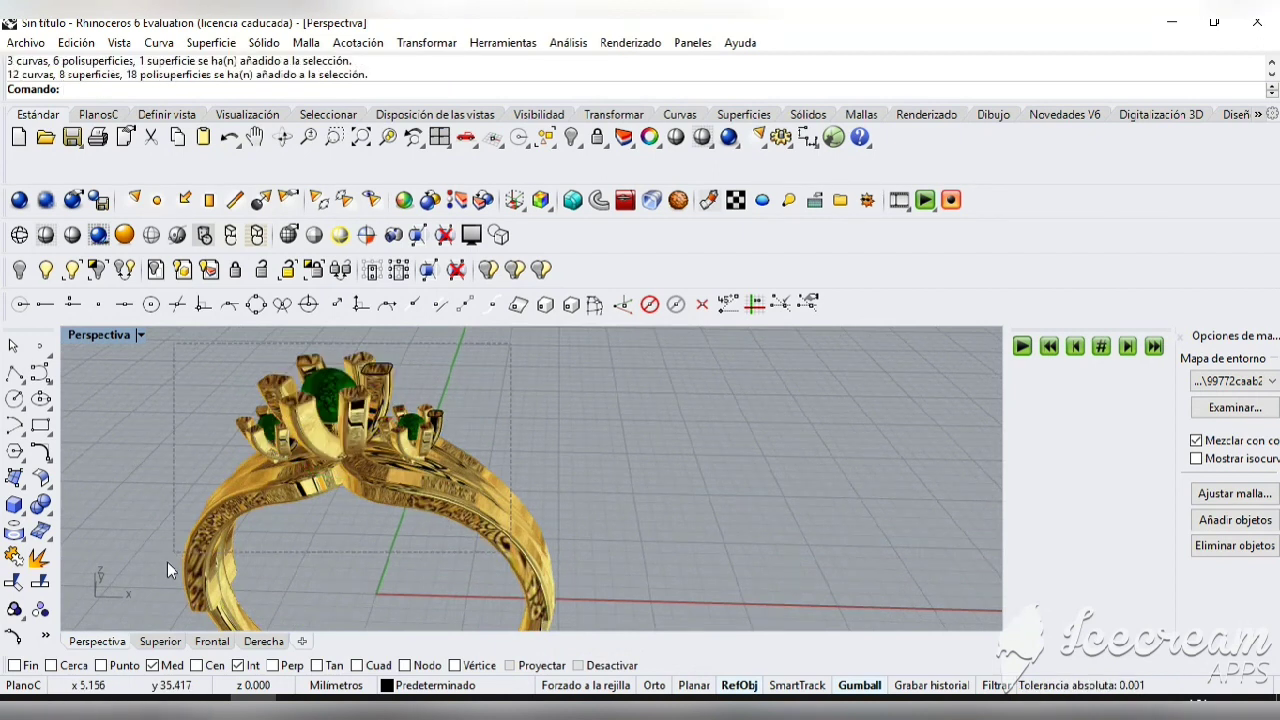
pyautogui.click(15, 609)
pyautogui.click(656, 410)
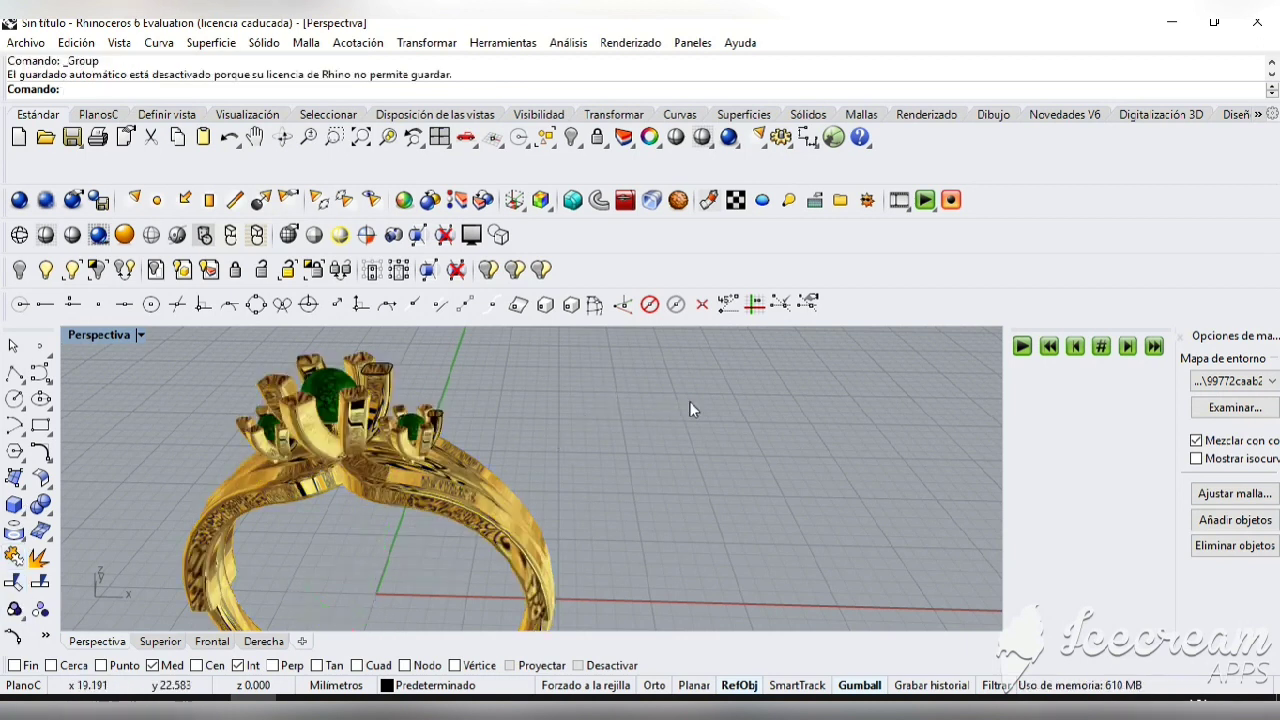
# - Set up a 20-frame clockwise turntable animation of the Perspectiva view, with jpg files and full render capture, and play it
pyautogui.moveTo(689, 401); pyautogui.dragTo(731, 401, button='right')
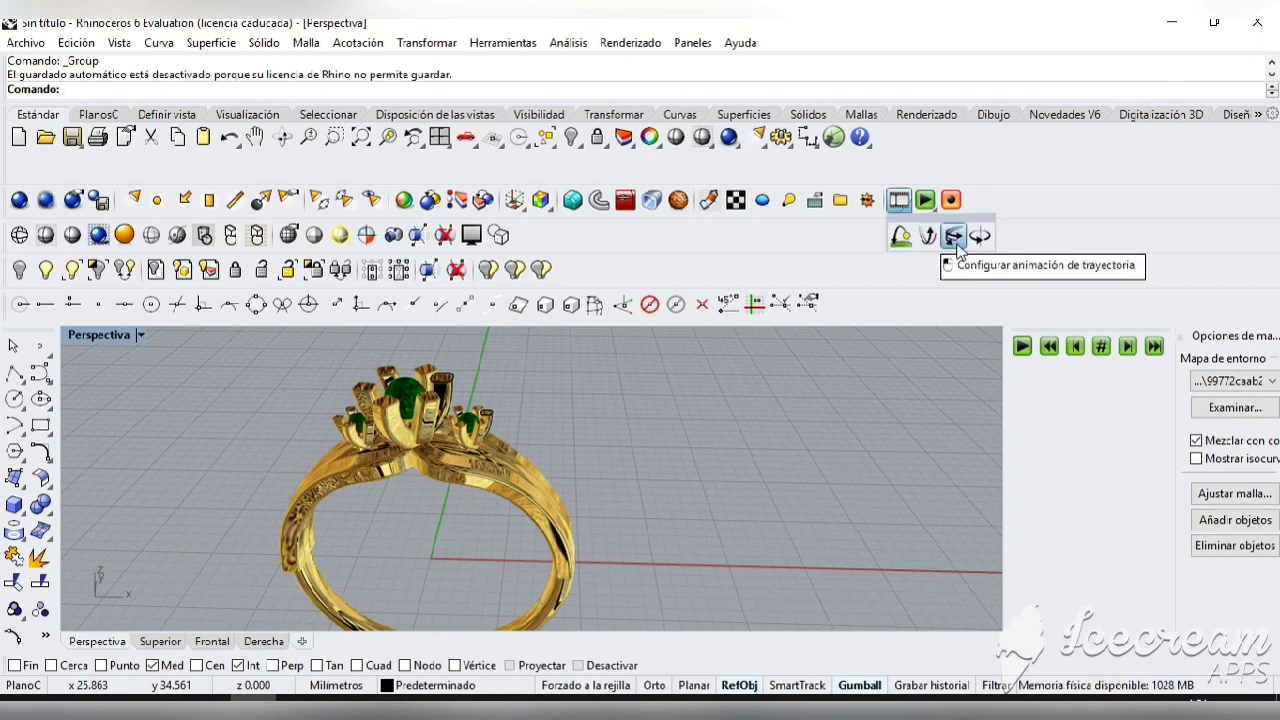
pyautogui.click(928, 236)
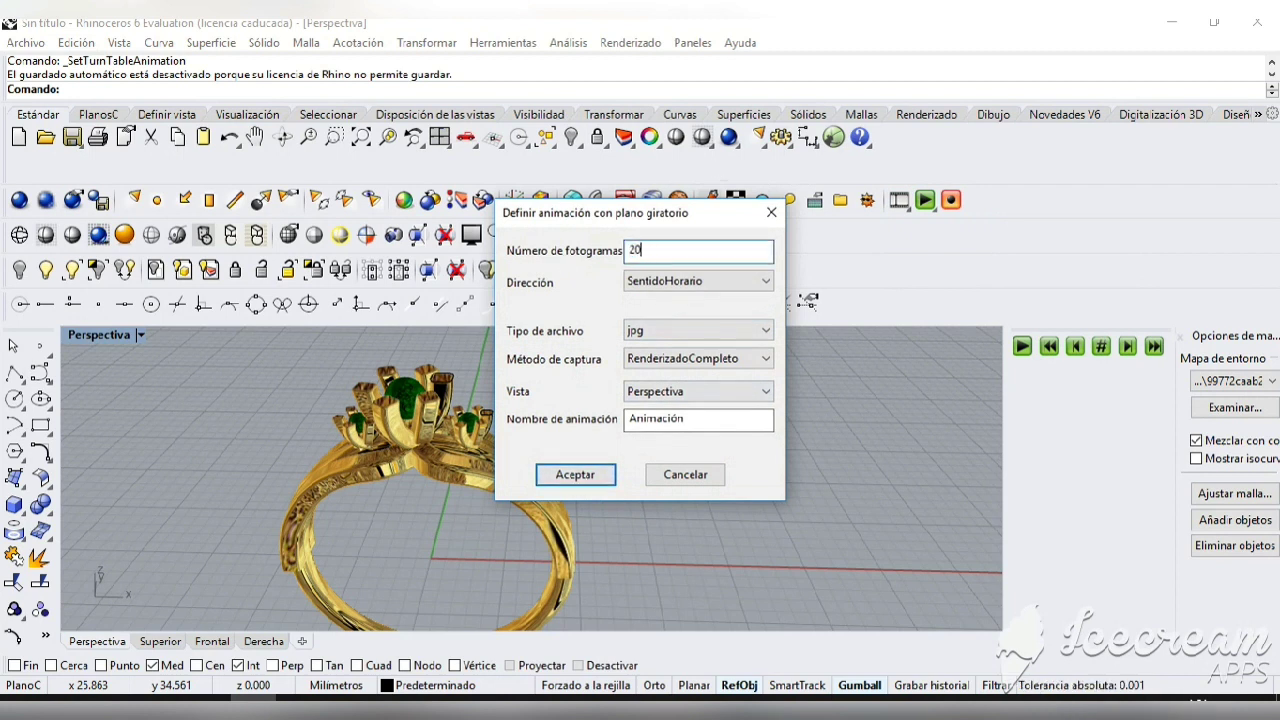
pyautogui.click(575, 475)
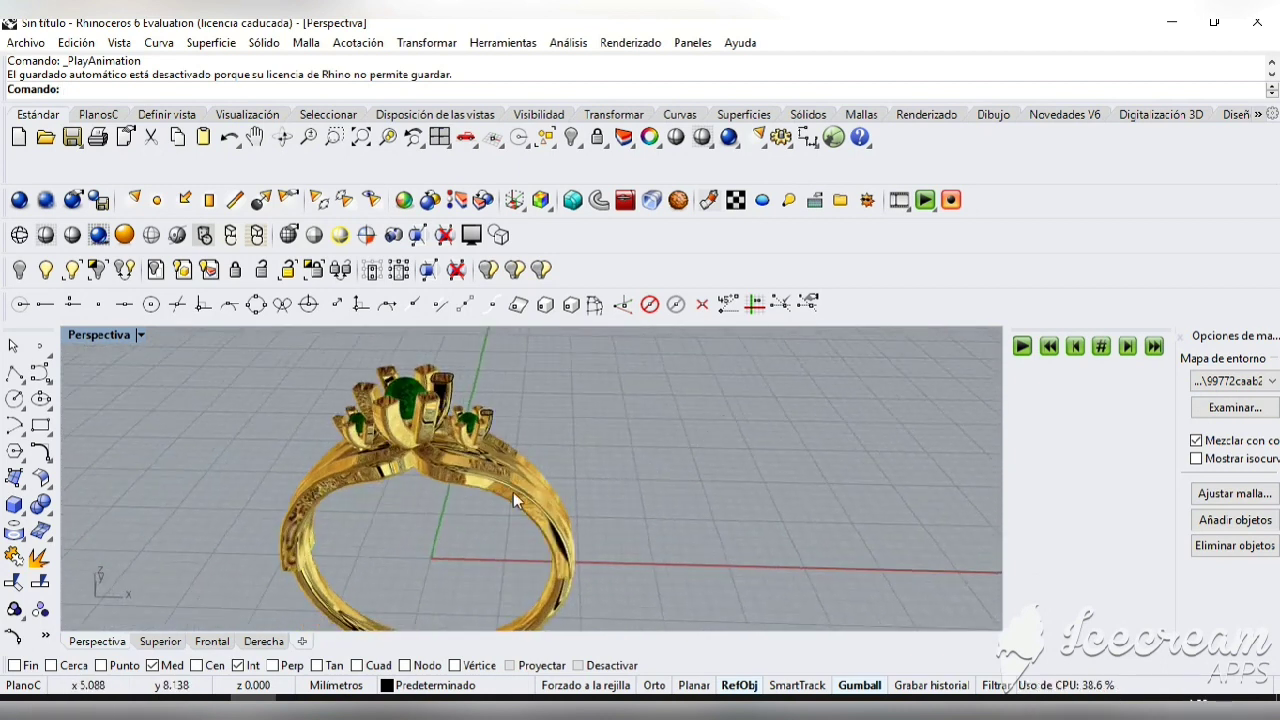
# - Copy the grouped ring about 21.7 mm along the red axis so that a second ring stands beside the original
pyautogui.hotkey('ctrl', 'a')
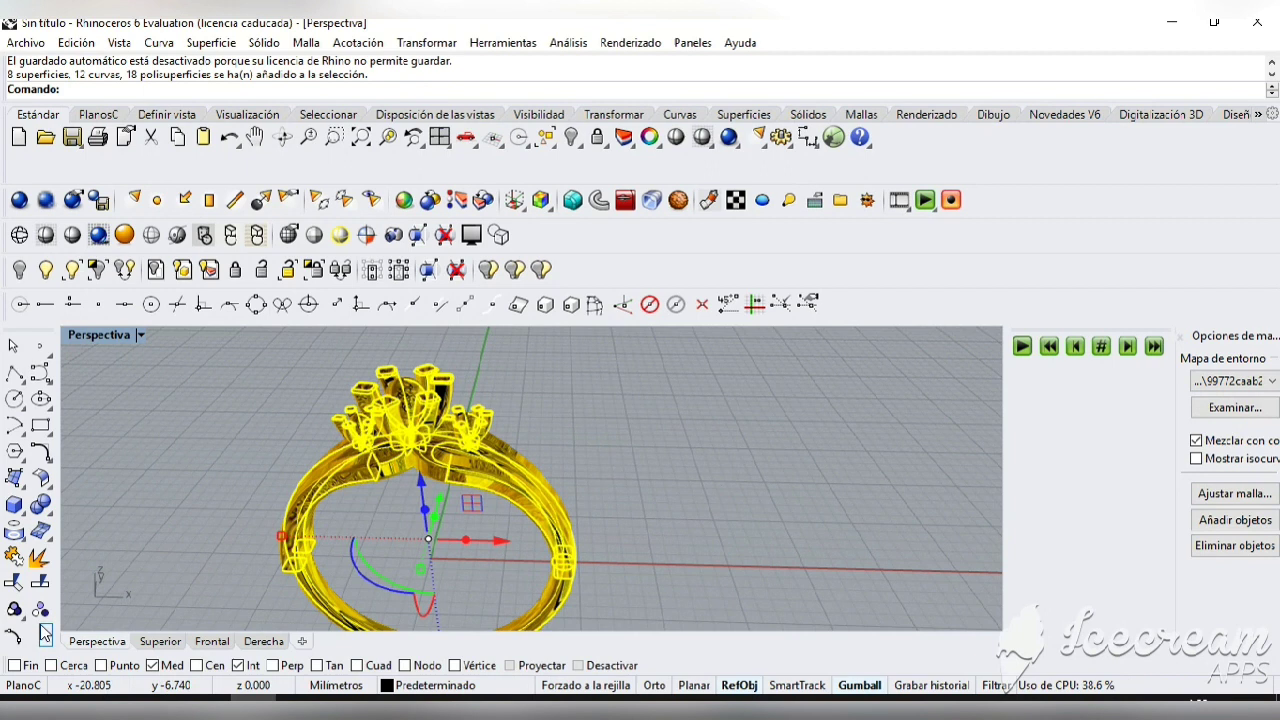
pyautogui.rightClick(93, 528)
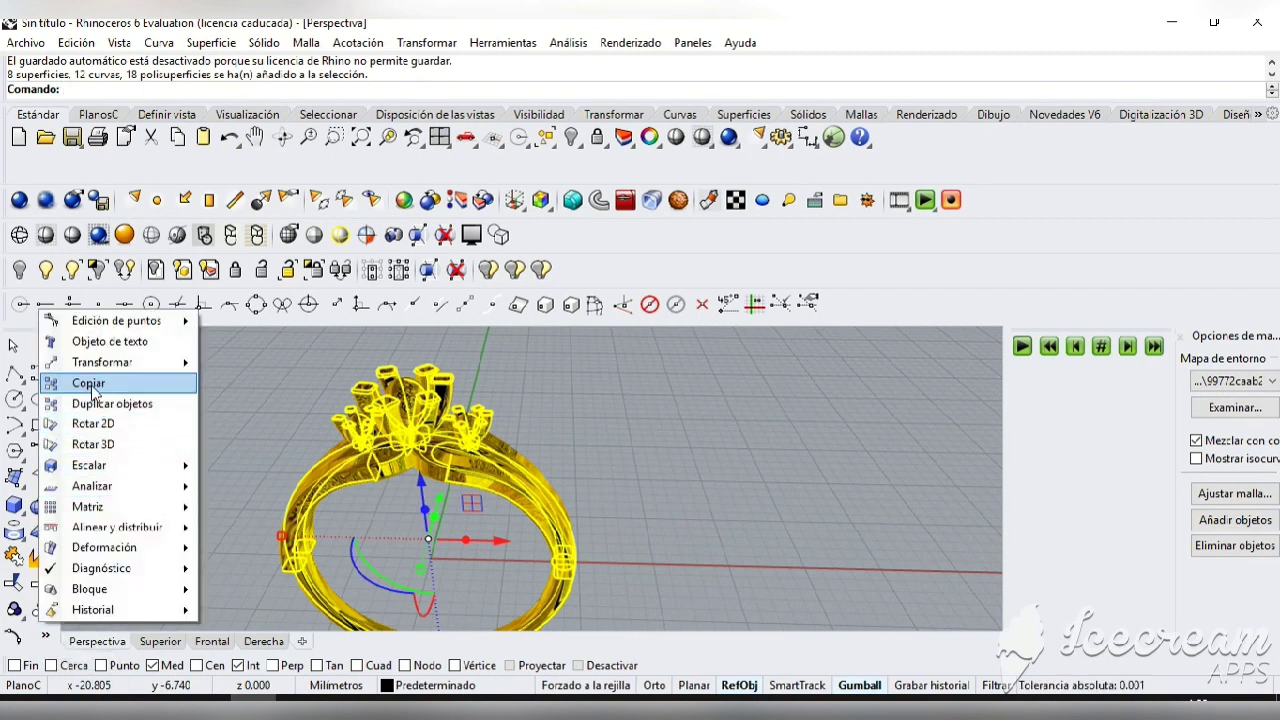
pyautogui.click(100, 395)
pyautogui.click(485, 450)
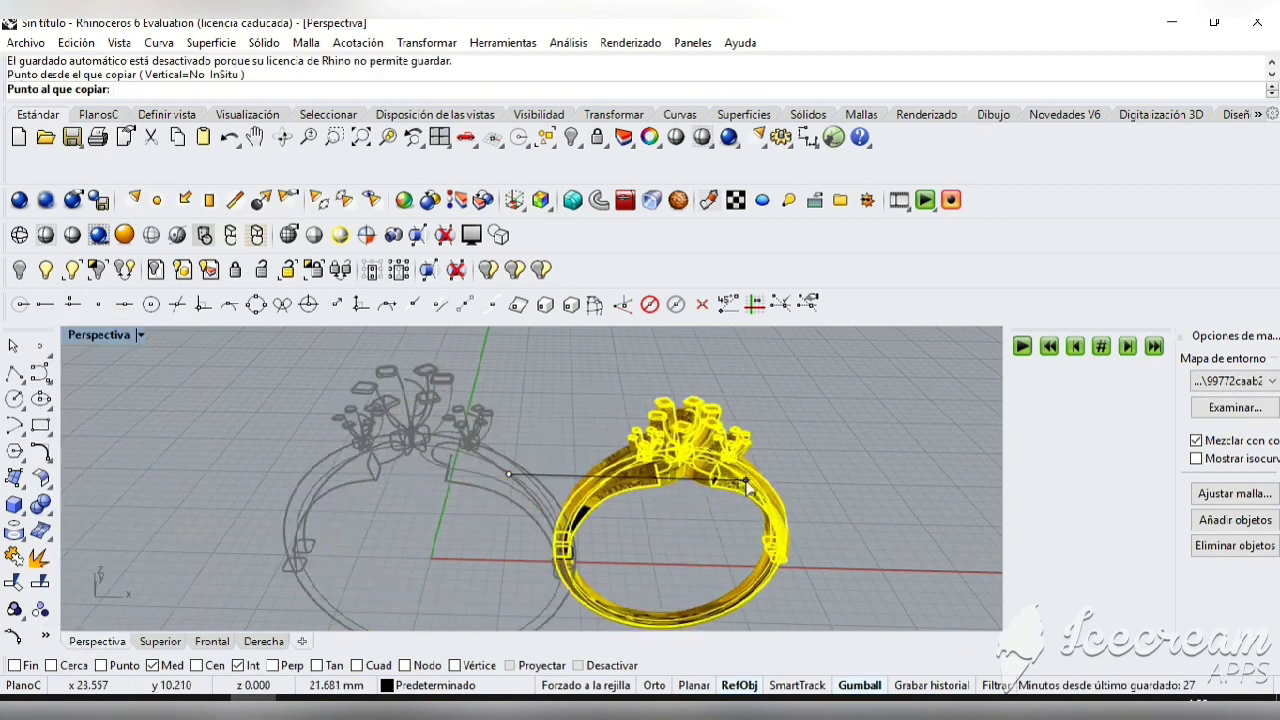
pyautogui.click(745, 481)
pyautogui.press('Return')
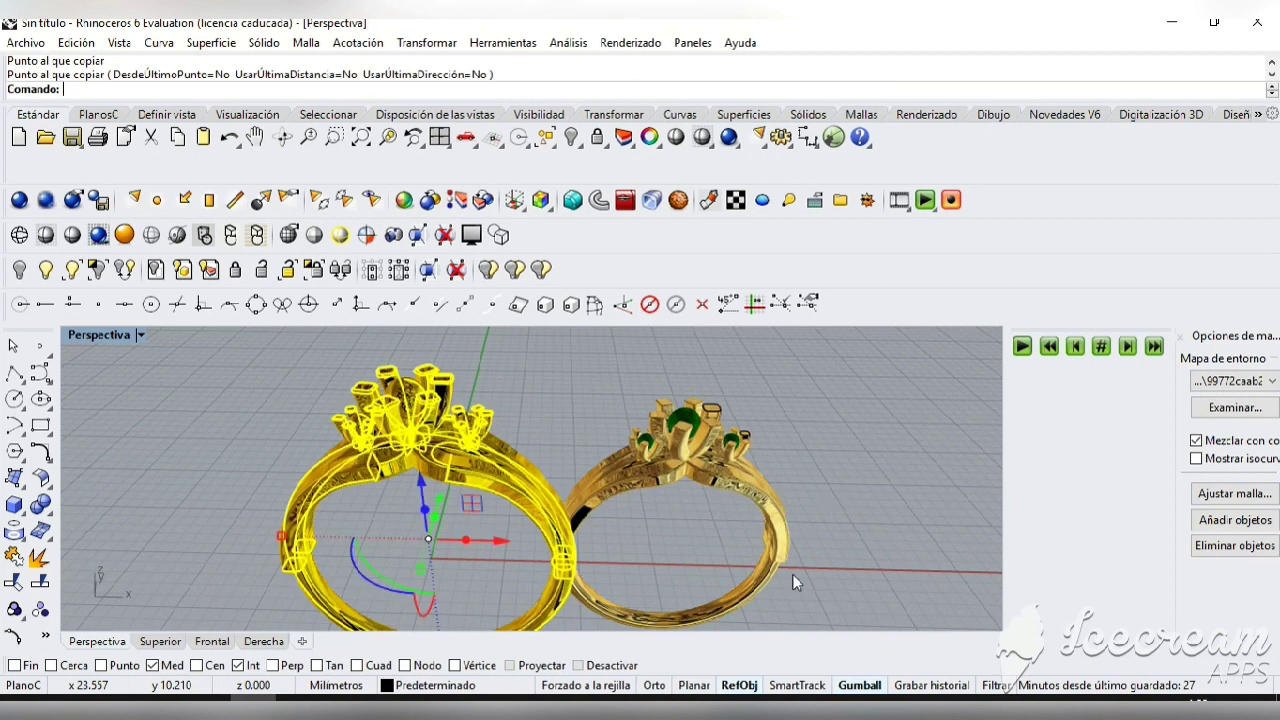
pyautogui.press('Escape')
# - Rotate the copied ring onto its side with its gemstones facing the viewer, and play the turntable animation of both rings
pyautogui.click(724, 608)
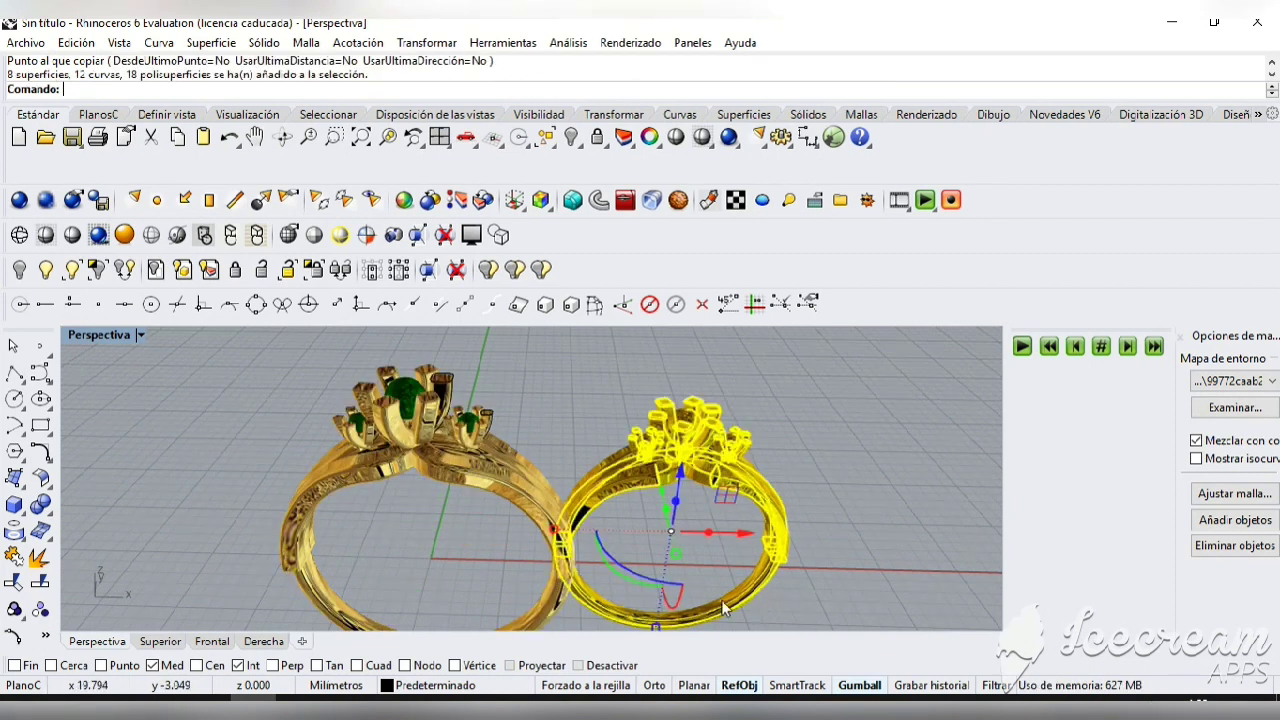
pyautogui.moveTo(673, 602); pyautogui.dragTo(669, 610)
pyautogui.click(895, 536)
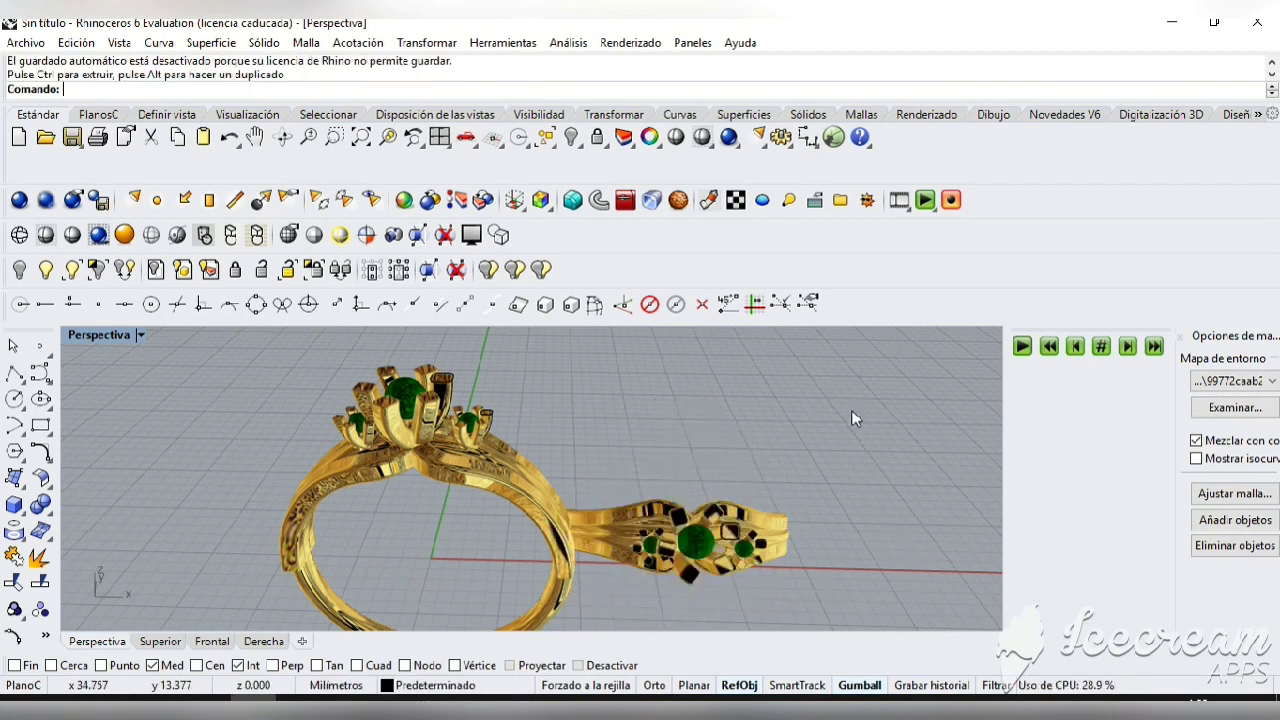
pyautogui.click(925, 200)
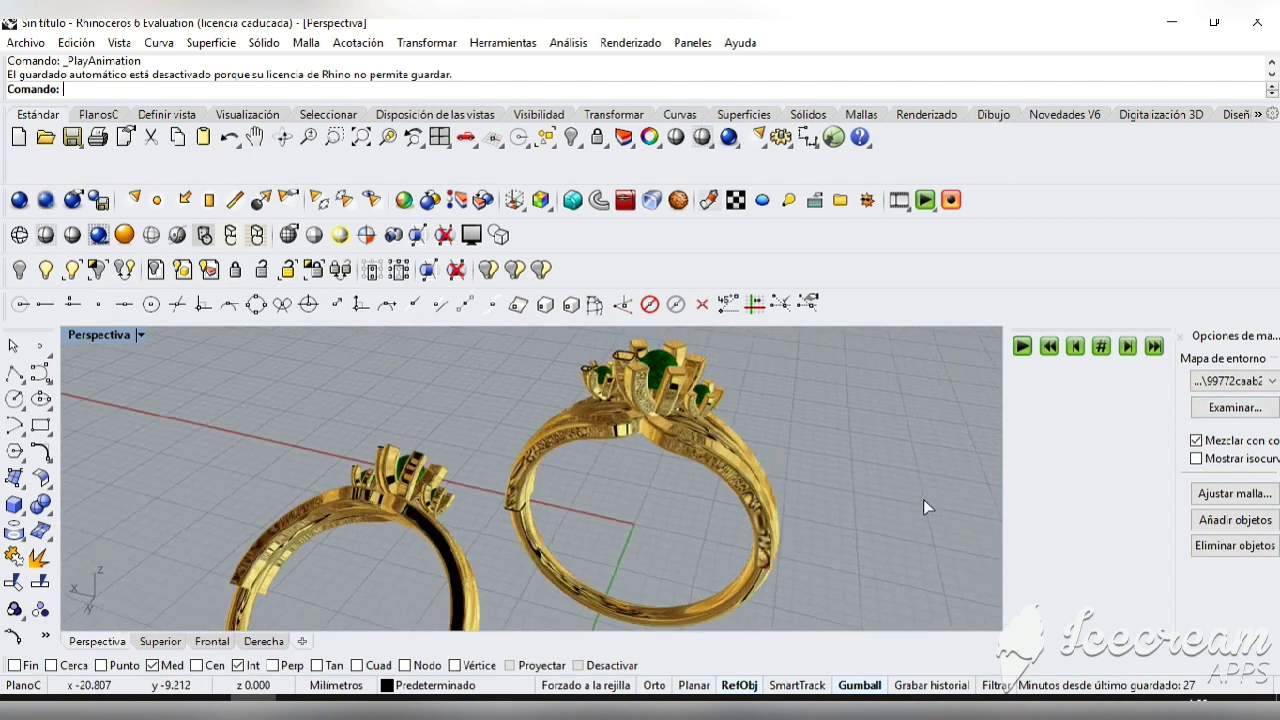
# - Change the environment map of both rings to the polished gold image oro_pulido.jpg
pyautogui.click(1272, 382)
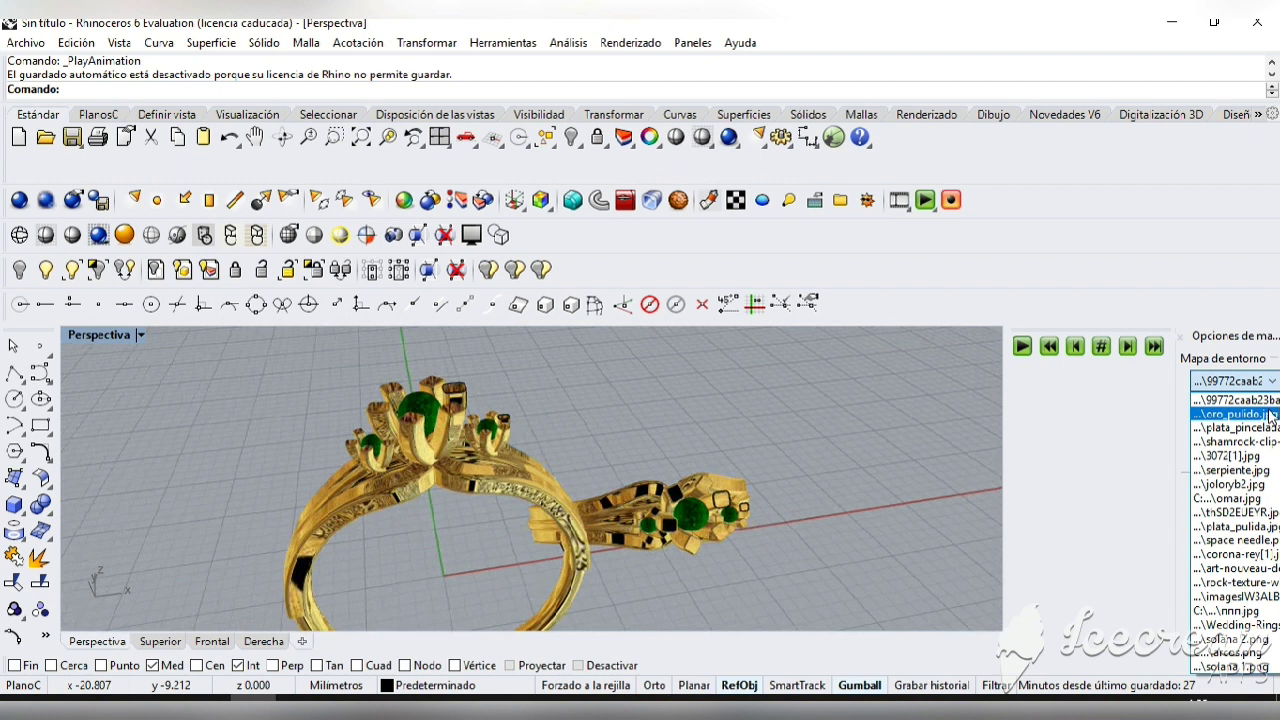
pyautogui.click(1269, 414)
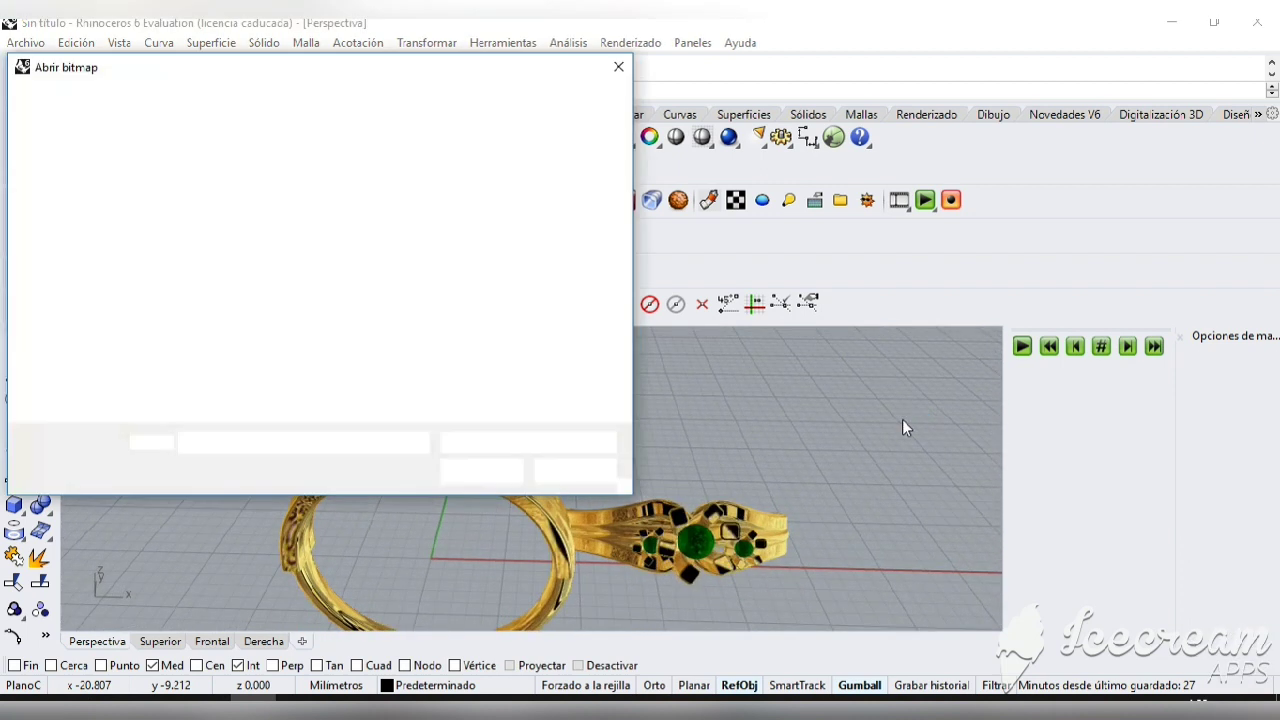
pyautogui.click(618, 68)
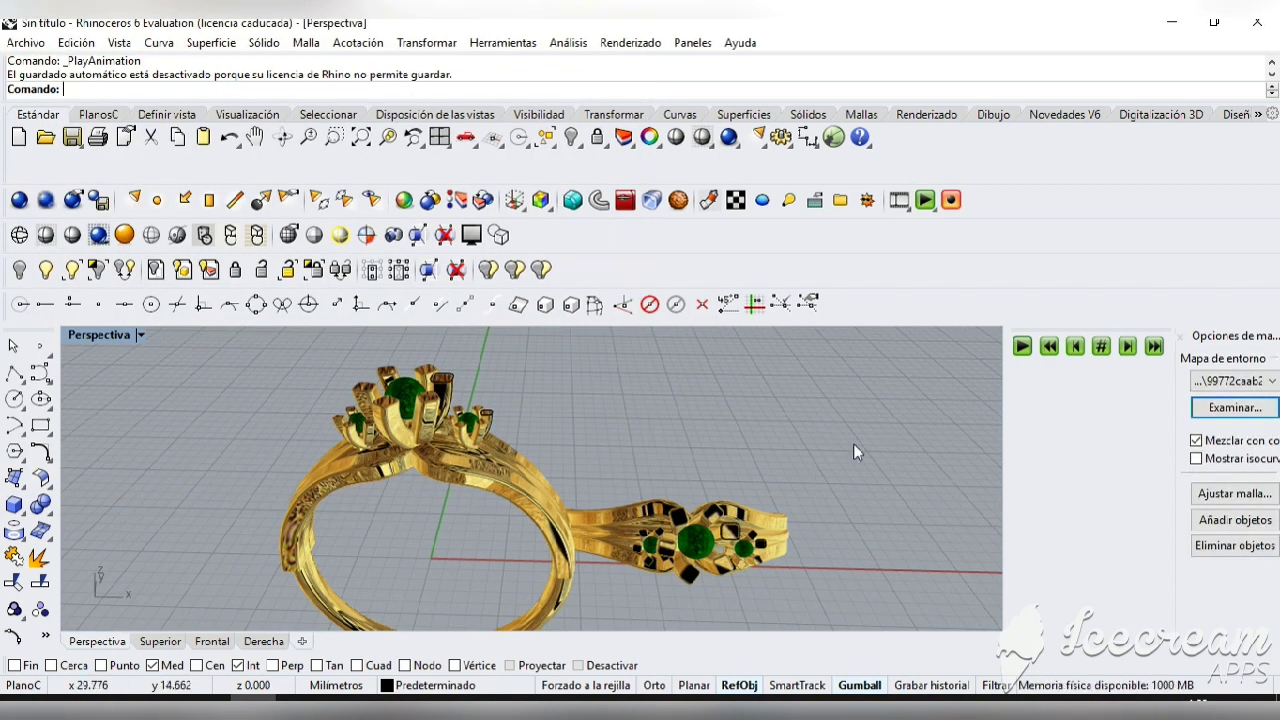
pyautogui.click(1273, 381)
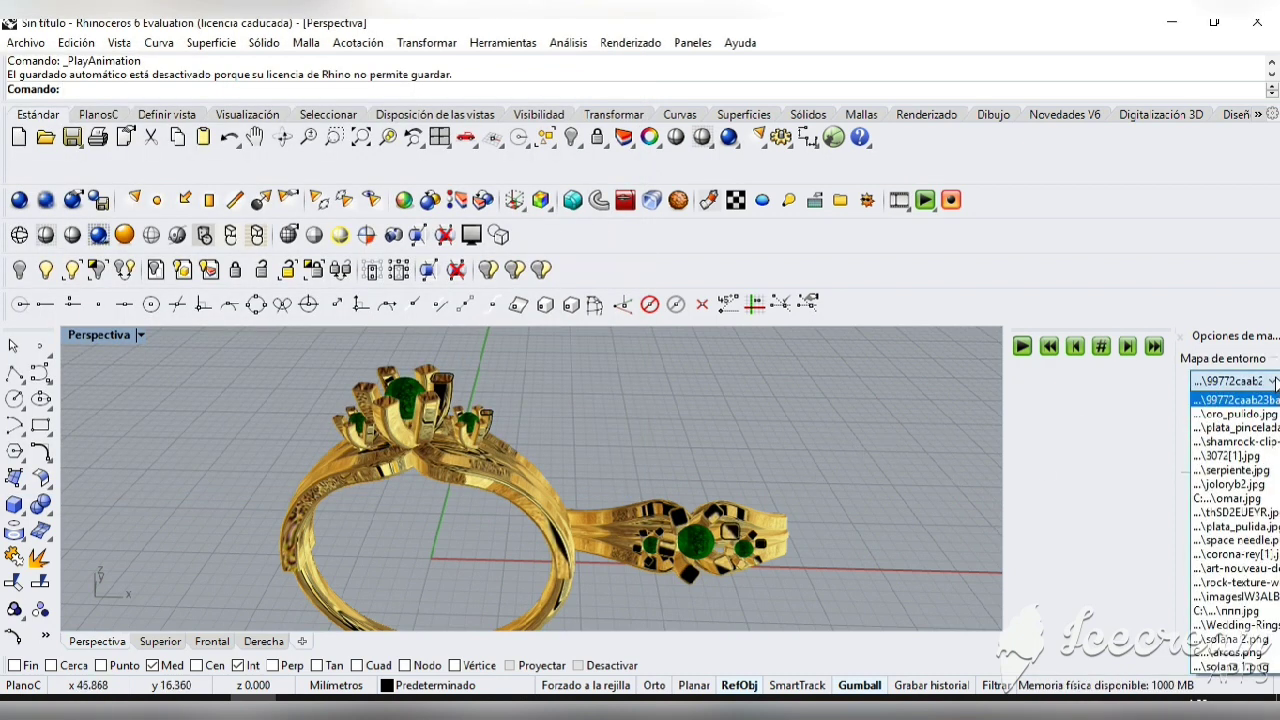
pyautogui.click(1240, 416)
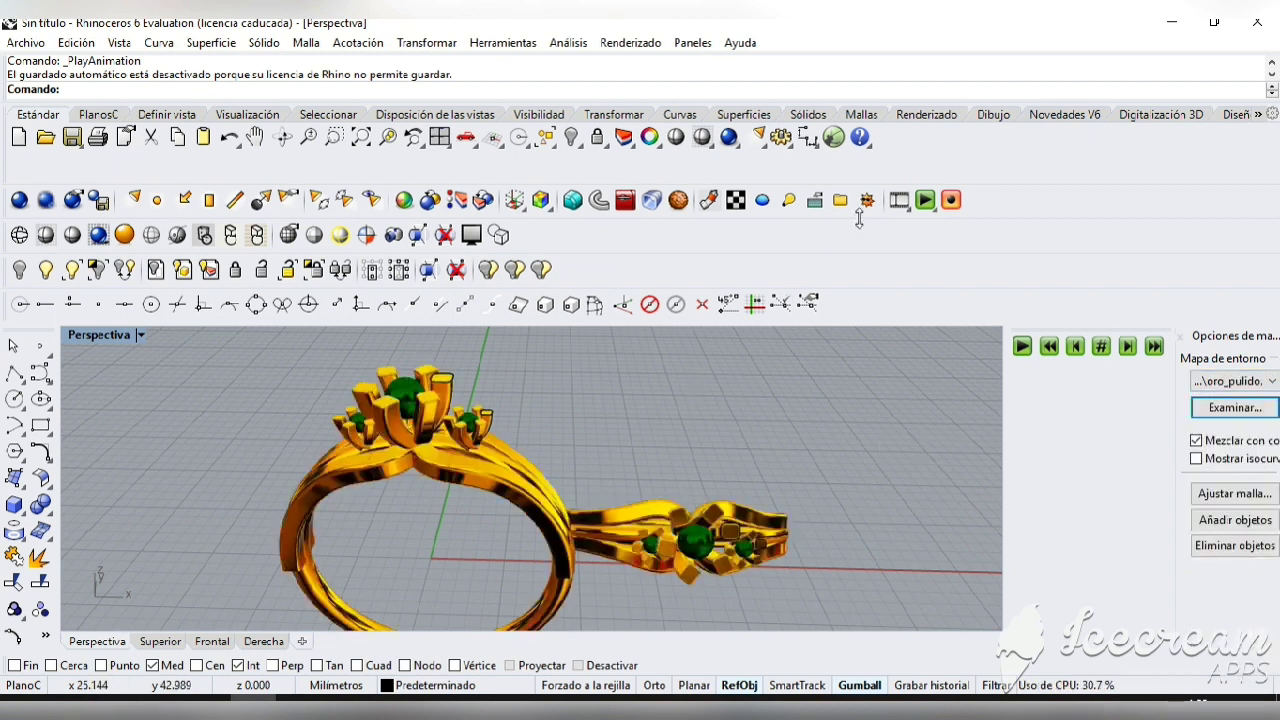